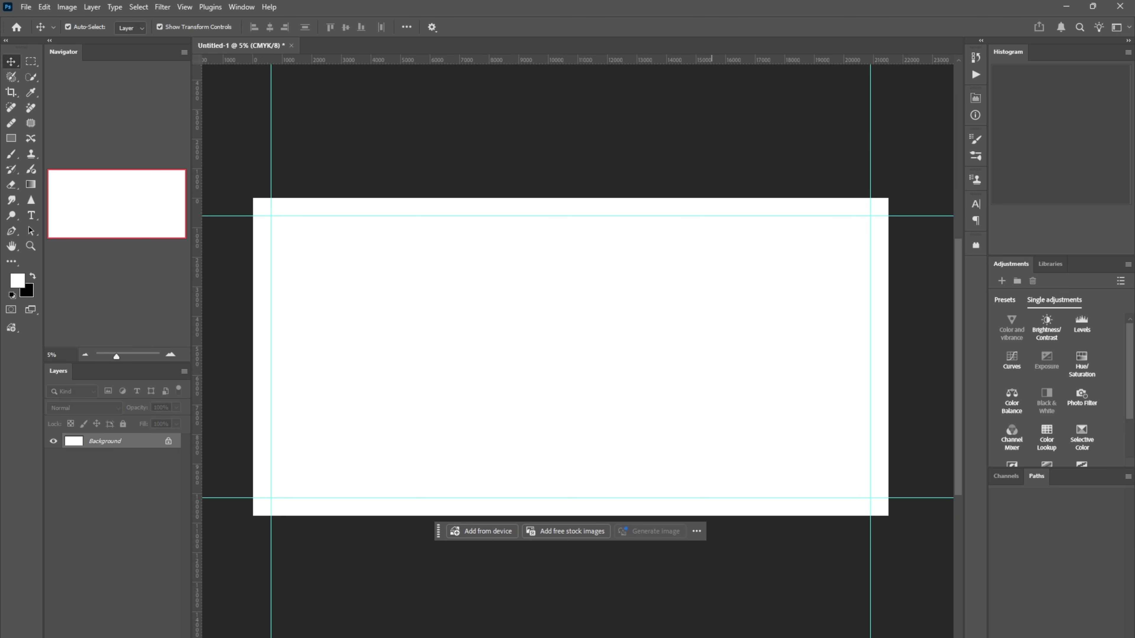
- Switch to the Helakuru website, convert the text "පොල් රොටි" to legacy font and copy the result for Photoshop
key(alt+Tab)
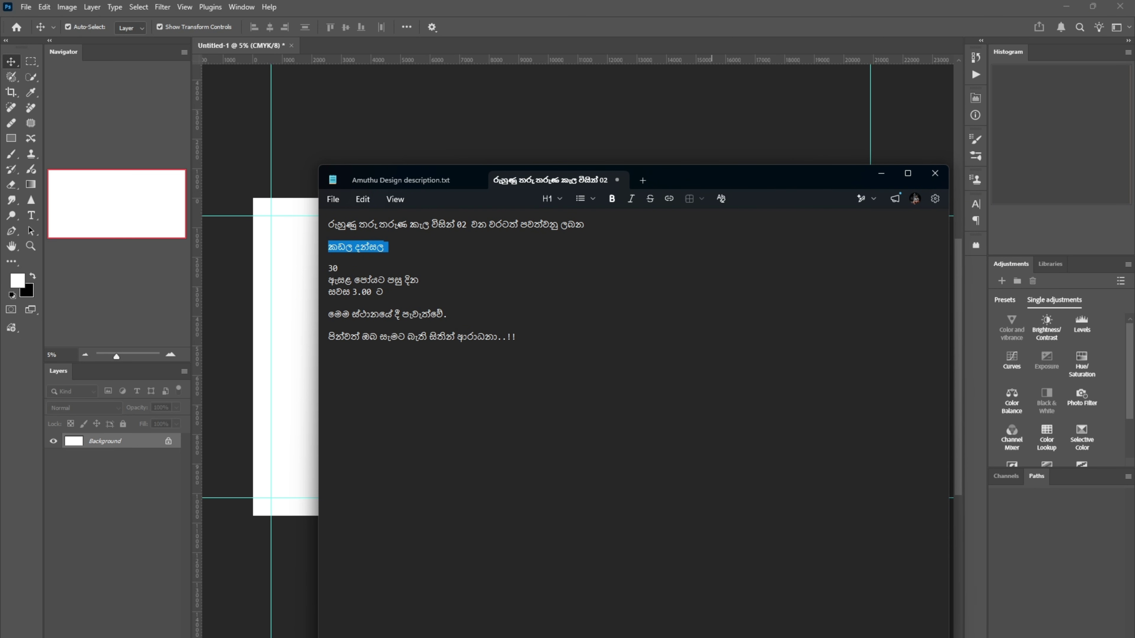
key(alt+Tab)
click(239, 164)
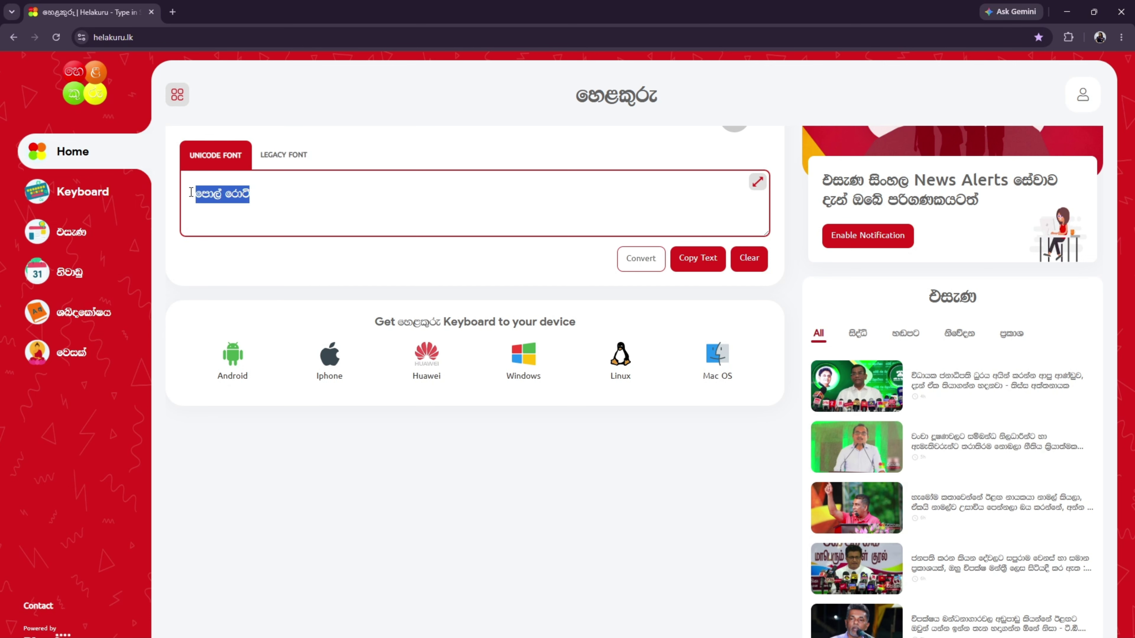
click(630, 258)
click(705, 257)
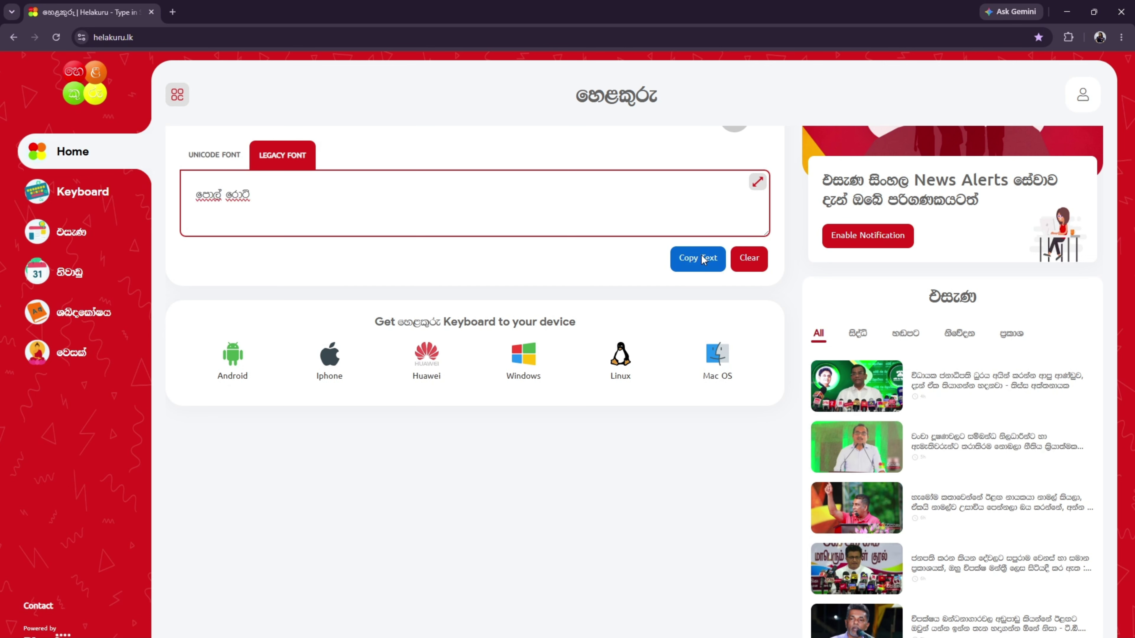
key(alt+Tab)
key(alt+Tab)
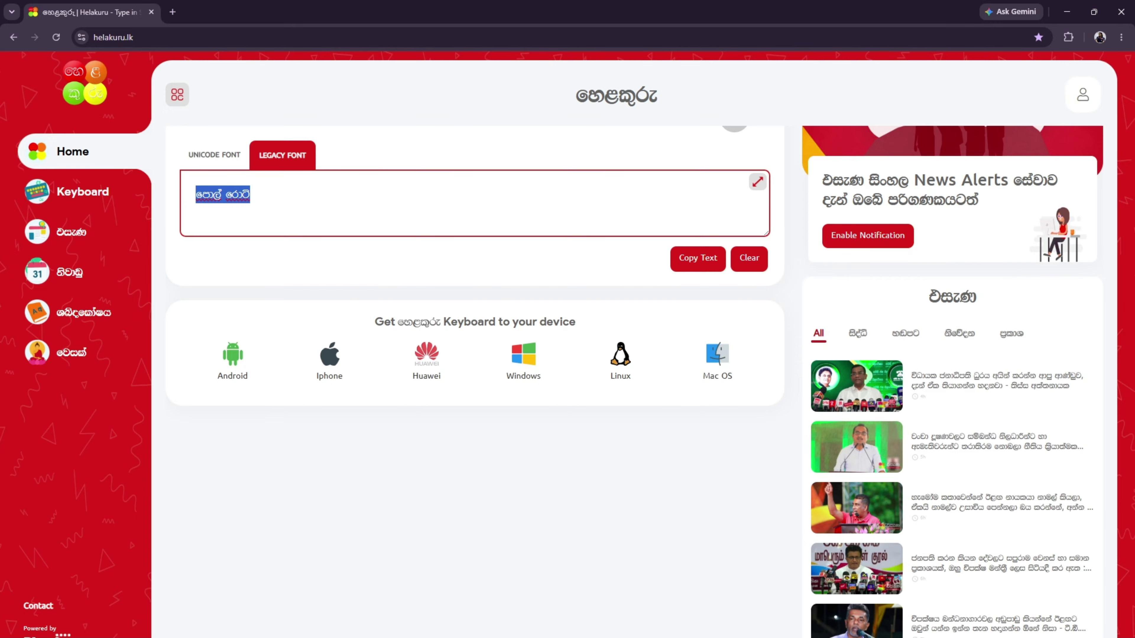
key(alt+Tab)
- Add the copied text "පොල් රොටි" to the upper middle of the banner in the 4u-Gemunu font and colour it black (#000000)
key(t)
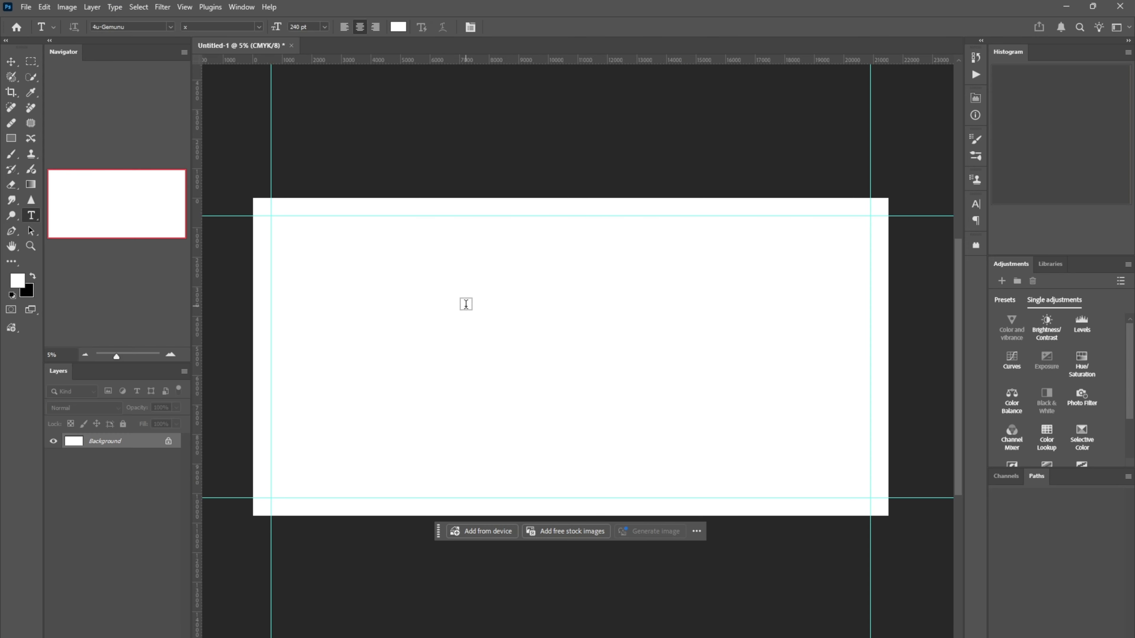
click(466, 304)
key(ctrl+v)
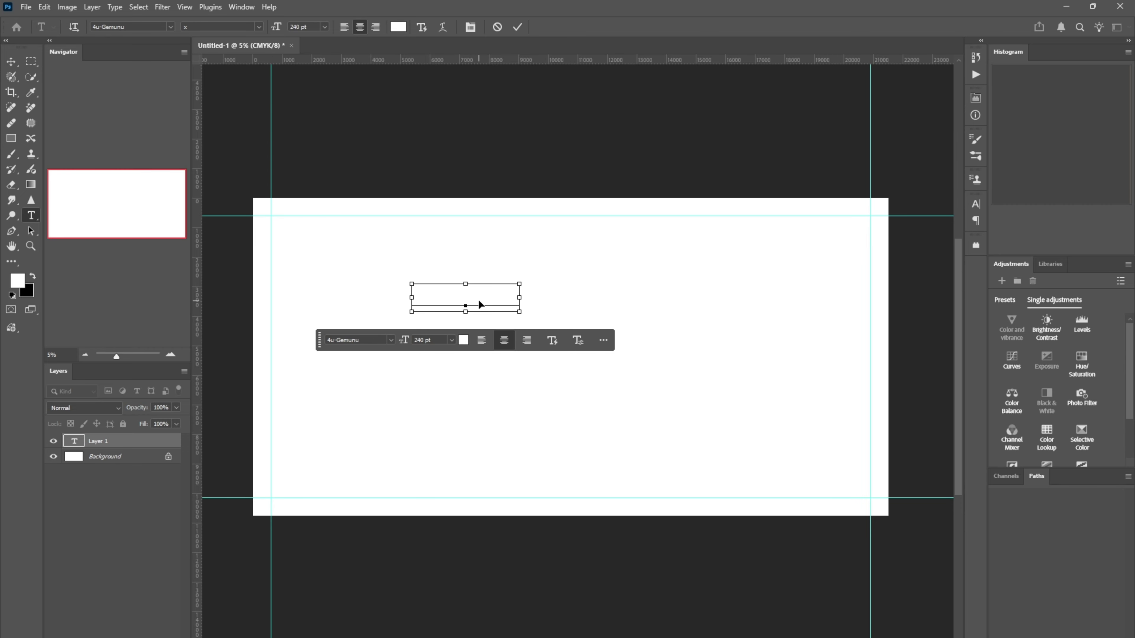
key(ctrl+a)
click(464, 338)
drag(693, 299, 470, 391)
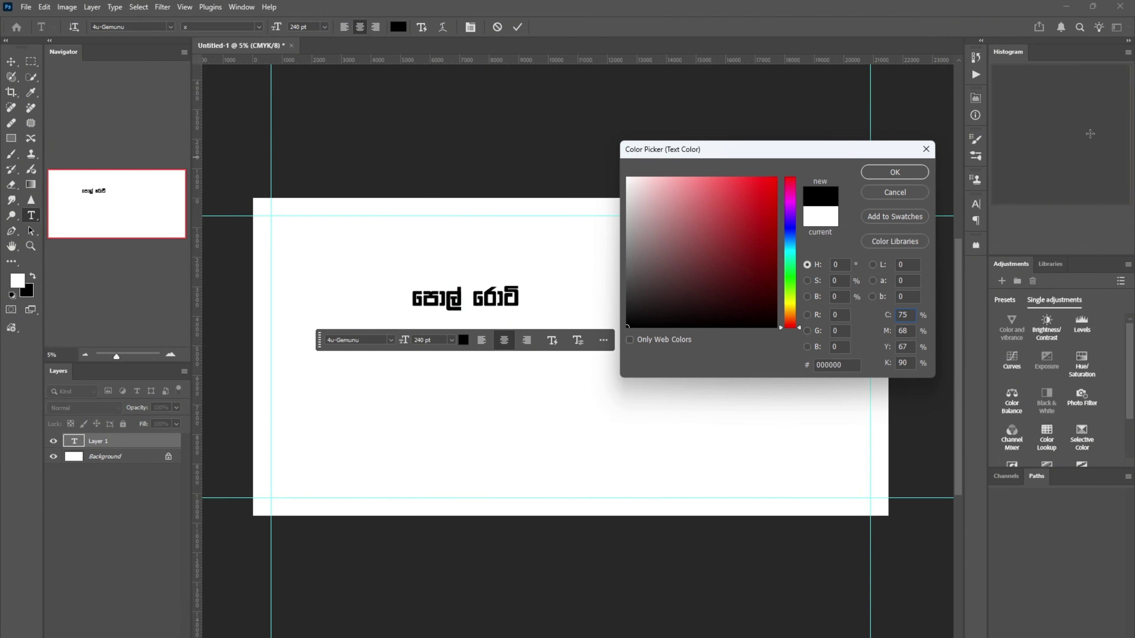
click(889, 172)
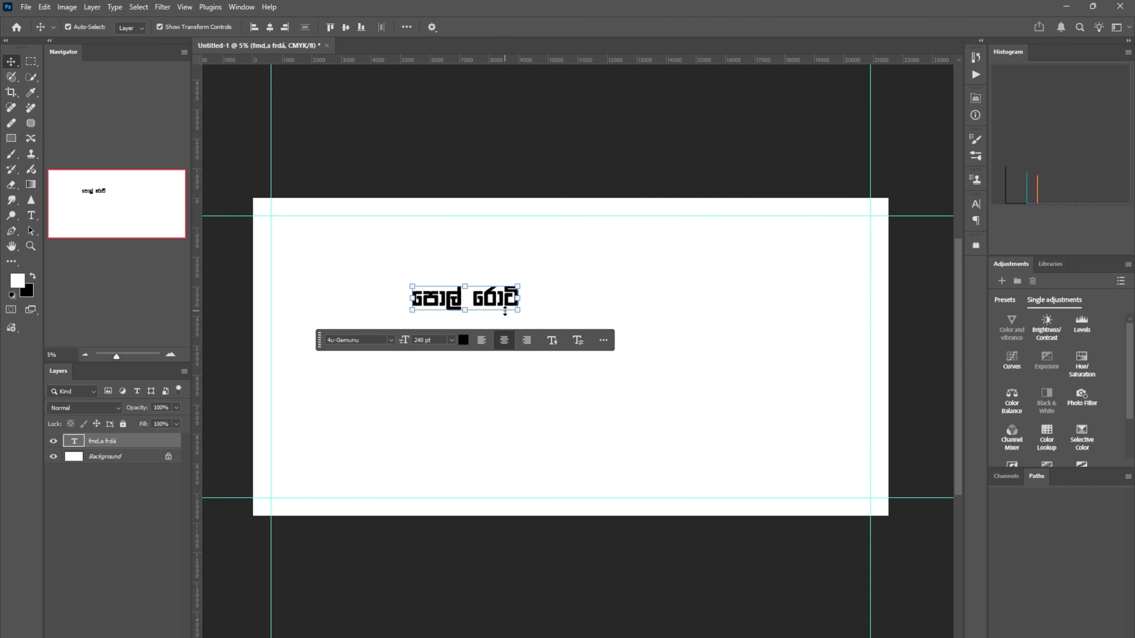
- Enlarge the "පොල් රොටි" text to 483 pt and place a duplicate of it directly below
drag(494, 309, 546, 304)
drag(456, 338, 504, 347)
click(12, 62)
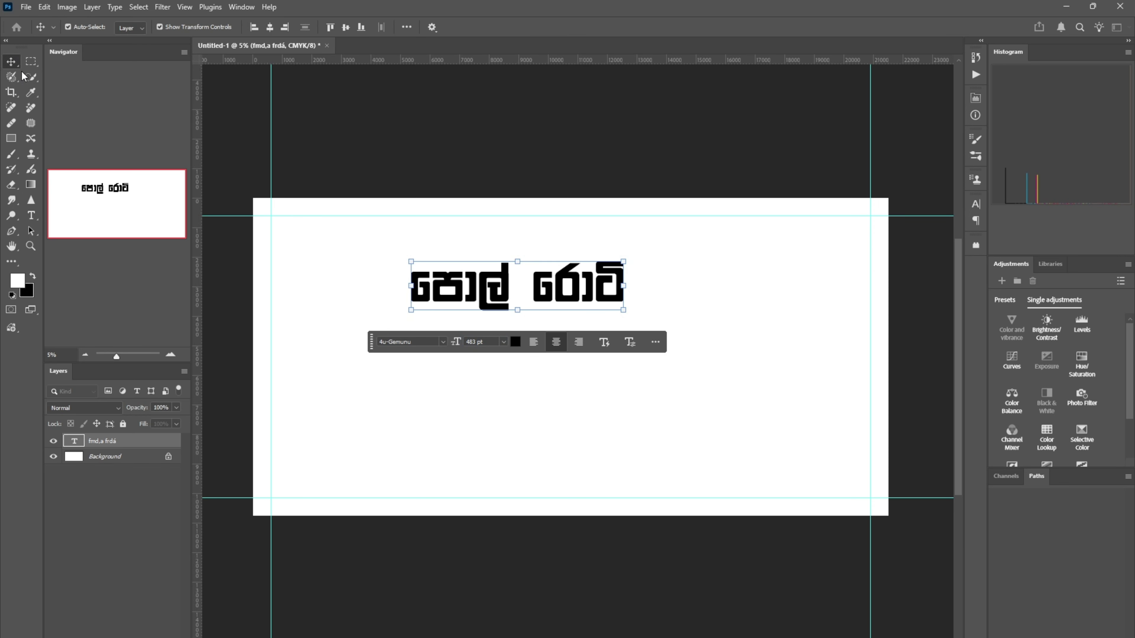
drag(591, 285, 594, 347)
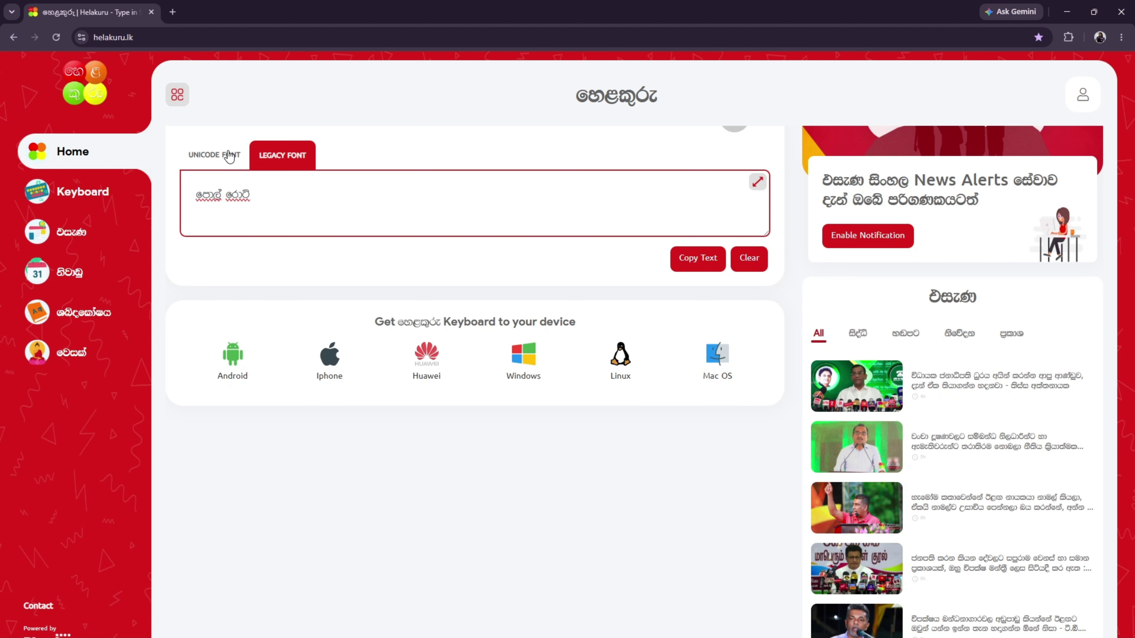
- Convert "දන්සල" to legacy font on the Helakuru website and replace the duplicated text line in Photoshop with it
click(229, 156)
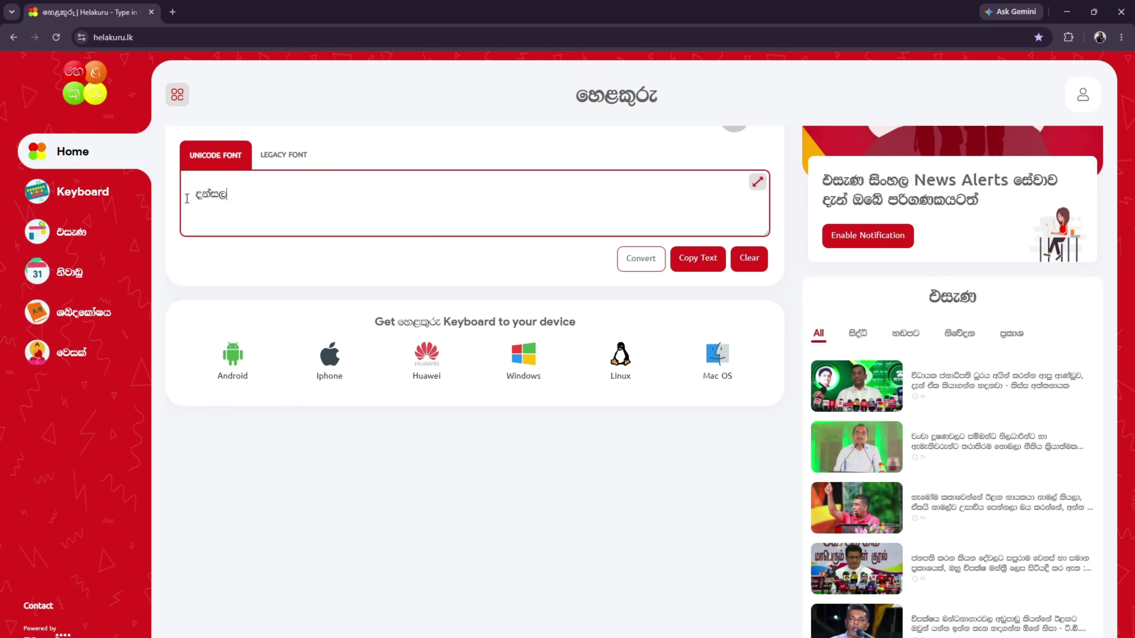
click(640, 260)
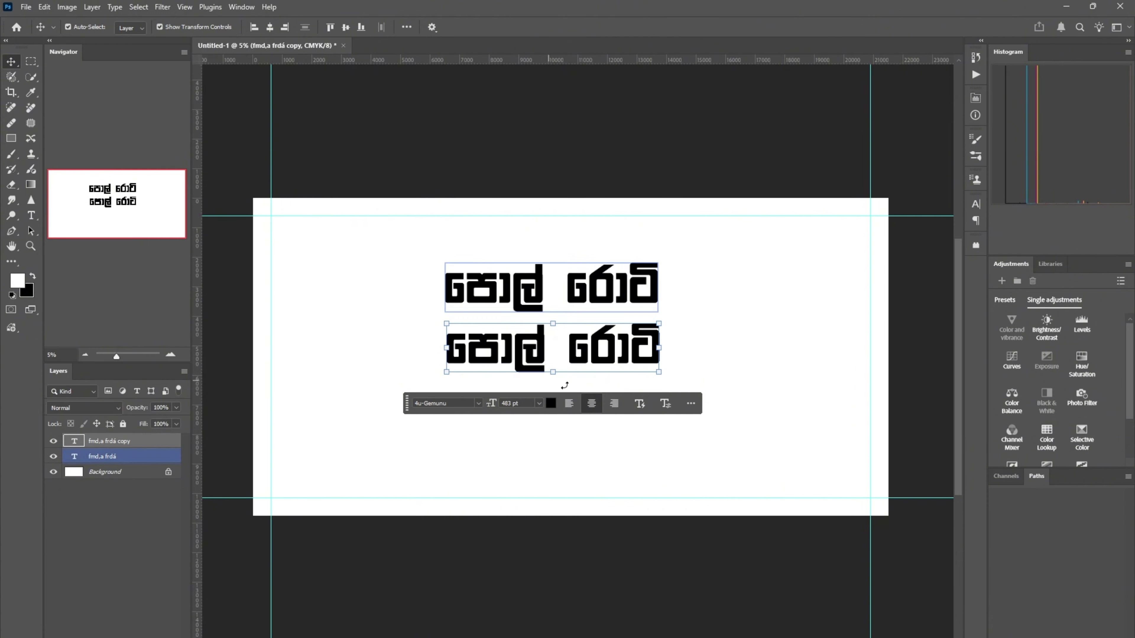
double_click(580, 344)
key(ctrl+v)
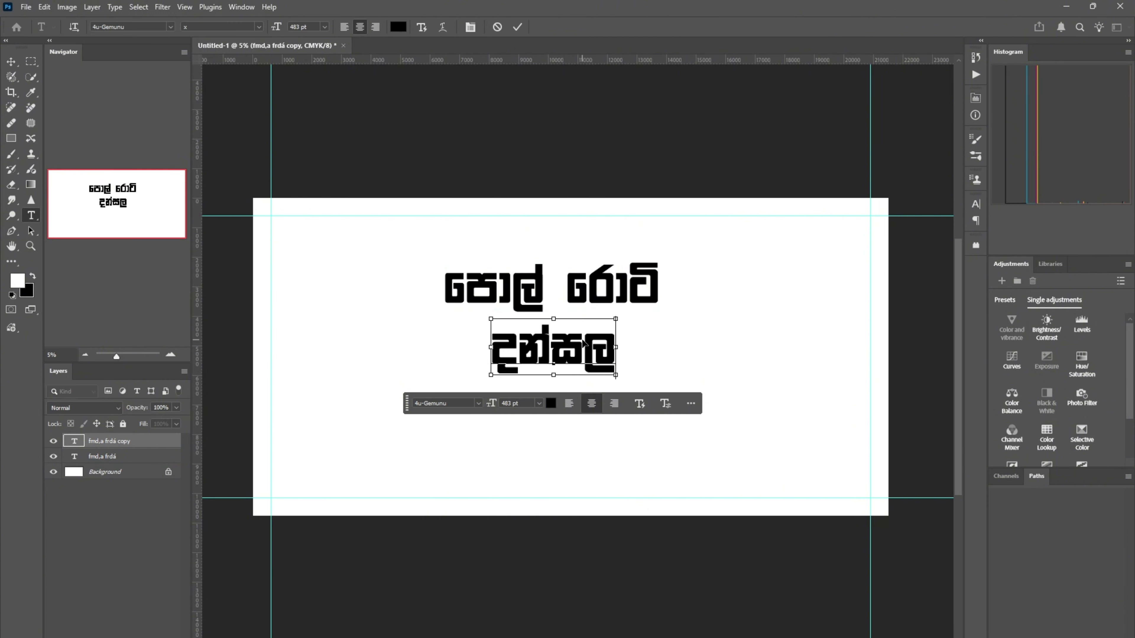
- Set the font size of the "දන්සල" text to 641 pt
double_click(565, 352)
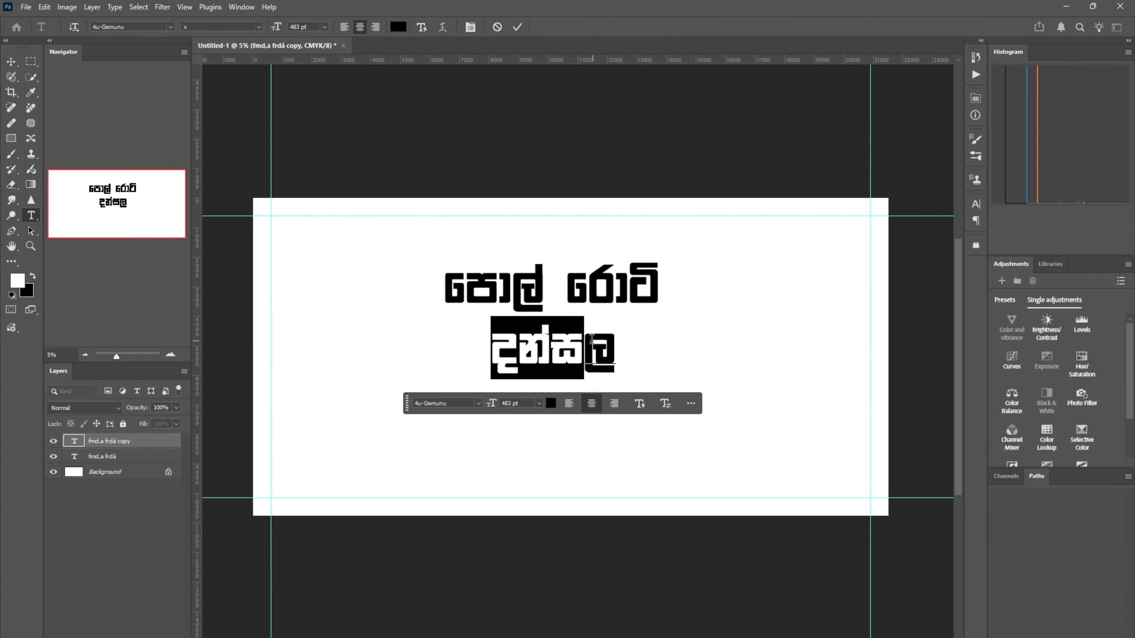
key(ctrl+a)
drag(494, 406, 590, 407)
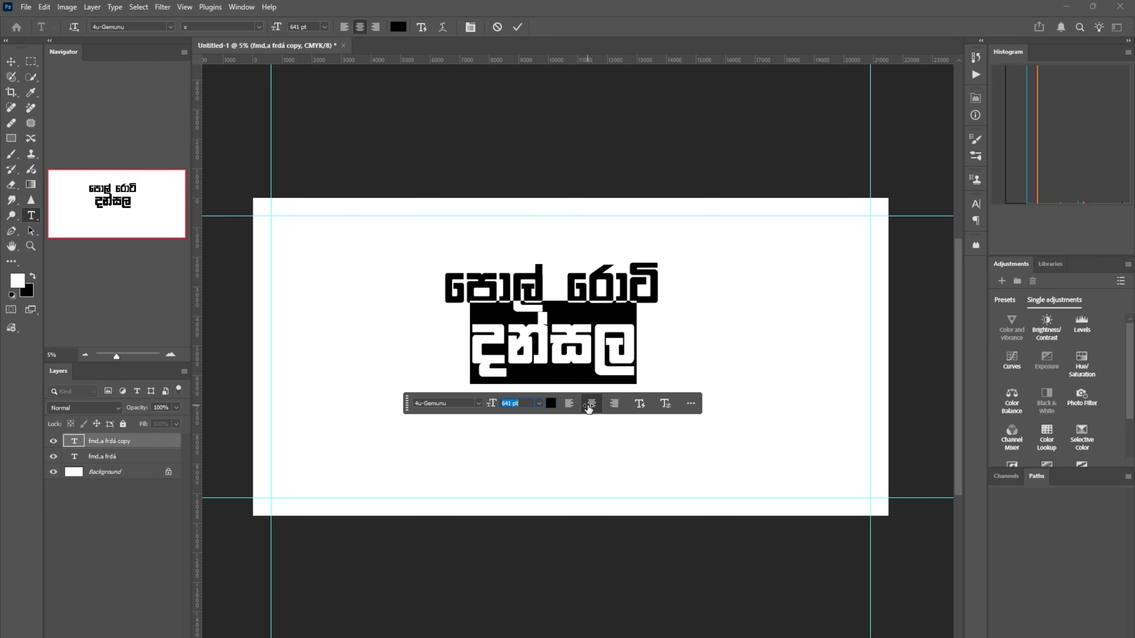
- Move "දන්සල" below "පොල් රොටි" so their right ends line up, and shift both lines towards the banner's centre
click(12, 62)
drag(541, 334, 565, 347)
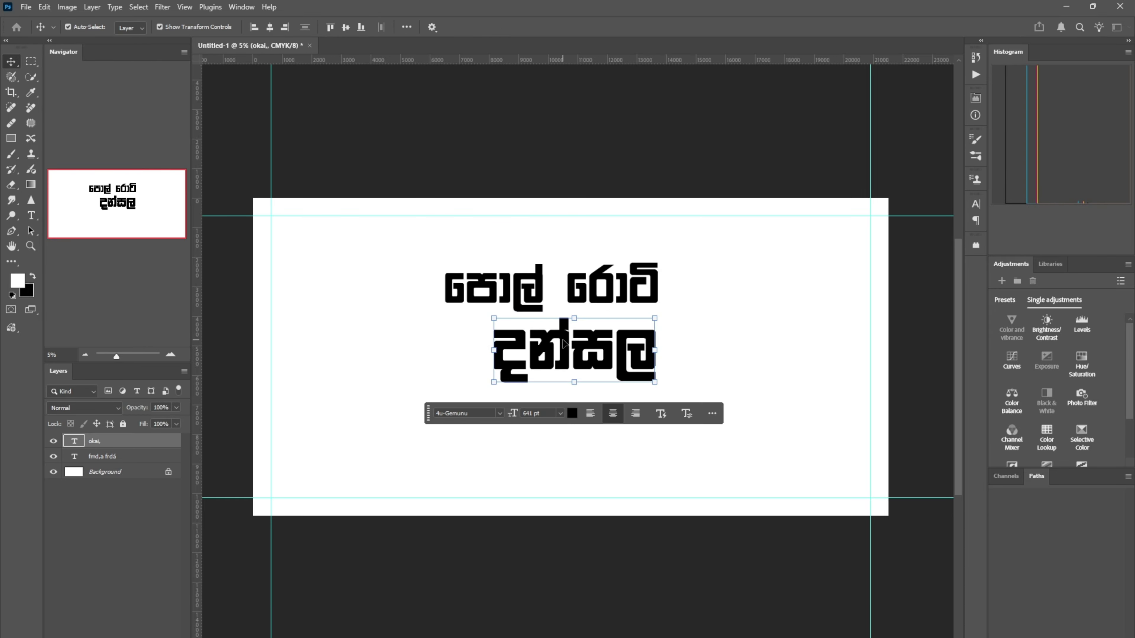
drag(519, 250, 637, 358)
click(737, 352)
click(757, 329)
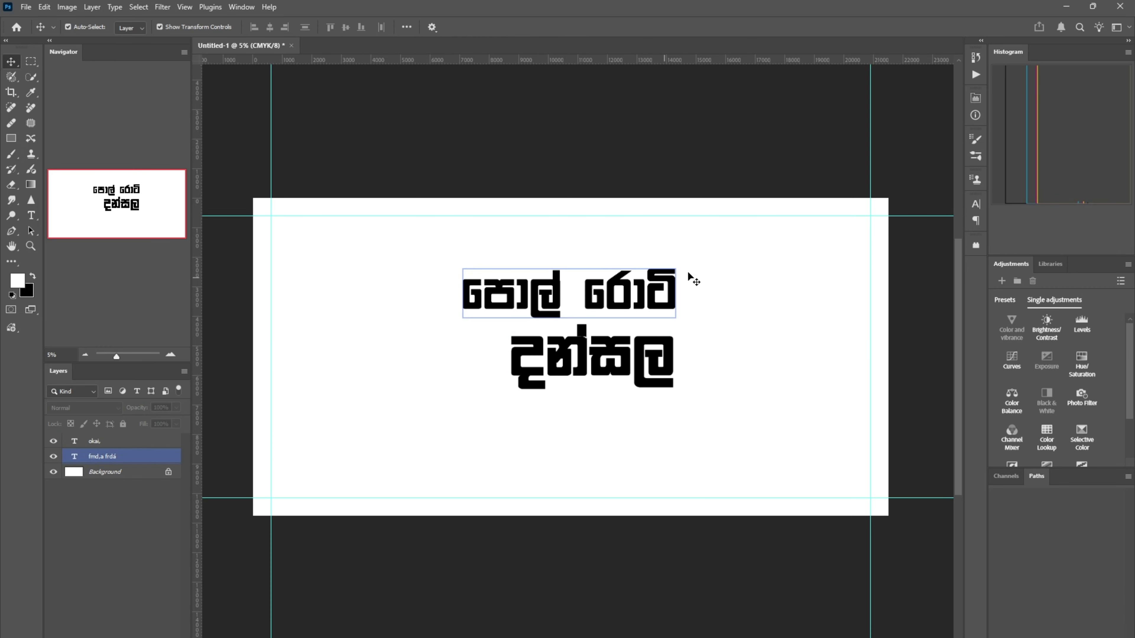
- Switch to the notes and copy the first line, "රුහුණු තරු තරුණ කැල විසින් 02 වන වරටත් පවත්වනු ලබන"
scroll(679, 289, up, 1)
key(alt+Tab)
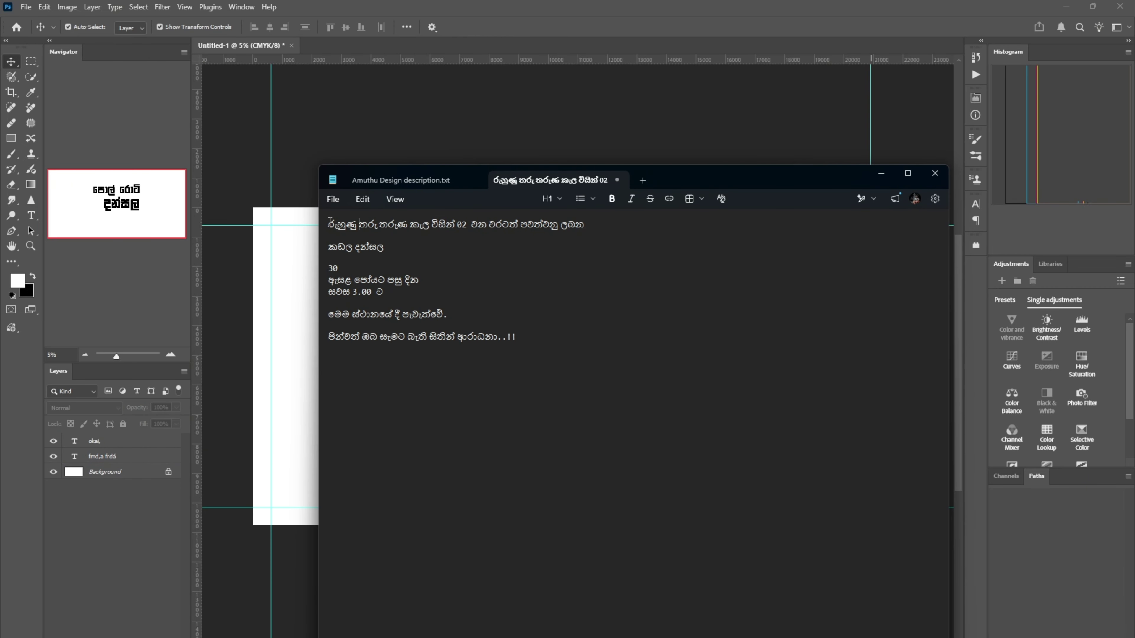
drag(329, 222, 591, 230)
key(alt+Tab)
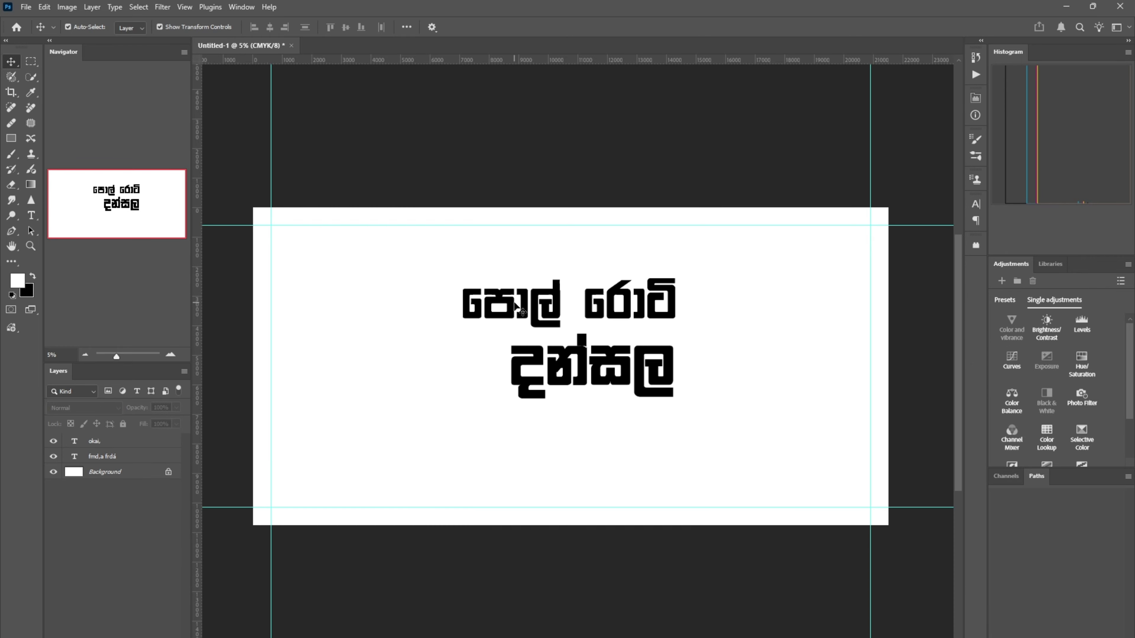
- Paste the copied line as new text at the banner's upper edge and set its font to 4u-Ajantha
key(t)
click(398, 242)
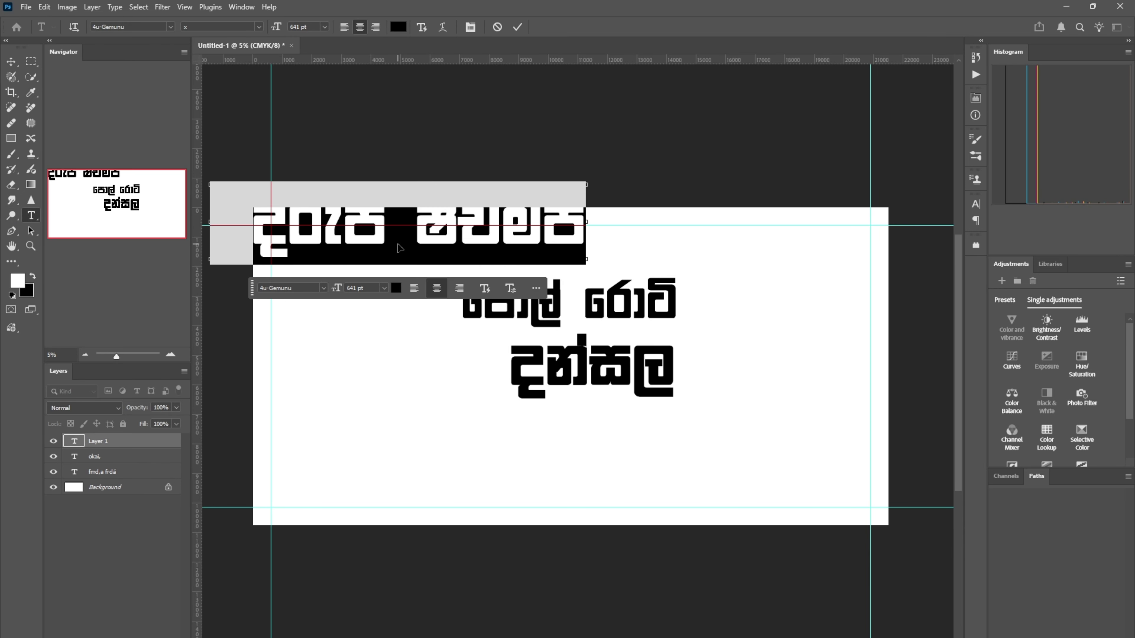
key(ctrl+v)
click(976, 140)
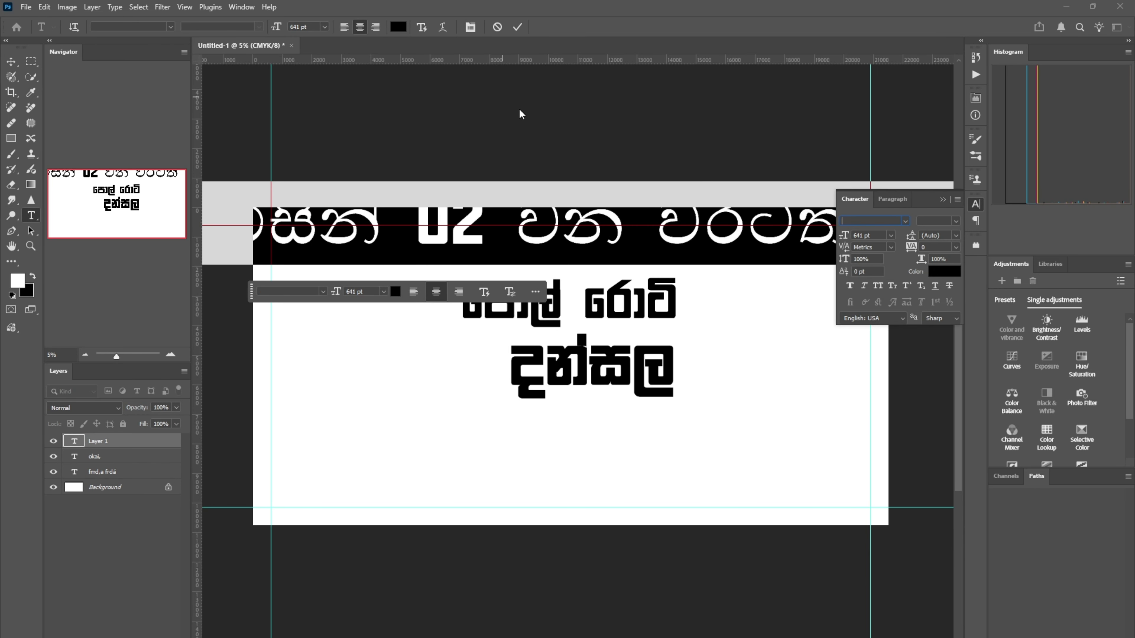
click(907, 220)
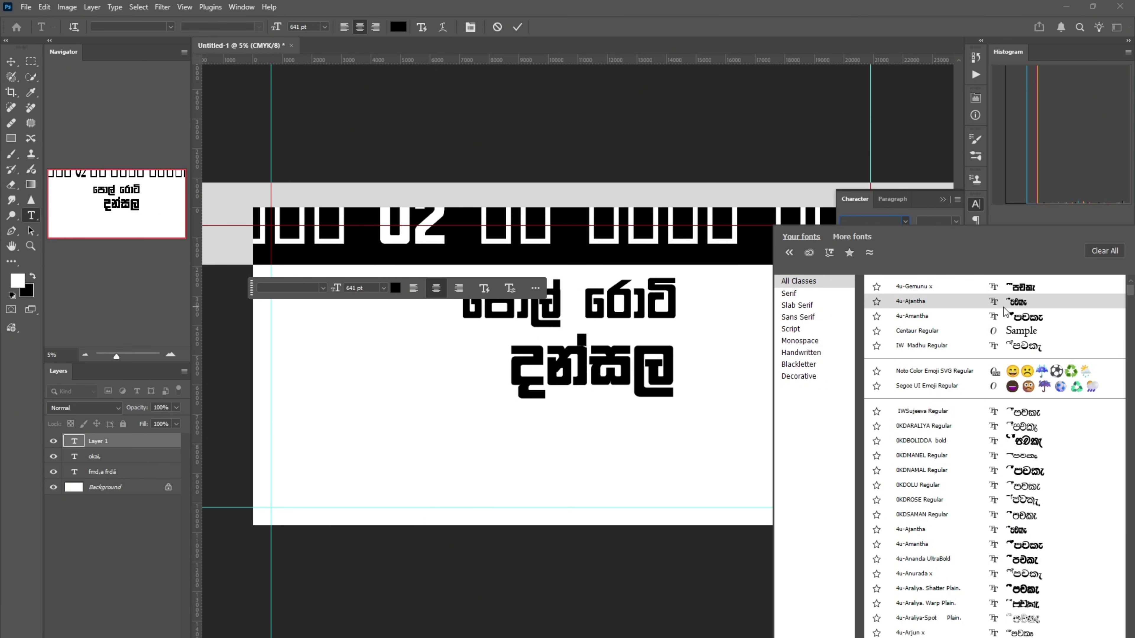
click(990, 307)
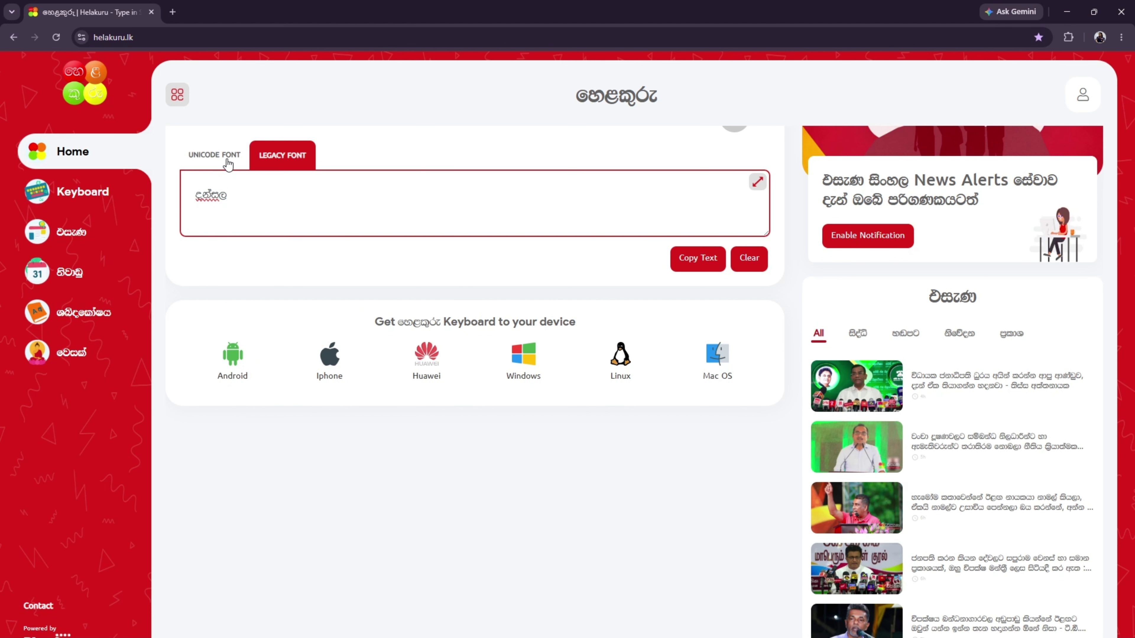
- Convert the copied line to legacy font in Helakuru and replace the banner's upper text with it, writing the number as (02)
click(228, 164)
key(ctrl+a)
key(ctrl+v)
click(282, 155)
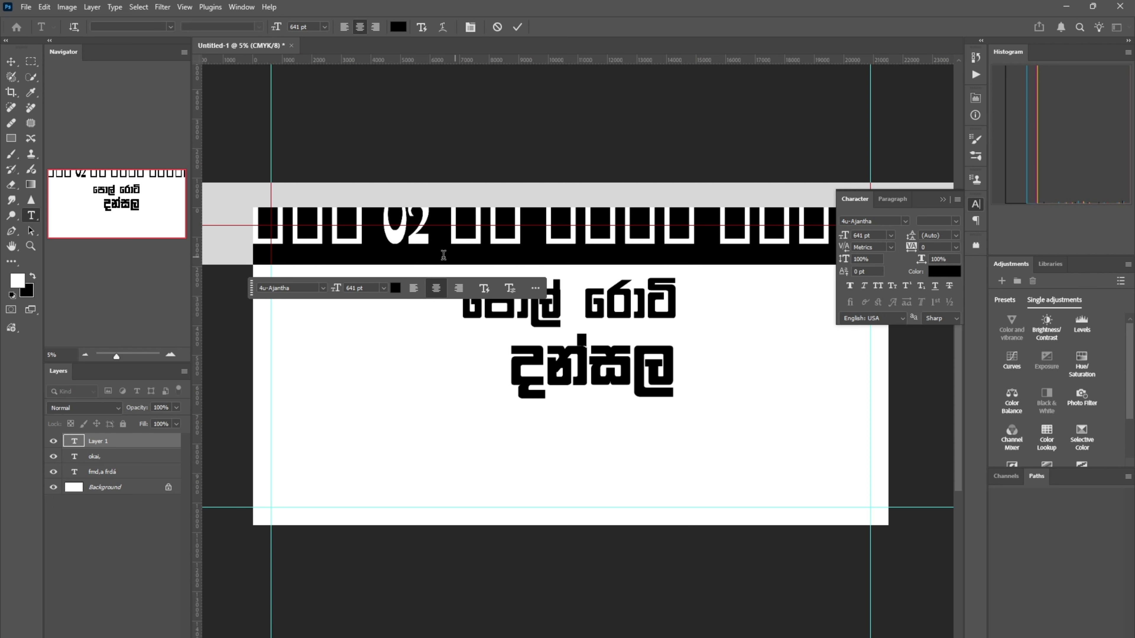
text(කැල විසින් (02) වන වරටත් පවත්වනු ලබන)
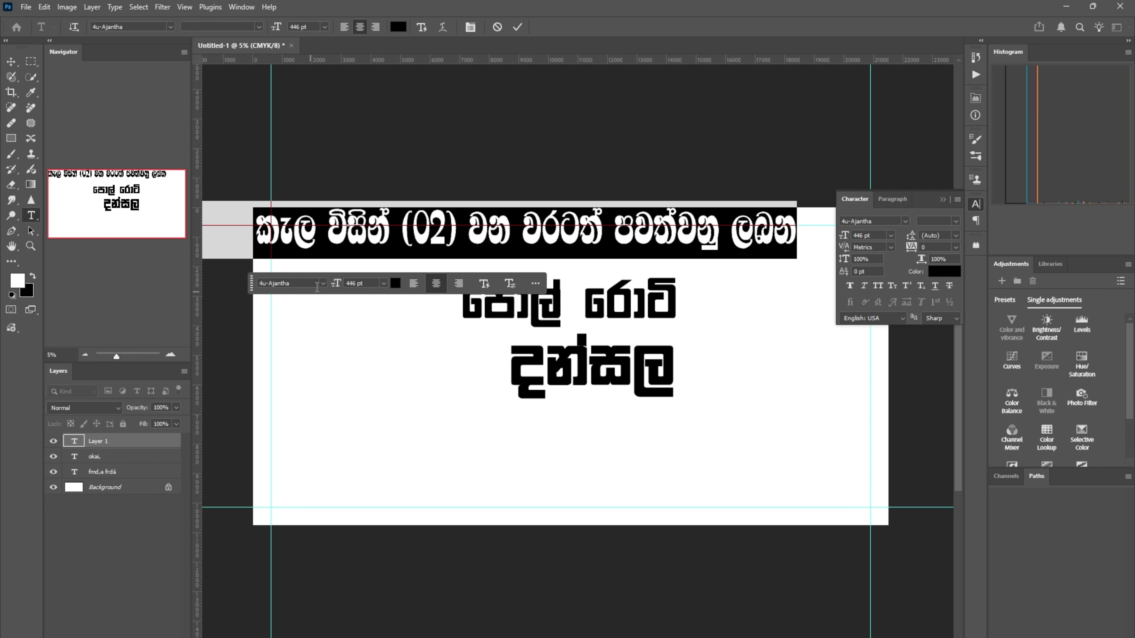
- Reduce the upper text line to 220 pt and centre it horizontally on the banner
drag(336, 283, 195, 263)
drag(337, 283, 190, 142)
click(13, 56)
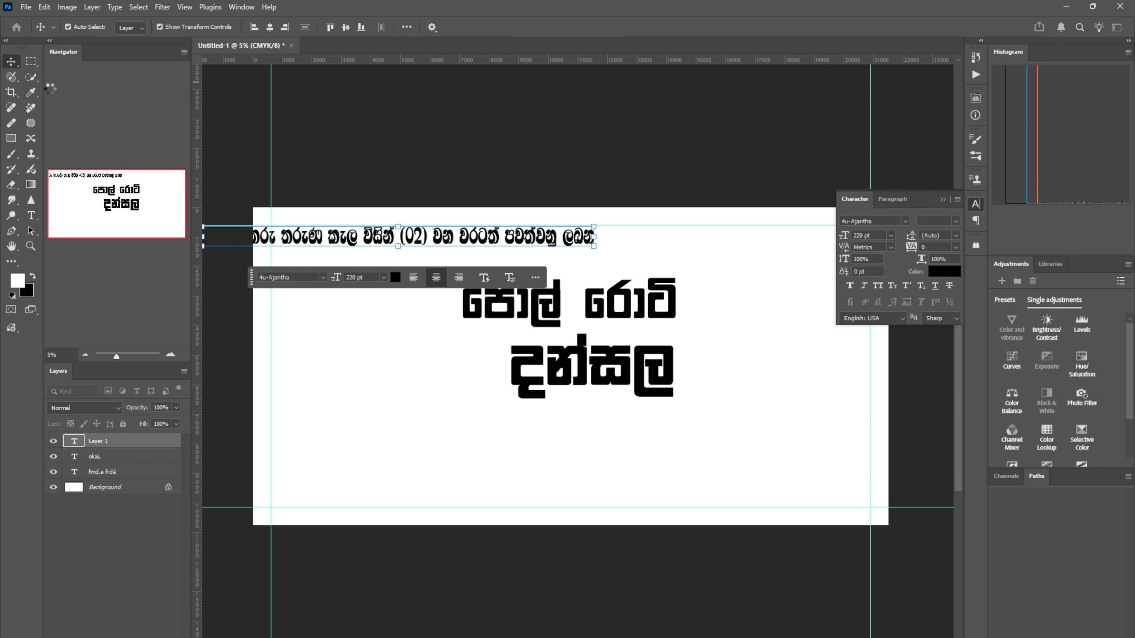
click(268, 29)
click(748, 390)
scroll(622, 256, up, 2)
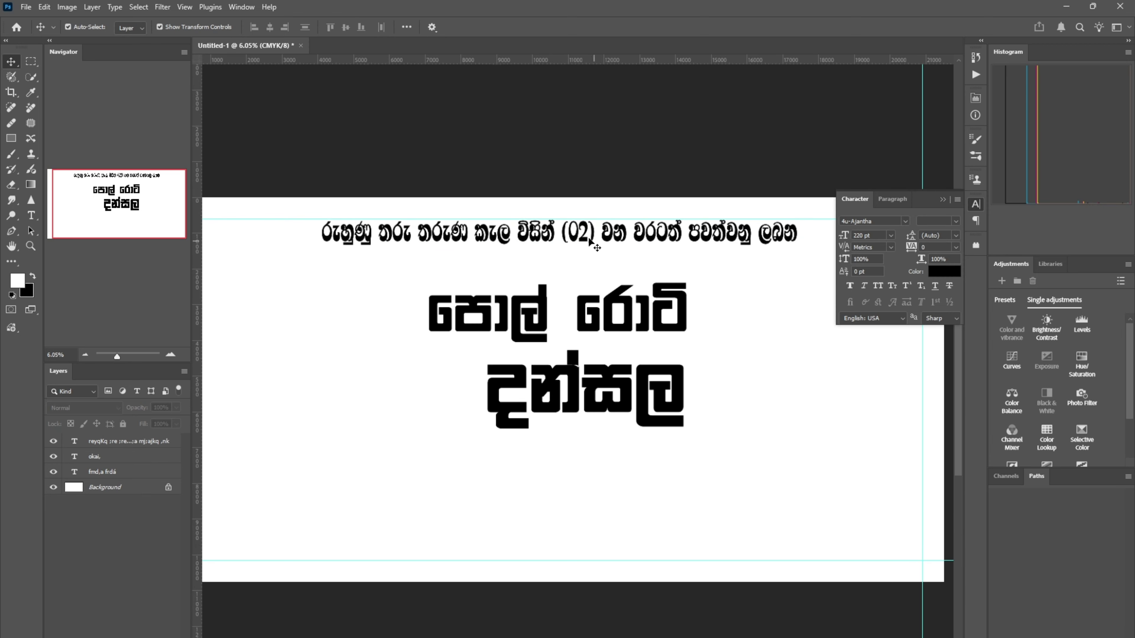
- Try the 4u-Gemunu font on the upper text line and switch it back to 4u-Ajantha
double_click(595, 242)
click(905, 221)
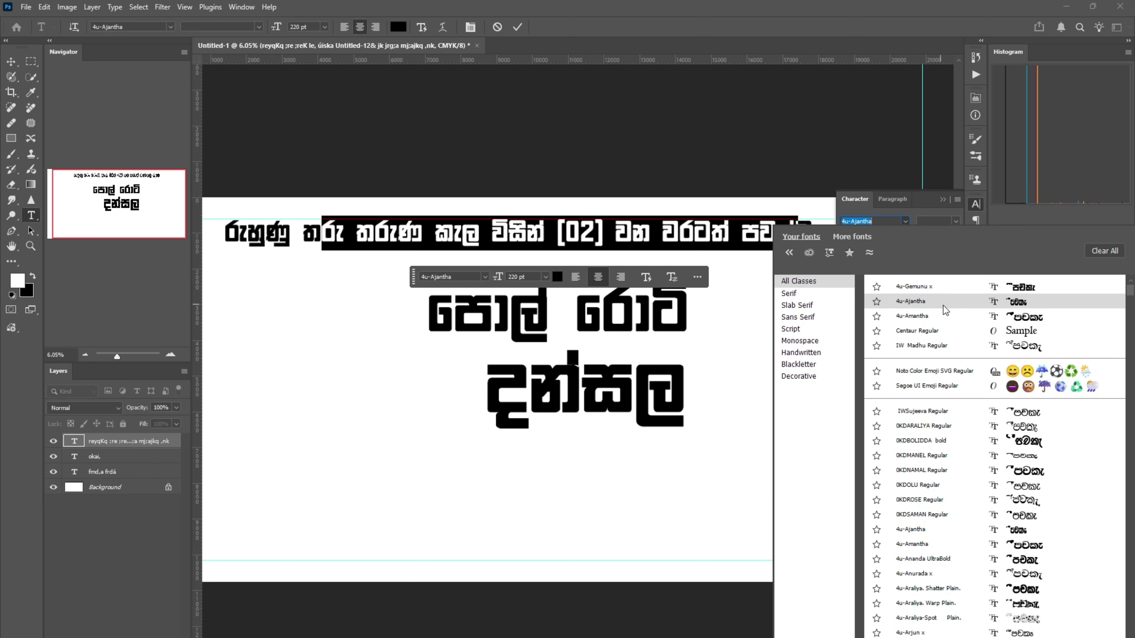
click(998, 289)
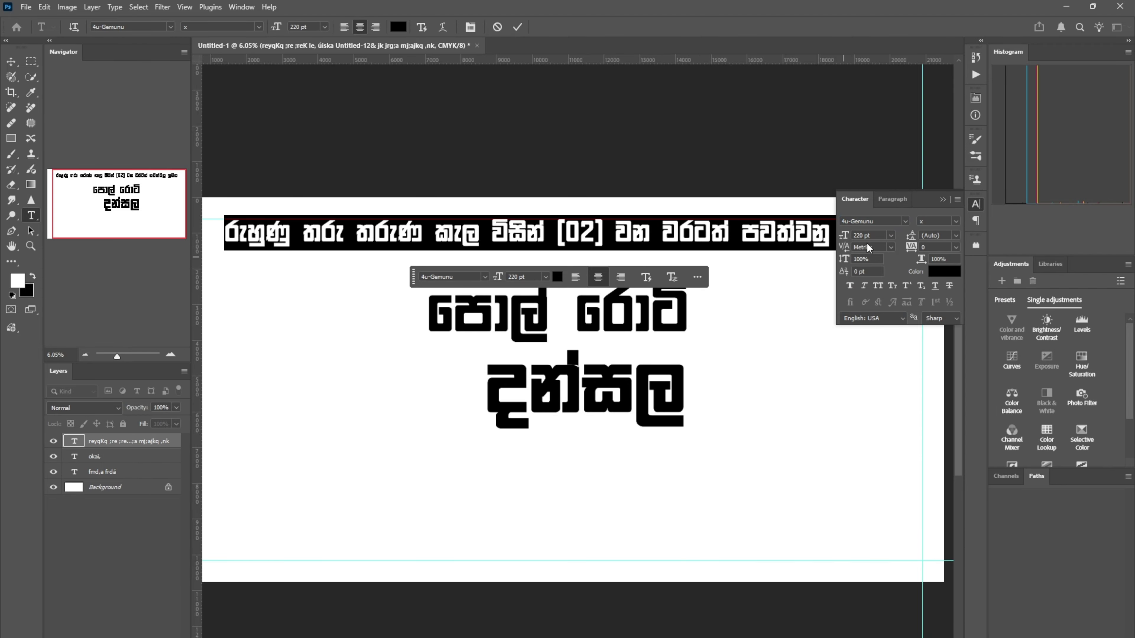
click(905, 221)
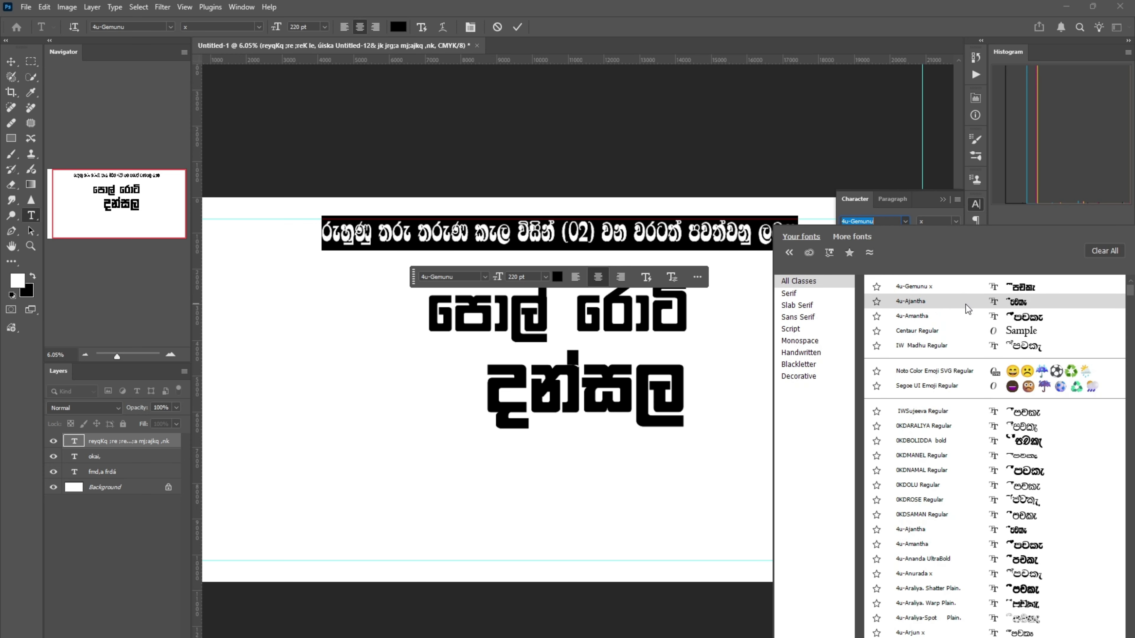
click(966, 303)
- Reduce the font size of the upper text line to 187 pt
double_click(507, 218)
drag(499, 276, 480, 274)
click(21, 60)
key(ctrl+minus)
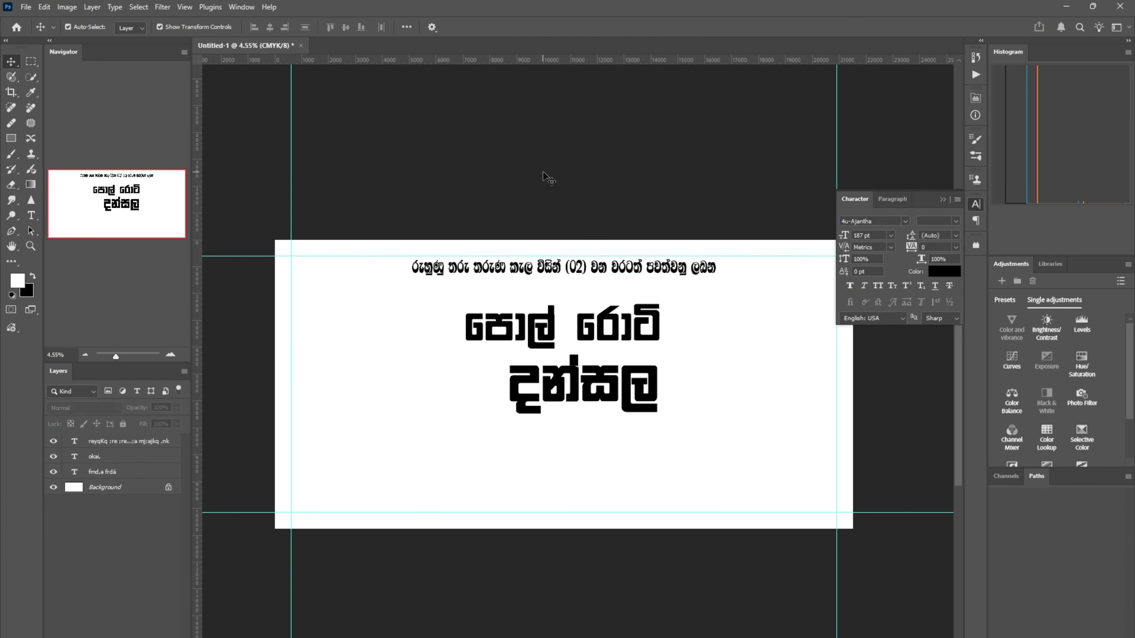
- Nudge the "පොල් රොටි" and "දන්සල" lines slightly to the right beneath the upper line
drag(524, 327, 533, 327)
click(671, 415)
drag(652, 406, 663, 399)
click(736, 338)
click(516, 341)
click(737, 354)
- Switch to the notes and copy the last line, "පින්වත් ඔබ සැමට බැති සිතින් ආරාධනා..!!"
key(alt+Tab)
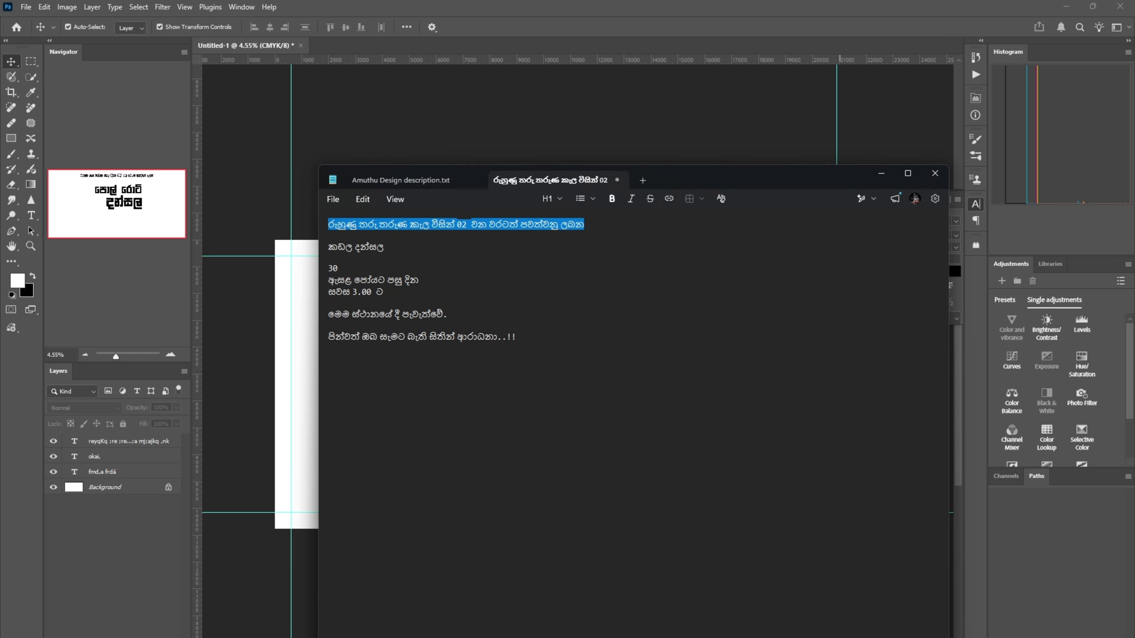
click(411, 325)
drag(328, 337, 548, 362)
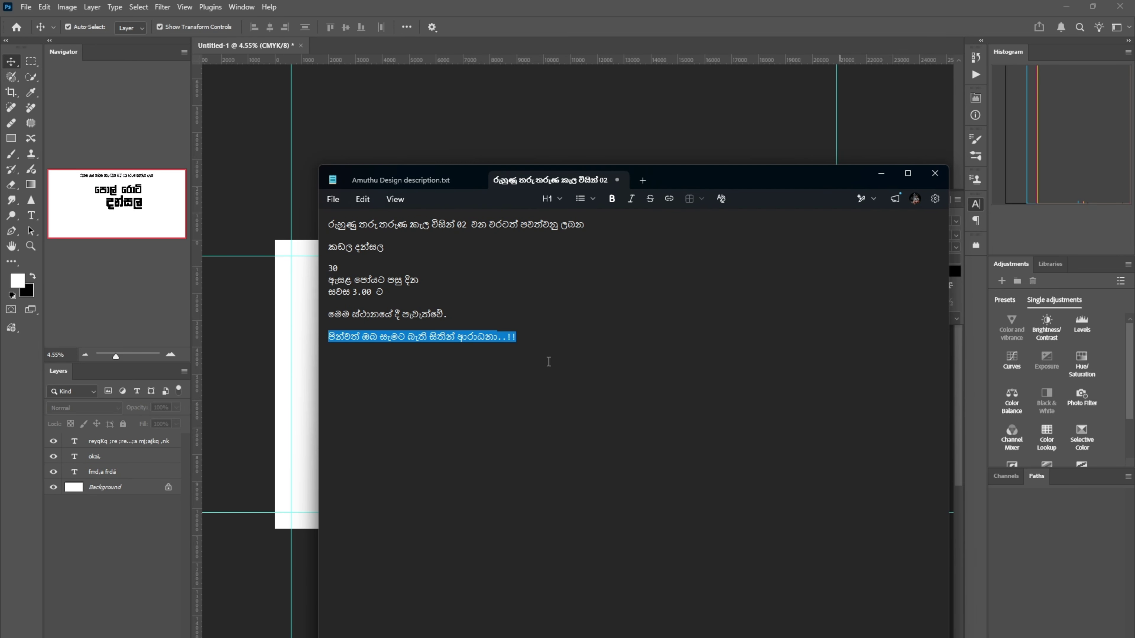
key(ctrl+c)
- Replace the text in the Helakuru converter with the copied invitation line and convert it to legacy font
key(alt+Tab)
click(224, 157)
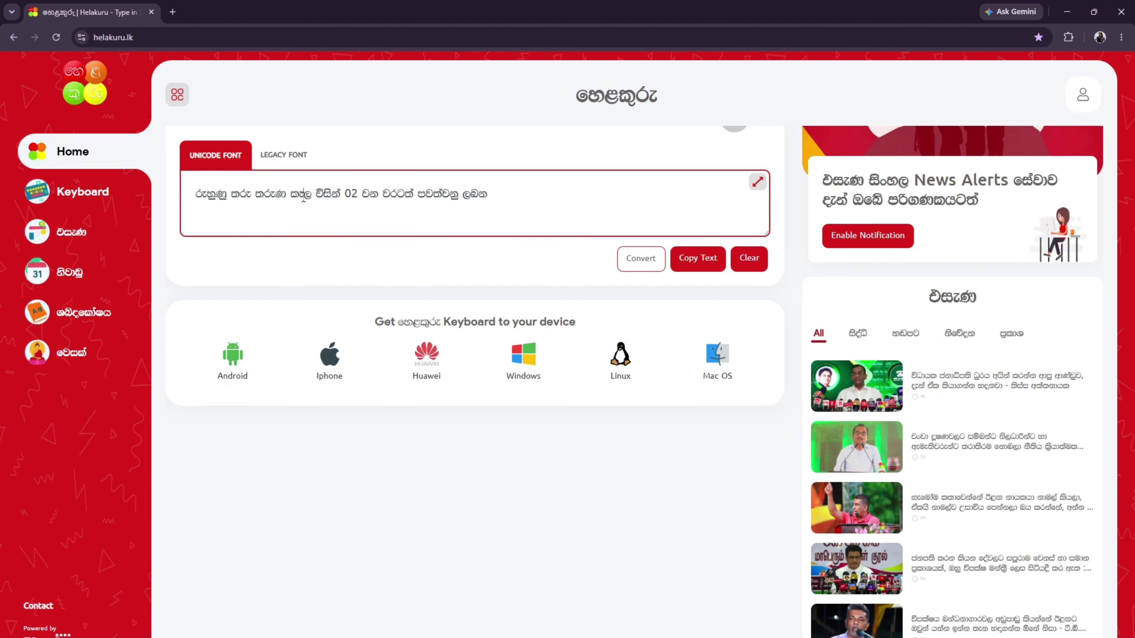
click(304, 198)
key(ctrl+a)
key(ctrl+v)
click(673, 265)
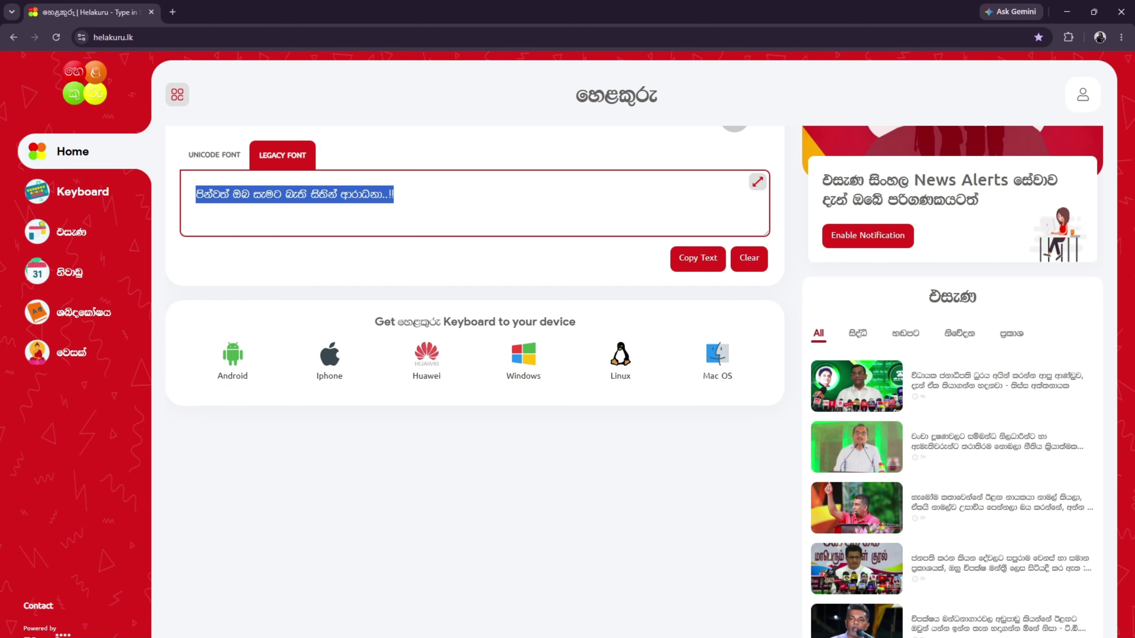
- Back in Photoshop, duplicate the upper text line near the canvas's lower edge and replace its text with the converted invitation line
key(alt+Tab)
click(599, 270)
drag(598, 270, 597, 487)
double_click(595, 486)
key(ctrl+v)
key(ctrl+a)
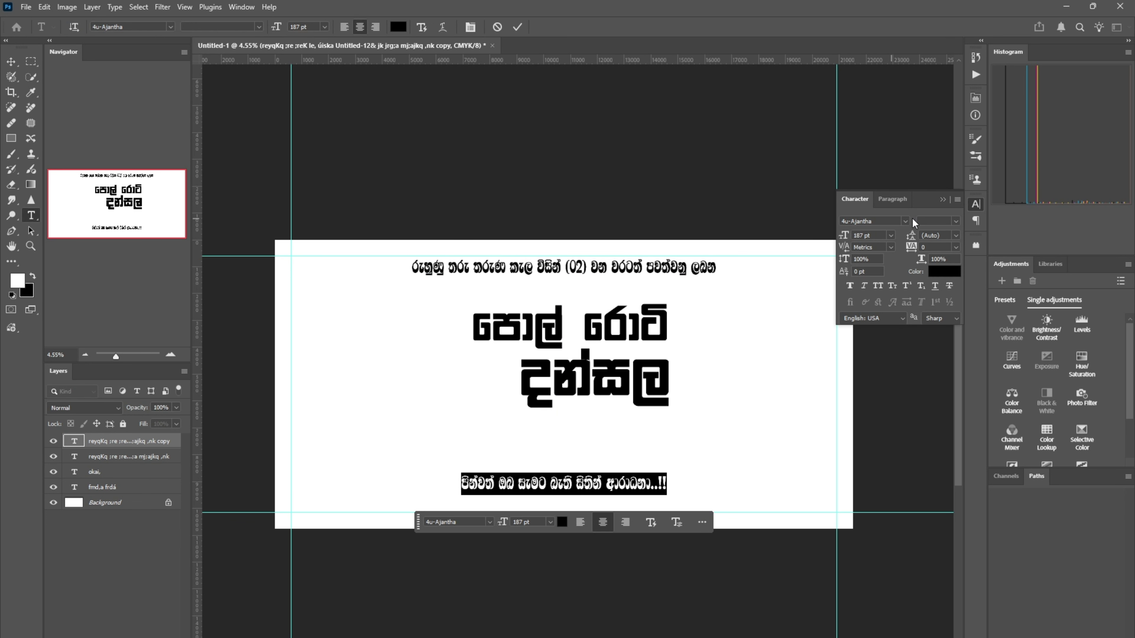
- Set the invitation line's font to 4u-Gemunu and duplicate the line just above the original, opening the copy for editing
click(906, 221)
click(999, 302)
click(10, 62)
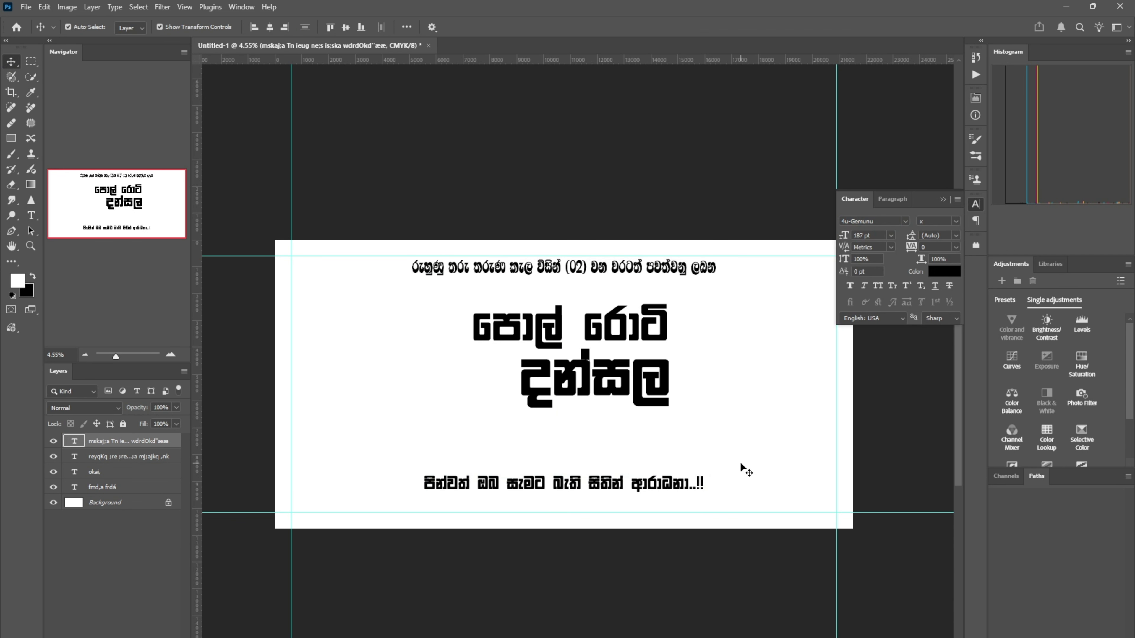
drag(652, 480, 639, 453)
double_click(639, 453)
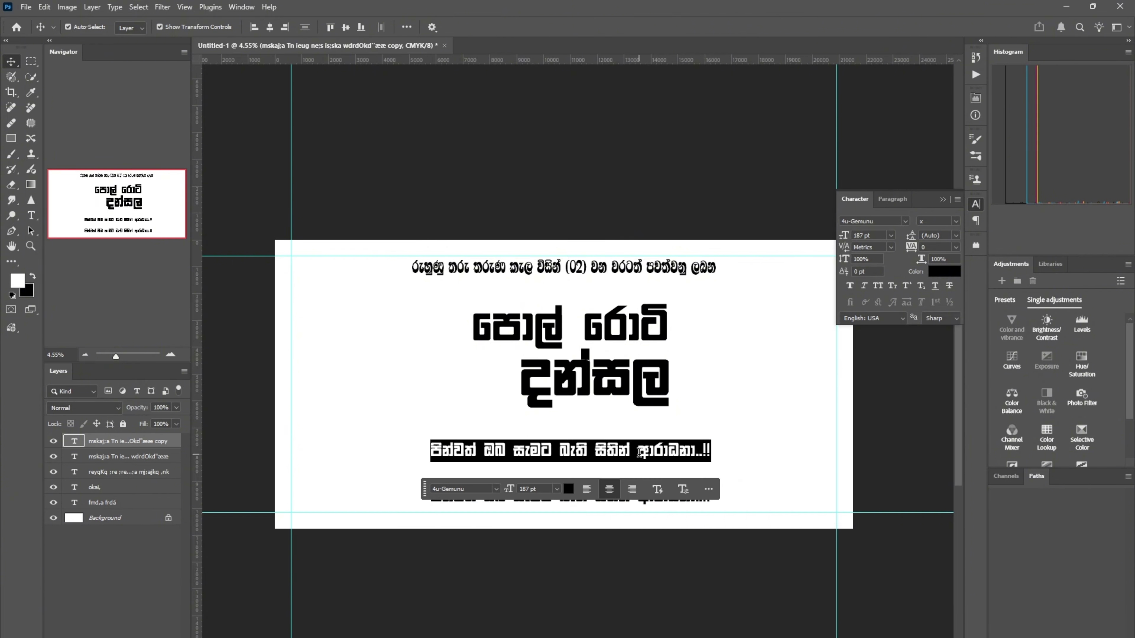
- Copy "මෙම ස්ථානයේ දී පැවැත්වේ." from the notes and convert it to legacy font in Helakuru, copying the result
key(alt+Tab)
drag(333, 317, 467, 333)
key(alt+Tab)
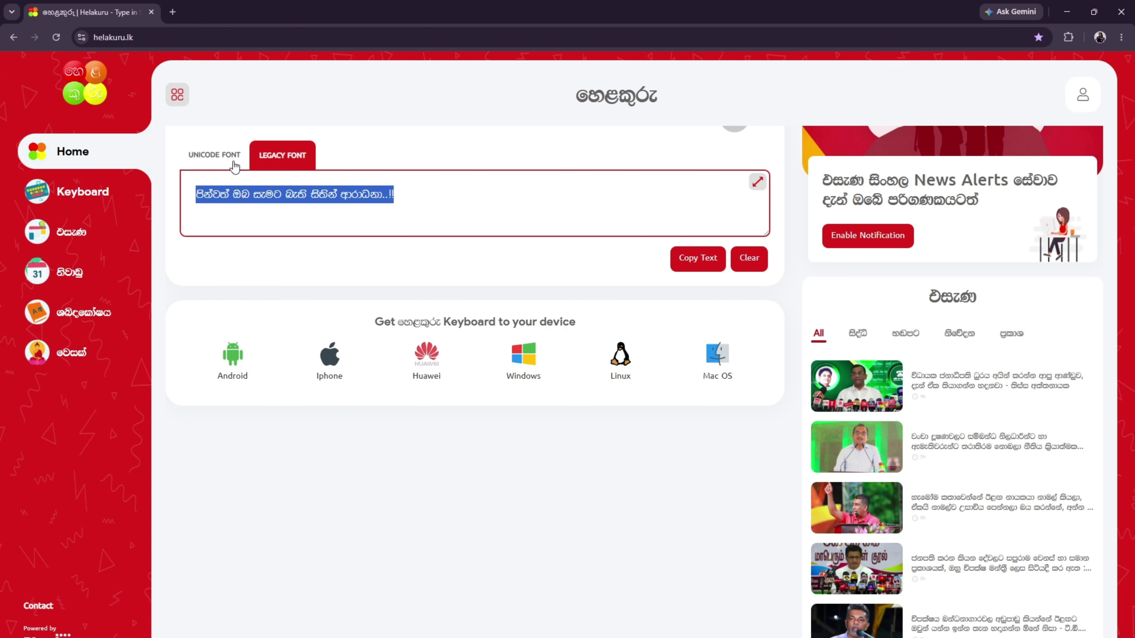
click(230, 160)
click(299, 228)
key(ctrl+a)
key(ctrl+v)
click(641, 263)
click(695, 264)
- Return to Photoshop and replace the duplicated invitation line's text with the converted venue line
key(alt+Tab)
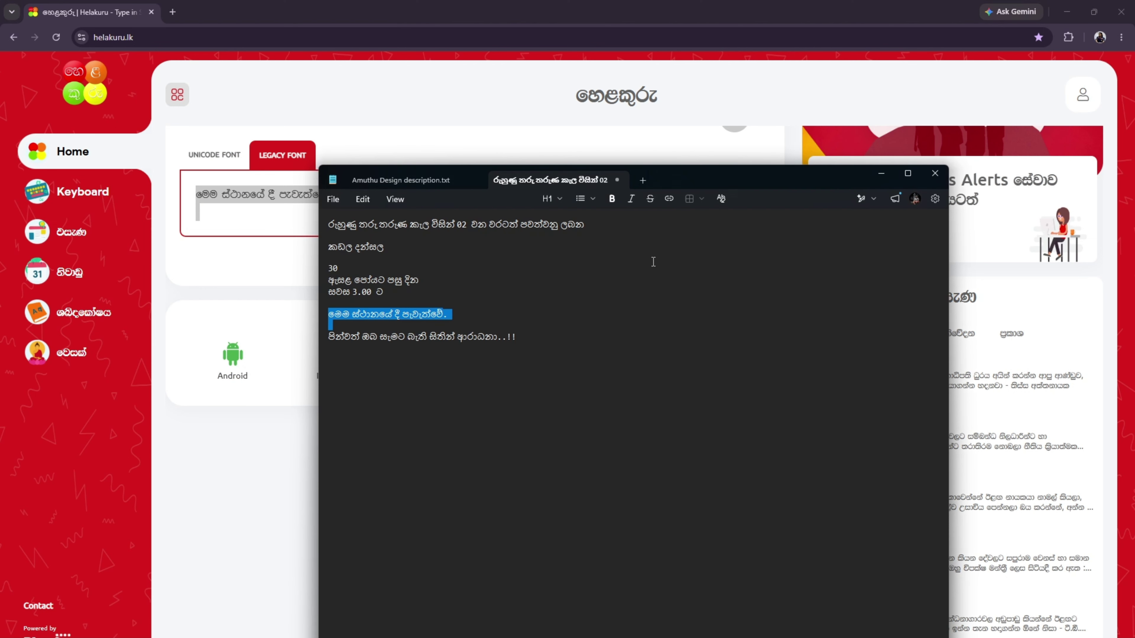
key(alt+Tab)
key(alt+Tab)
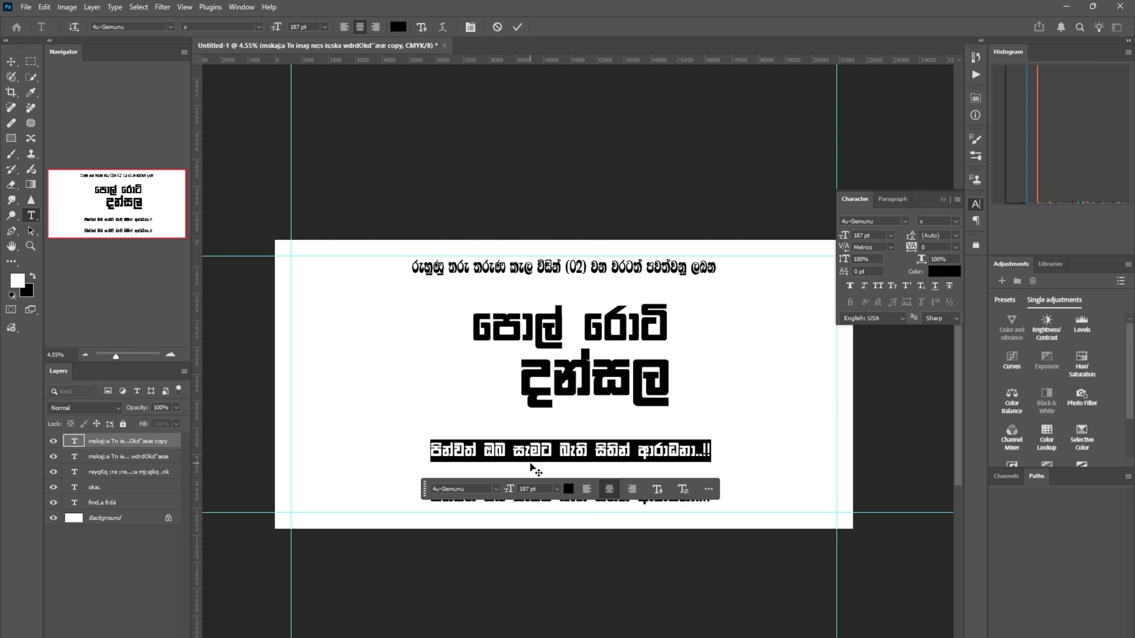
key(ctrl+v)
click(10, 61)
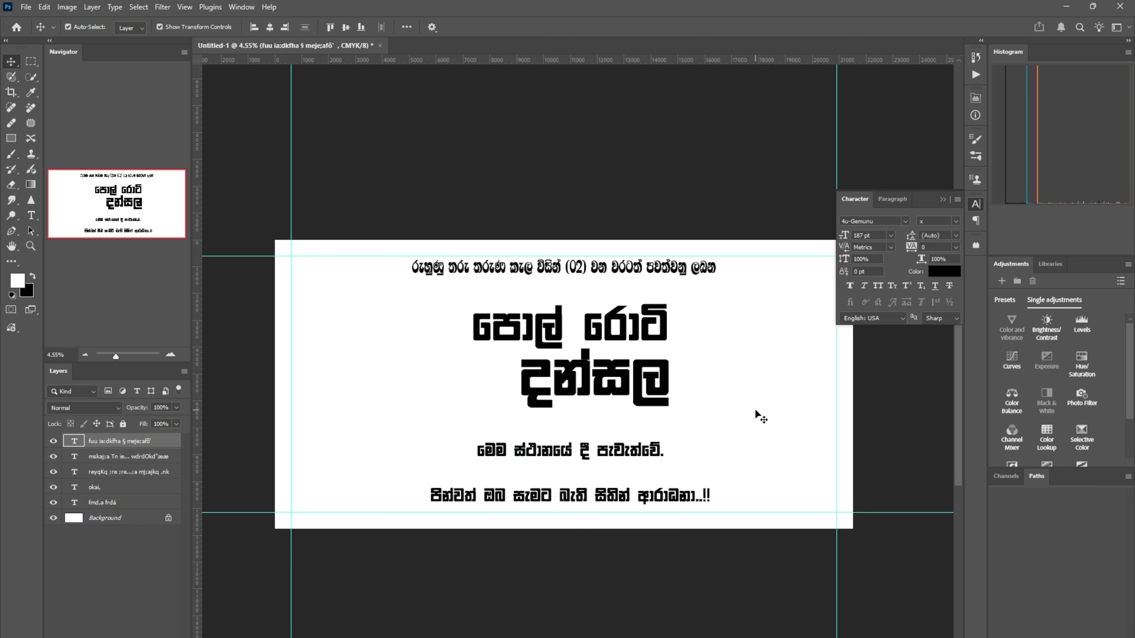
- Move the venue line closer to the invitation line and place a duplicate of it to the right of "දන්සල"
scroll(720, 402, up, 1)
drag(759, 408, 714, 404)
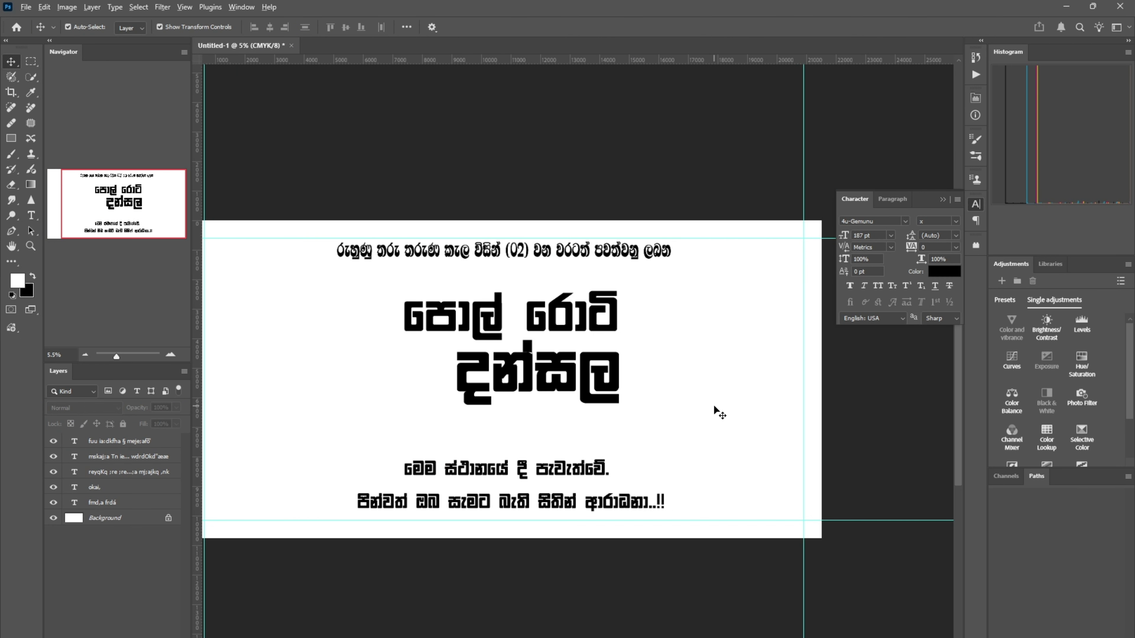
scroll(714, 405, up, 2)
drag(505, 480, 742, 356)
- Copy the date and time lines from the notes and convert "ඇසළ පෝයට පසු දින" and "සවස 3.00 ට" to legacy font in Helakuru
key(alt+Tab)
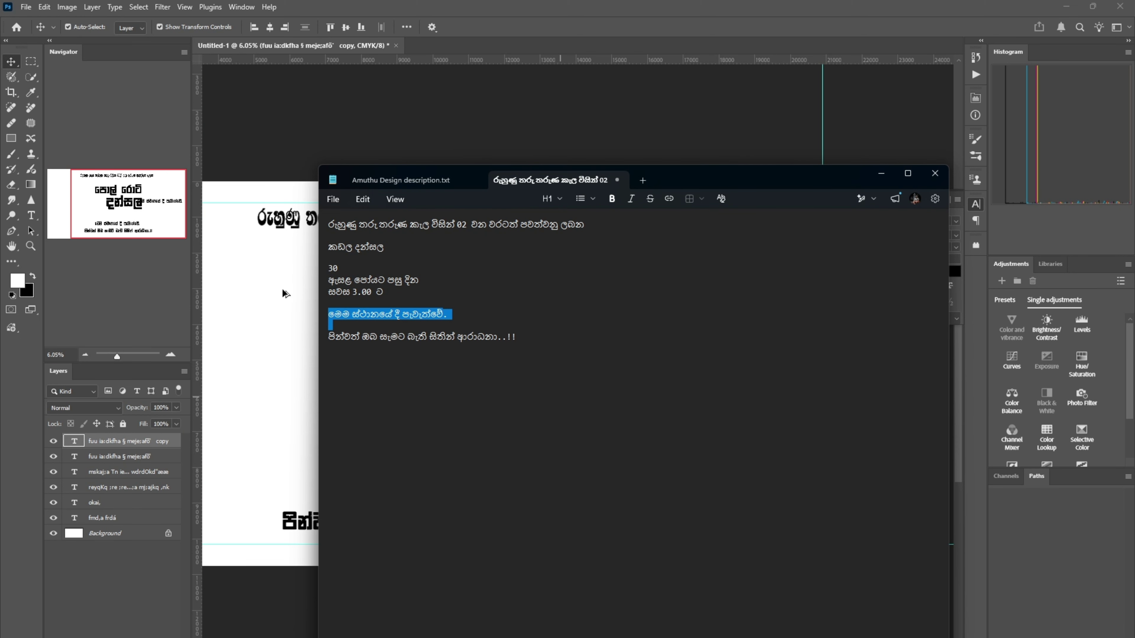
drag(331, 266, 392, 297)
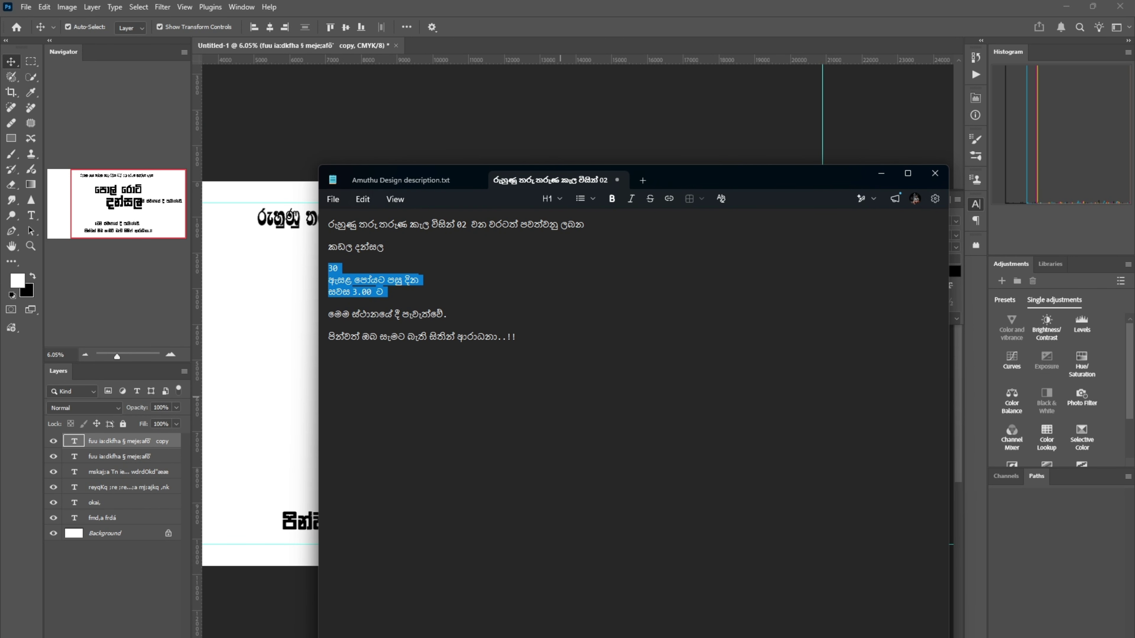
click(713, 626)
click(228, 162)
drag(329, 193, 166, 203)
key(ctrl+v)
key(BackSpace)
click(646, 260)
click(683, 264)
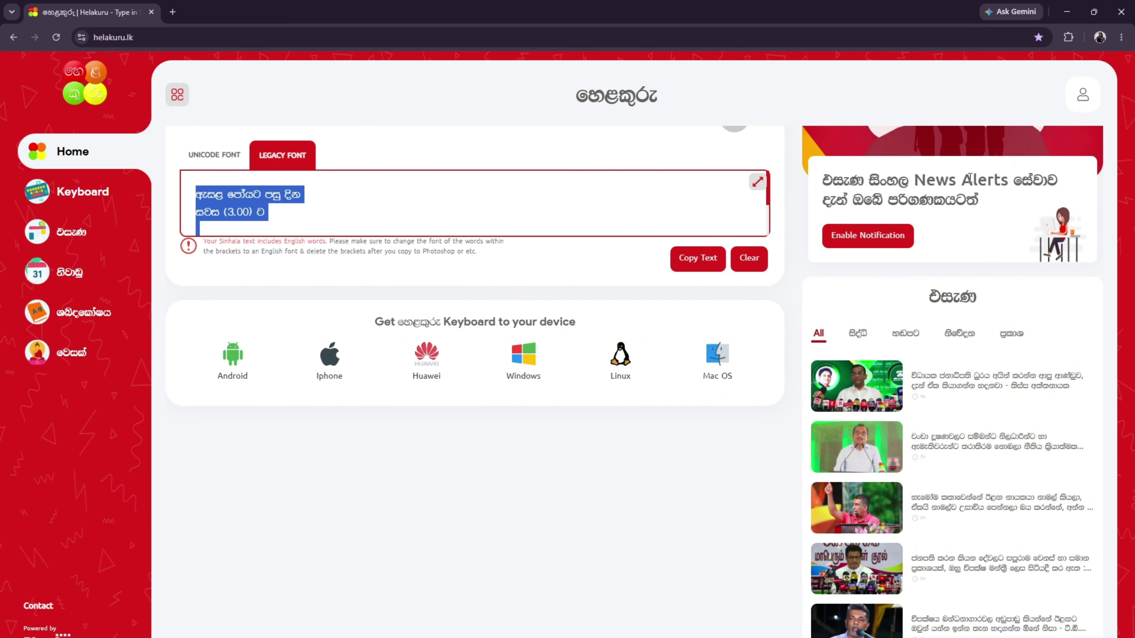
- In Photoshop, replace the duplicated venue line's text with the converted date and time, and reduce the font size to 106 pt
key(alt+Tab)
key(ctrl+a)
key(ctrl+v)
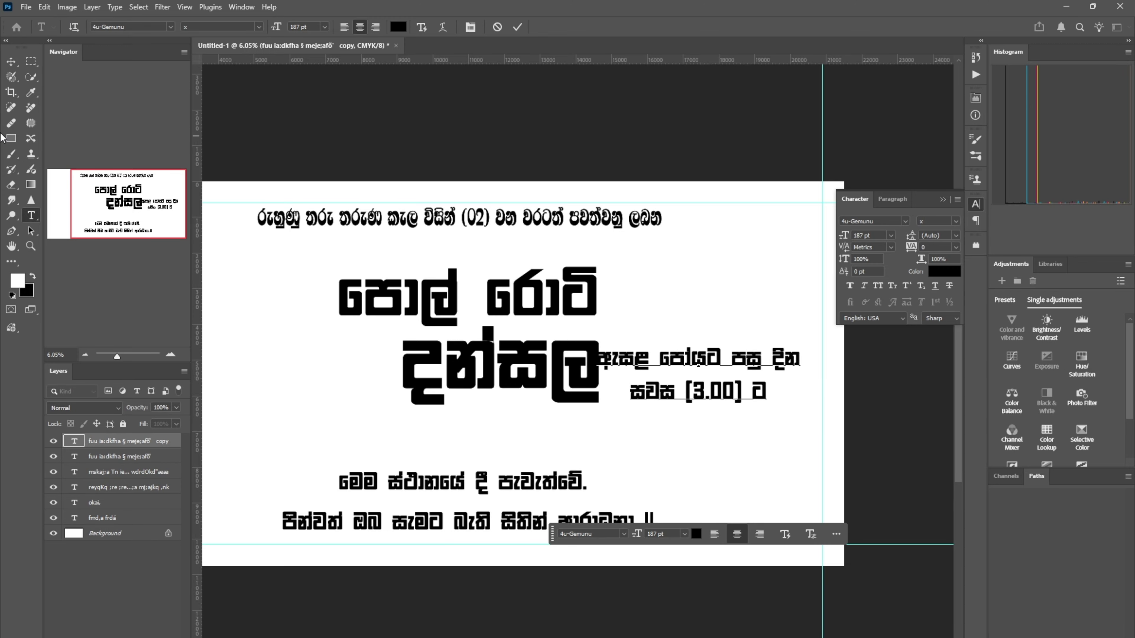
key(ctrl+a)
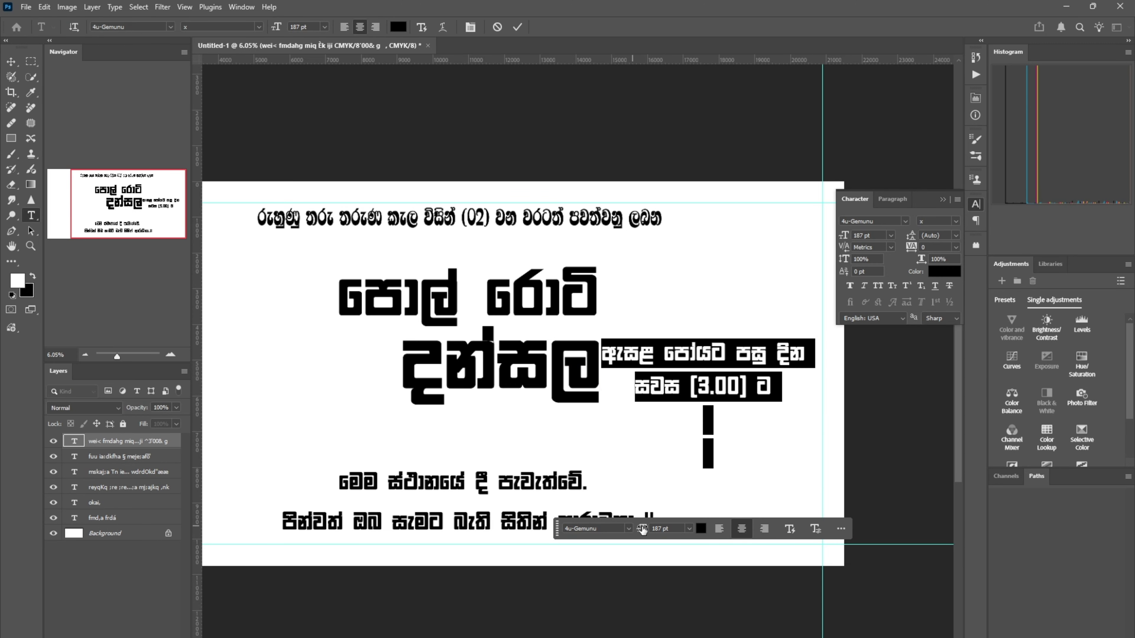
drag(642, 529, 598, 530)
click(715, 404)
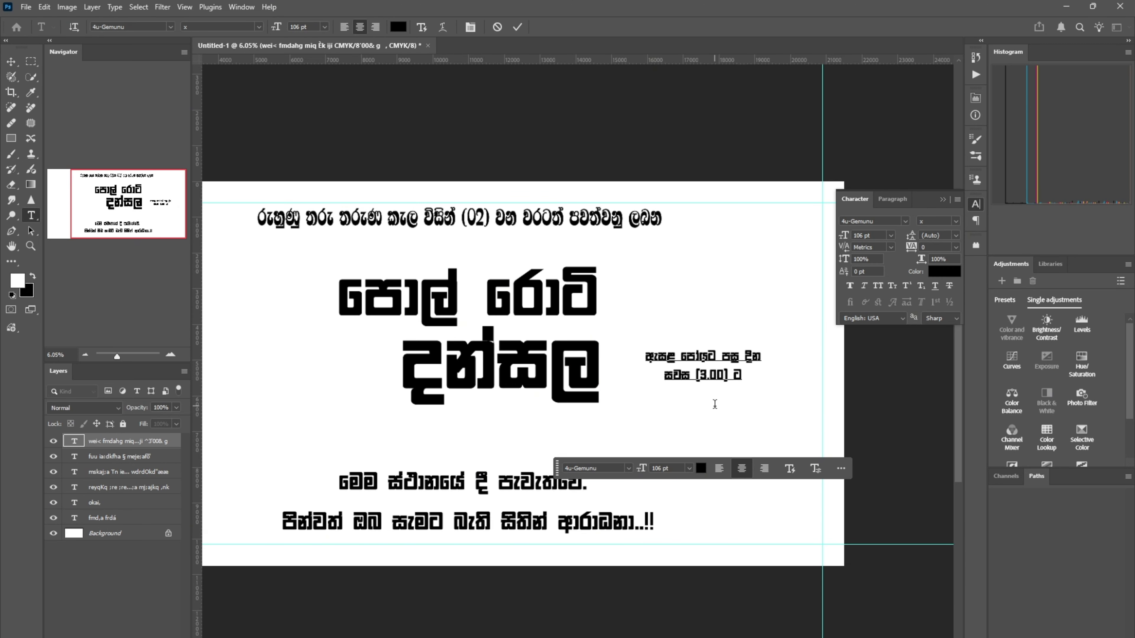
- Move the date and time text down to the right of the venue line
click(11, 62)
drag(703, 356, 700, 461)
click(671, 411)
- Apply faux italic to the "පොල් රොටි" and "දන්සල" title lines and nudge them slightly into place
double_click(539, 304)
click(625, 349)
shift+click(581, 345)
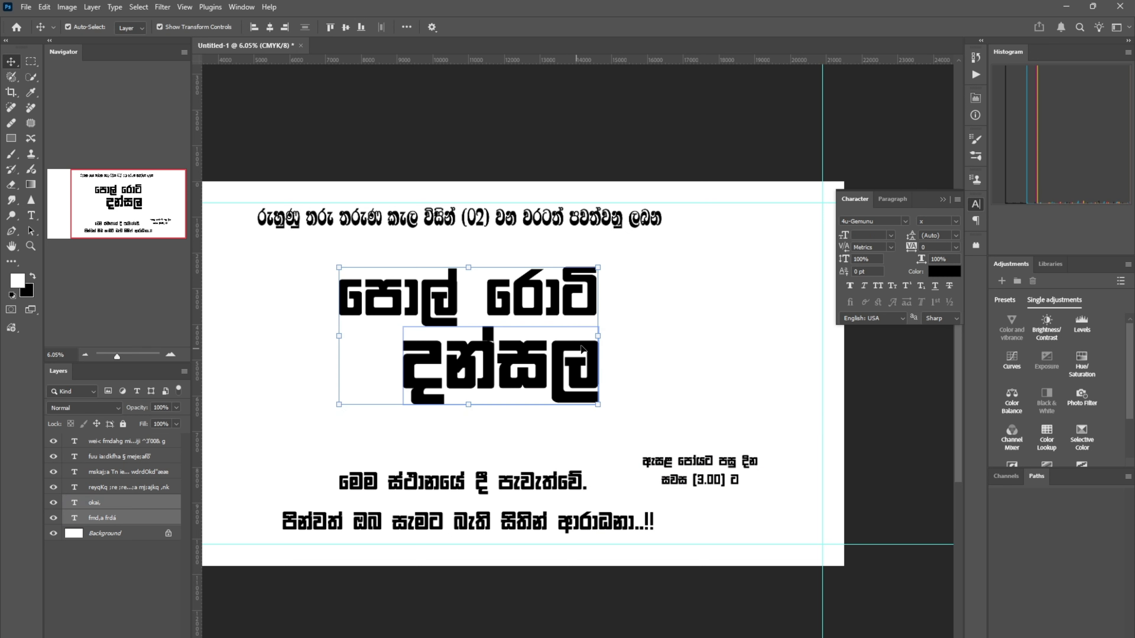
click(865, 287)
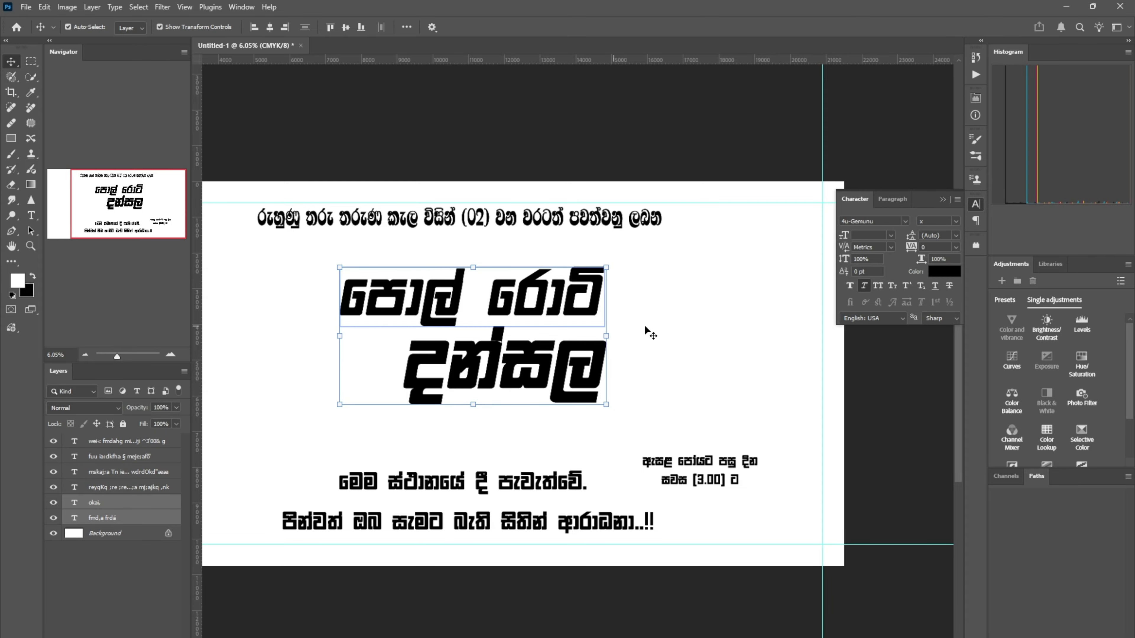
drag(645, 331, 563, 362)
drag(633, 279, 550, 361)
click(657, 347)
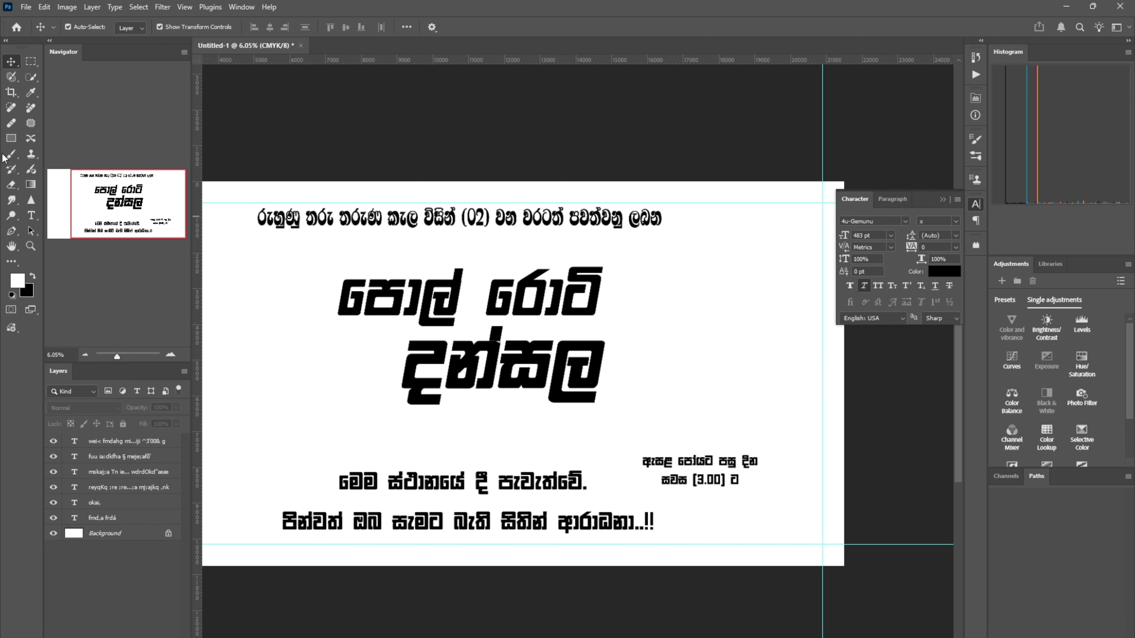
- Draw a rectangle about 3258 px wide and 4283 px high to the right of the title and fill it orange
key(u)
drag(679, 303, 774, 423)
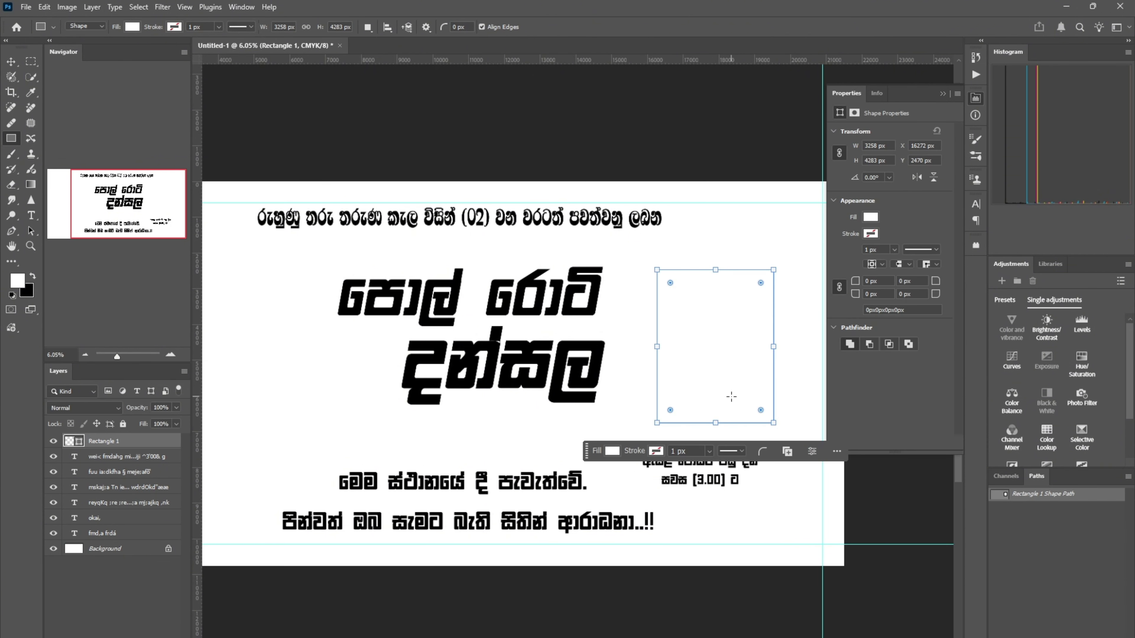
click(612, 451)
click(600, 512)
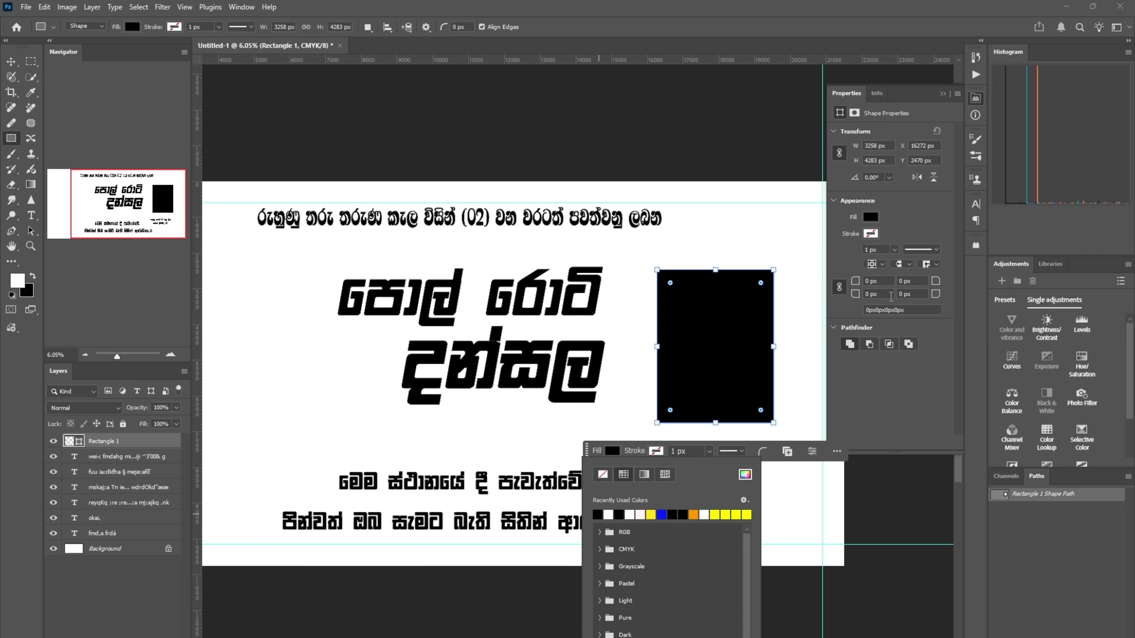
click(694, 514)
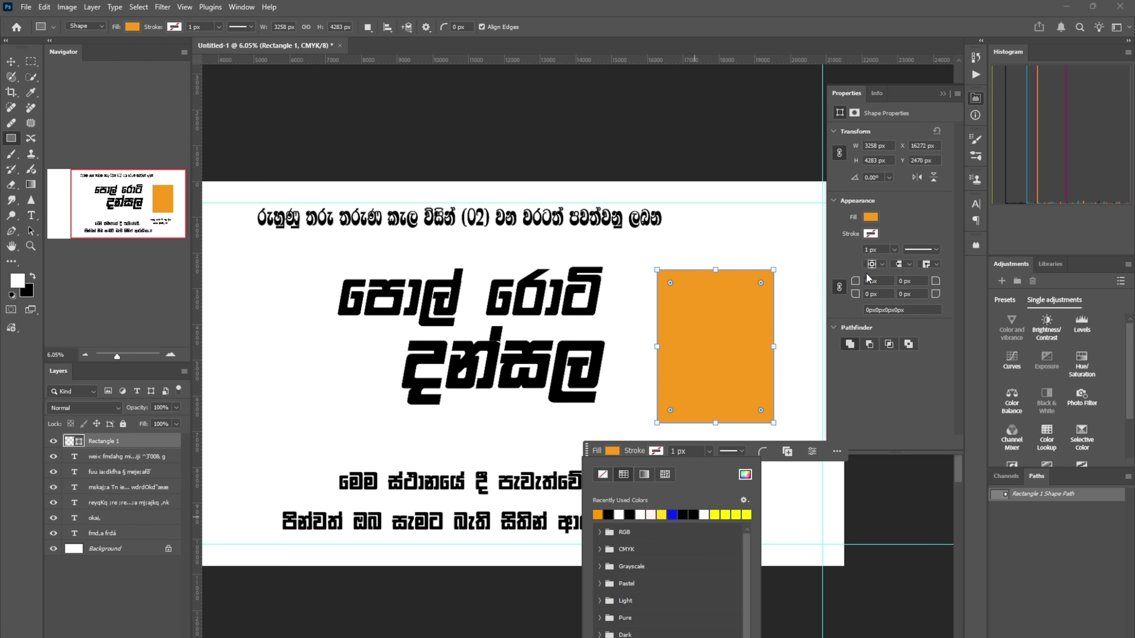
- Round all four corners of the orange rectangle to about 342 px
drag(934, 283, 1018, 282)
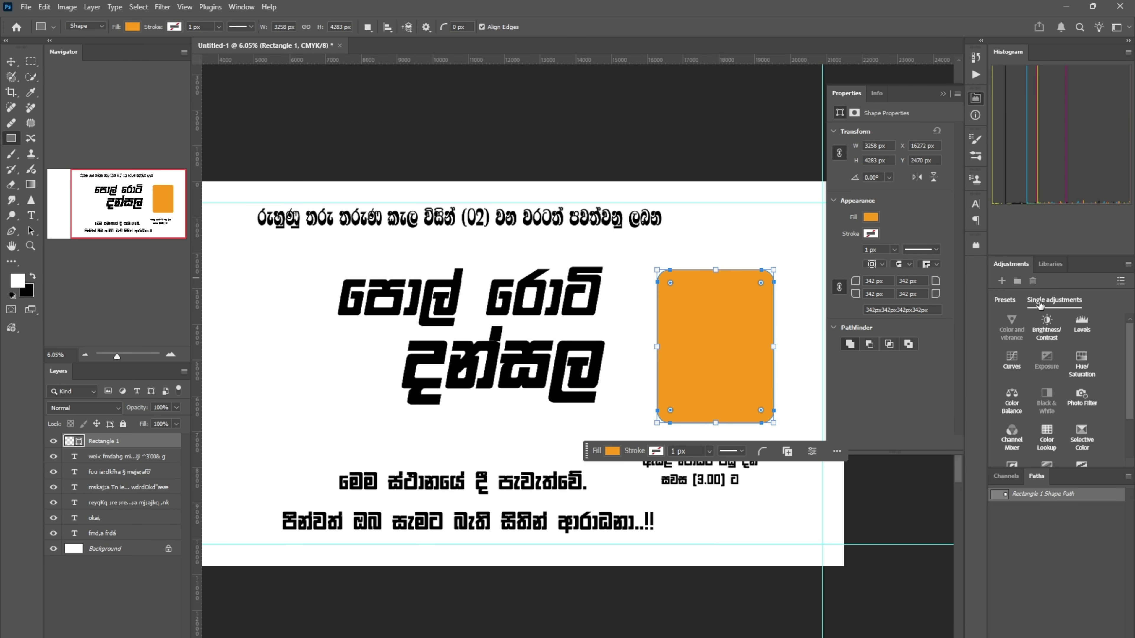
click(14, 65)
click(704, 262)
scroll(735, 268, up, 1)
drag(737, 269, 668, 251)
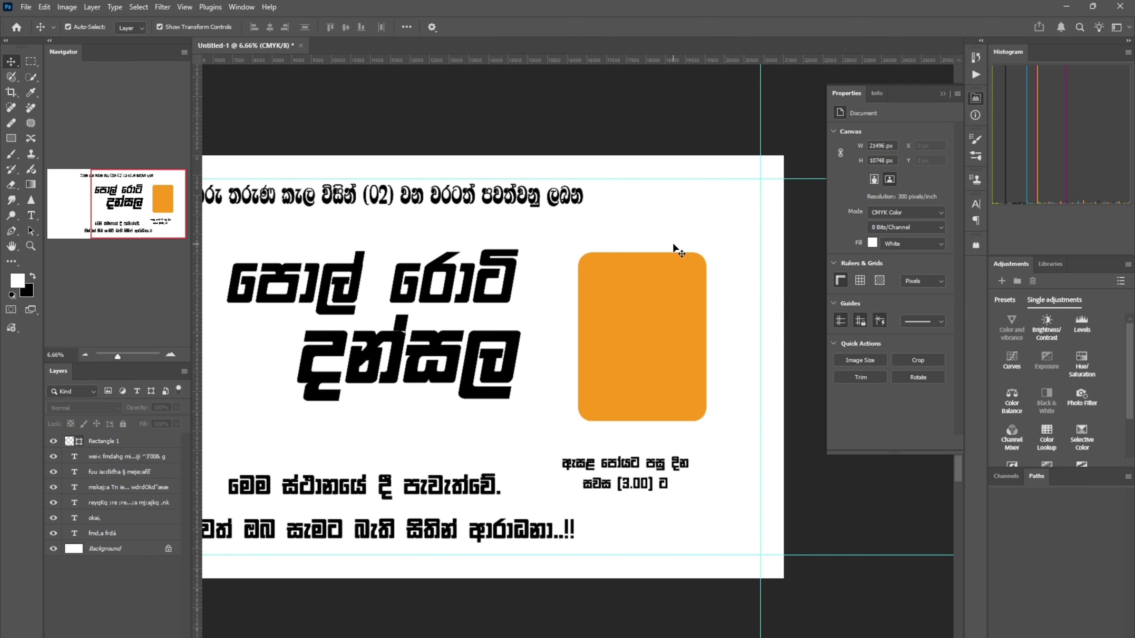
- Duplicate "පොල් රොටි" above the rectangle layer, change its text to "30" and position it in the upper part of the orange rectangle
click(461, 286)
drag(454, 280, 664, 301)
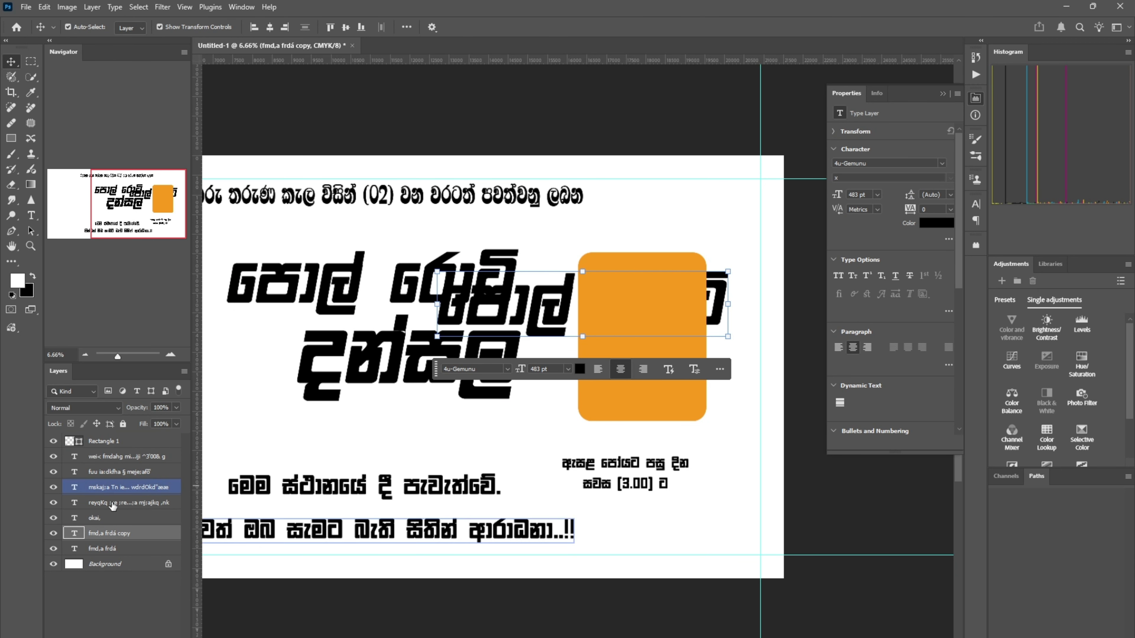
drag(112, 533, 111, 441)
double_click(668, 301)
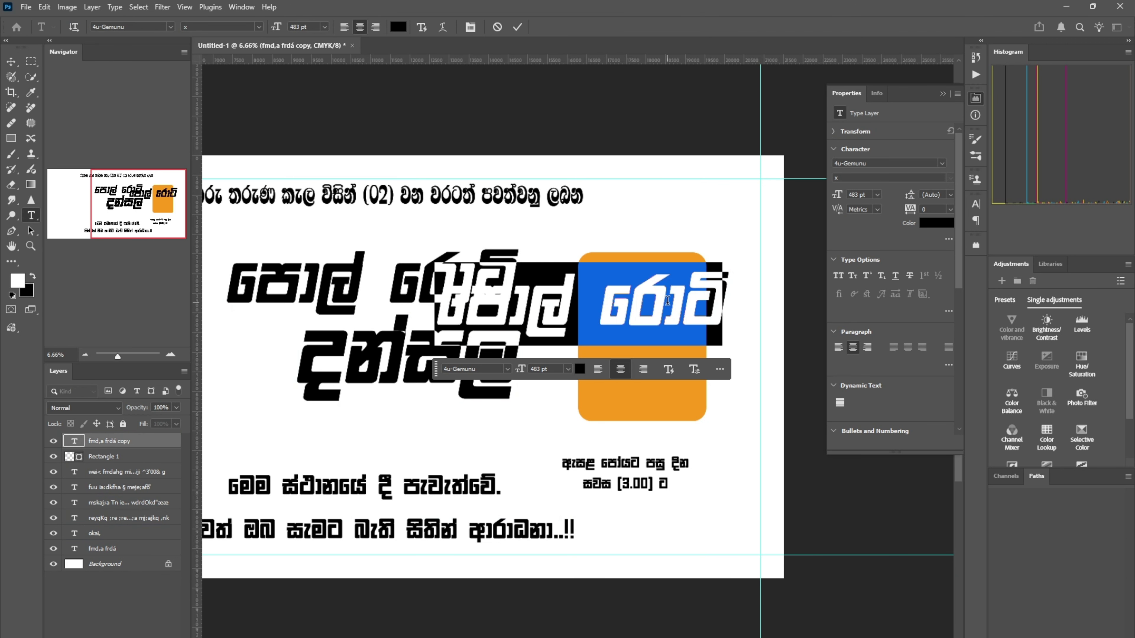
text(30)
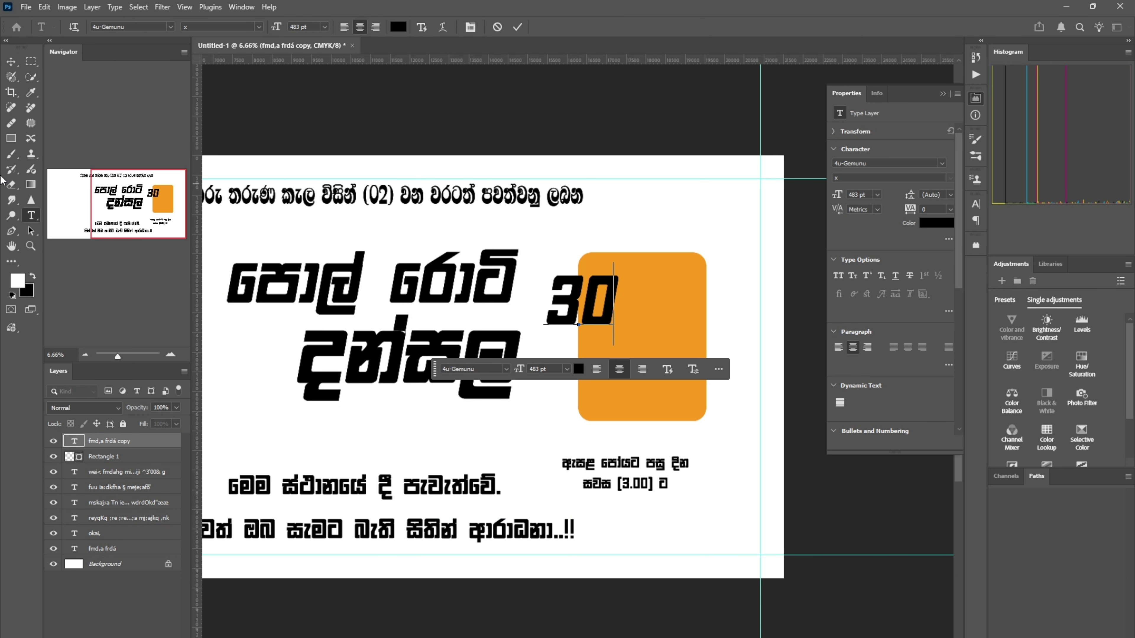
click(12, 62)
drag(595, 306, 653, 296)
- Apply faux italic to the date and time text below the orange rectangle
click(656, 485)
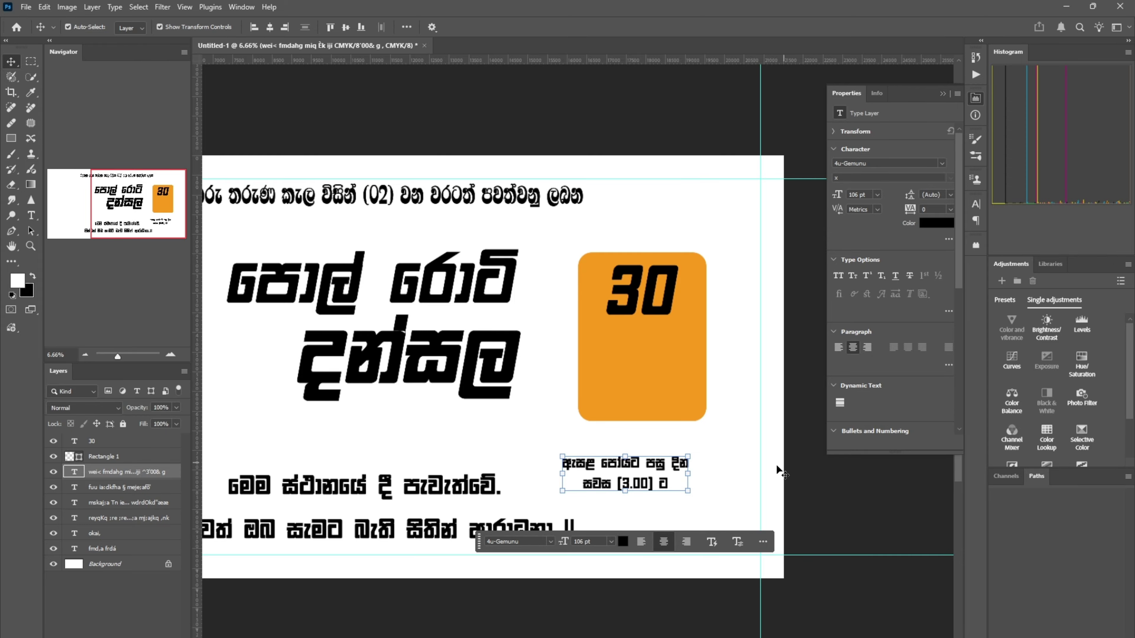
double_click(674, 473)
click(797, 414)
click(740, 542)
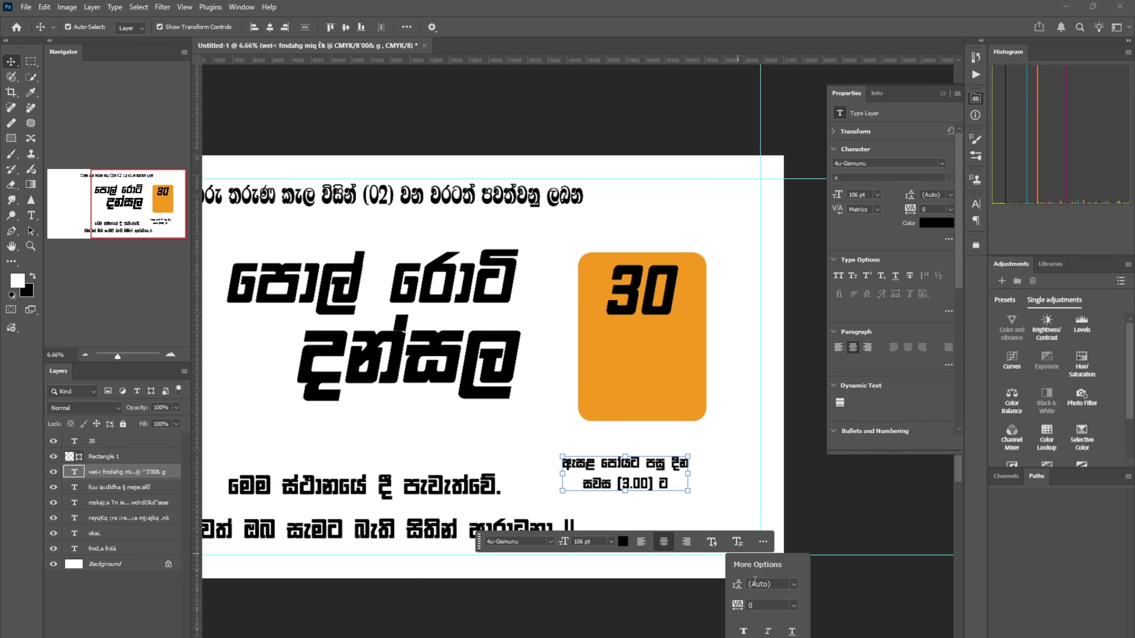
click(774, 634)
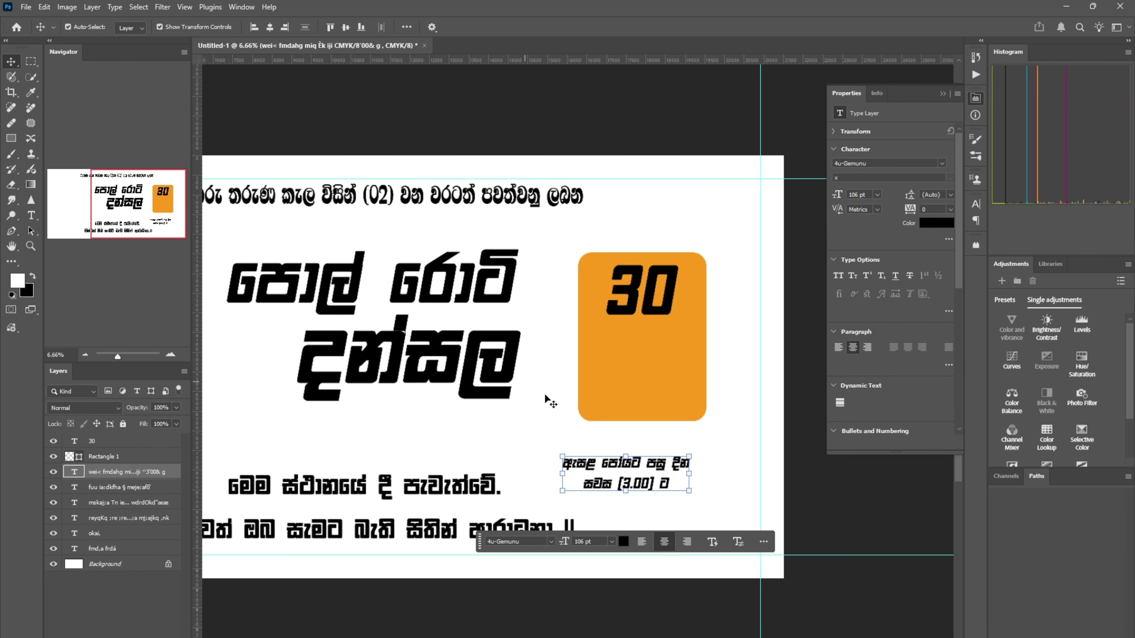
- Bring the date and time text above the rectangle layer and place it in the lower part of the orange rectangle
drag(626, 474, 651, 470)
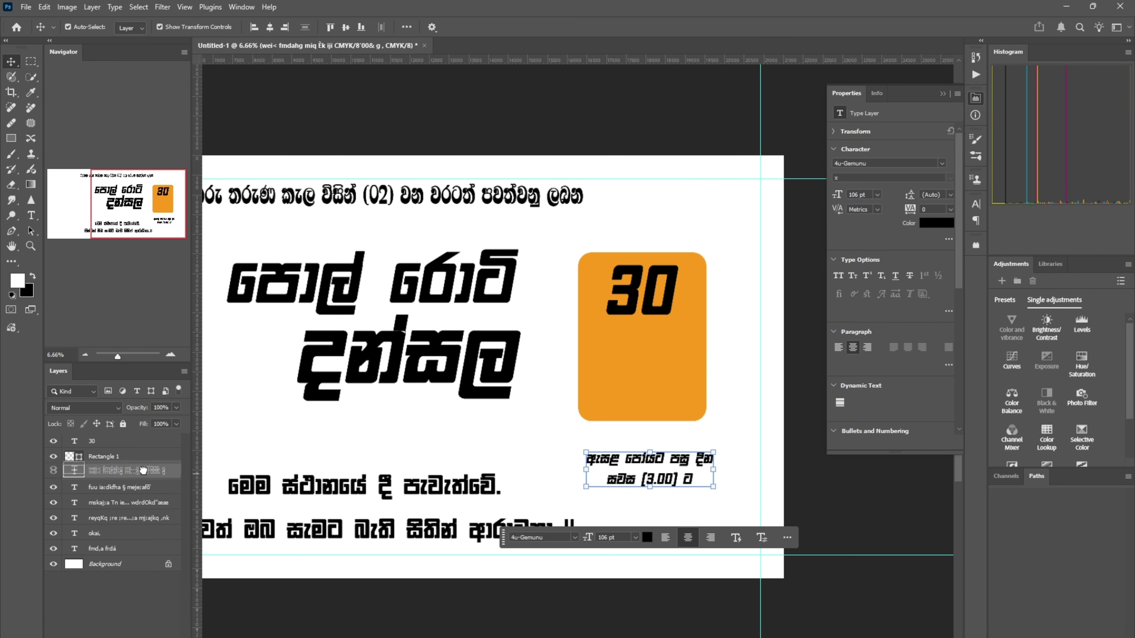
drag(142, 470, 145, 448)
drag(689, 481, 686, 387)
scroll(753, 322, up, 6)
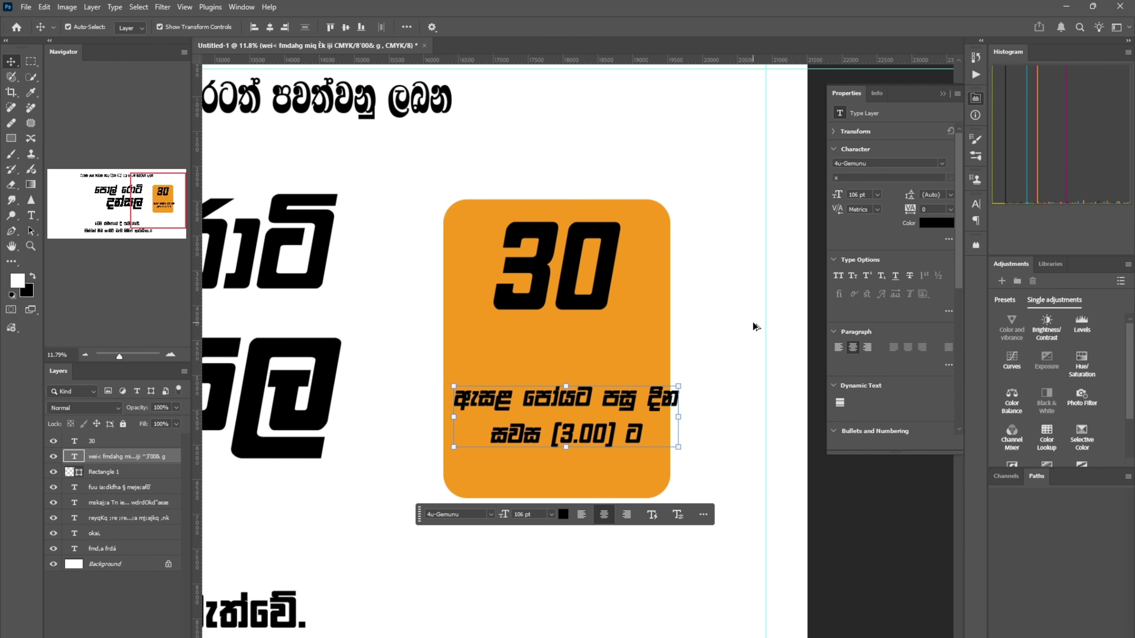
- Skew the orange rectangle into a right-leaning shape, converting it to a regular path, and shift the "30" right to suit it
click(652, 288)
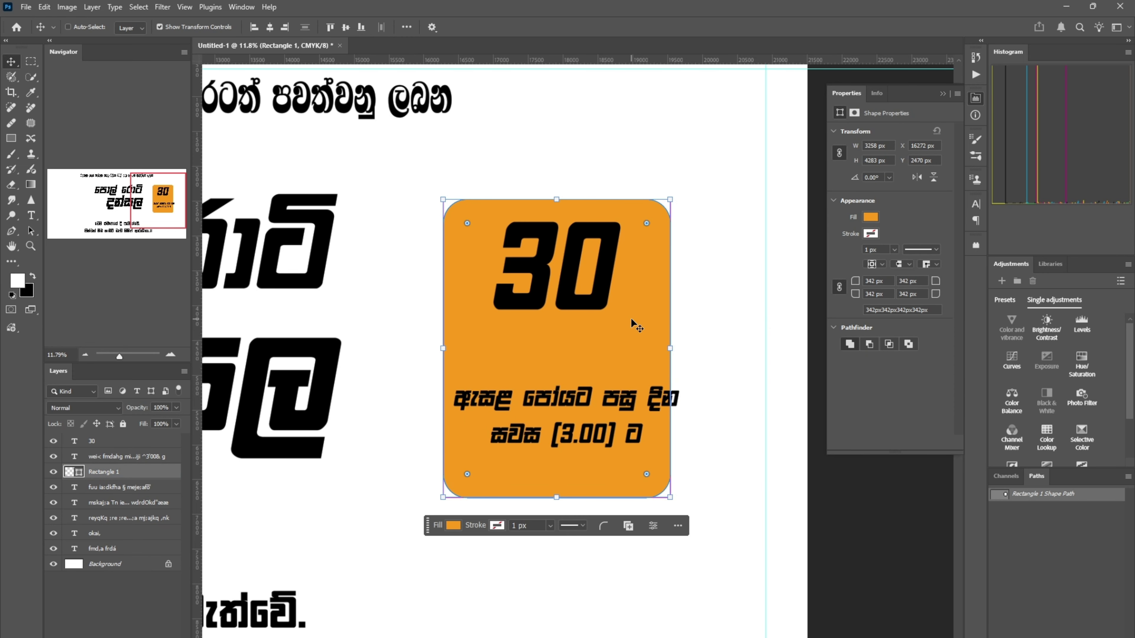
key(ctrl+t)
right_click(626, 332)
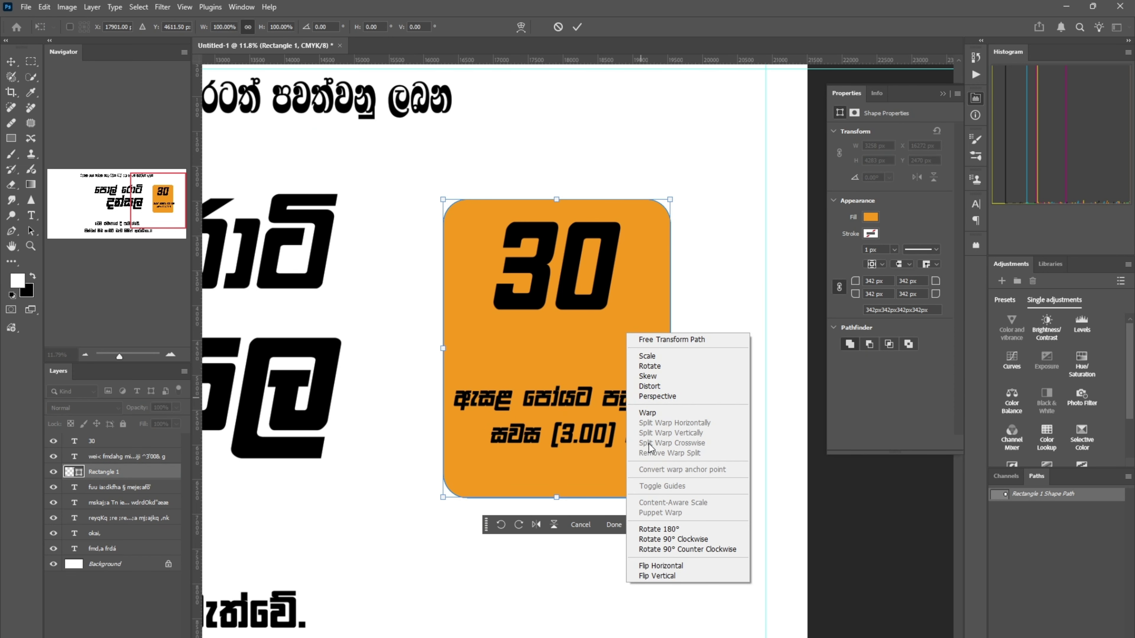
click(652, 401)
mouse_move(443, 200)
mouse_down()
mouse_move(460, 200)
mouse_move(441, 200)
mouse_up()
drag(557, 200, 590, 202)
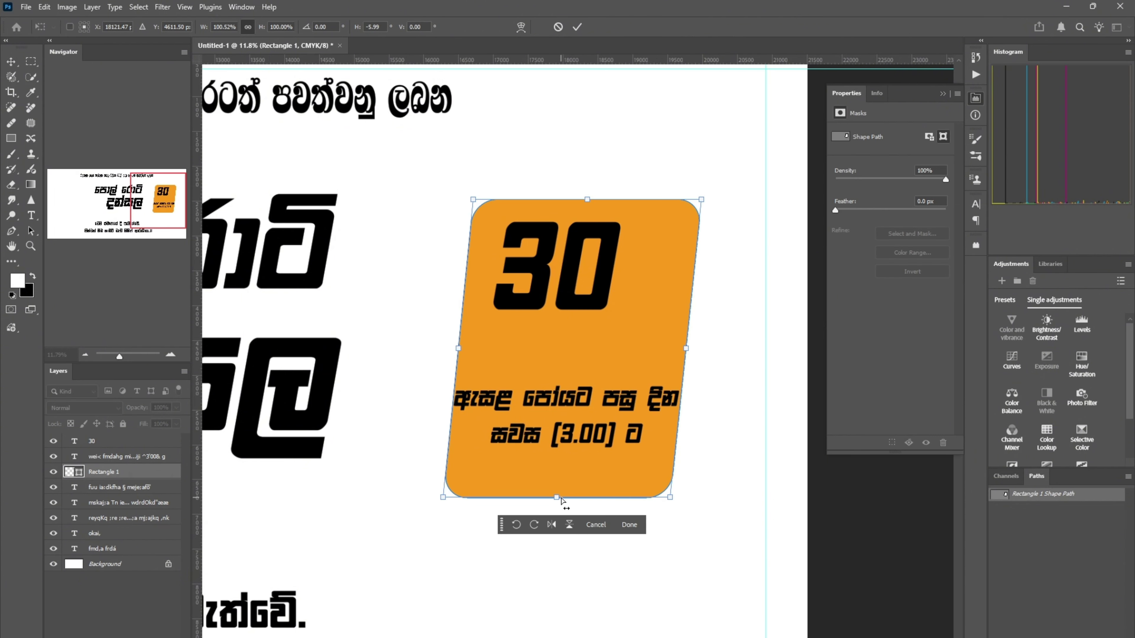
drag(562, 500, 550, 498)
click(631, 529)
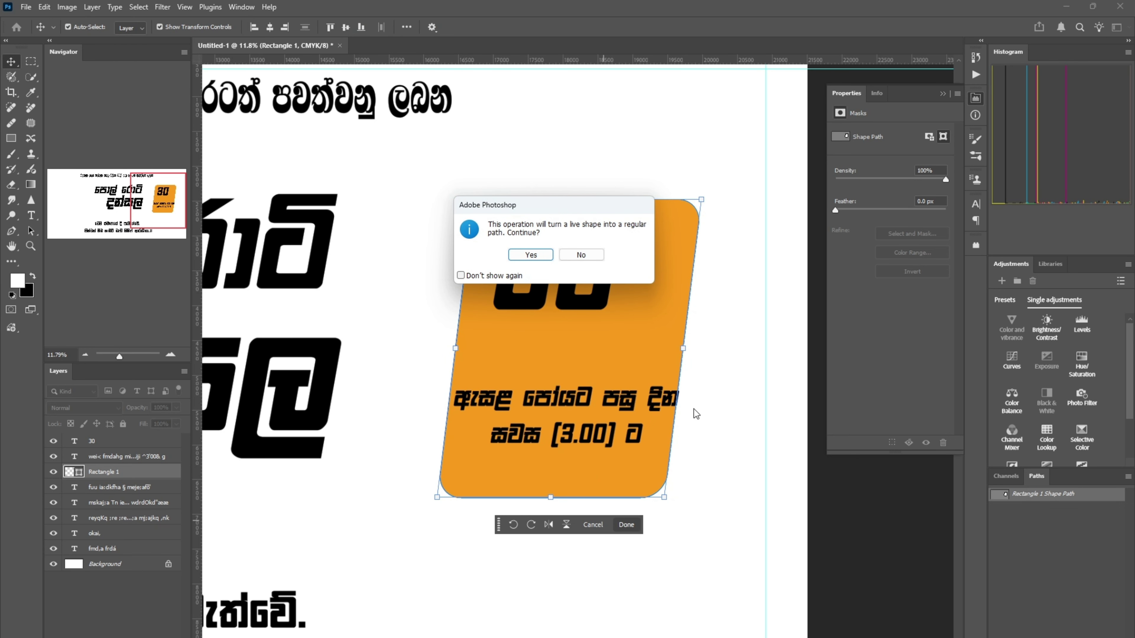
click(532, 254)
drag(565, 263, 585, 263)
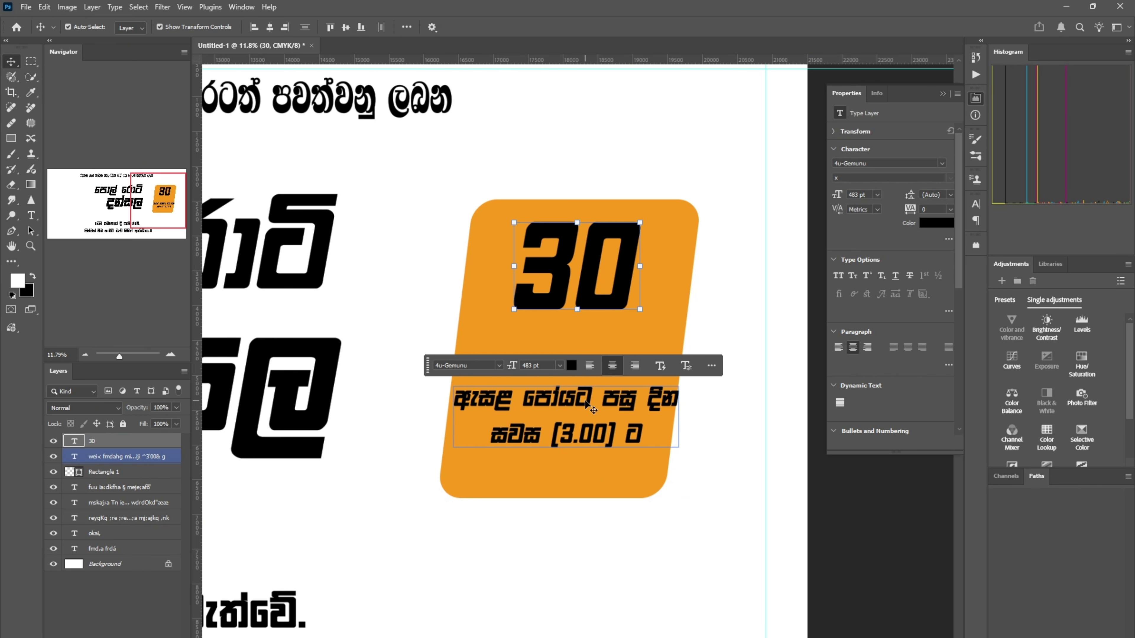
- Set the size of the date and time text in the orange box to 95 pt
drag(588, 431, 586, 428)
double_click(585, 428)
drag(504, 514, 491, 514)
click(600, 405)
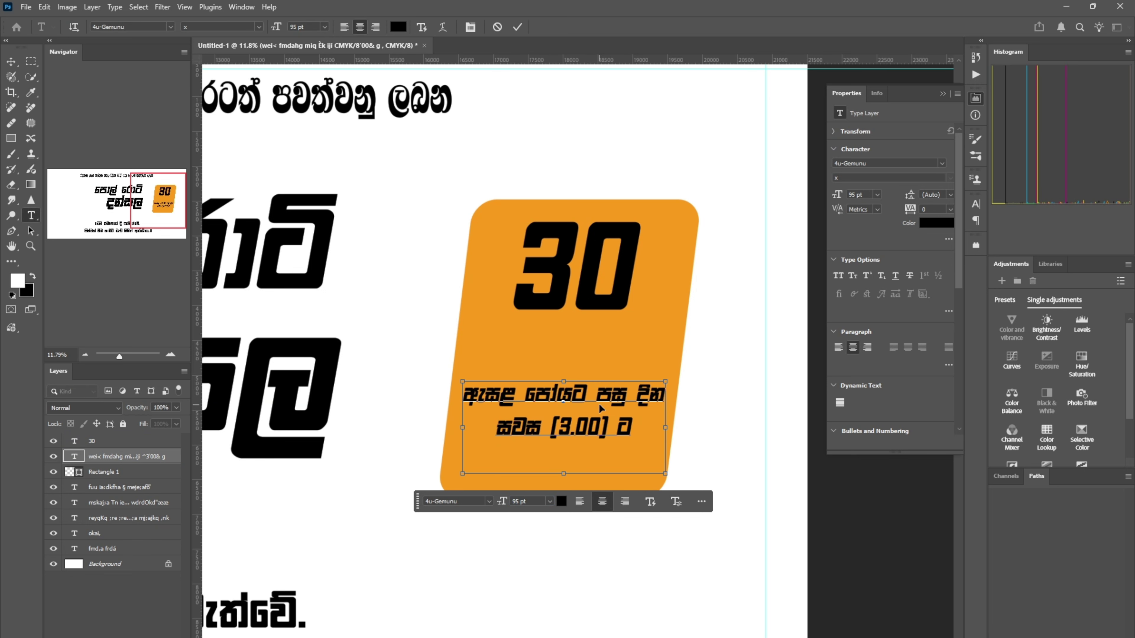
- Tilt the date and time text slightly clockwise within the orange box
key(ctrl+a)
click(587, 439)
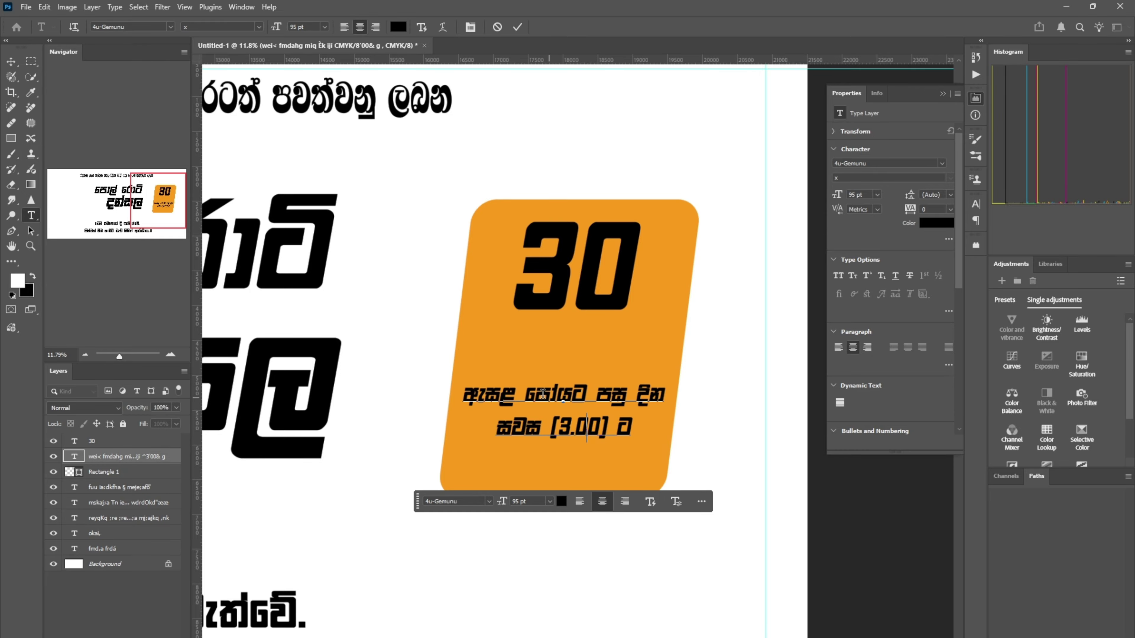
key(ctrl+t)
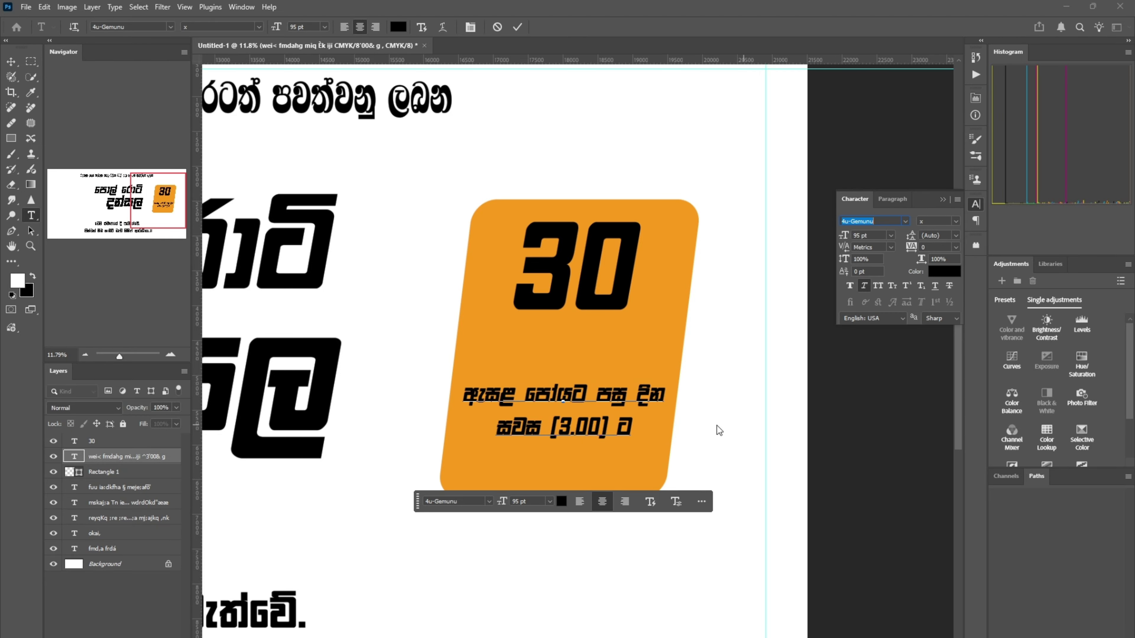
key(ctrl+a)
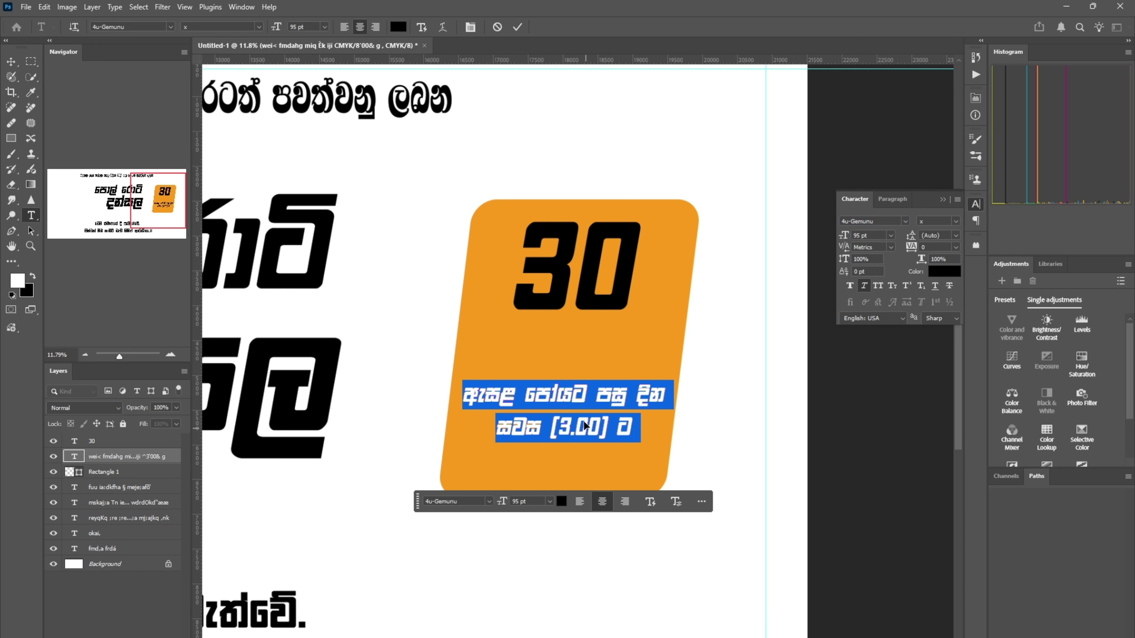
drag(563, 481, 561, 485)
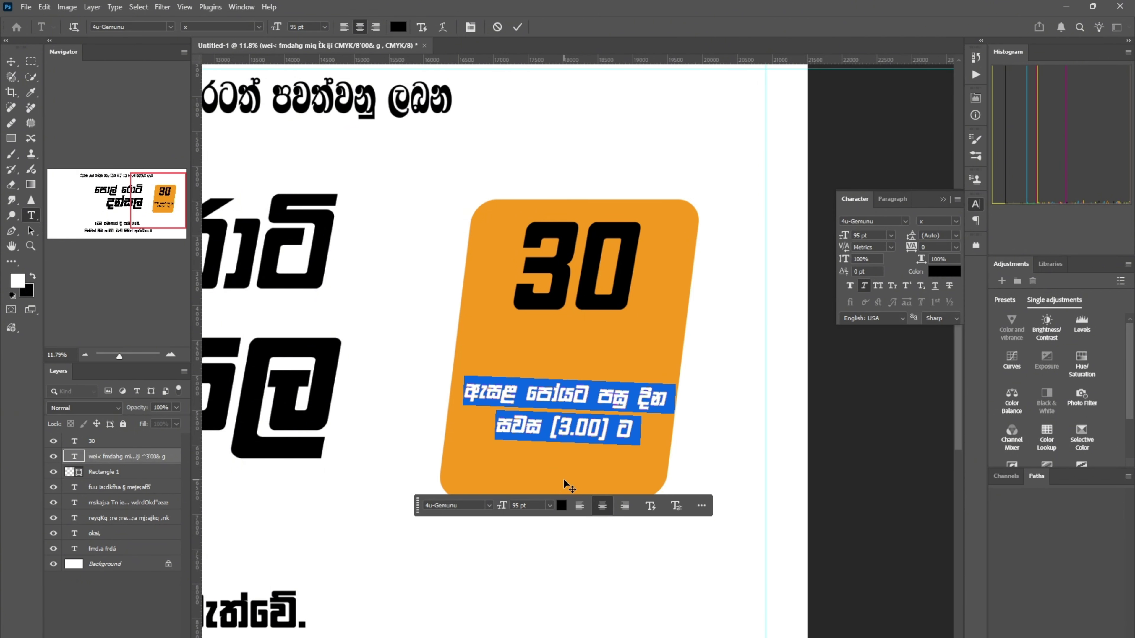
click(12, 61)
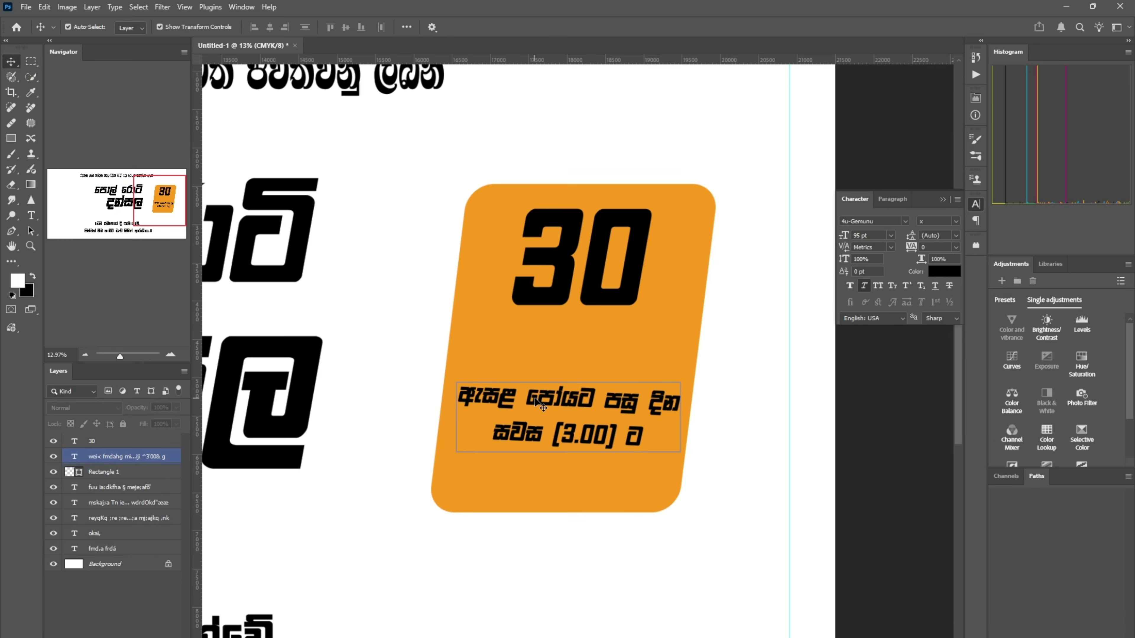
- Move the date and time text up beneath the "30" and nudge it right inside the orange box
drag(536, 389, 537, 356)
key(ctrl+t)
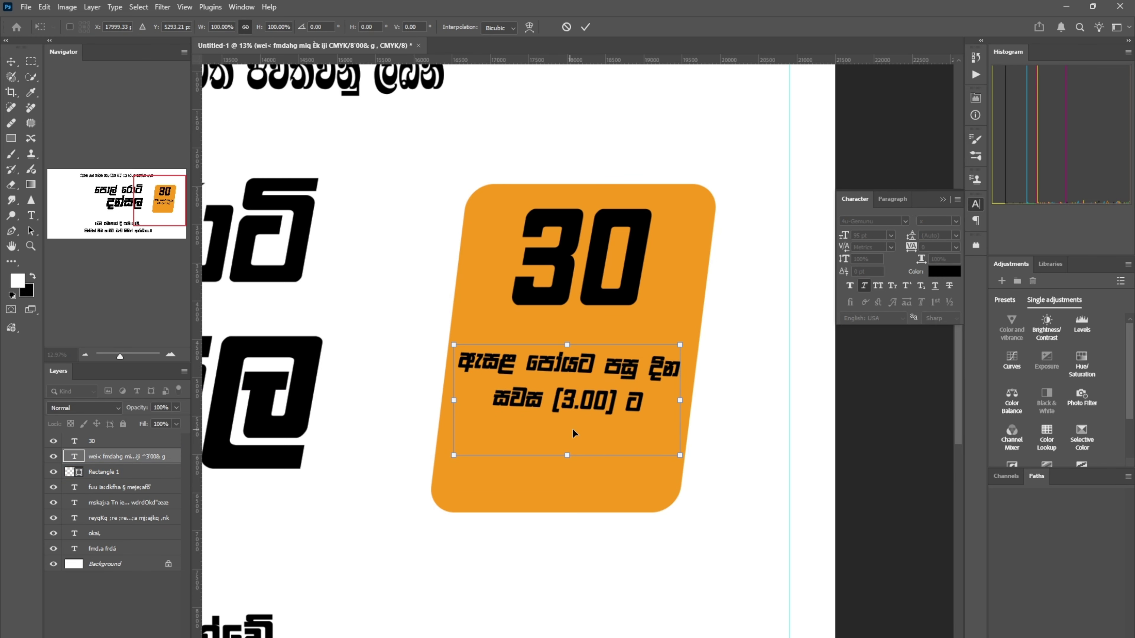
drag(572, 429, 578, 431)
drag(566, 383, 562, 380)
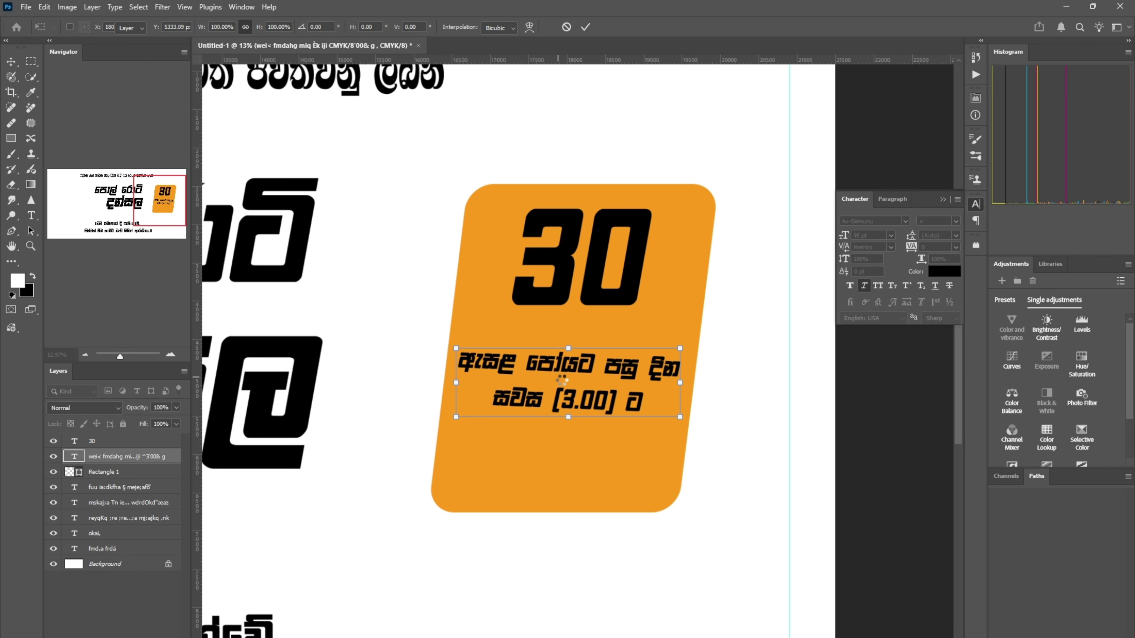
double_click(570, 389)
click(602, 405)
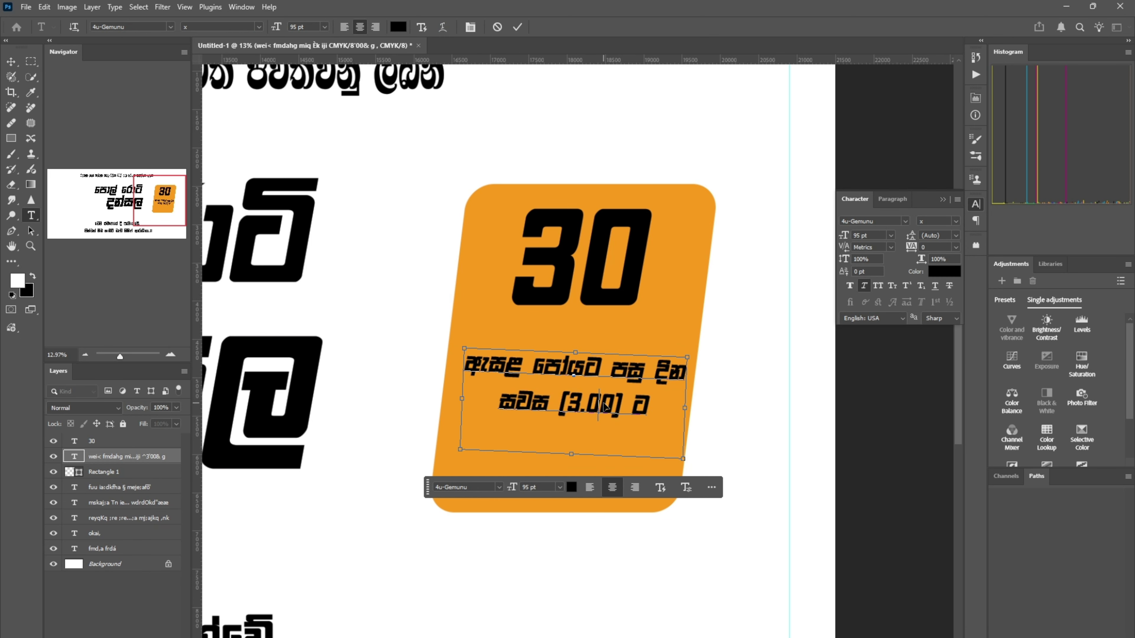
drag(569, 466, 573, 469)
key(ctrl+Return)
key(v)
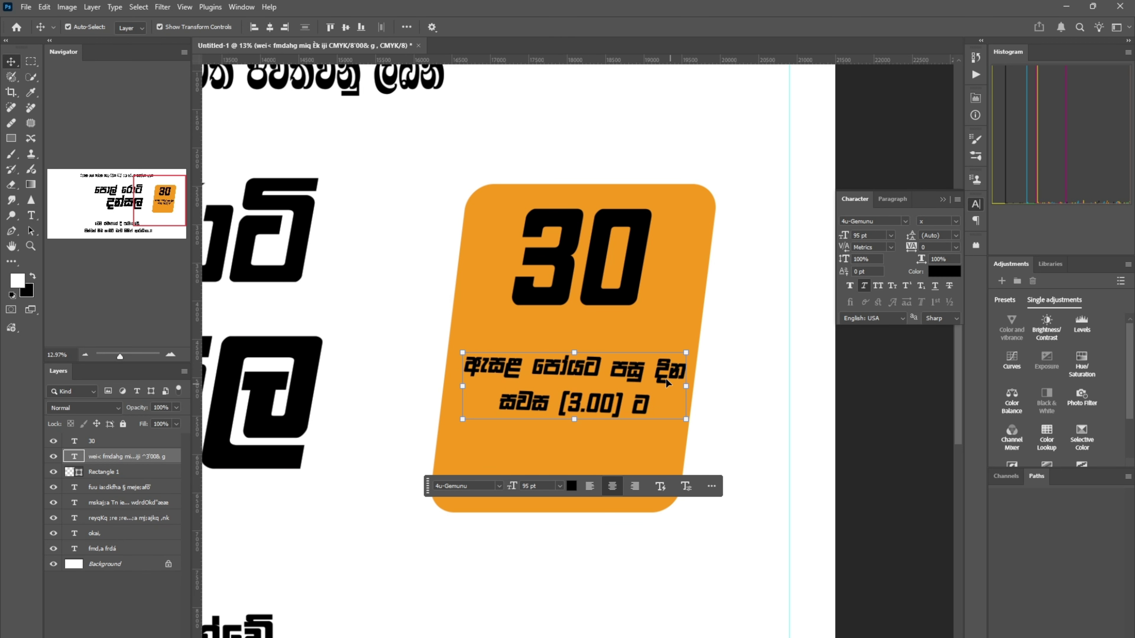
- Break the date text so "පසු දින" sits on its own line, and enlarge all three lines to 130 pt
scroll(604, 362, up, 2)
drag(587, 385, 577, 411)
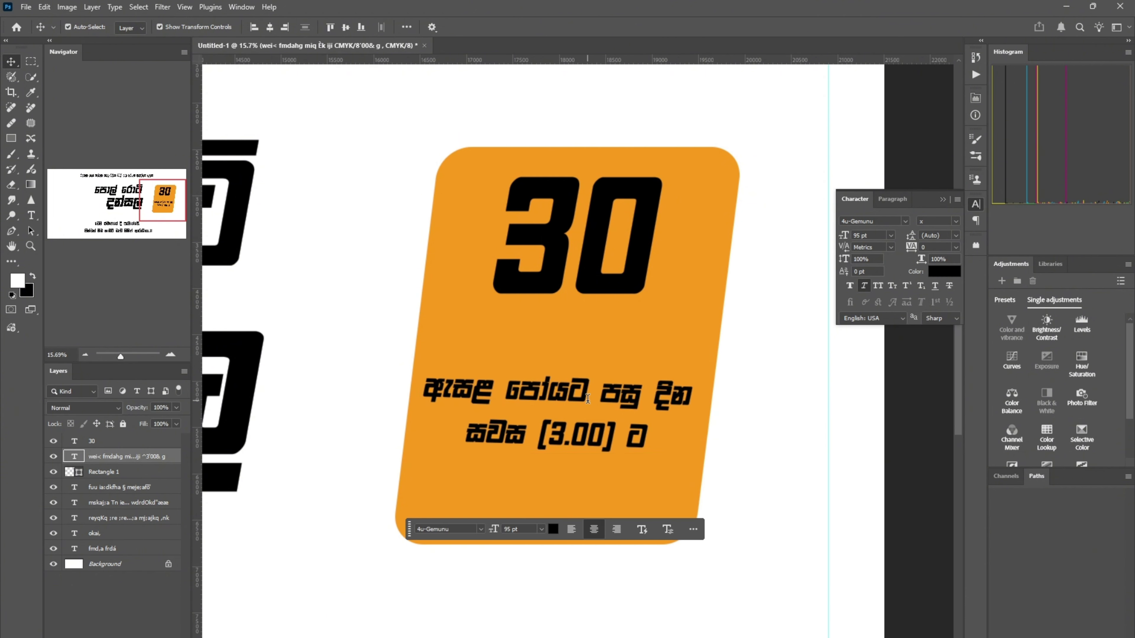
double_click(600, 391)
key(Return)
double_click(533, 436)
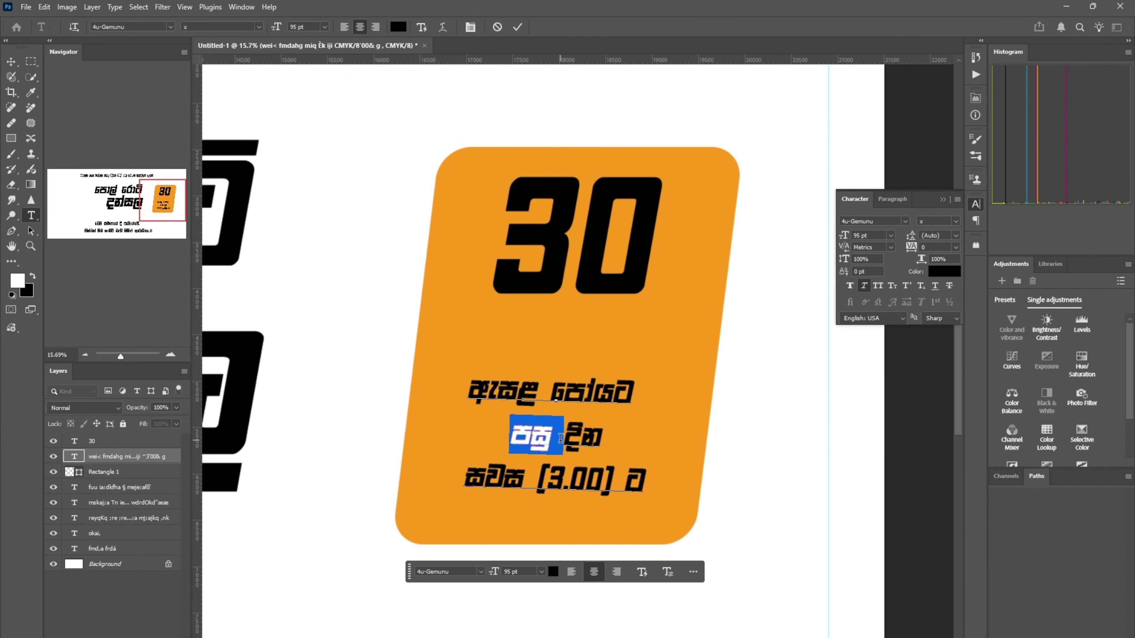
key(ctrl+a)
drag(493, 576, 513, 575)
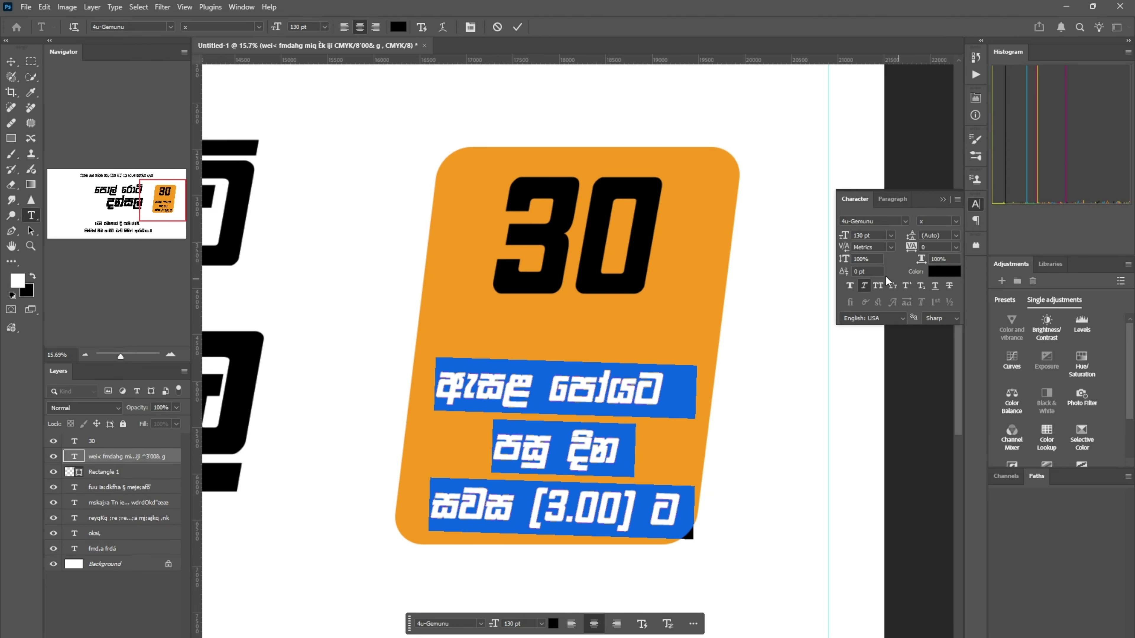
- Try the IW Madhu font at 113 pt on the date and time text
click(904, 221)
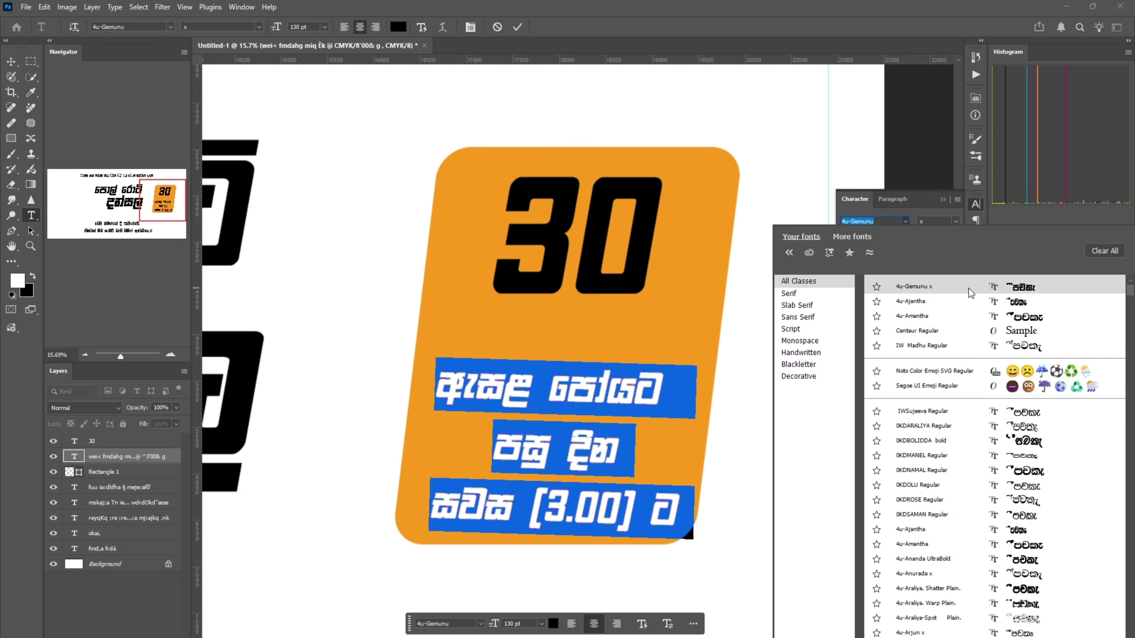
click(971, 347)
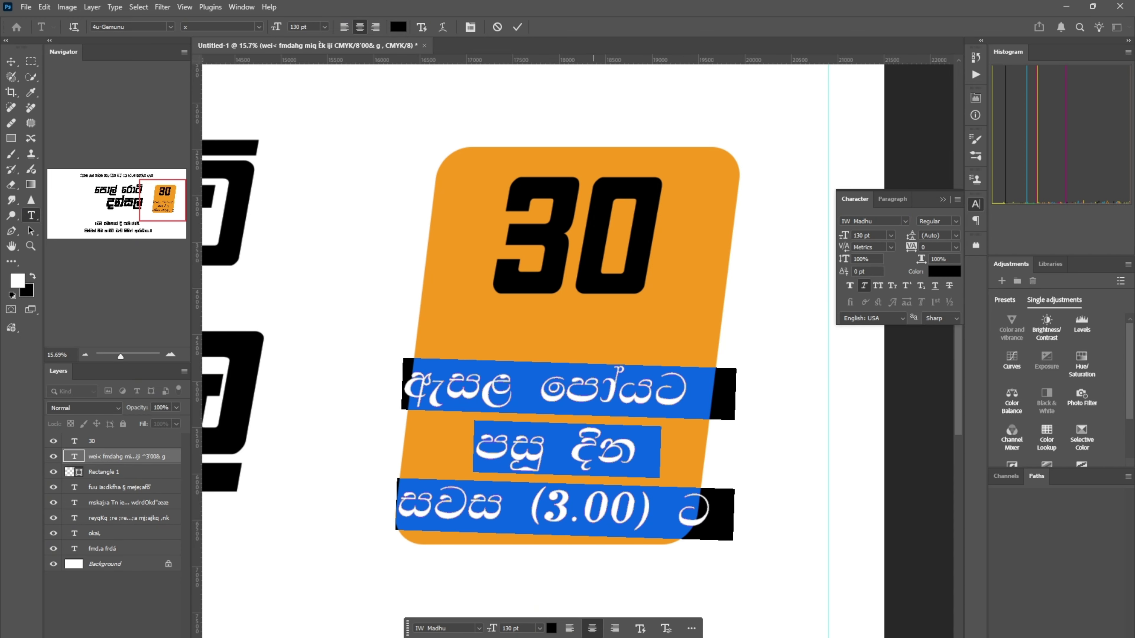
drag(493, 628, 483, 628)
click(11, 62)
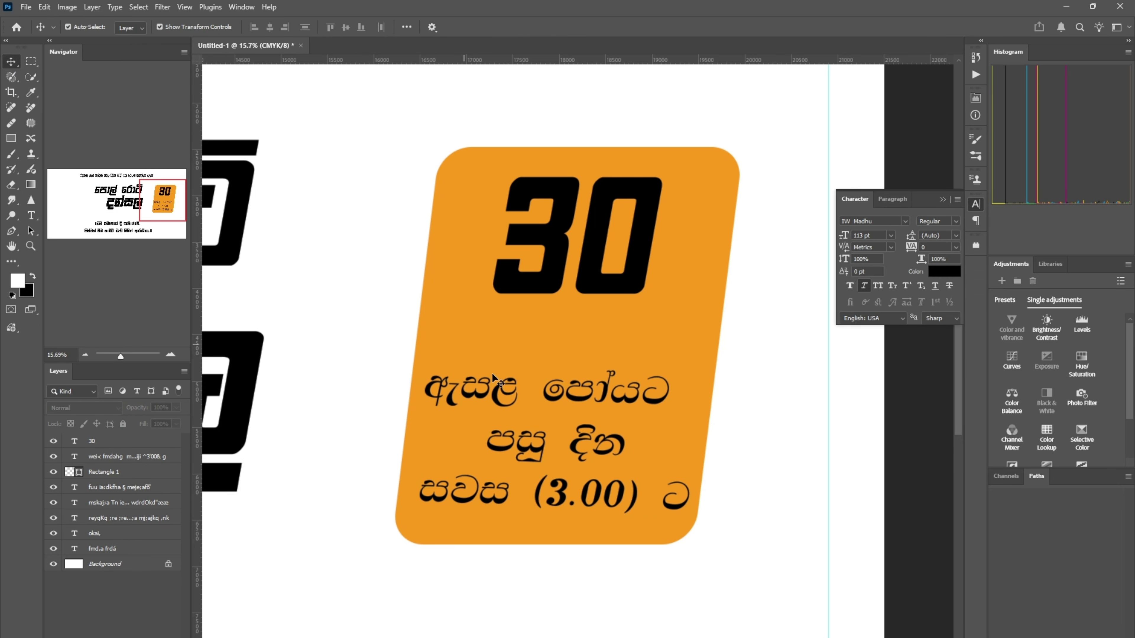
- Raise the date and time text slightly and set it in the 4u-Gemunu font at 134 pt
drag(578, 394, 582, 376)
double_click(582, 376)
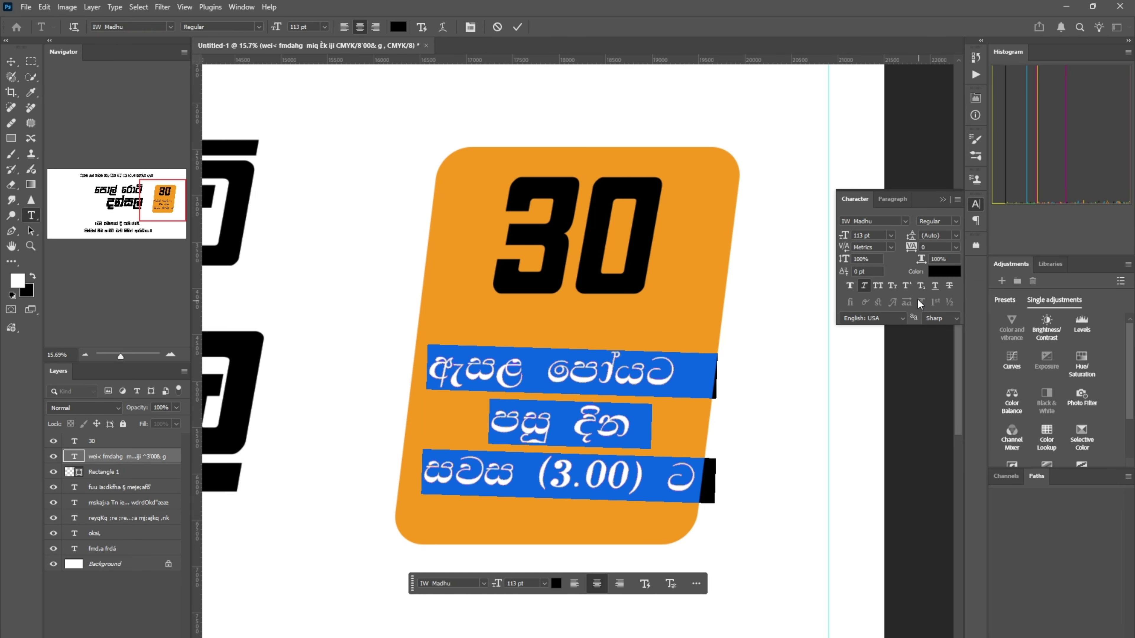
click(907, 221)
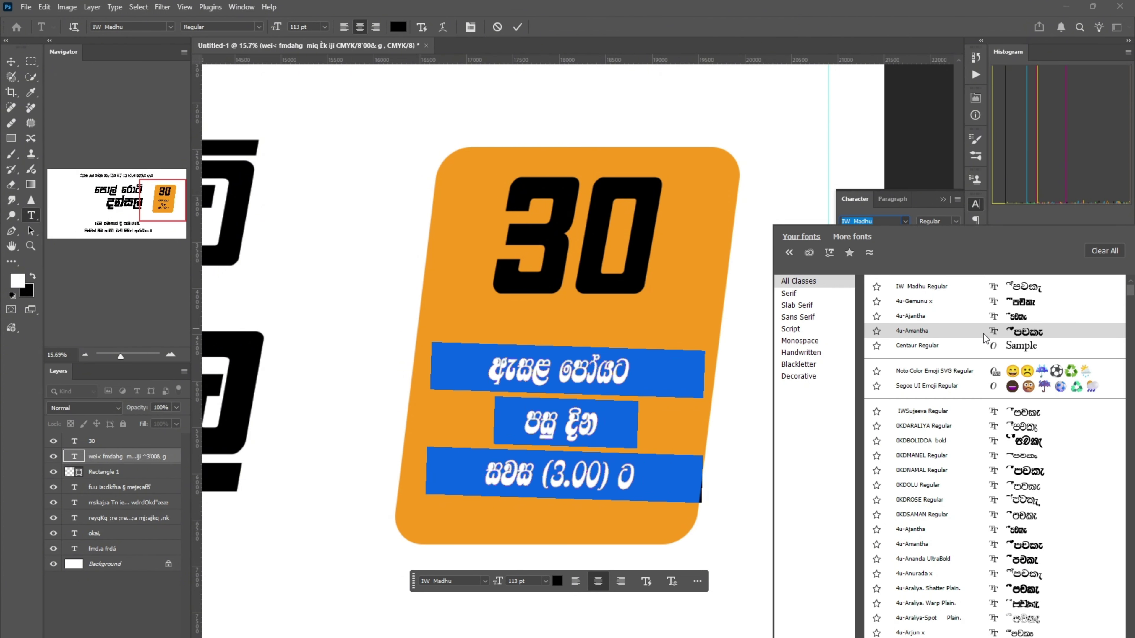
click(989, 303)
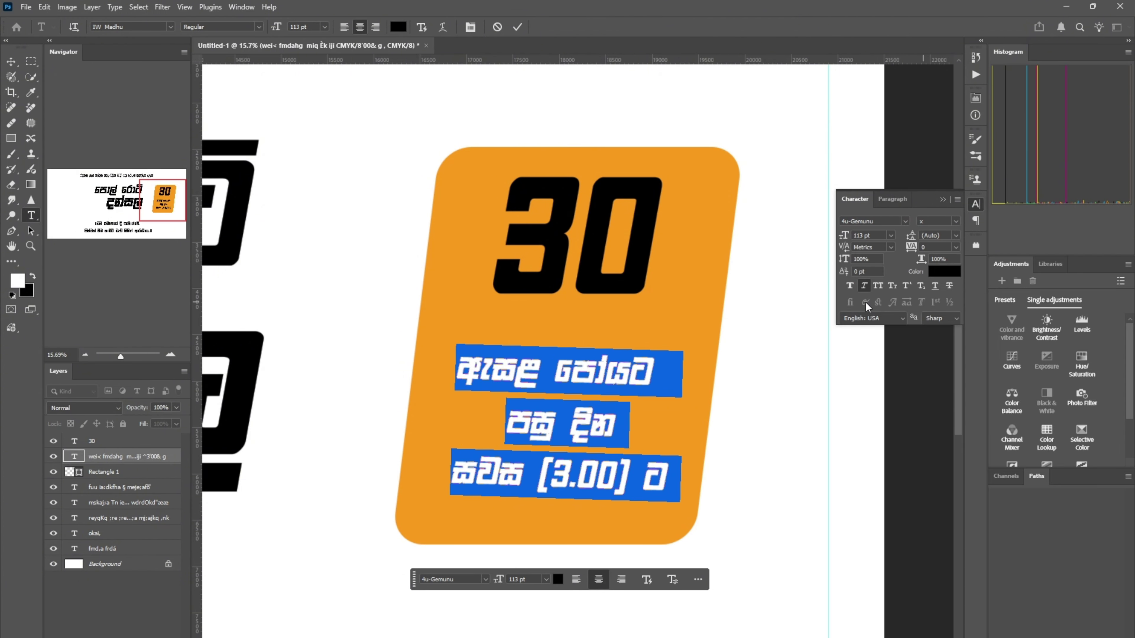
drag(499, 583, 512, 582)
key(ctrl+Return)
key(v)
- Shift the orange box together with its "30" and date text slightly left, closer to the title
scroll(762, 469, down, 10)
scroll(793, 427, down, 1)
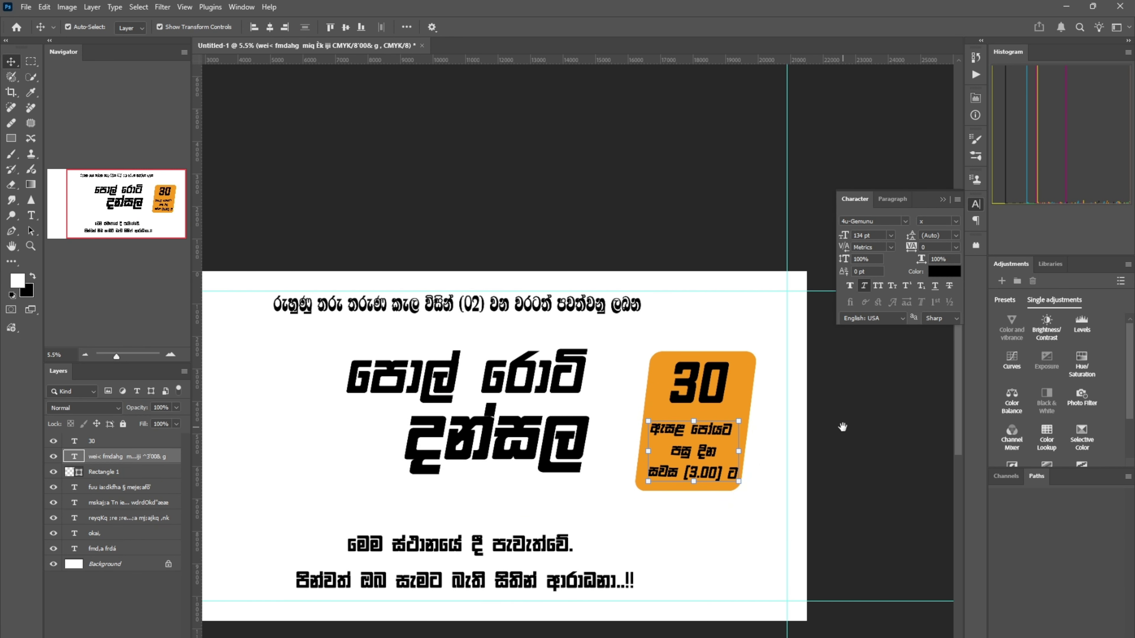
drag(843, 426, 824, 426)
drag(609, 333, 691, 454)
drag(698, 387, 685, 385)
click(842, 456)
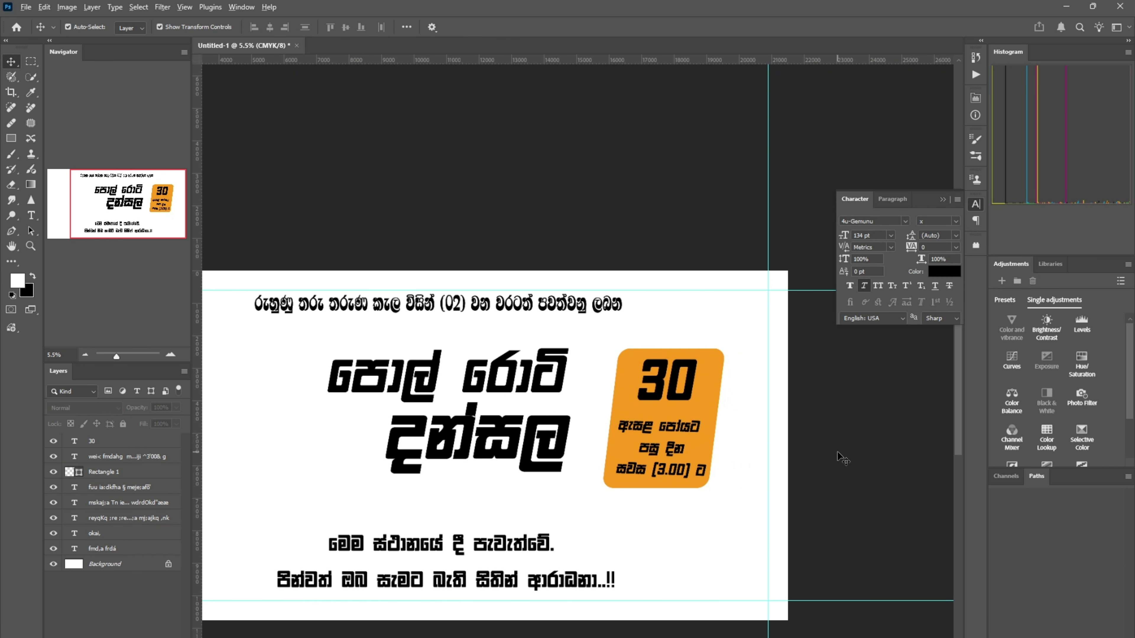
- Start opening an image file from the Dansal Poster folder
scroll(843, 434, down, 2)
scroll(703, 413, down, 2)
scroll(621, 410, up, 1)
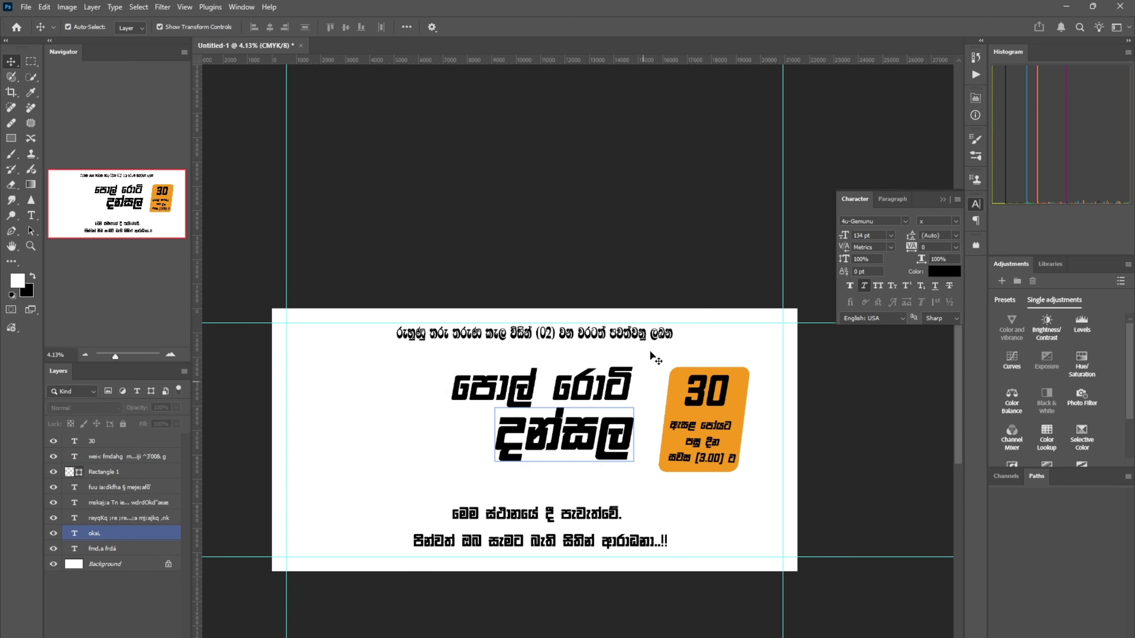
key(ctrl+o)
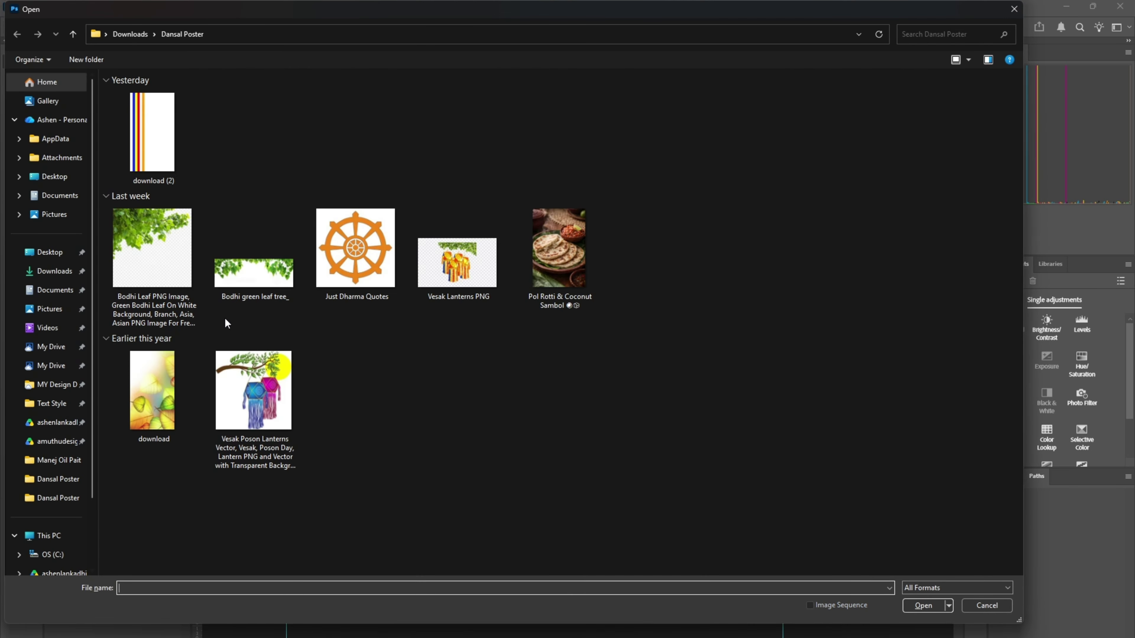
click(150, 394)
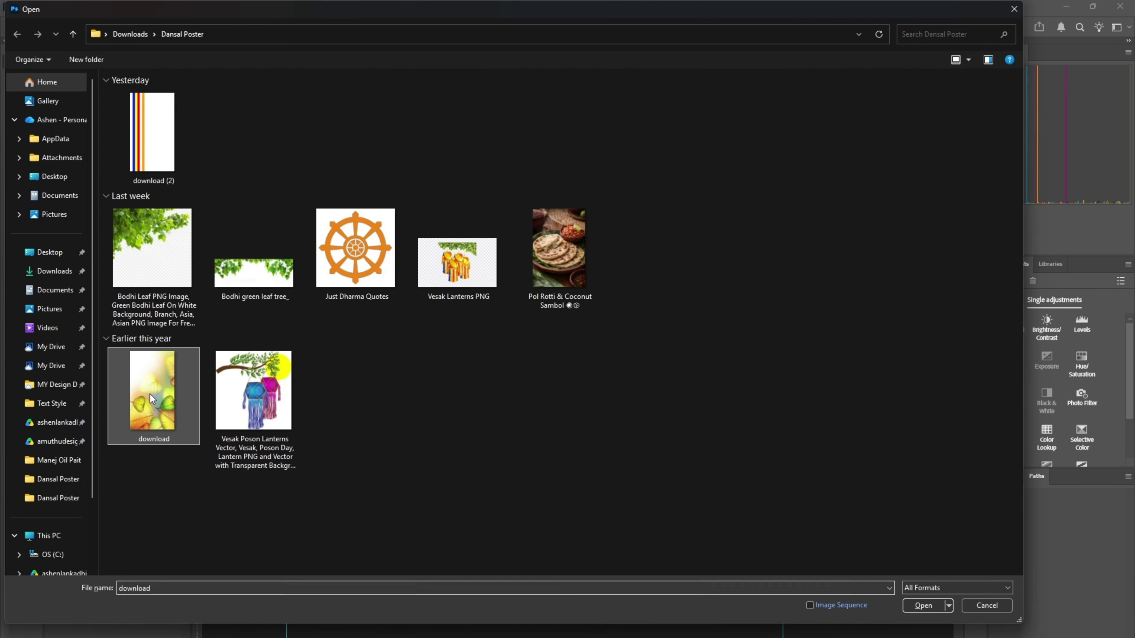
click(497, 337)
click(561, 302)
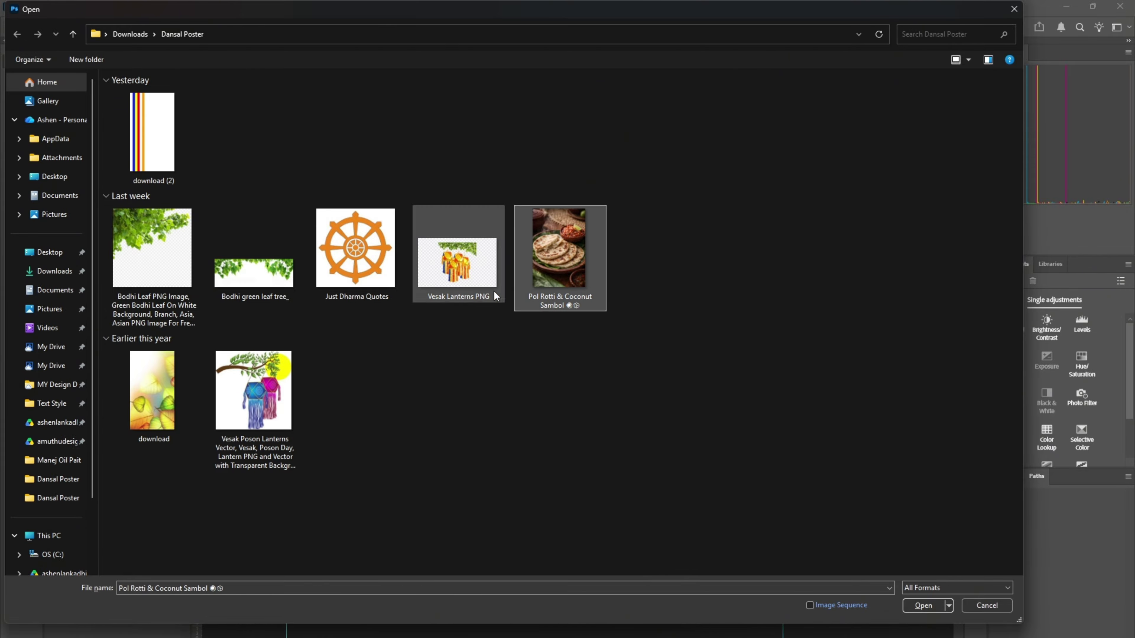
ctrl+click(458, 280)
ctrl+click(139, 304)
ctrl+click(253, 268)
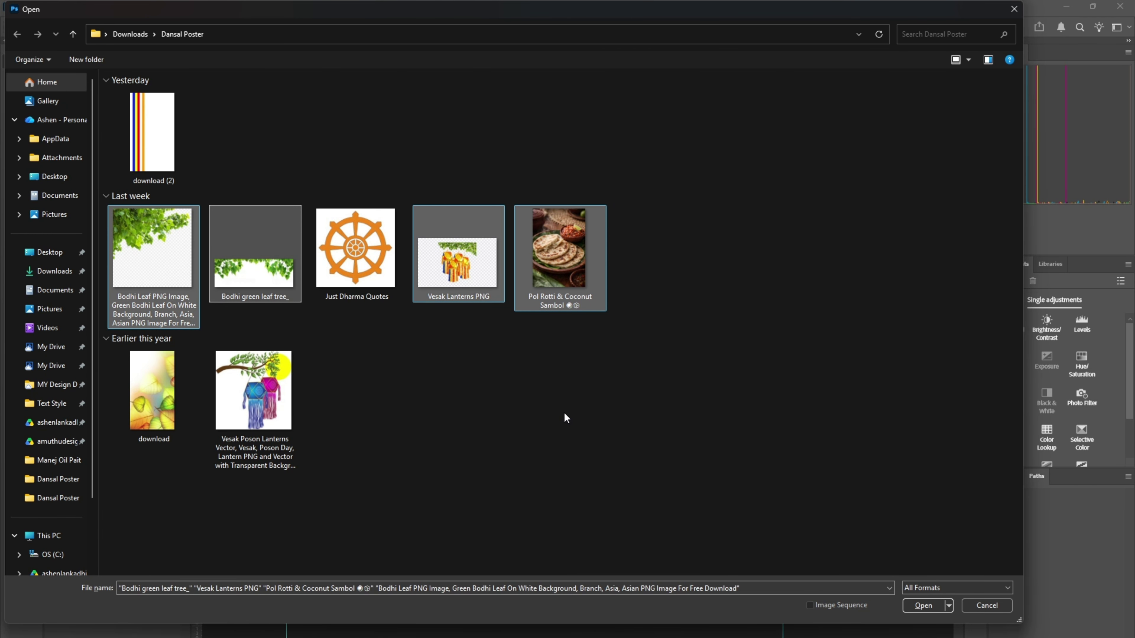
click(537, 401)
- Open the striped image "download (2)" and unlock its background layer
click(167, 161)
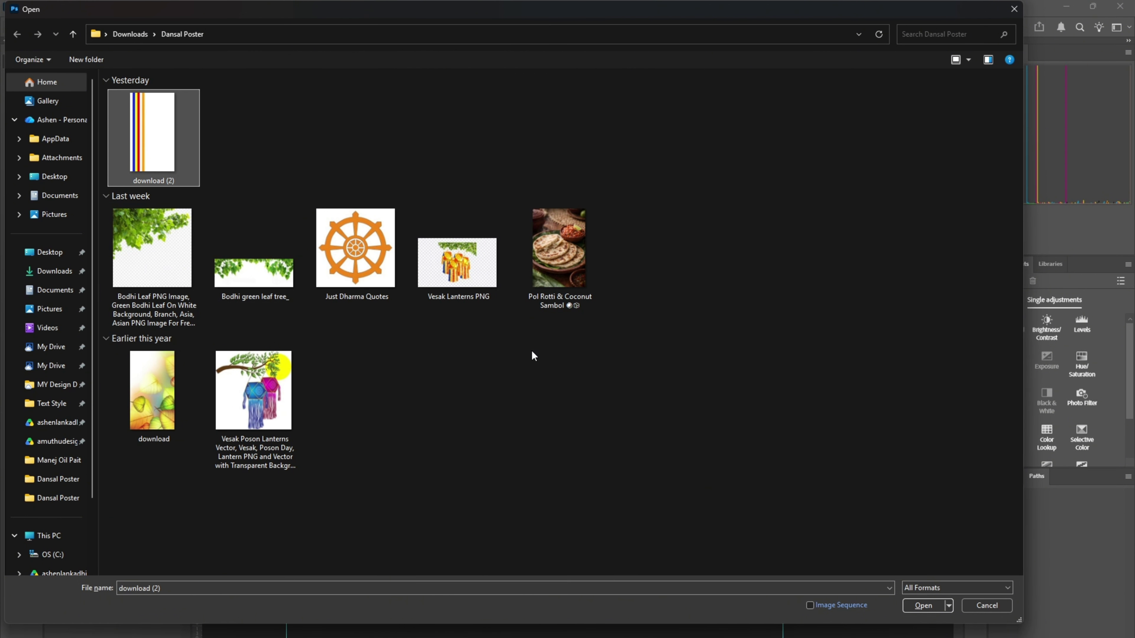
click(923, 605)
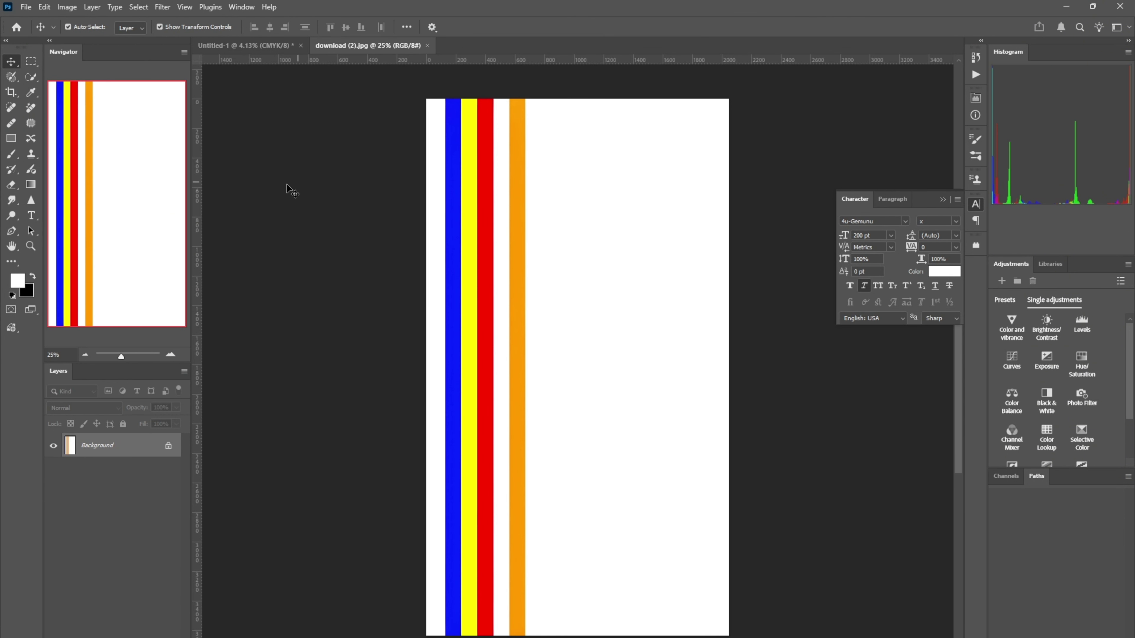
click(168, 446)
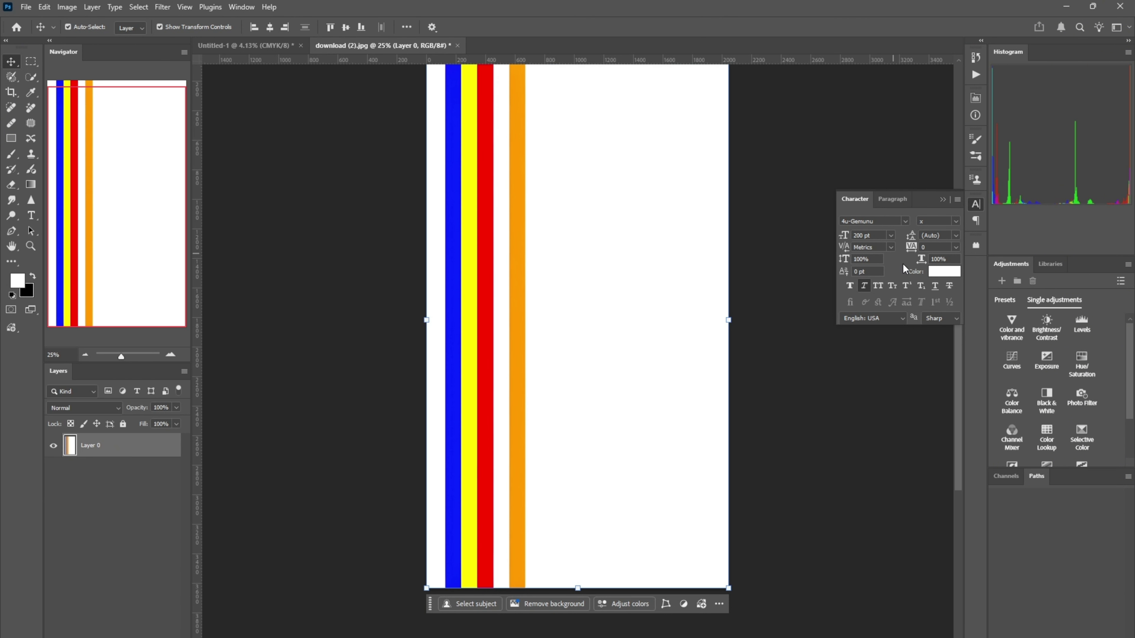
- Select the full-height band from the blue stripe through the orange stripe with the Quick Selection tool
click(978, 101)
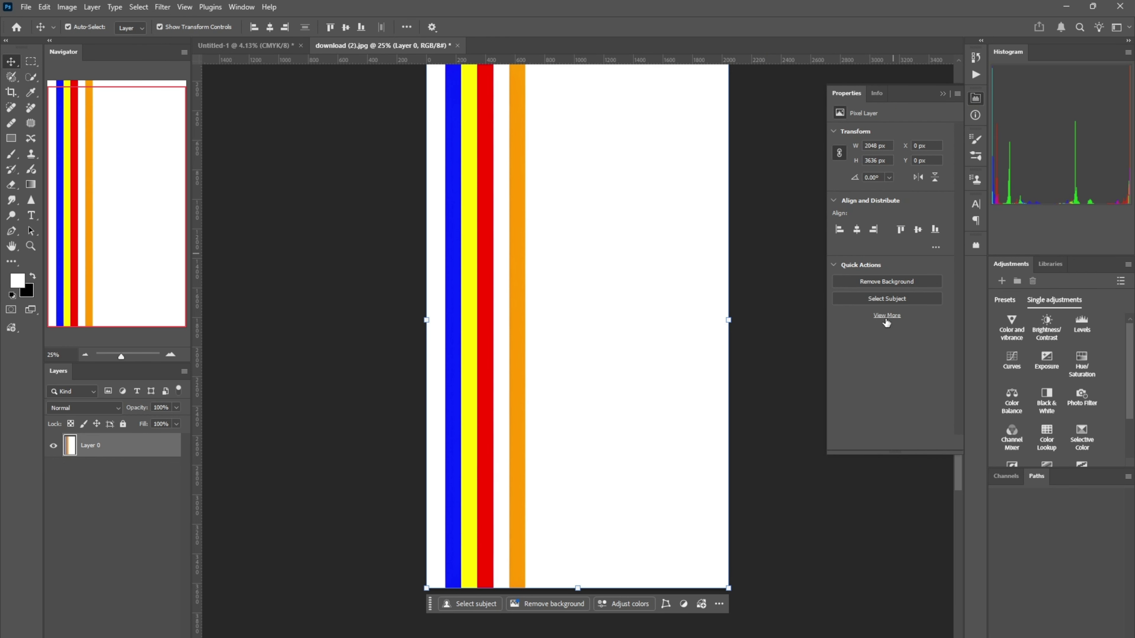
right_click(35, 80)
click(69, 79)
right_click(28, 78)
click(65, 90)
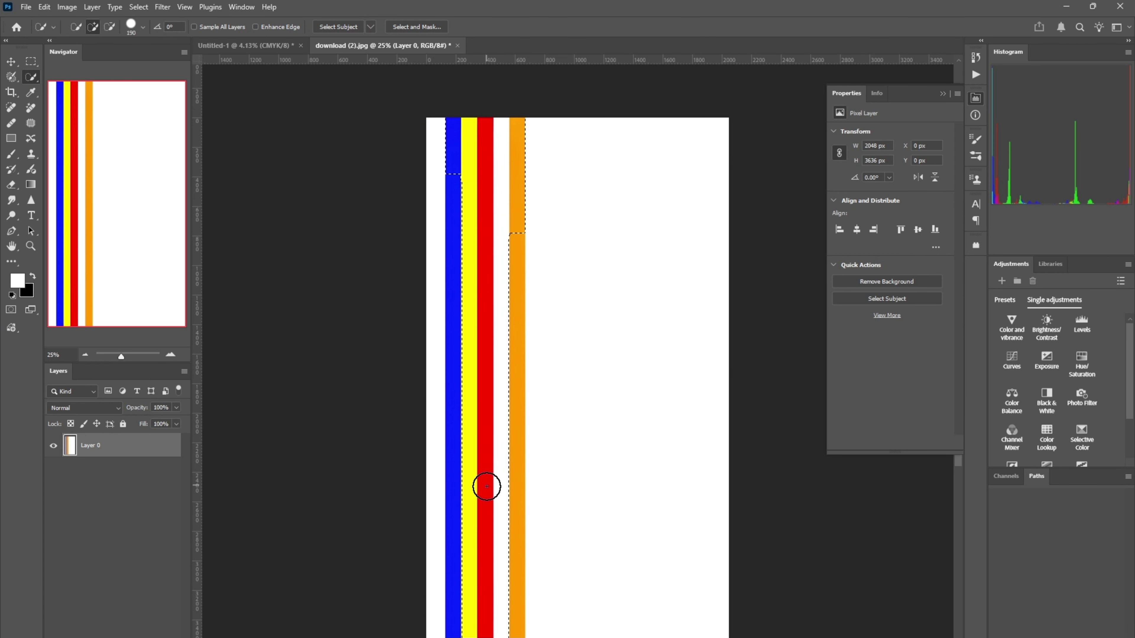
drag(486, 487, 469, 335)
scroll(521, 189, down, 3)
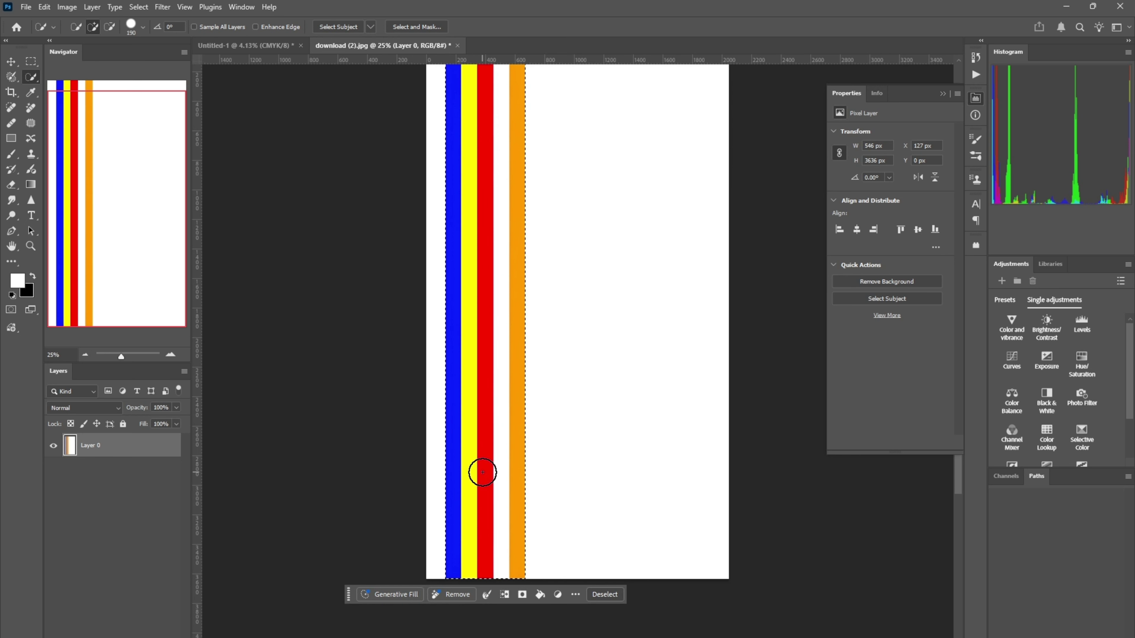
- Move the selected stripes into the Untitled-1 banner document and convert their layer to a smart object
click(11, 64)
drag(451, 286, 412, 433)
right_click(161, 441)
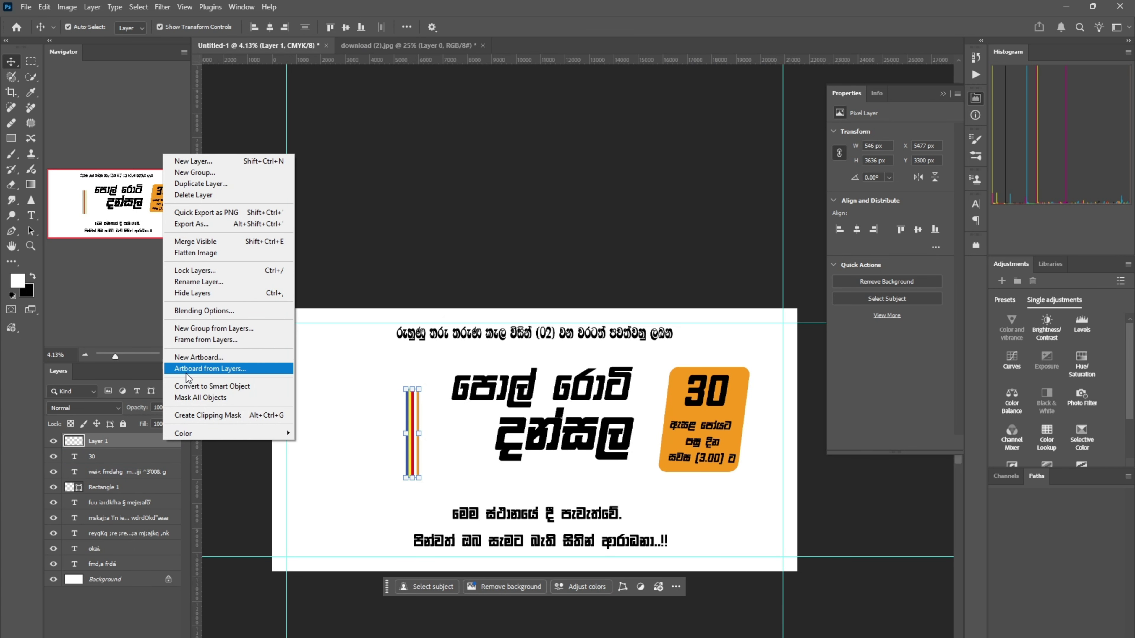
click(192, 387)
- Rotate the stripes to -90° and scale them to run horizontally along the bottom guide, from the left margin guide almost to the right one
key(ctrl+t)
drag(423, 479, 438, 552)
click(356, 575)
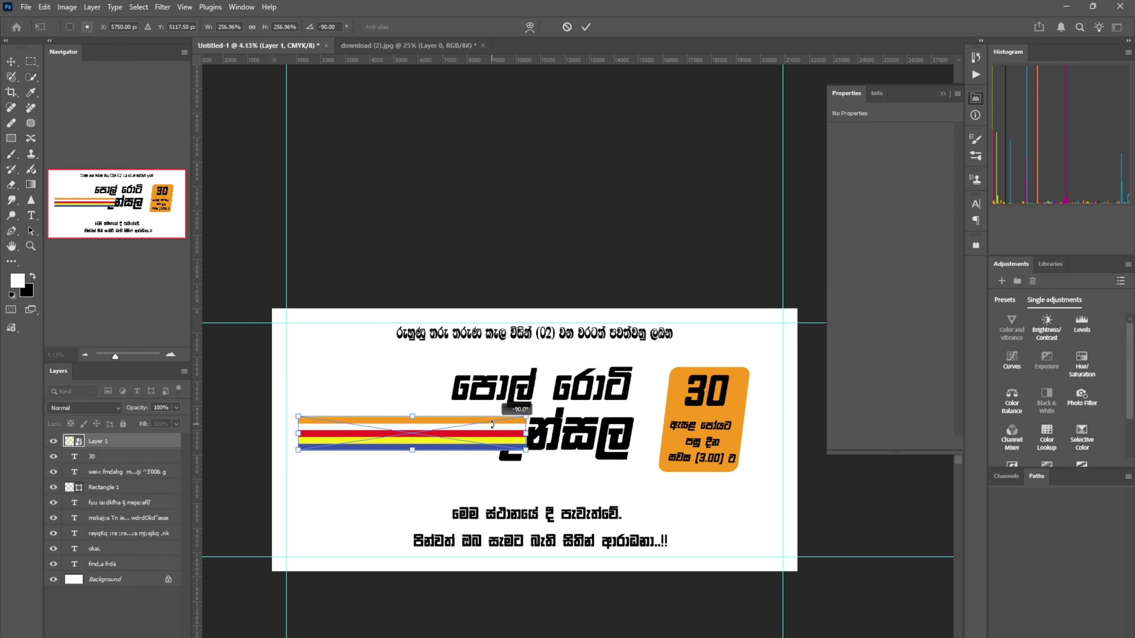
drag(526, 451, 695, 497)
drag(617, 467, 606, 547)
scroll(765, 546, down, 1)
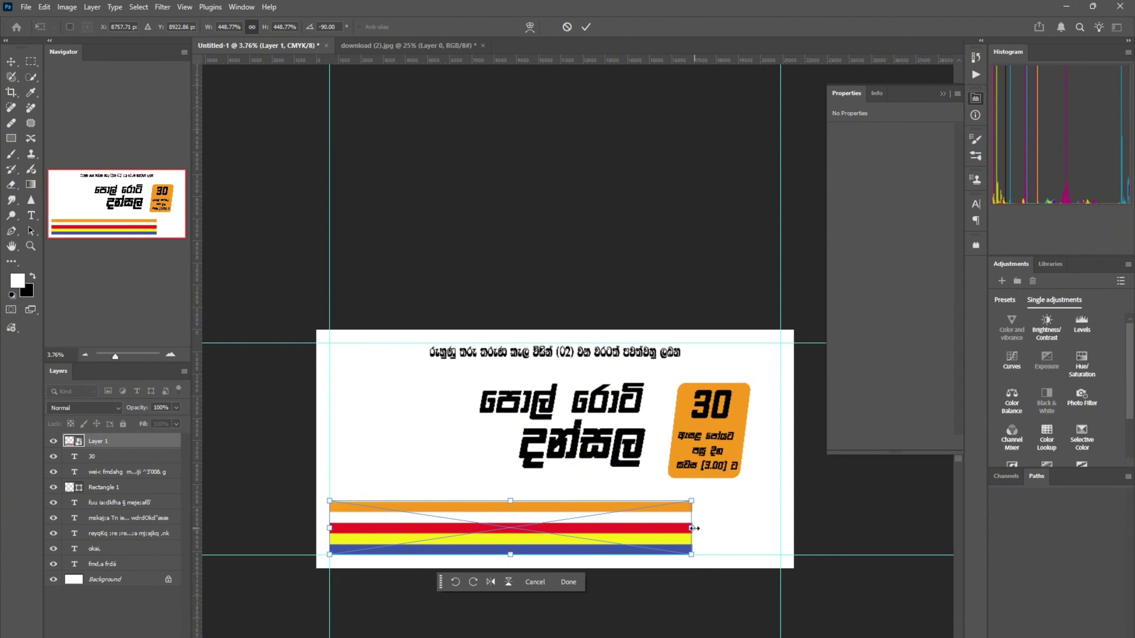
drag(694, 528, 771, 529)
click(615, 583)
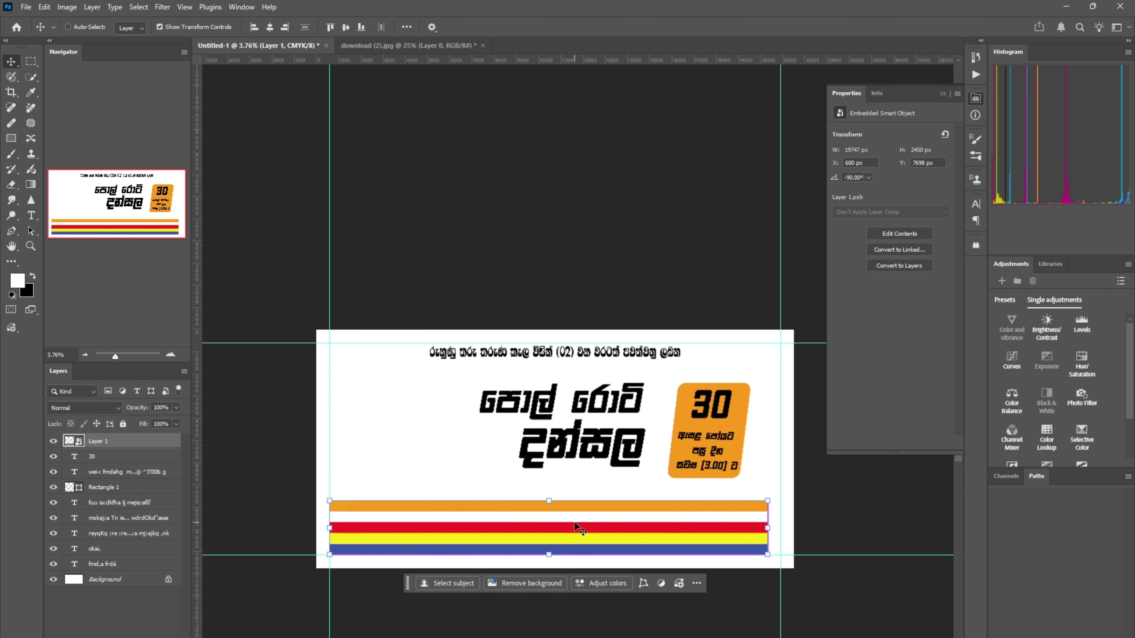
- Taper the stripes with a Perspective transform, narrowing toward the banner's right end and lowering the left end, with the lower edge on the bottom guide
key(ctrl+t)
right_click(574, 522)
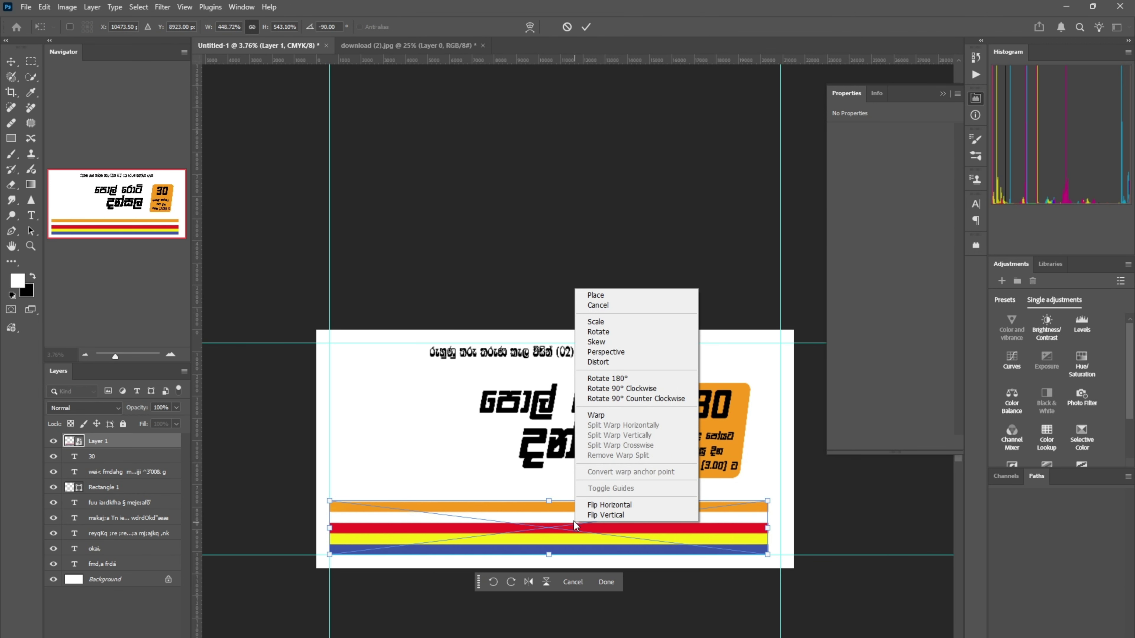
click(610, 348)
drag(769, 503, 774, 553)
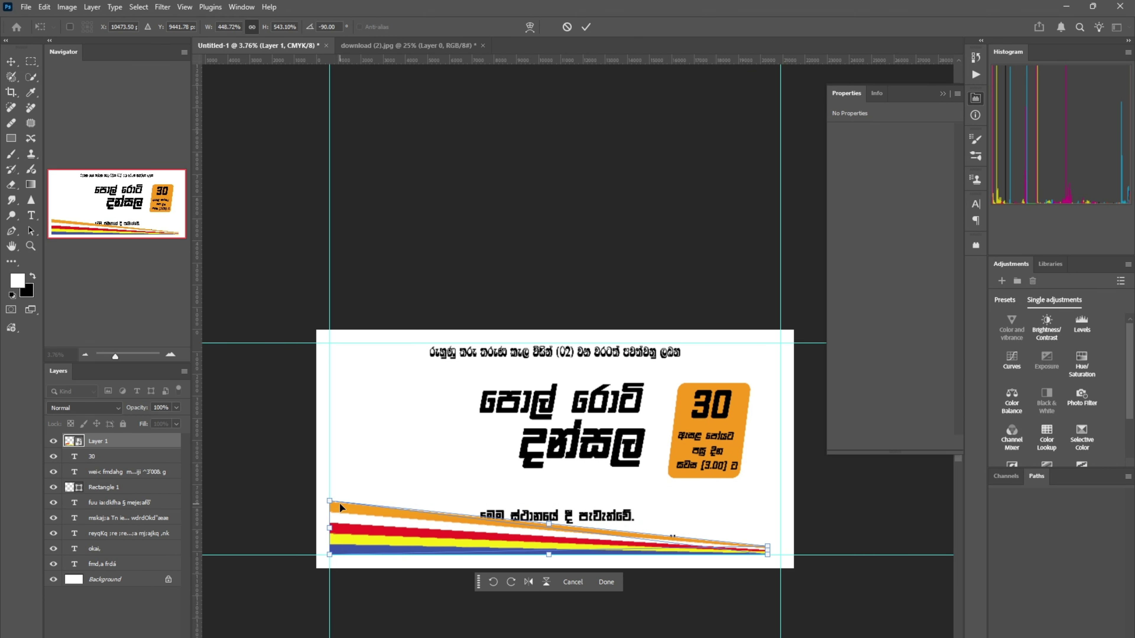
drag(330, 501, 363, 532)
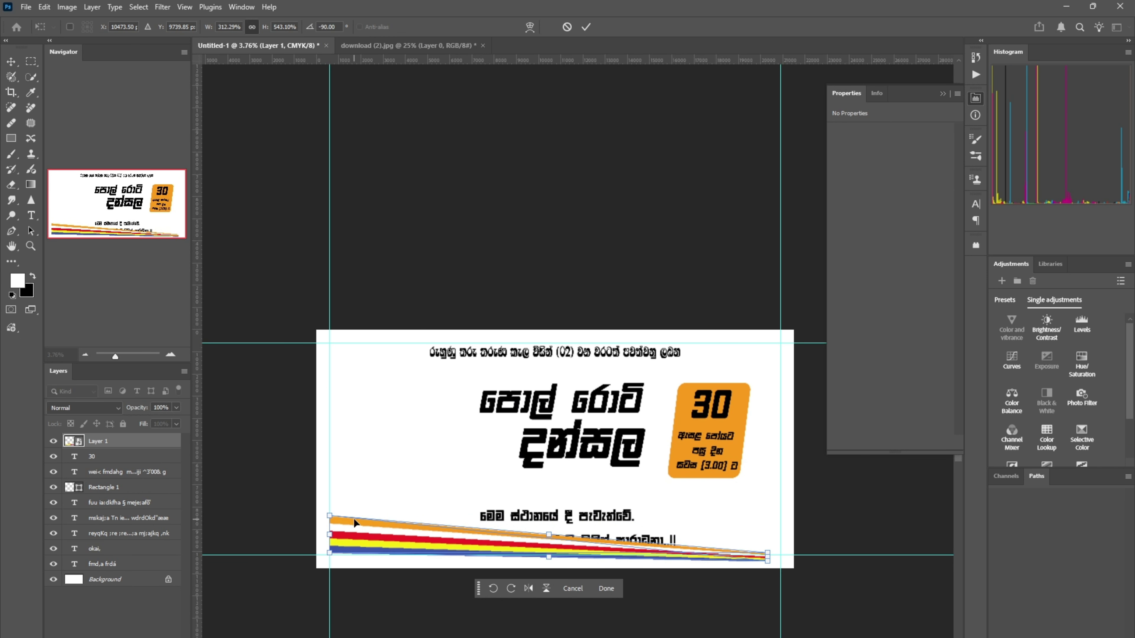
drag(774, 563, 784, 556)
drag(776, 555, 777, 551)
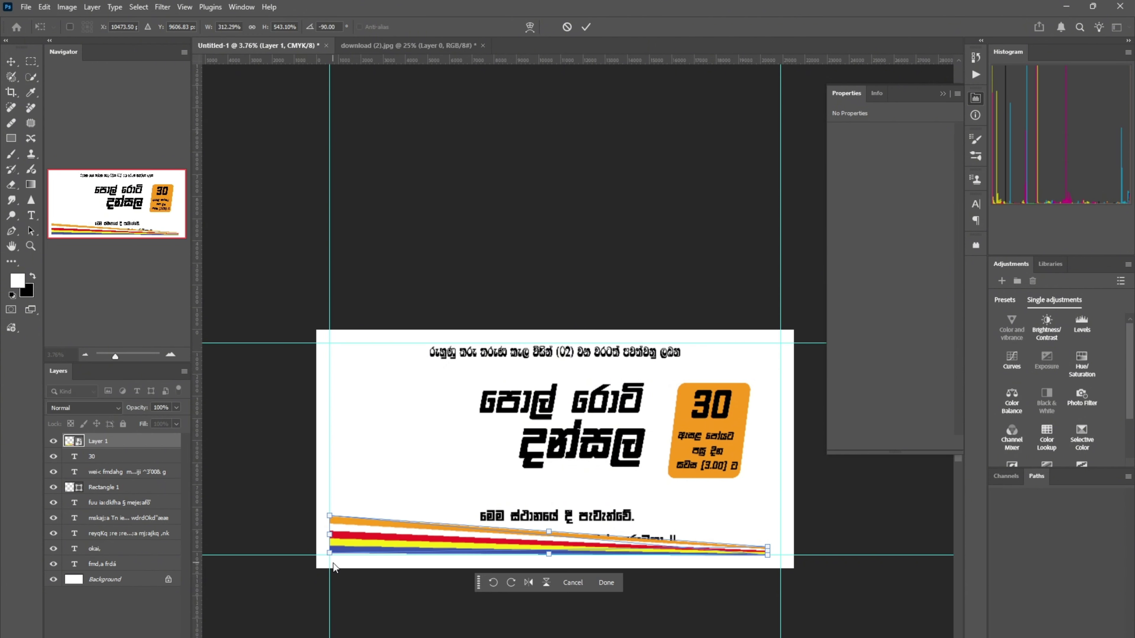
drag(333, 554, 286, 525)
- Warp the tapered stripes so their narrow end stretches to the right margin guide, and apply the transform
scroll(360, 550, up, 7)
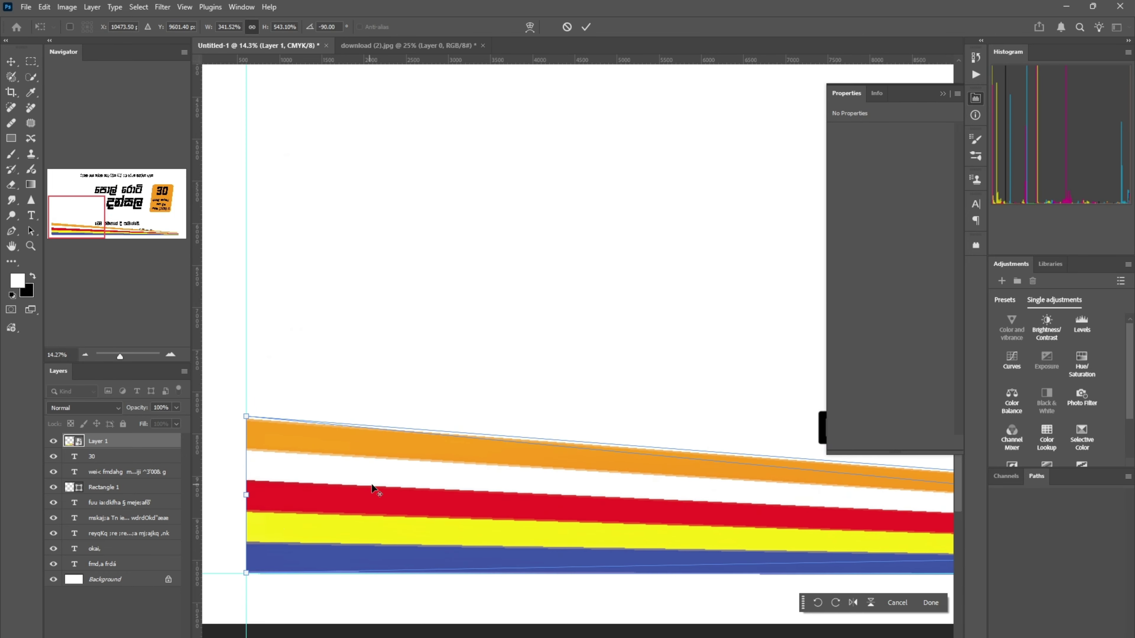
scroll(375, 492, down, 6)
scroll(375, 493, down, 1)
scroll(778, 499, up, 3)
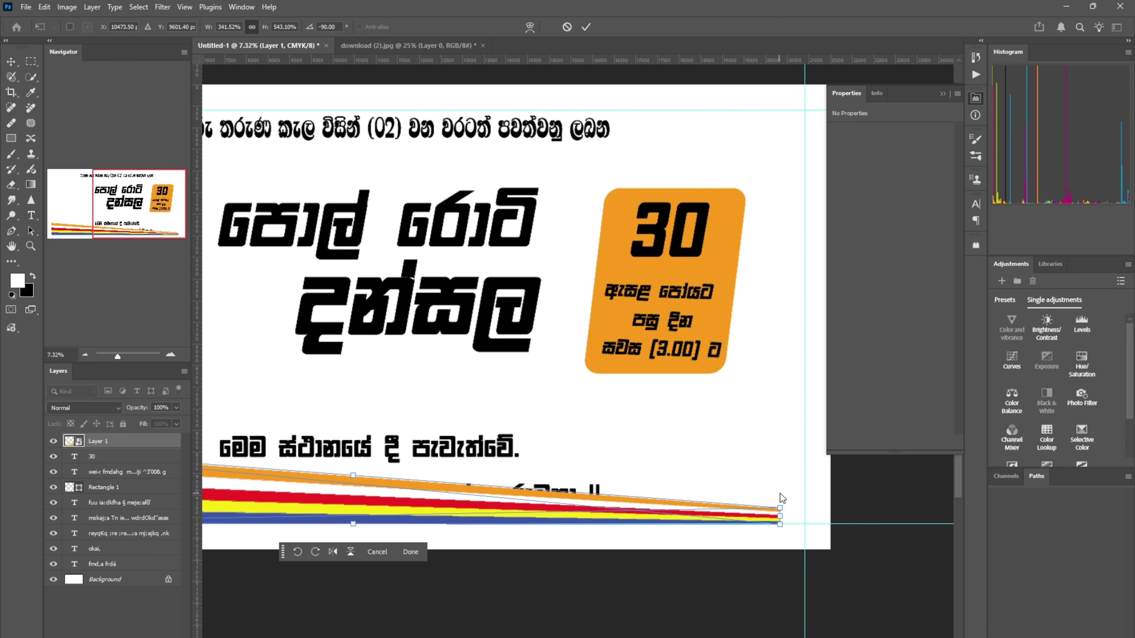
scroll(781, 525, up, 1)
right_click(628, 500)
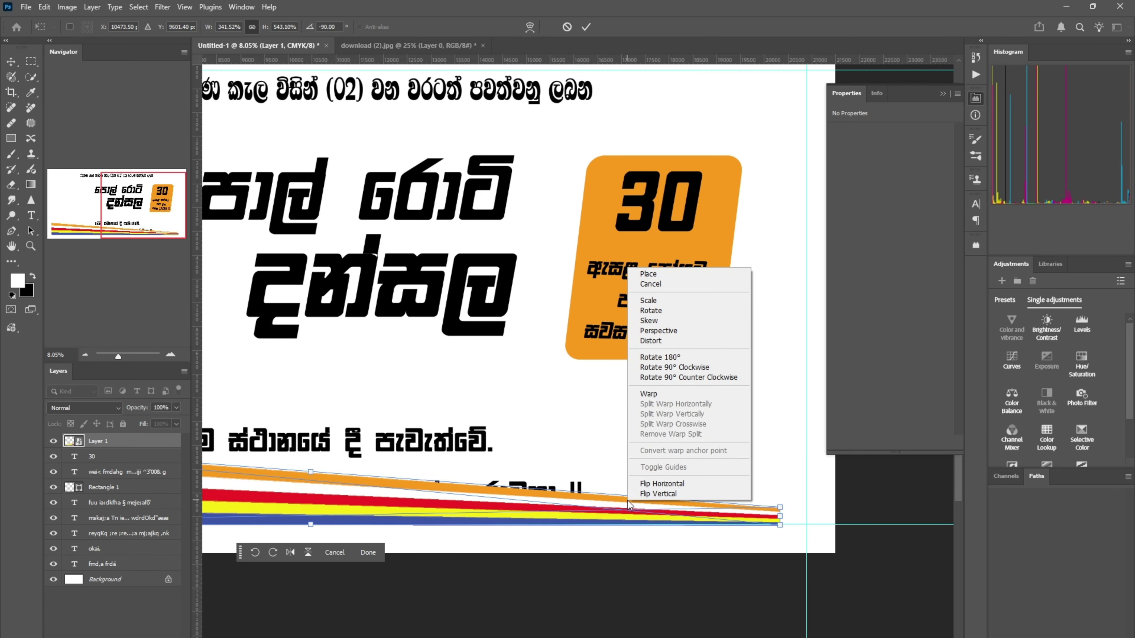
click(666, 395)
drag(781, 514, 807, 520)
scroll(514, 539, down, 10)
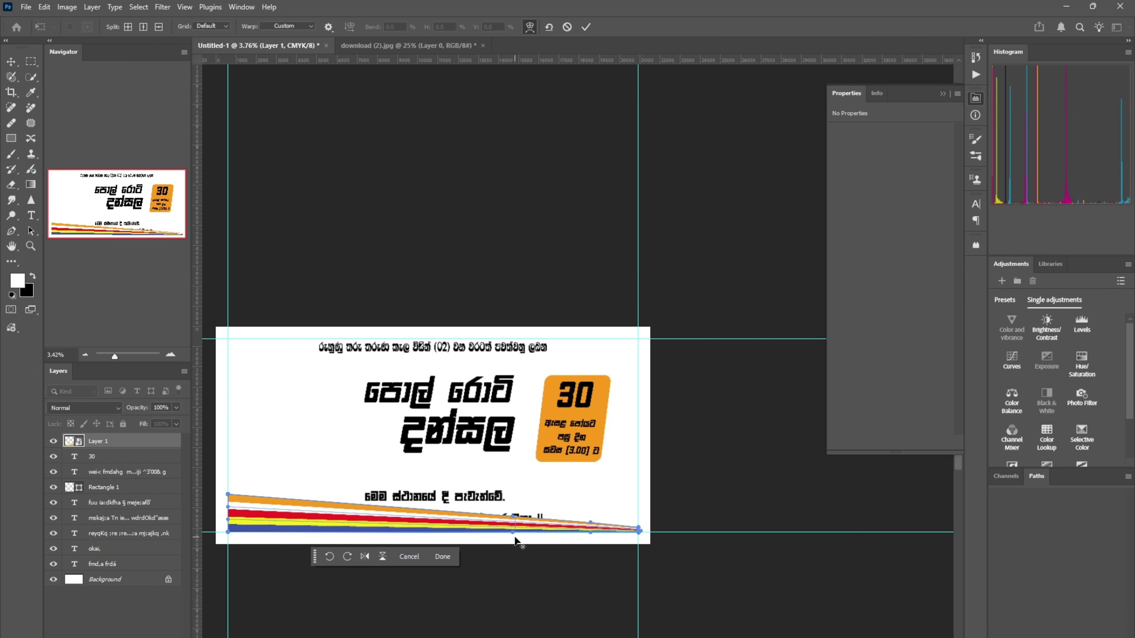
click(506, 560)
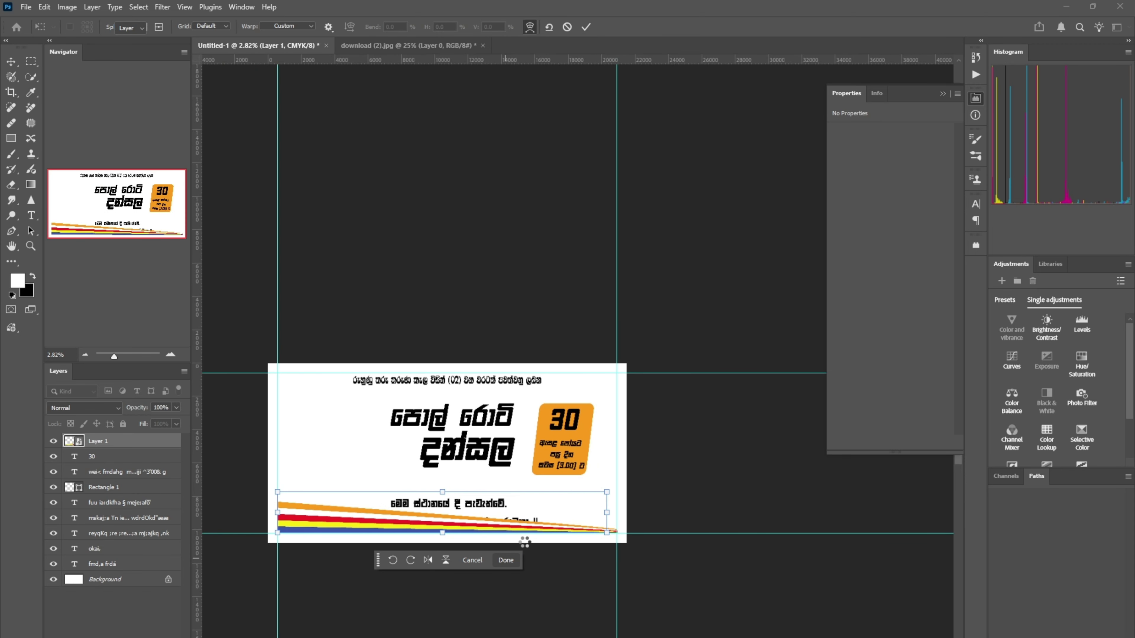
- Fine-tune the narrow end of the stripes to finish where the right and bottom guides meet
scroll(680, 550, up, 8)
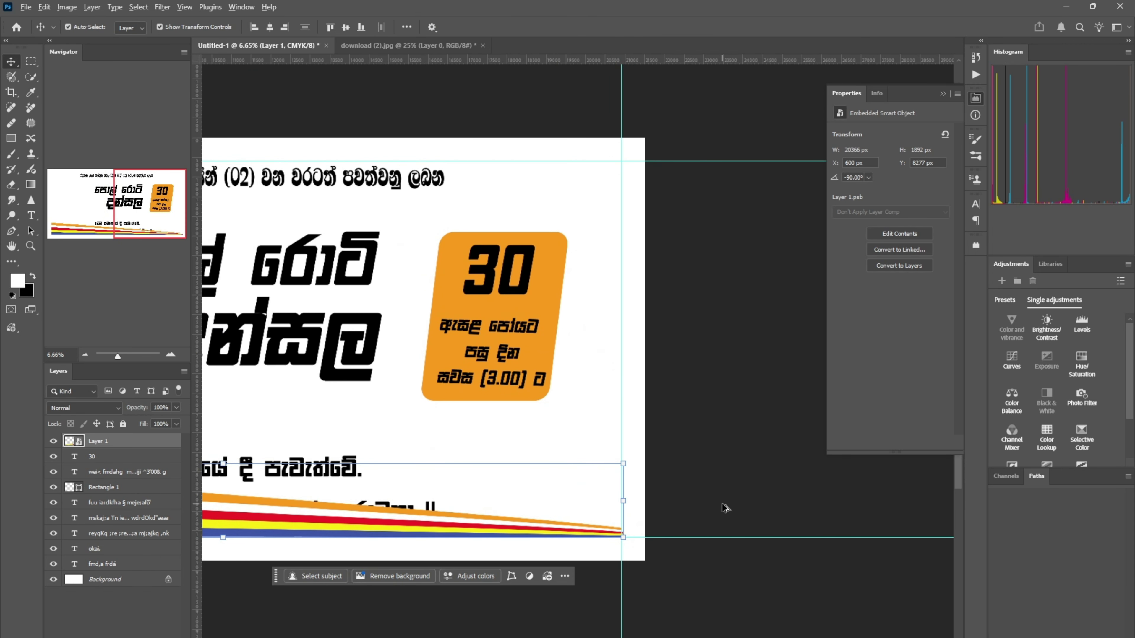
drag(628, 477, 631, 533)
click(340, 568)
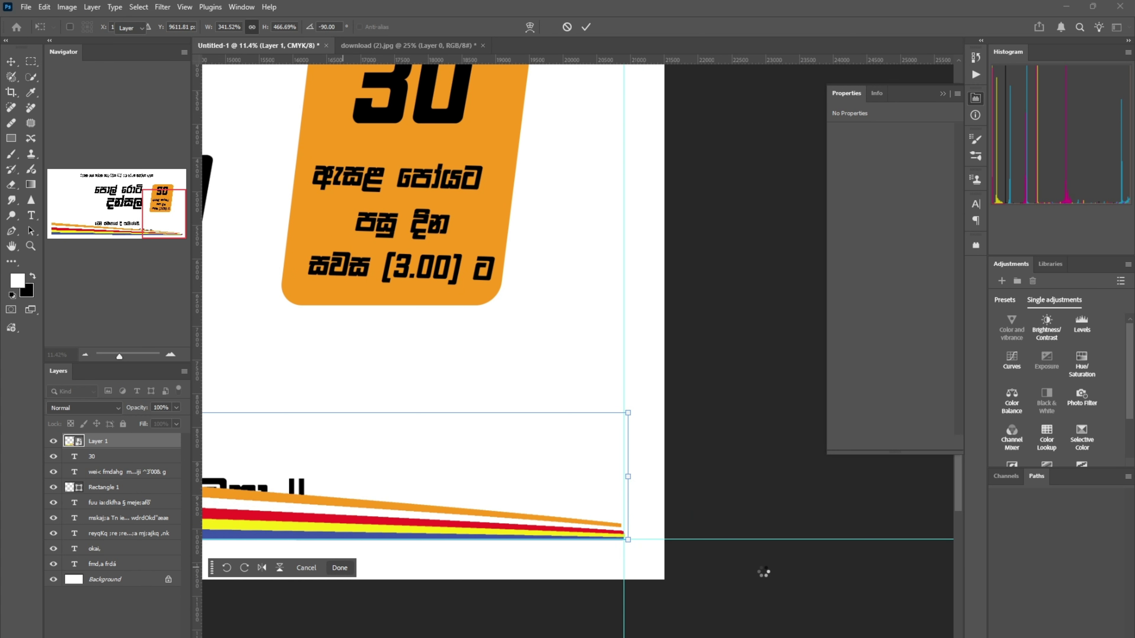
click(768, 580)
scroll(737, 570, down, 9)
drag(585, 535, 690, 581)
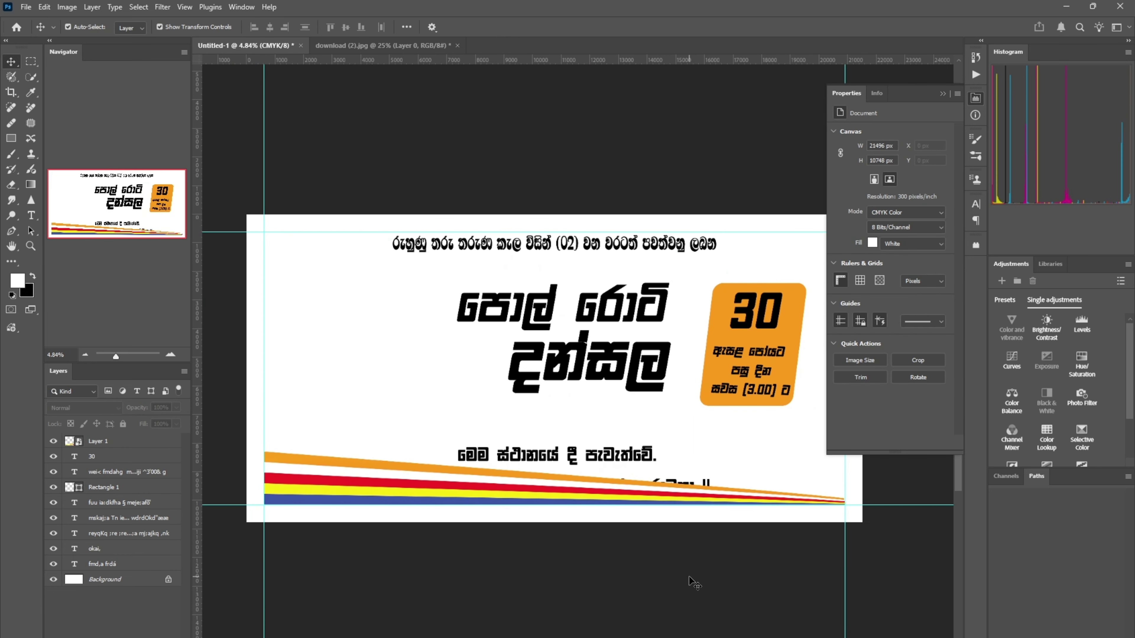
- Move the stripes layer beneath the two bottom text lines, directly above the first title line's layer
click(105, 442)
drag(105, 442, 112, 607)
key(ctrl+z)
drag(116, 441, 117, 549)
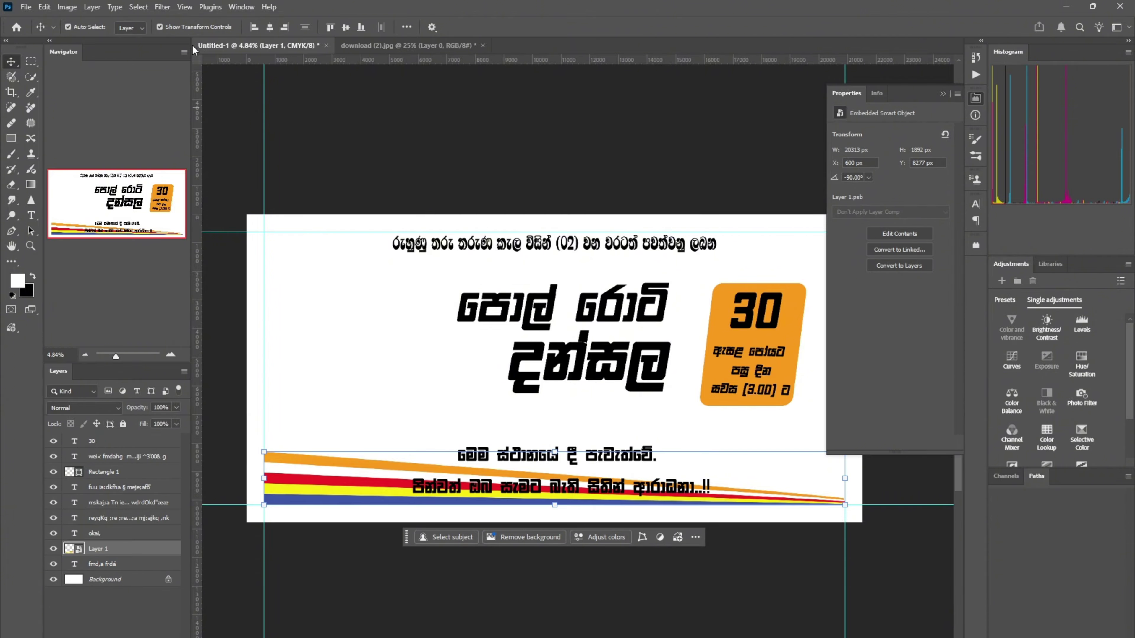
- Apply a Gaussian Blur to the stripes layer
click(163, 7)
mouse_move(267, 174)
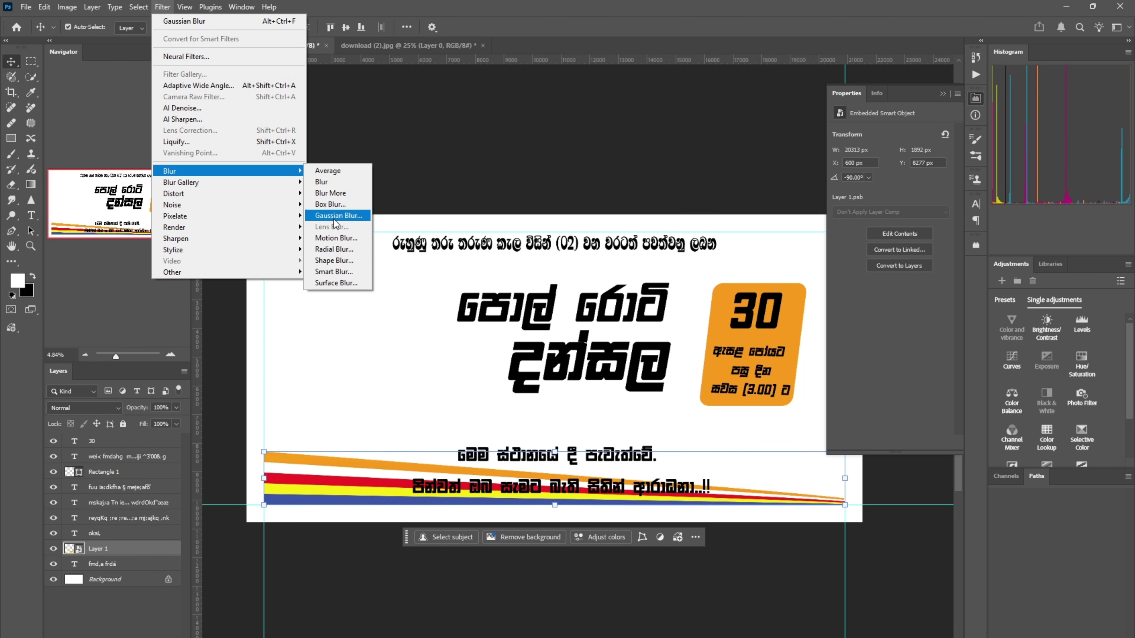
click(336, 217)
click(828, 181)
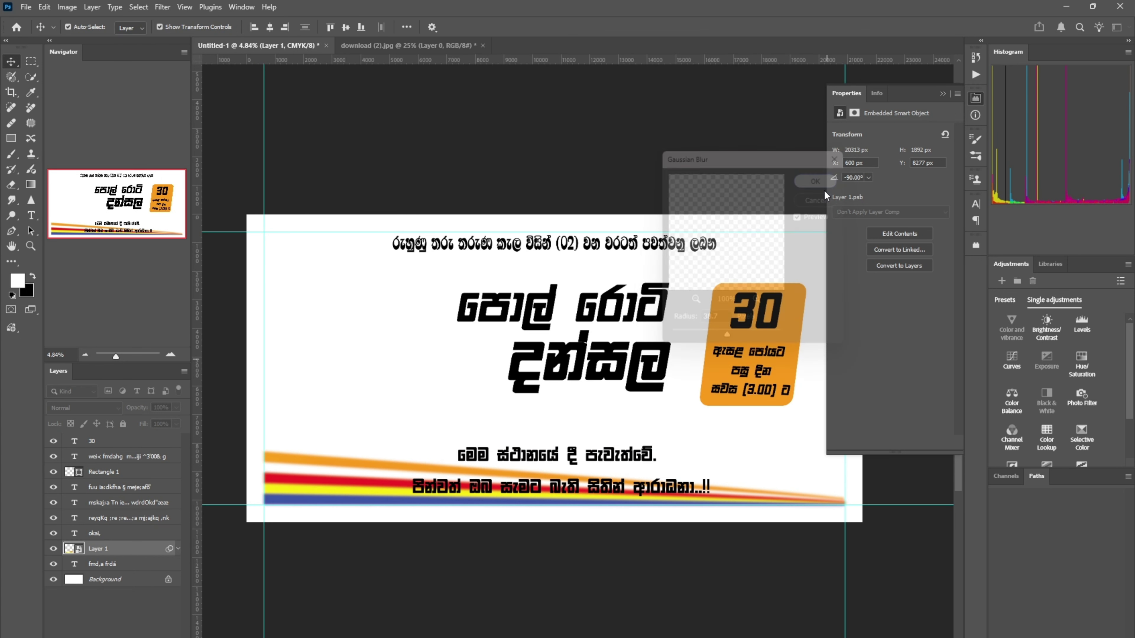
- Add a black Color Overlay to the lowest text line, which lies over the stripes
scroll(720, 502, up, 2)
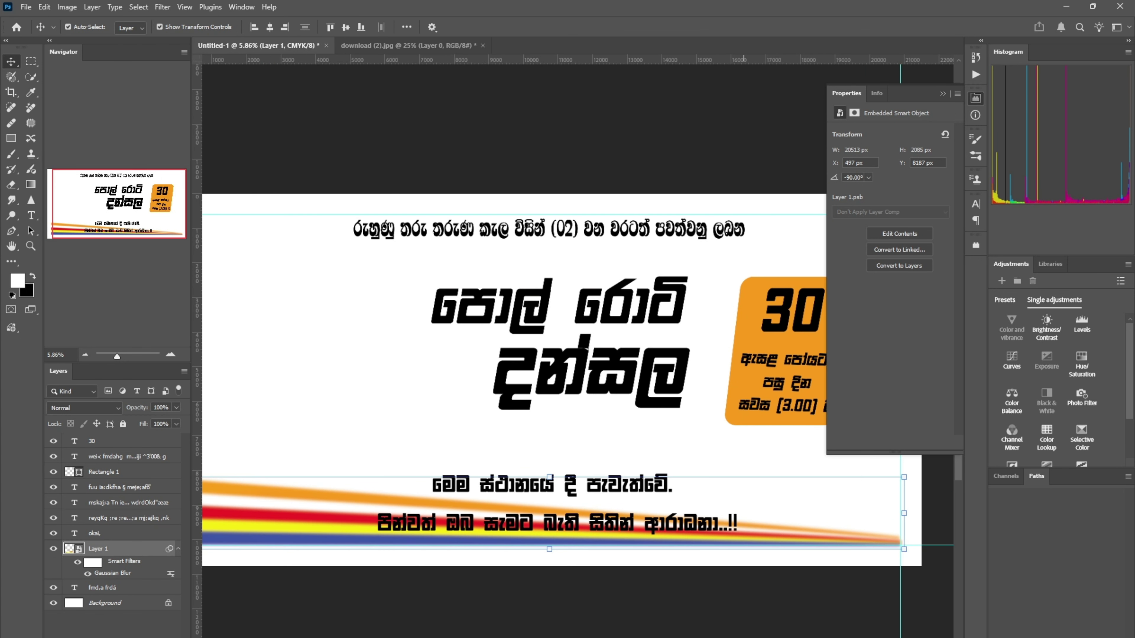
click(459, 490)
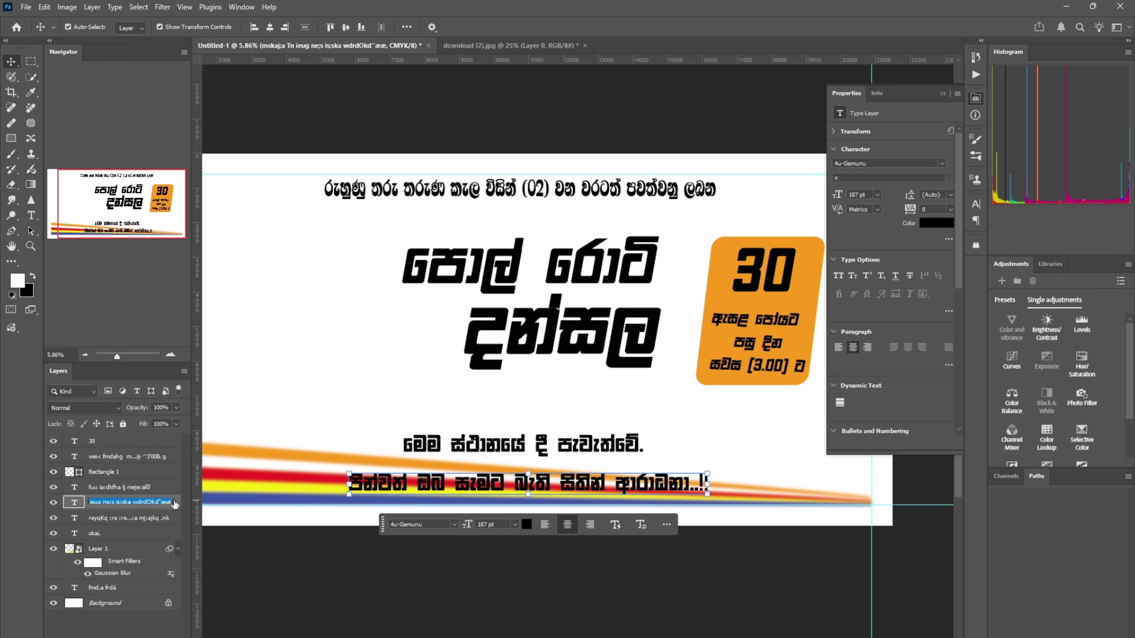
double_click(176, 506)
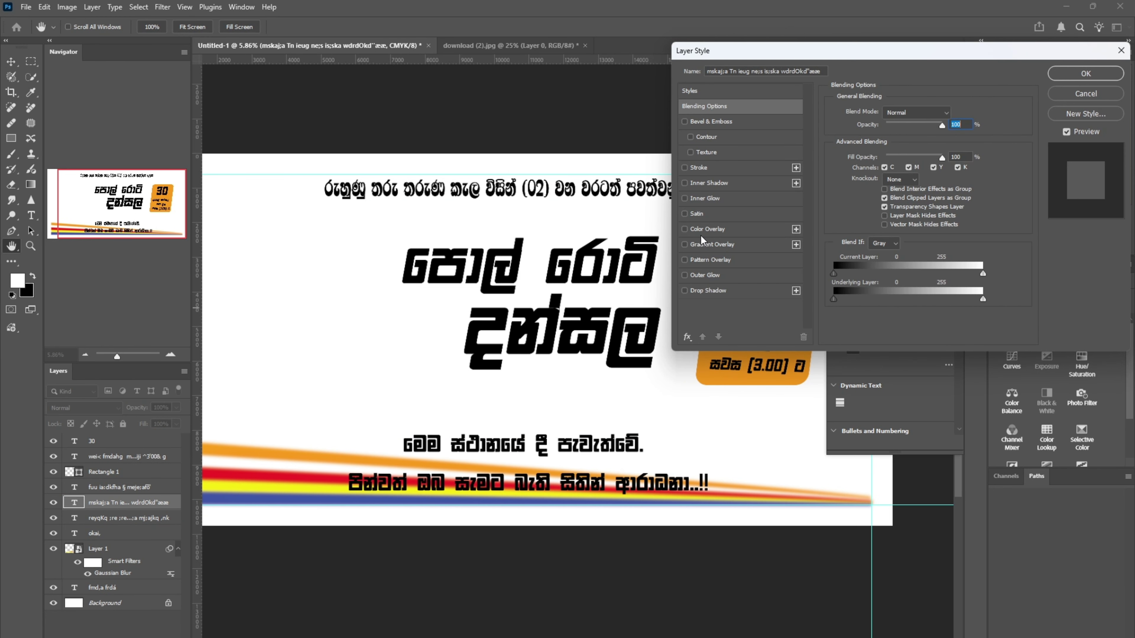
click(705, 230)
click(949, 115)
click(679, 193)
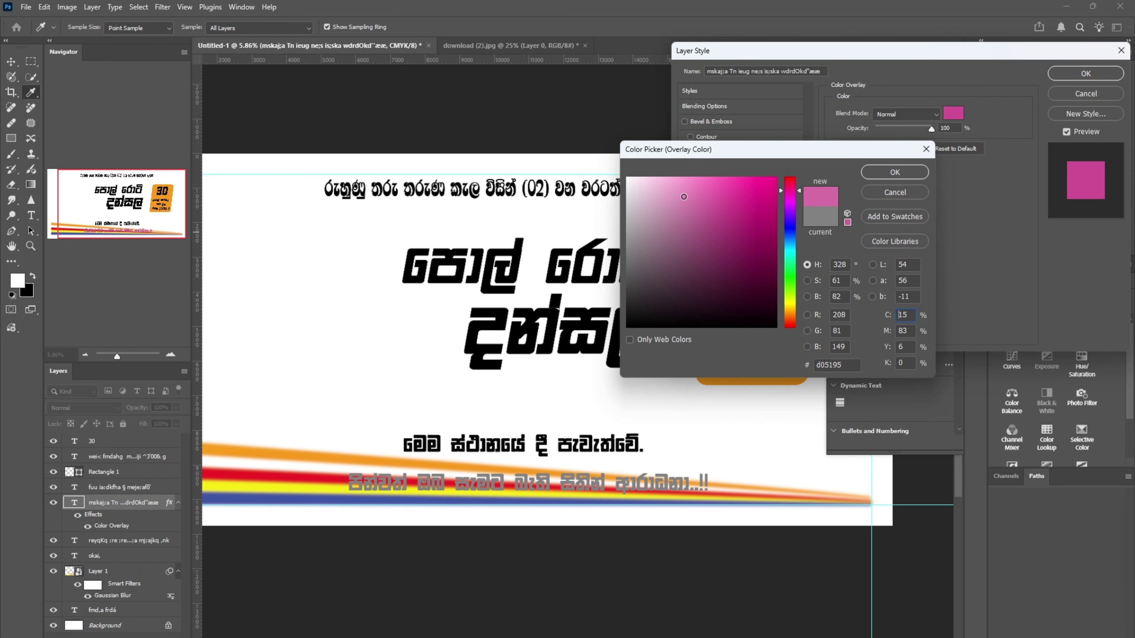
click(557, 152)
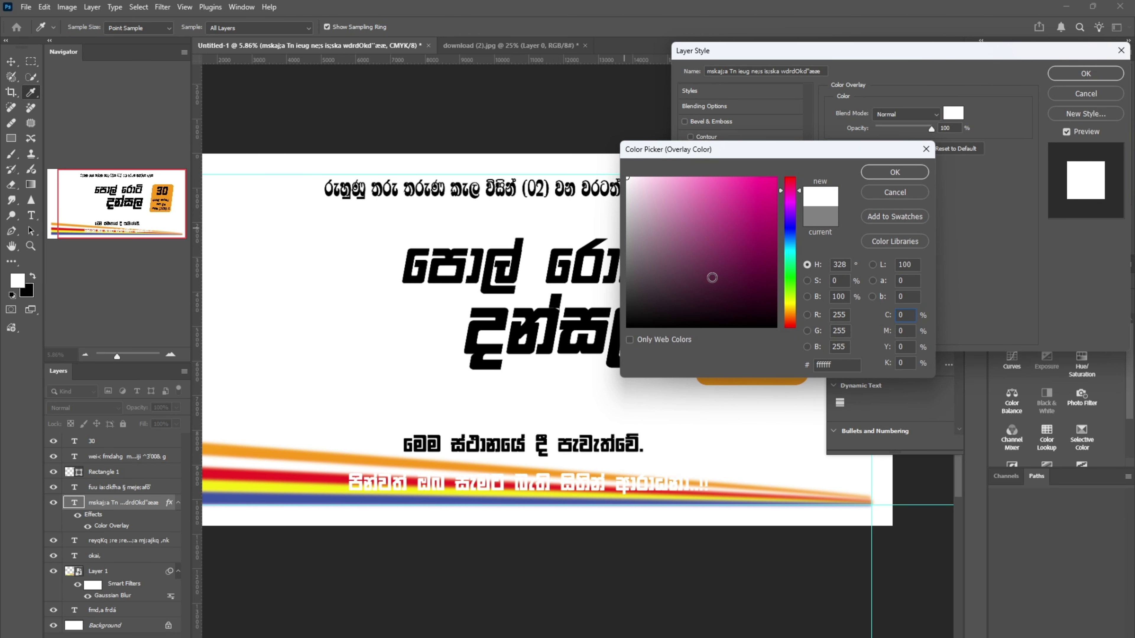
drag(712, 278, 803, 373)
click(885, 174)
- Add a thinner white outside Stroke at 100% opacity to the lowest text line
click(724, 168)
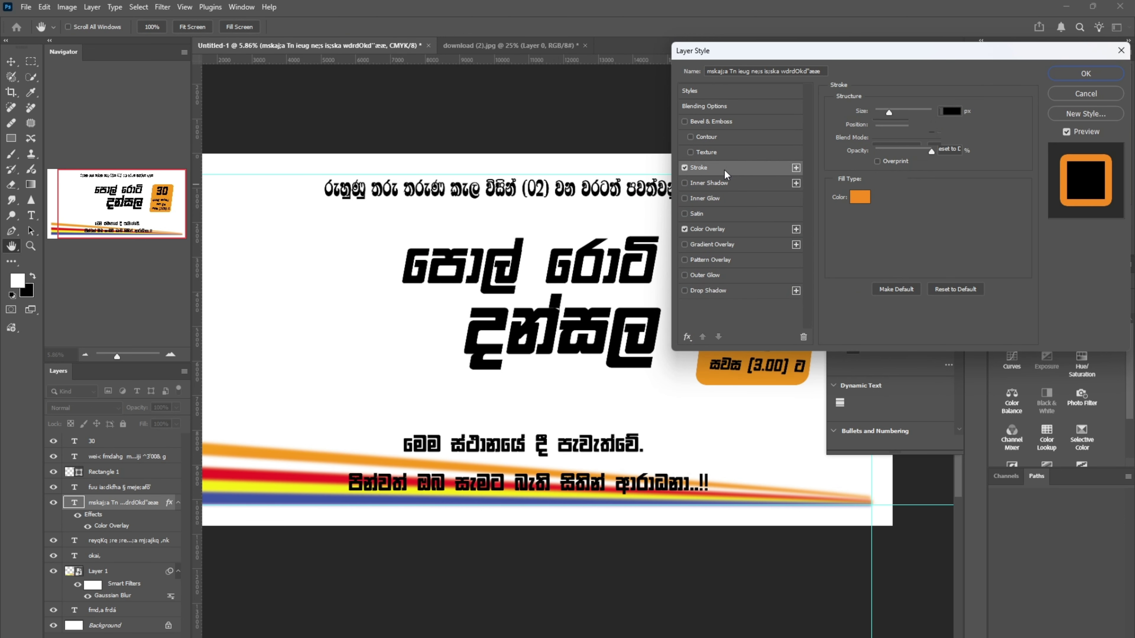
click(860, 196)
click(576, 159)
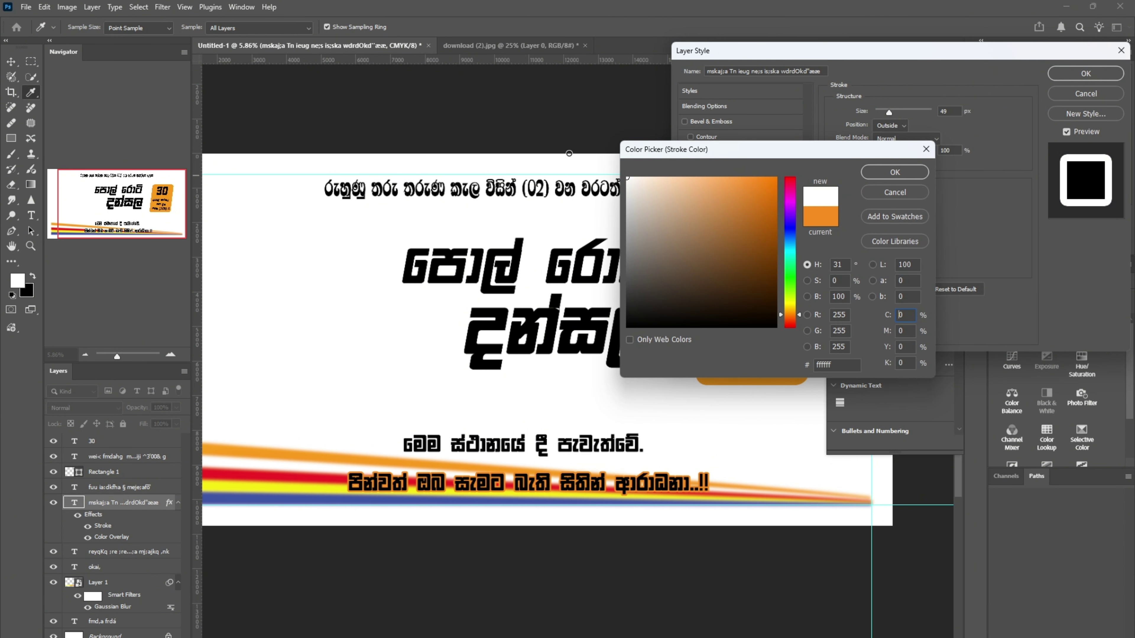
click(896, 171)
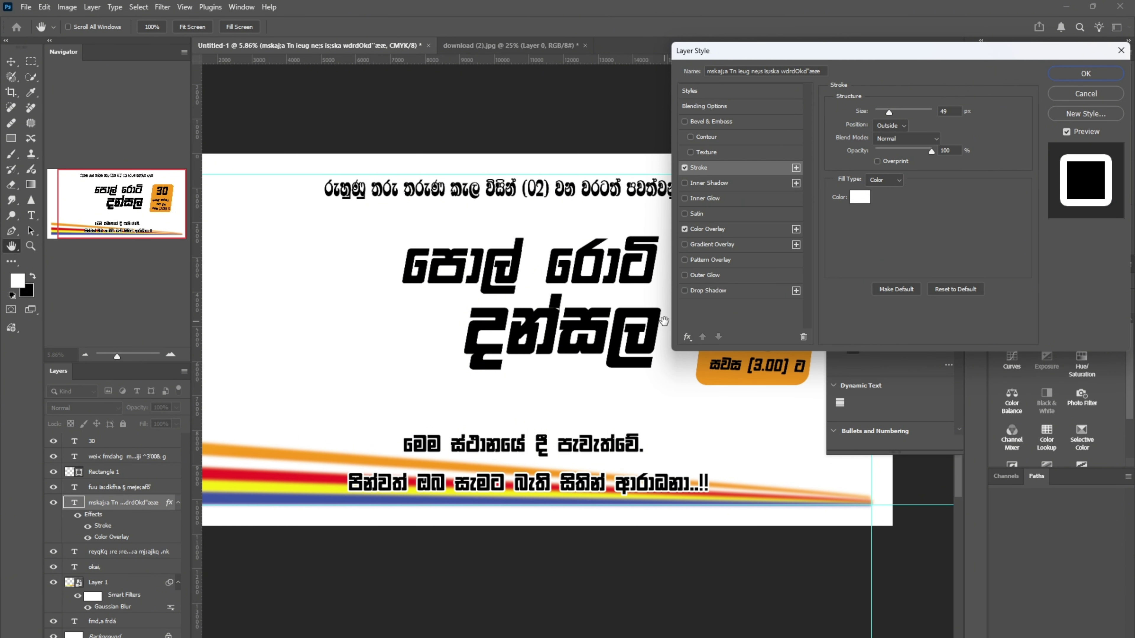
mouse_move(892, 112)
mouse_down()
mouse_move(904, 112)
mouse_move(887, 112)
mouse_up()
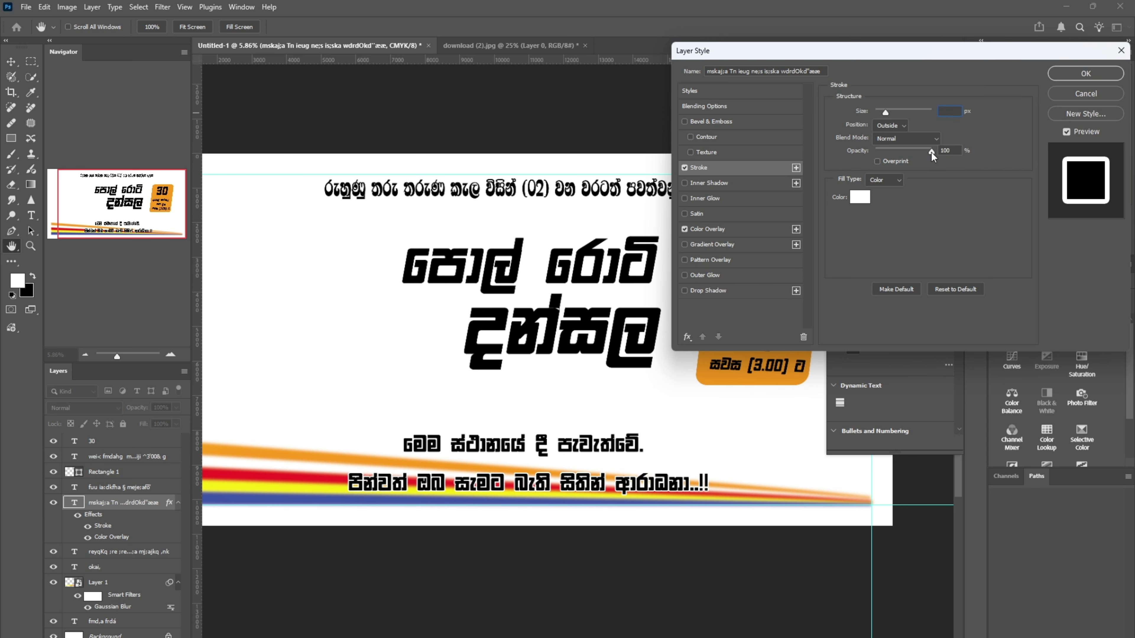
drag(928, 151, 931, 151)
- Add a black Drop Shadow with 63 px distance and 84 px size plus a black Outer Glow to the lowest text line, and apply the styles
click(691, 276)
click(684, 275)
click(703, 291)
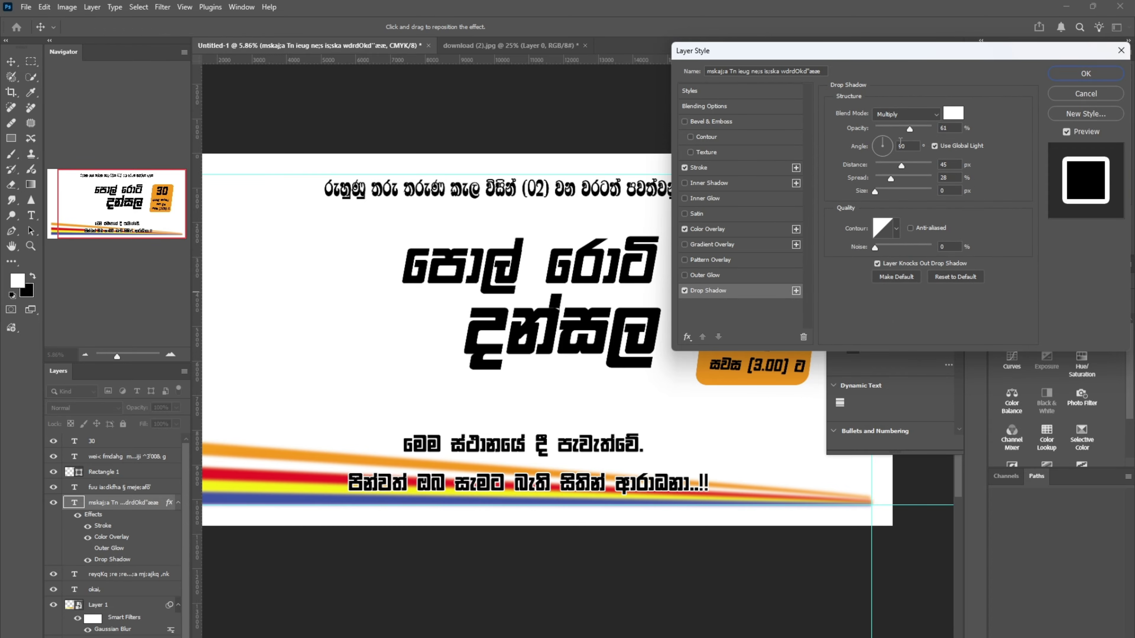
click(953, 112)
click(766, 327)
click(920, 170)
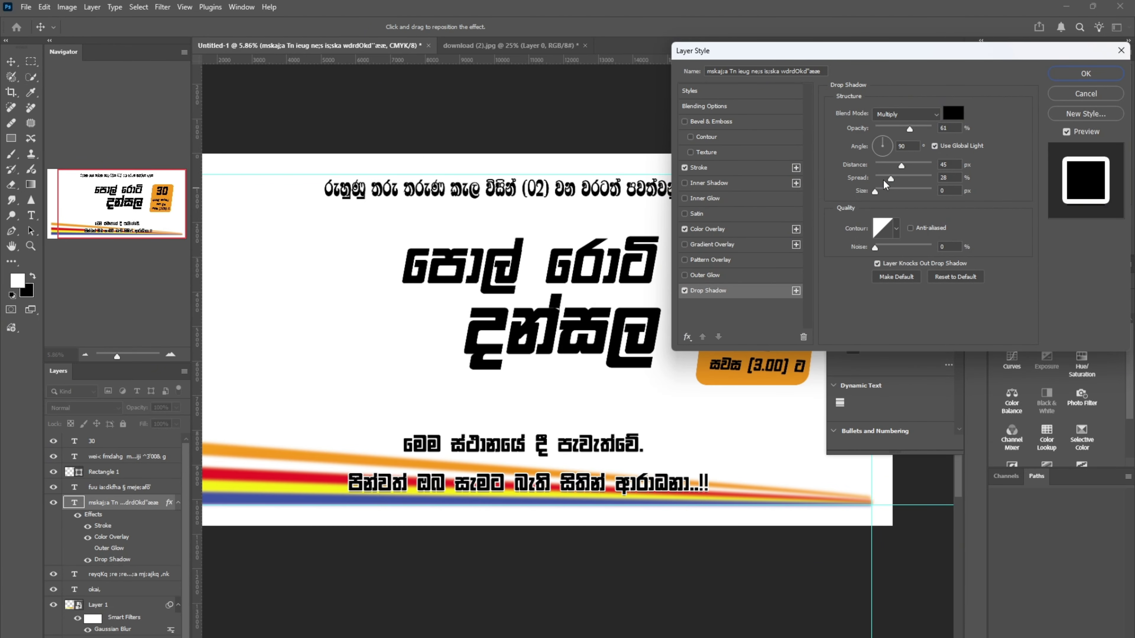
drag(888, 192, 909, 169)
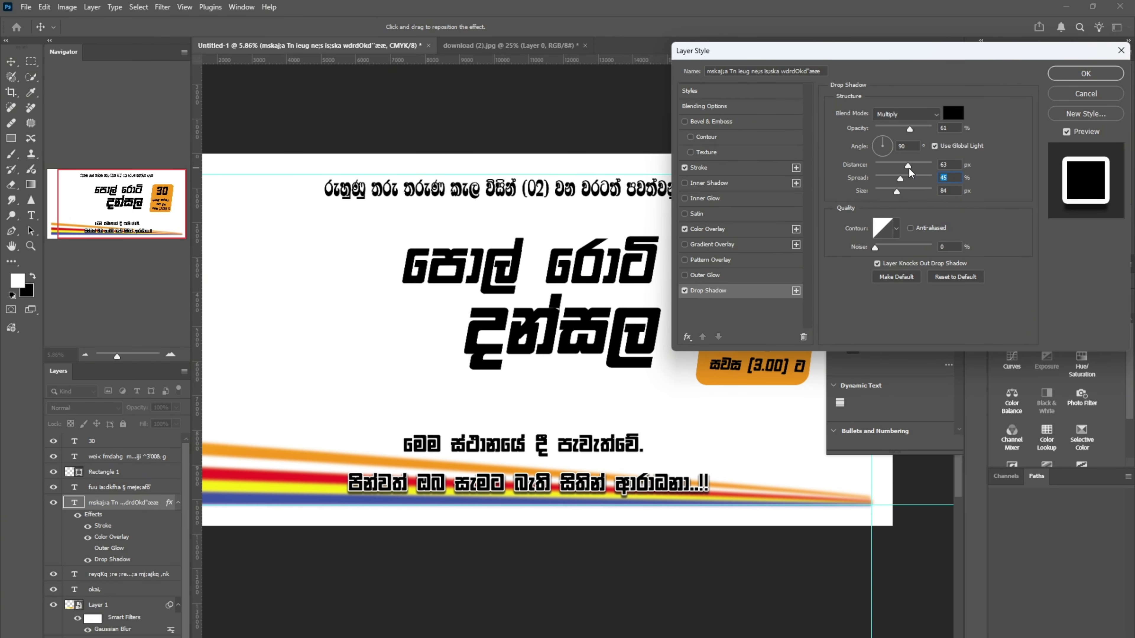
click(702, 276)
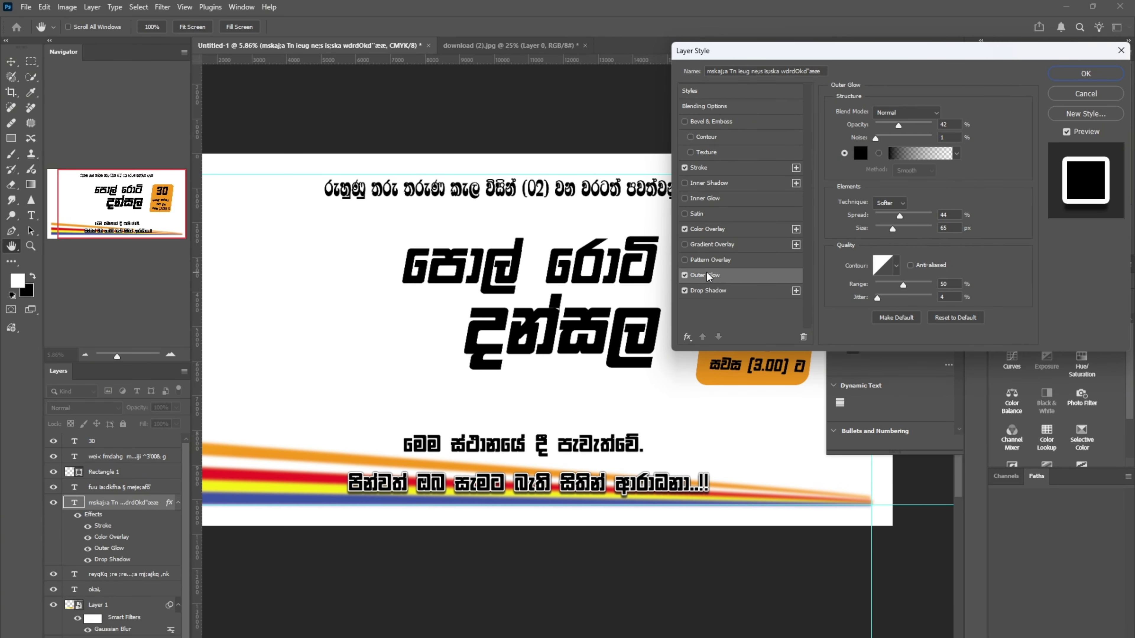
click(1087, 79)
click(691, 580)
- Enlarge the text line just above the lowest line to 220 pt
scroll(538, 532, up, 4)
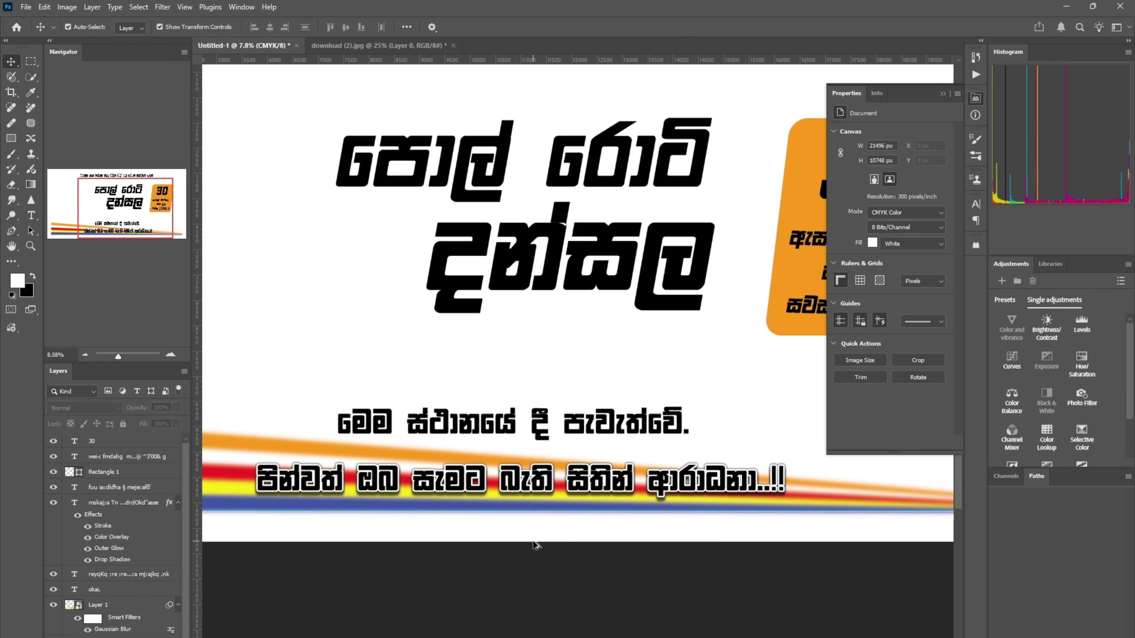
scroll(539, 543, down, 2)
drag(563, 523, 588, 483)
scroll(636, 391, down, 4)
scroll(636, 392, down, 2)
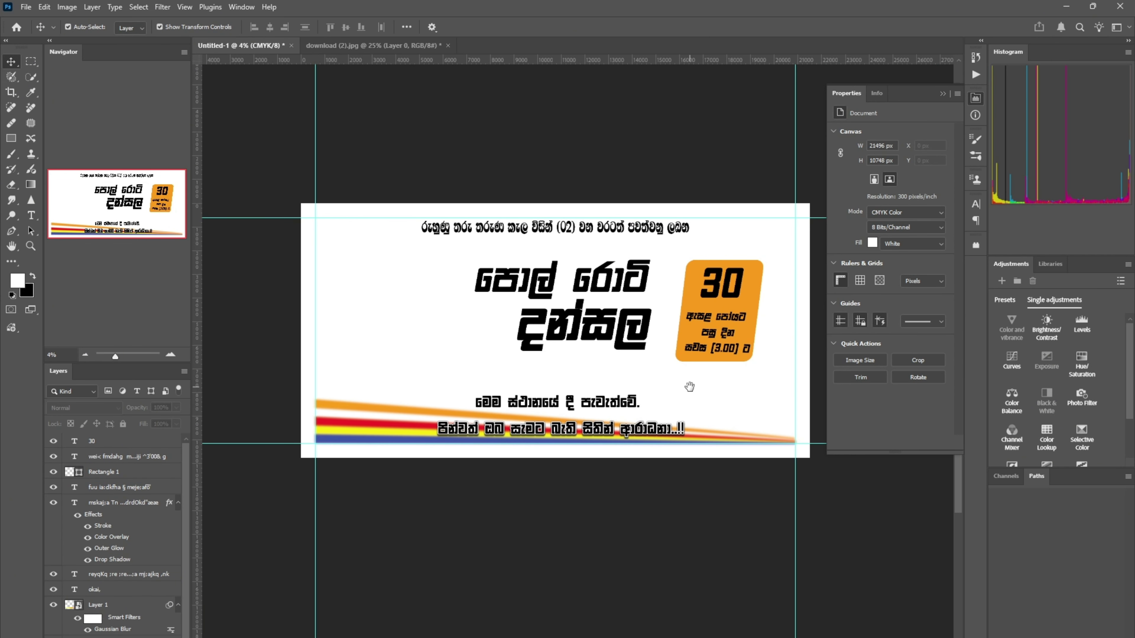
scroll(639, 385, up, 4)
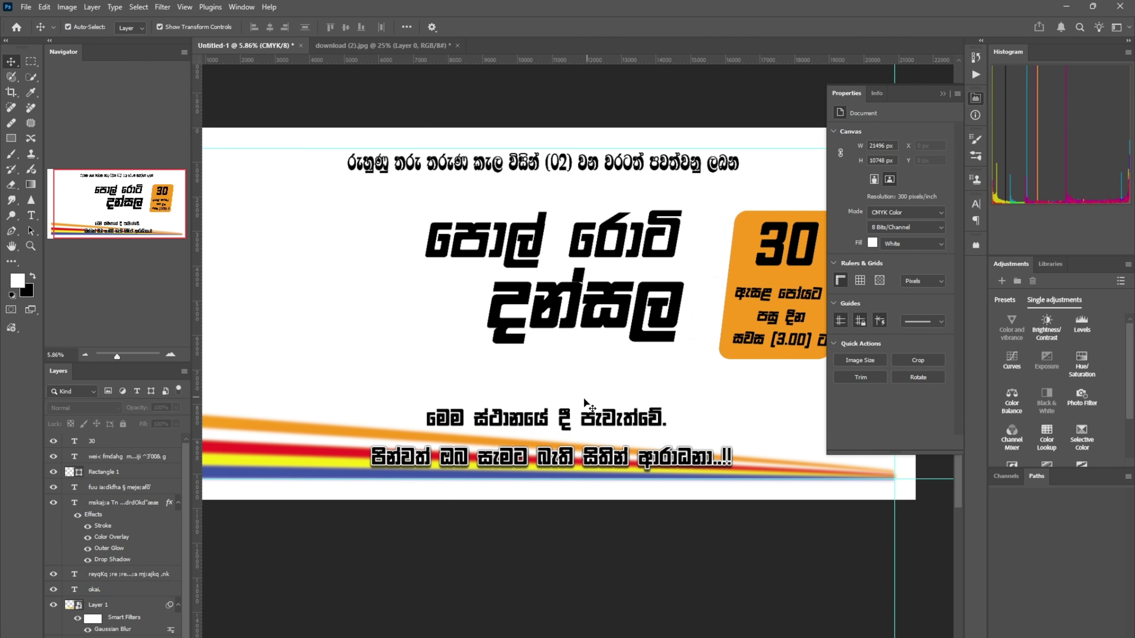
double_click(586, 414)
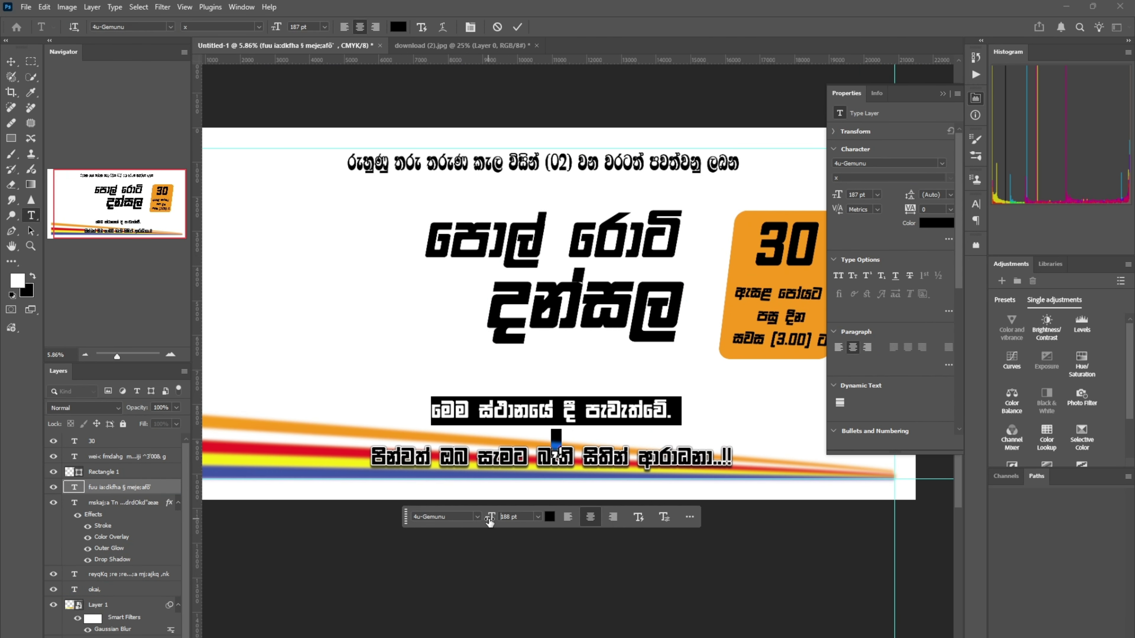
drag(490, 521, 514, 527)
click(762, 585)
scroll(734, 551, down, 4)
drag(734, 561, 723, 563)
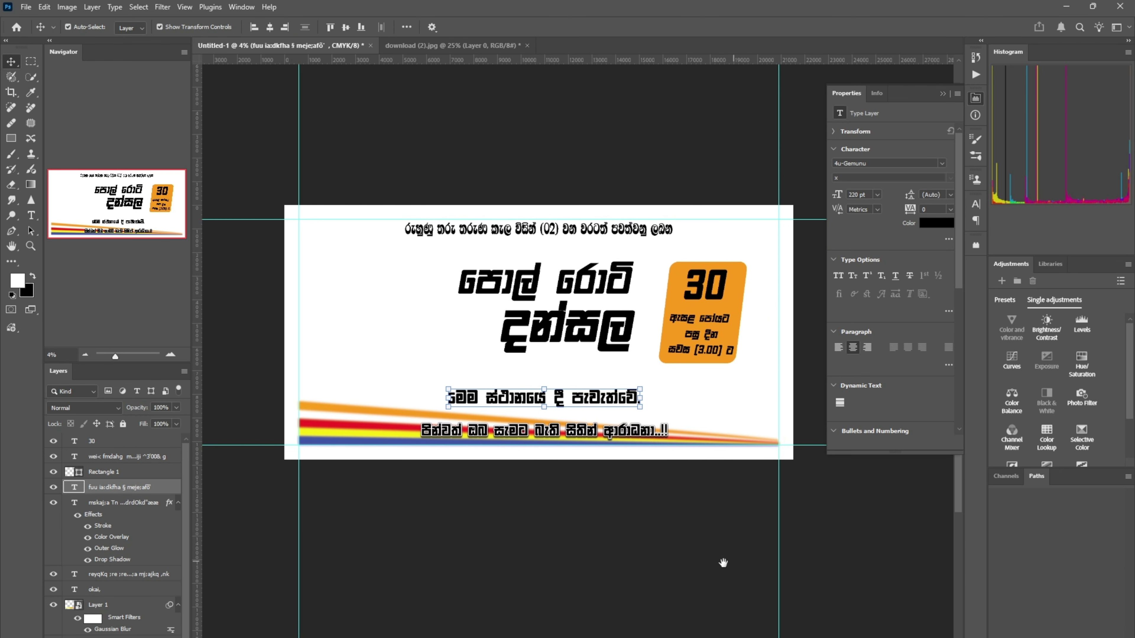
- Add a black outside Stroke at 61% opacity to the orange rounded rectangle
scroll(723, 563, up, 1)
click(759, 271)
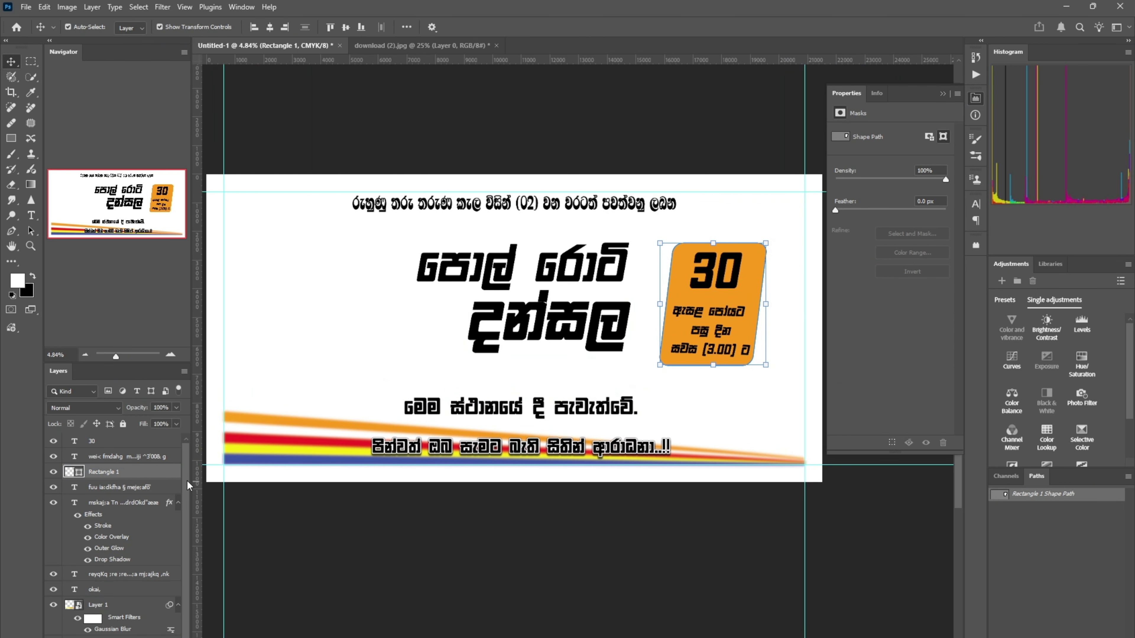
double_click(166, 480)
drag(768, 57, 862, 64)
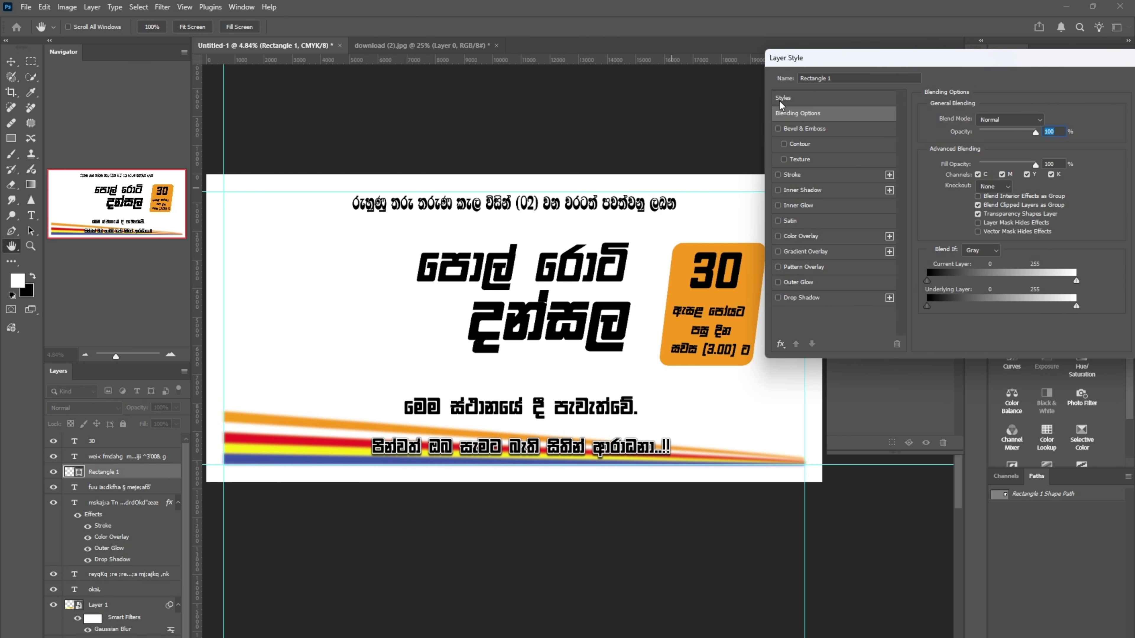
click(793, 175)
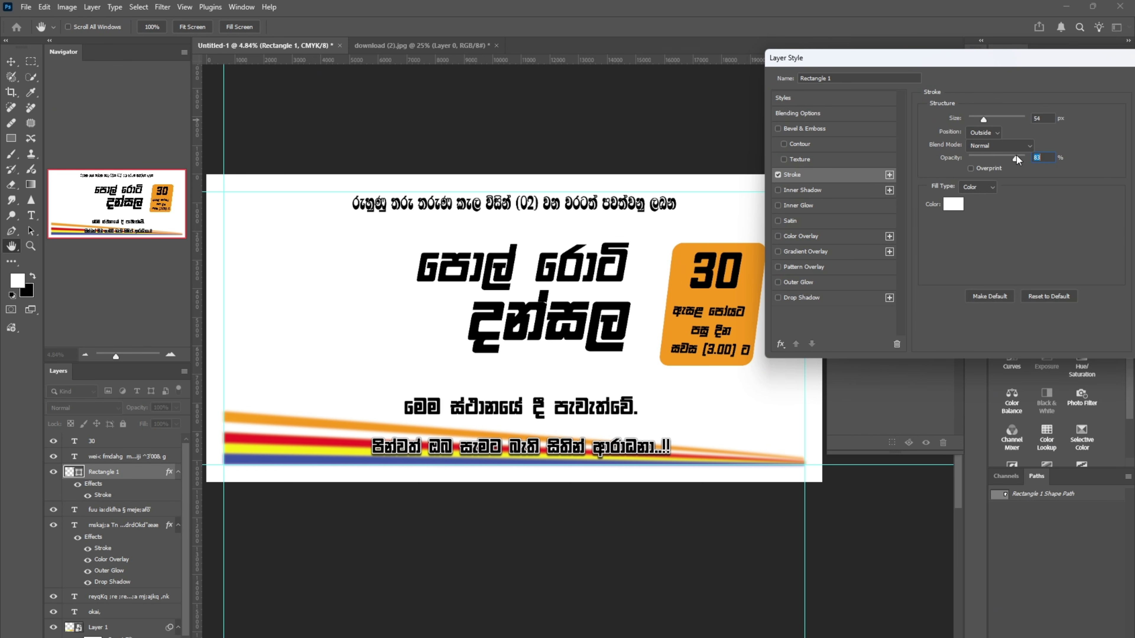
drag(1000, 153, 1004, 154)
click(954, 204)
drag(760, 293, 773, 330)
click(914, 172)
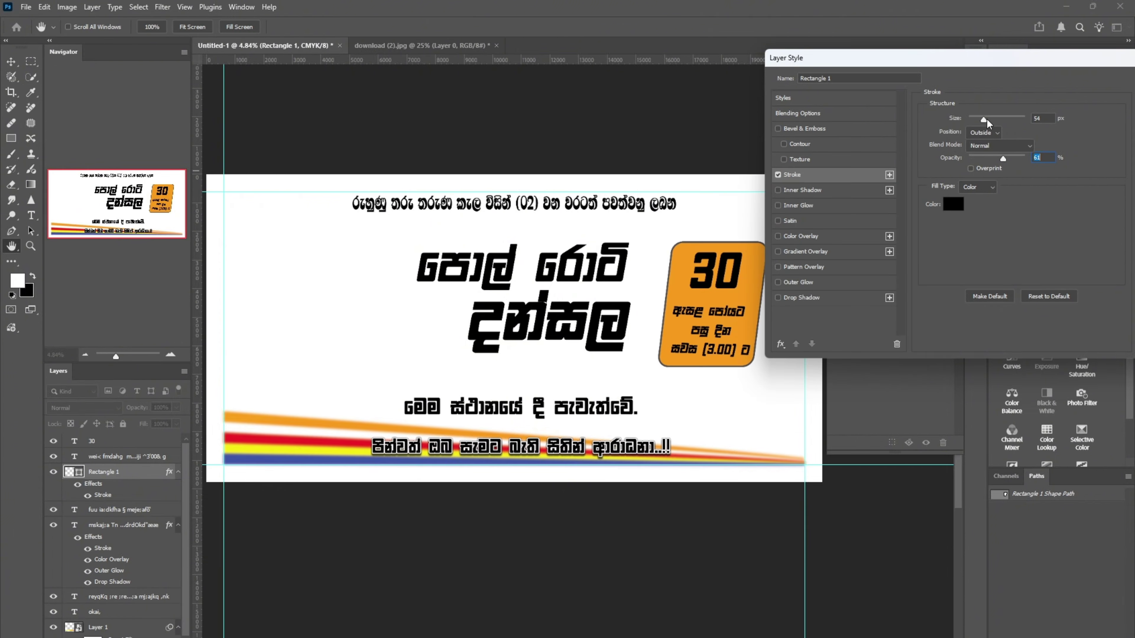
- Add a smooth Inner Bevel with 667% depth, 70 px size and 5 px soften to the orange rectangle, and apply its styles
click(805, 129)
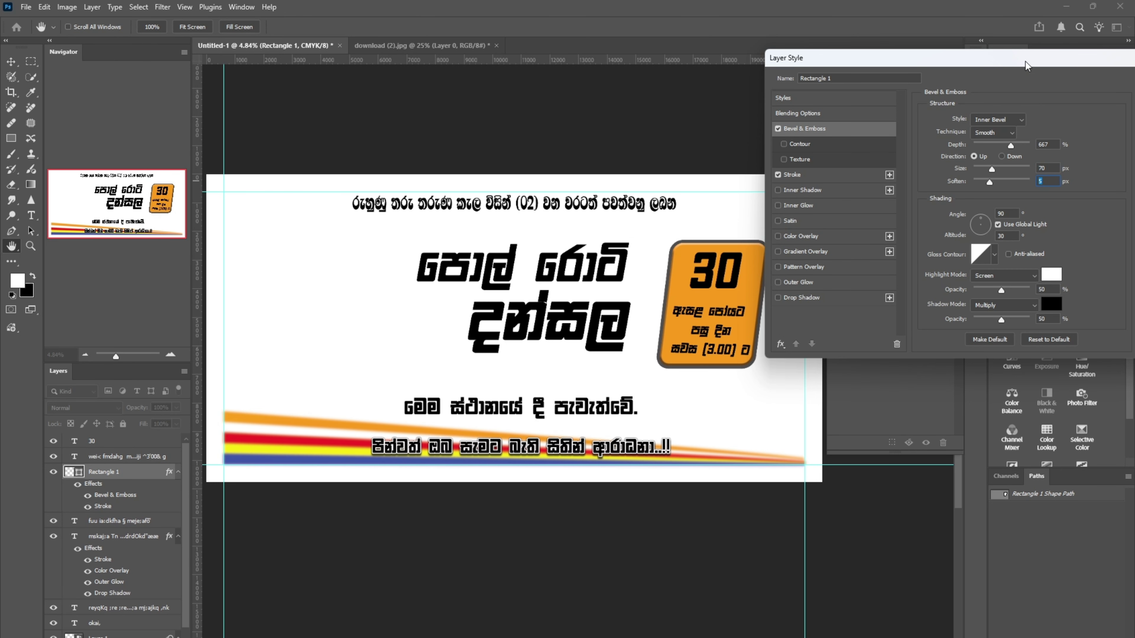
drag(1025, 62, 776, 62)
click(938, 78)
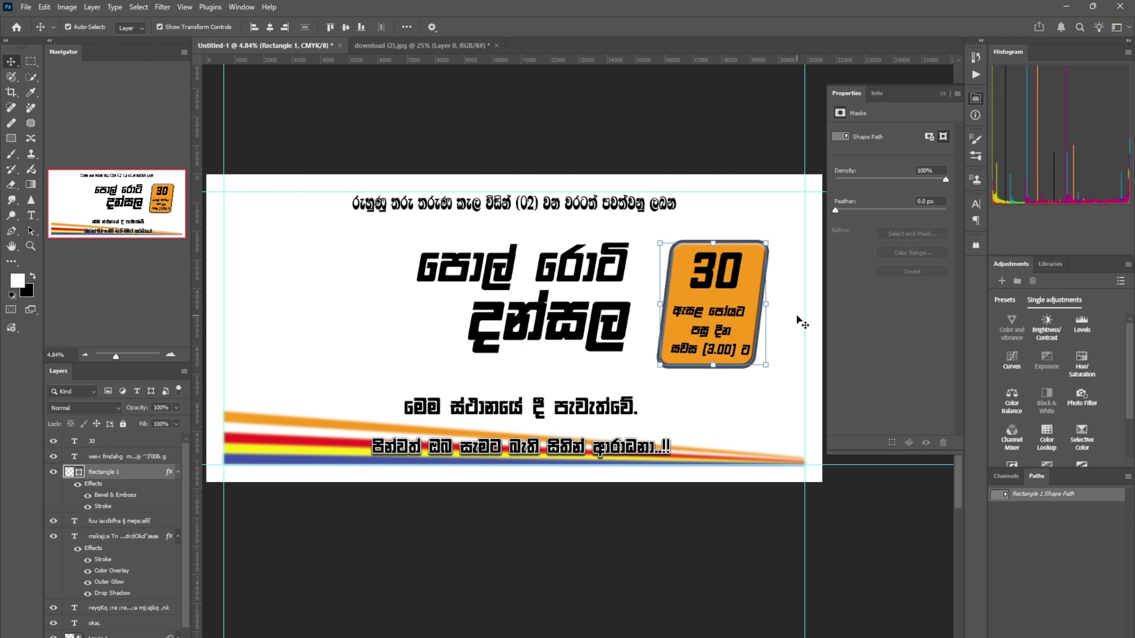
- Group the "30" text and the date and time text inside the orange rectangle
scroll(767, 319, up, 4)
click(721, 260)
shift+click(710, 336)
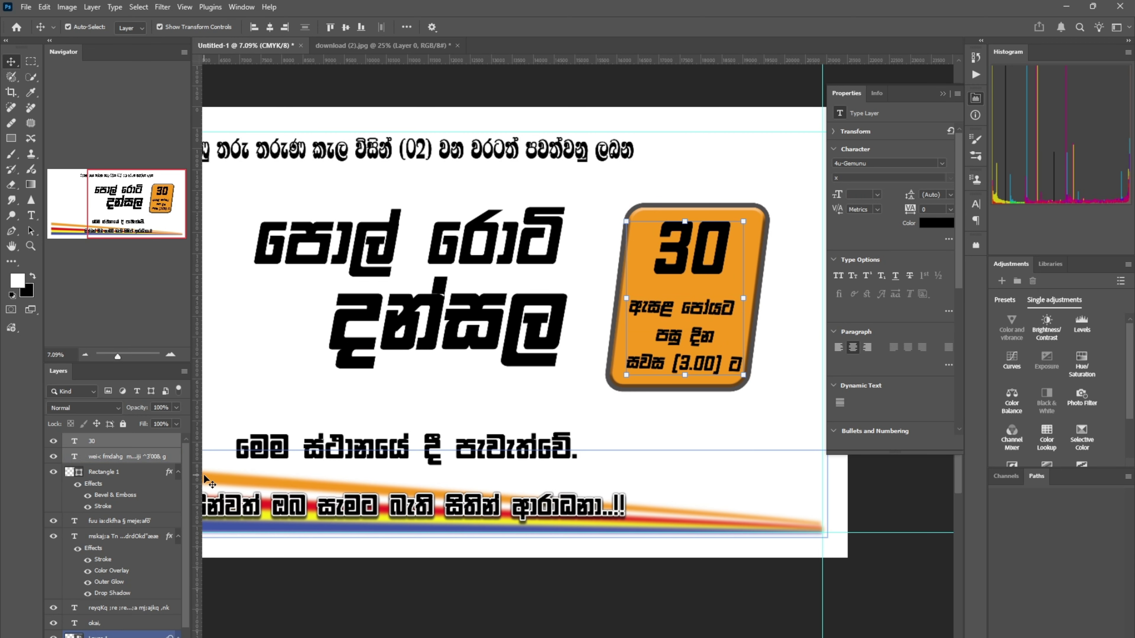
key(ctrl+g)
- Add a white Color Overlay to the group of texts inside the orange rectangle
double_click(144, 442)
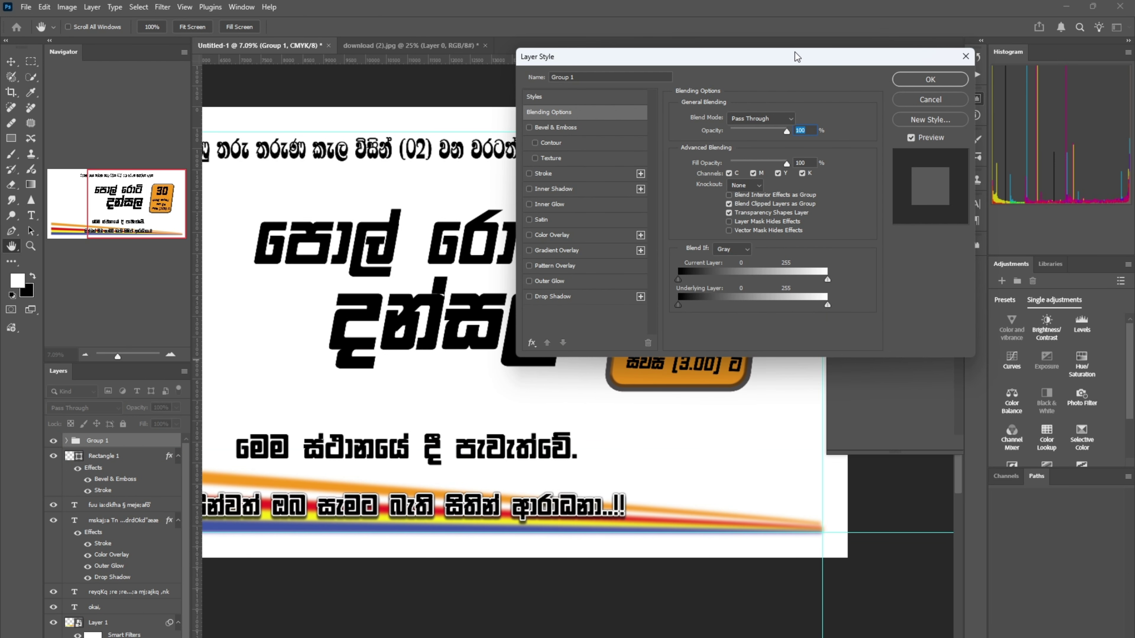
drag(797, 56, 937, 288)
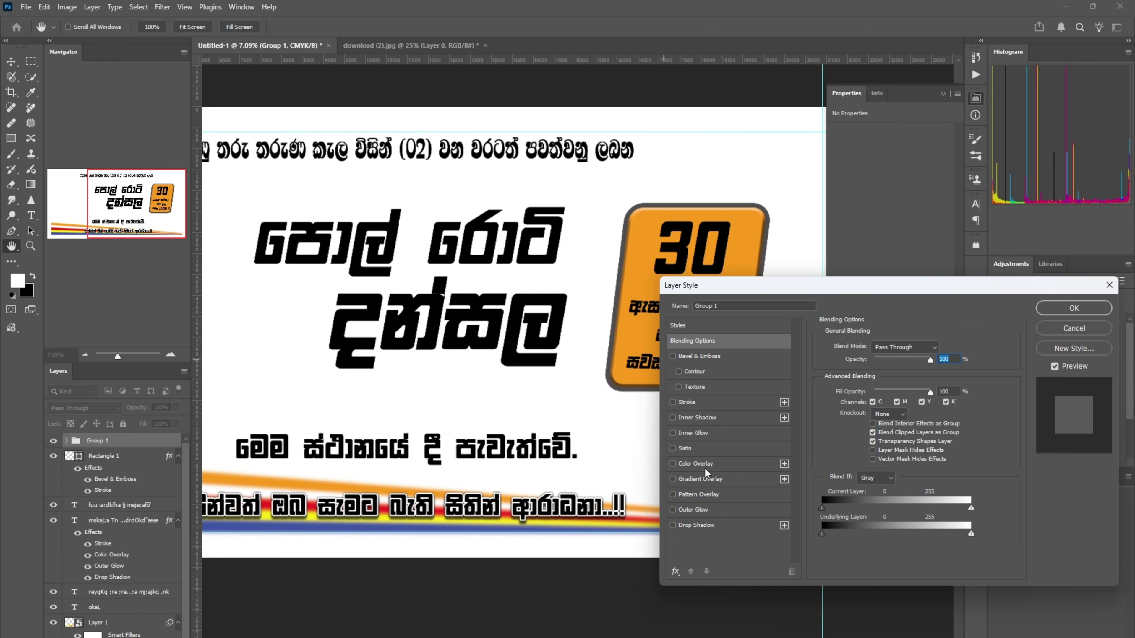
click(705, 465)
click(942, 348)
click(628, 178)
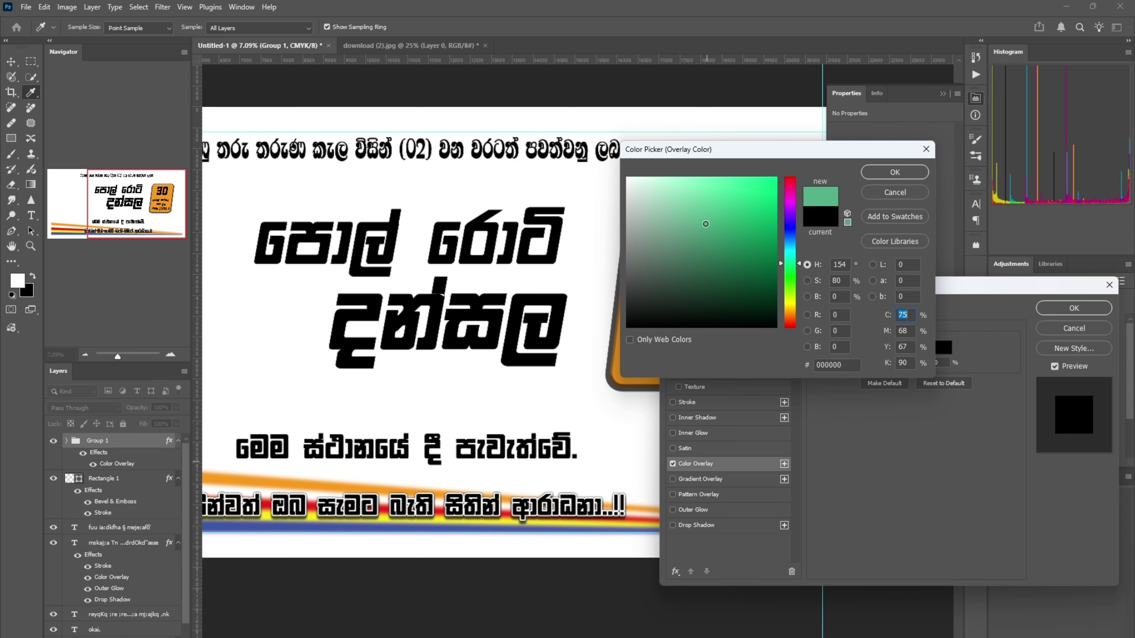
click(894, 179)
drag(896, 285, 873, 291)
- Add a black outside Stroke of 84 px at 100% opacity and an Inner Bevel to the text group, and apply the styles
click(681, 410)
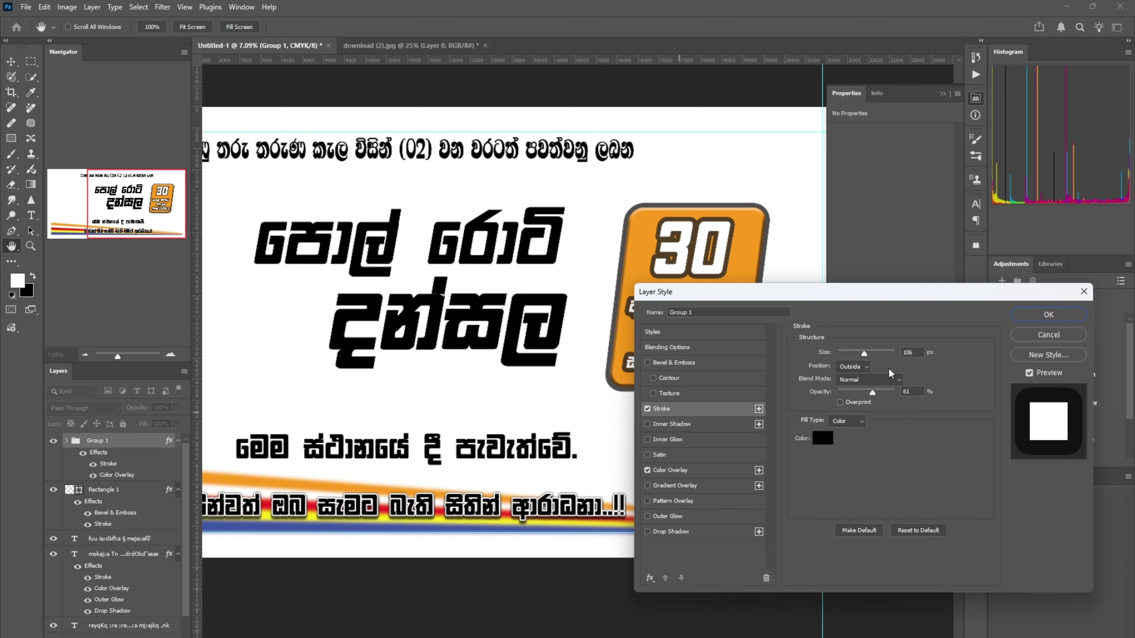
drag(874, 393, 895, 393)
mouse_move(863, 354)
mouse_down()
mouse_move(892, 378)
mouse_move(838, 376)
mouse_move(852, 377)
mouse_move(853, 399)
mouse_up()
click(714, 364)
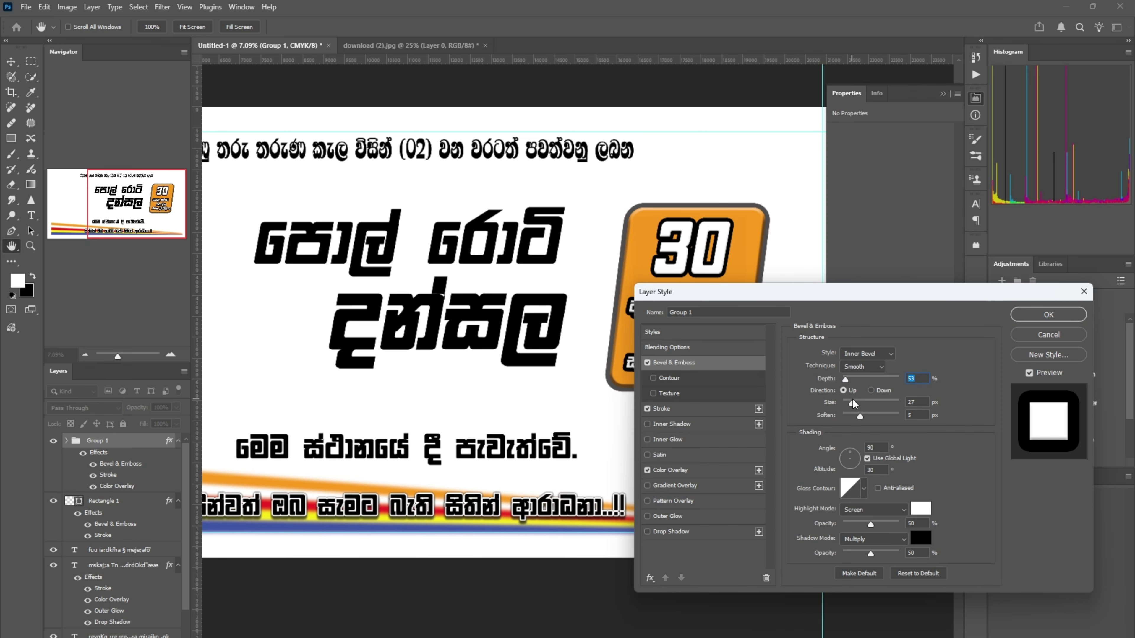
click(1046, 315)
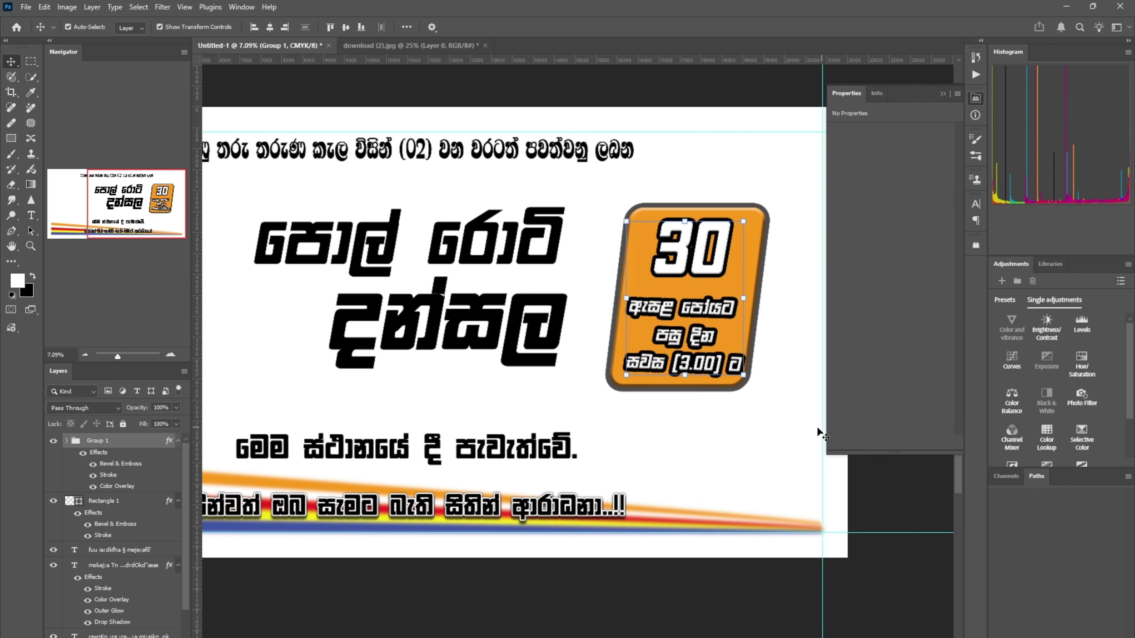
- Examine the styled orange date box up close and within the whole banner, and review the text group's Stroke settings
click(817, 428)
scroll(697, 308, up, 5)
scroll(700, 306, down, 7)
drag(677, 362, 683, 395)
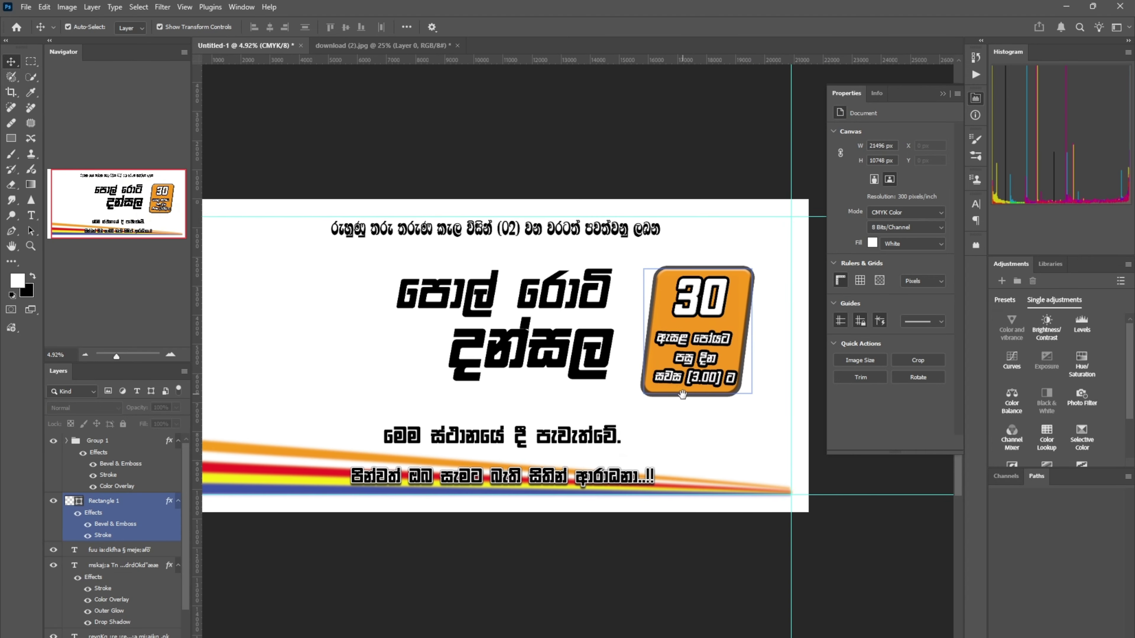
click(682, 395)
scroll(682, 393, up, 1)
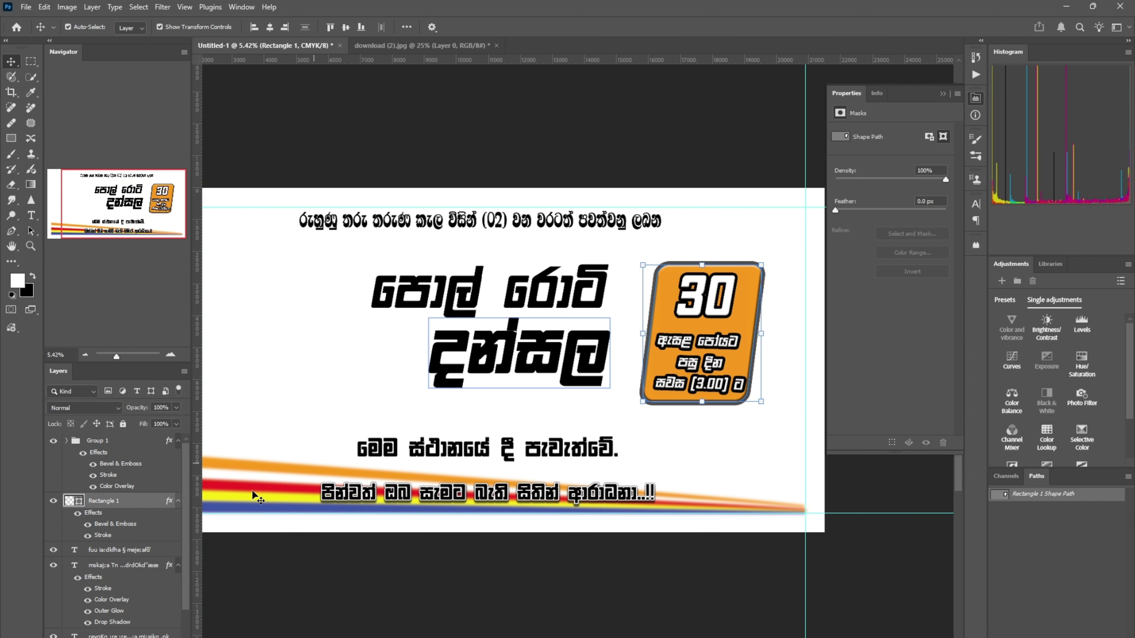
double_click(129, 441)
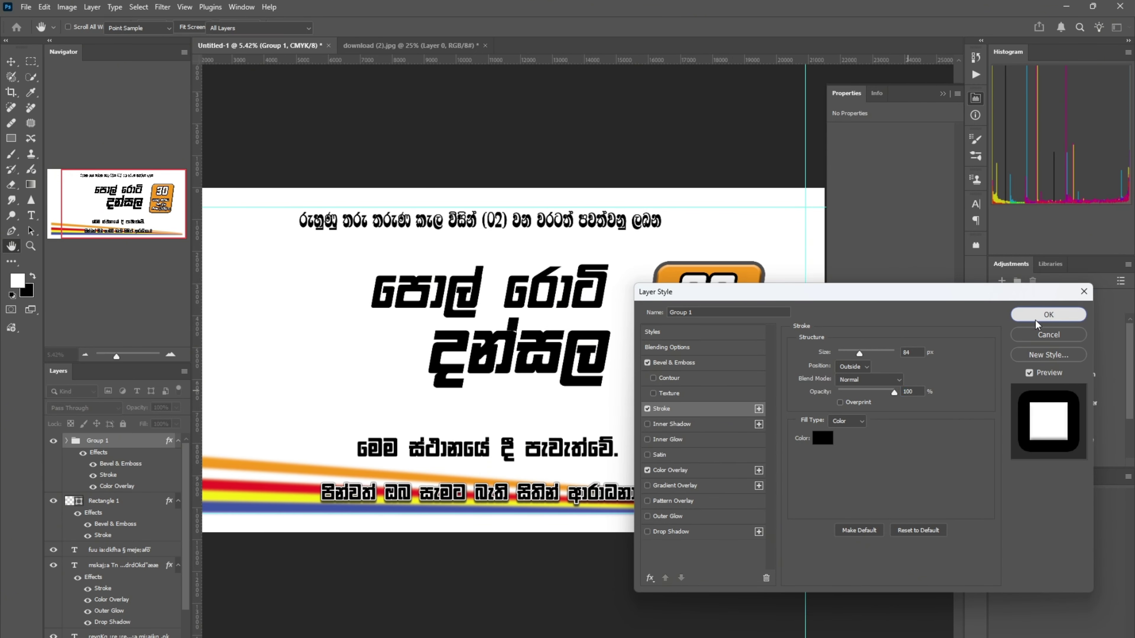
click(1048, 314)
click(789, 517)
scroll(639, 520, down, 3)
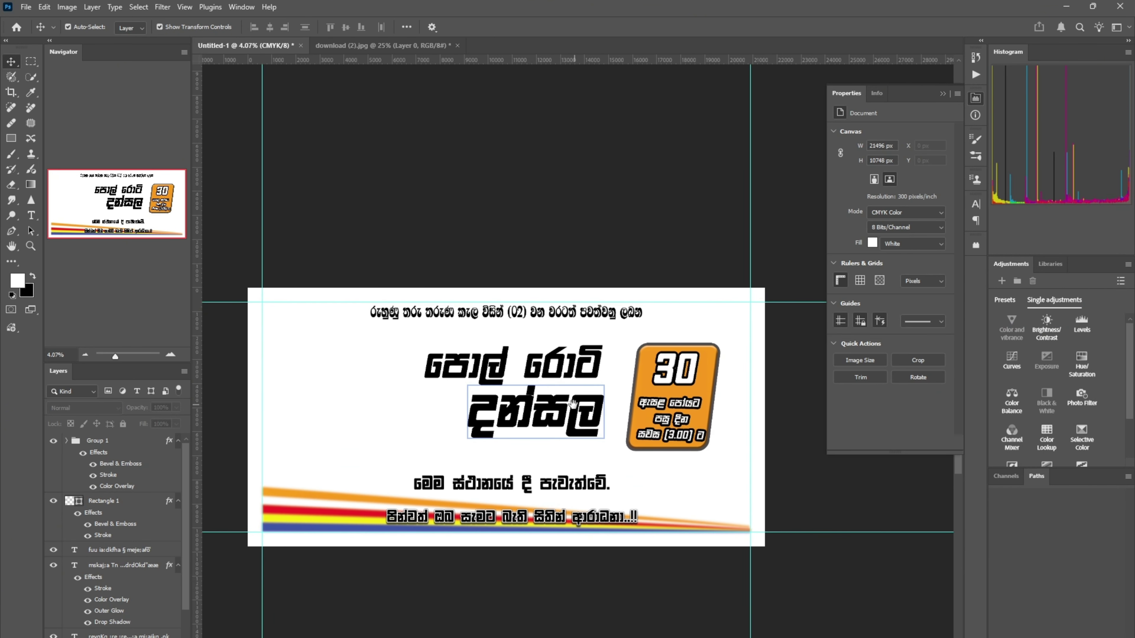
- Add an orange linear Gradient Overlay at 90° to the upper line of the large headline
scroll(549, 405, up, 3)
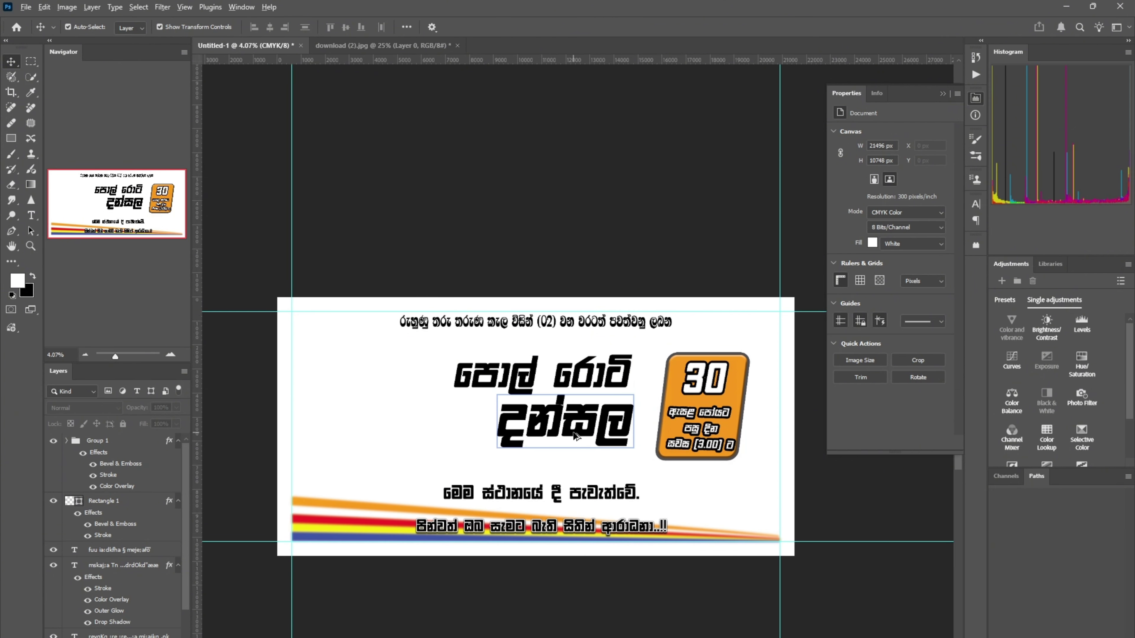
click(621, 349)
click(317, 397)
click(588, 375)
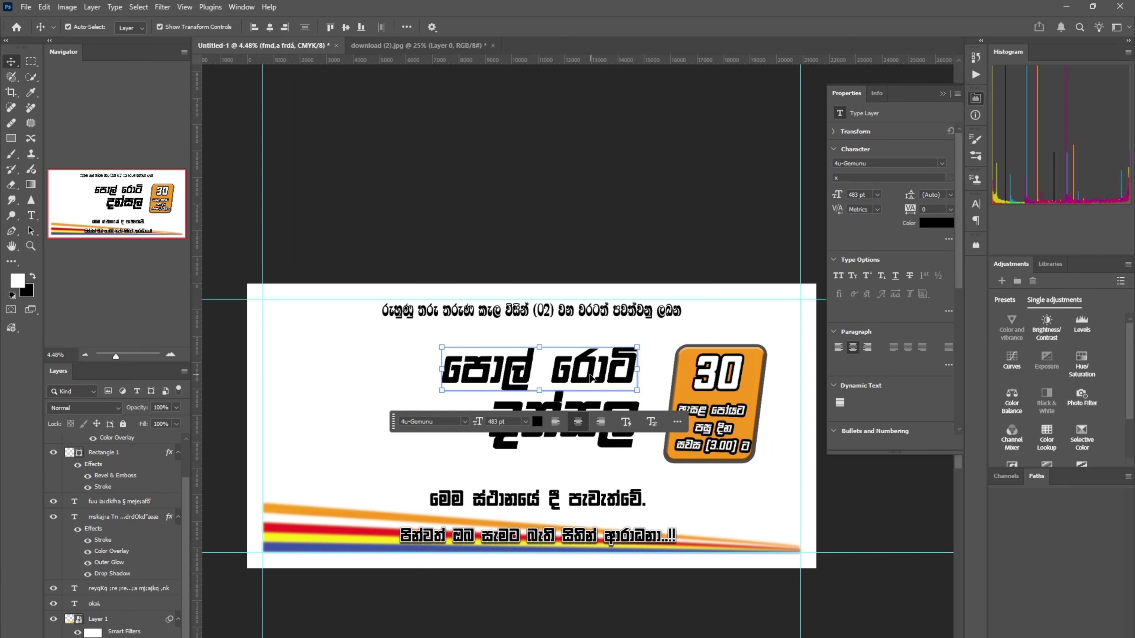
key(Delete)
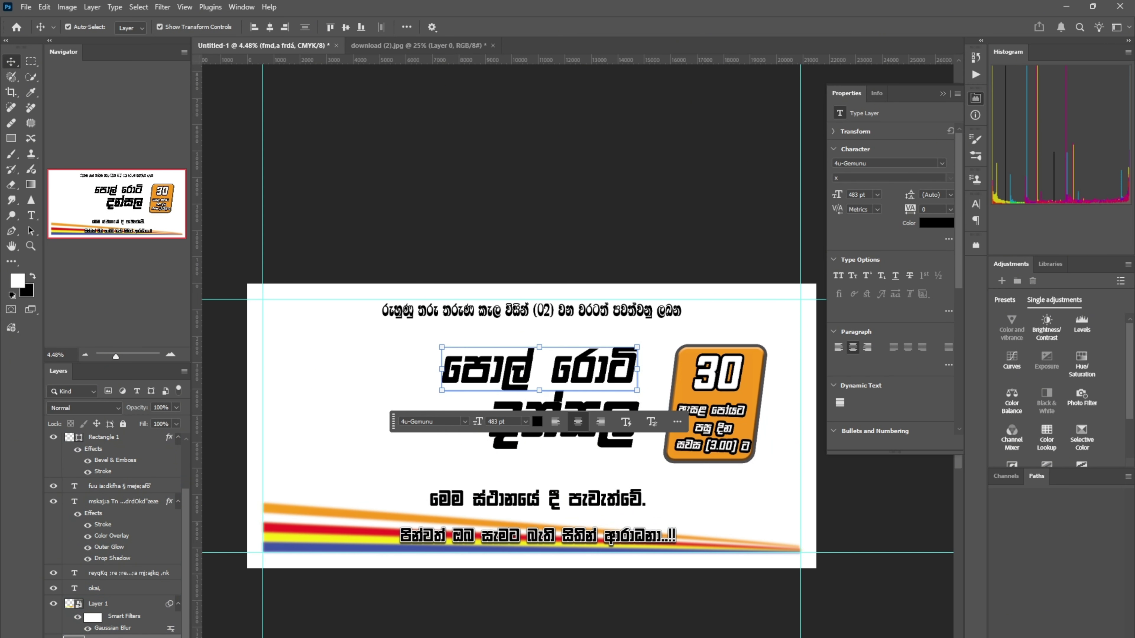
click(53, 637)
double_click(144, 637)
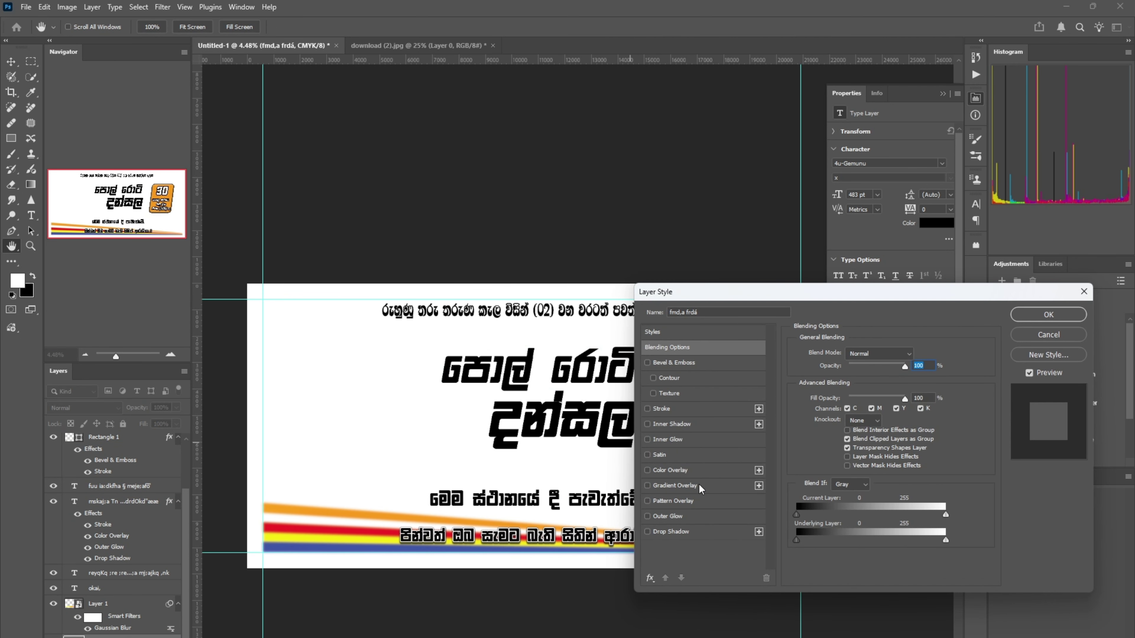
click(686, 491)
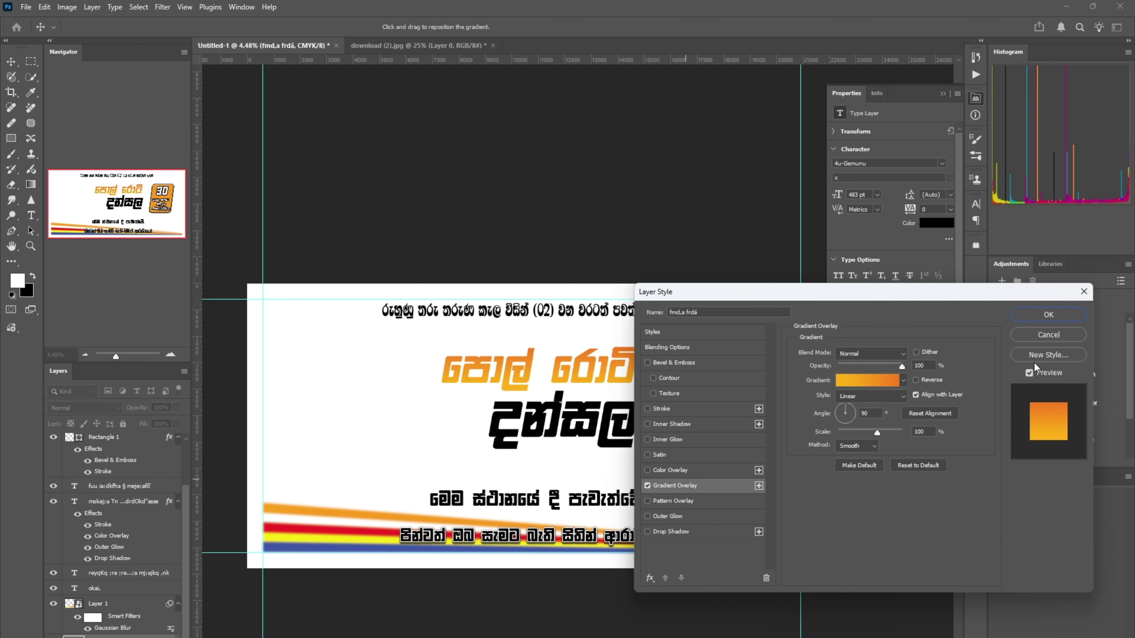
- Add a black outside Stroke of 95 px at 100% opacity to the upper headline line and apply the styles
click(665, 409)
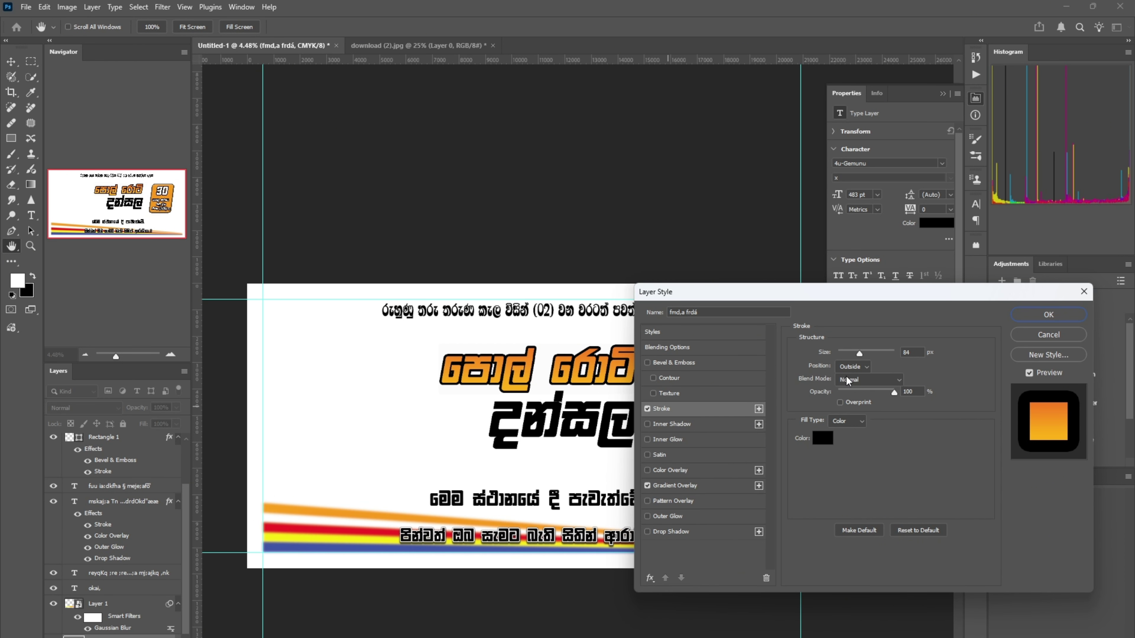
drag(862, 352, 864, 351)
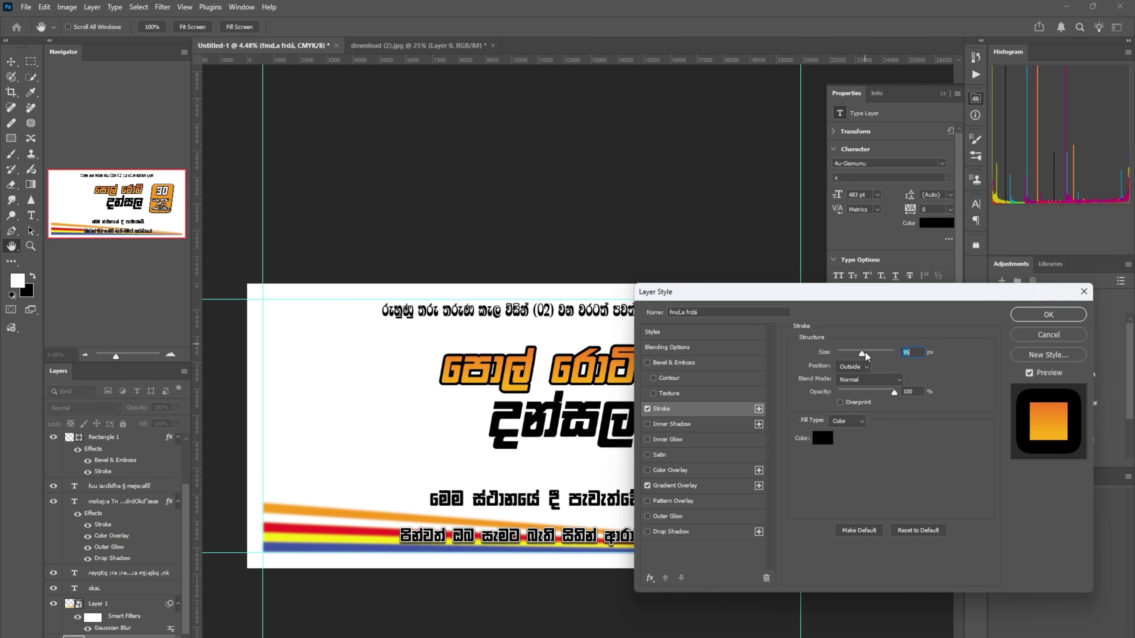
click(1041, 319)
- Add a linear Gradient Overlay at 90° to the lower line of the large headline
click(619, 440)
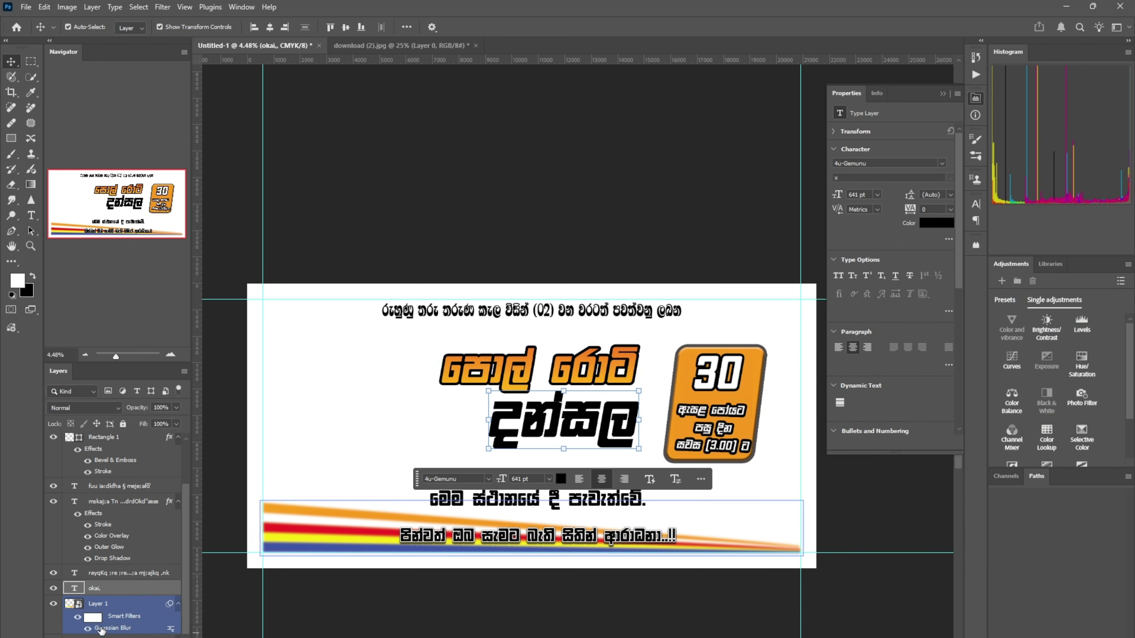
double_click(152, 590)
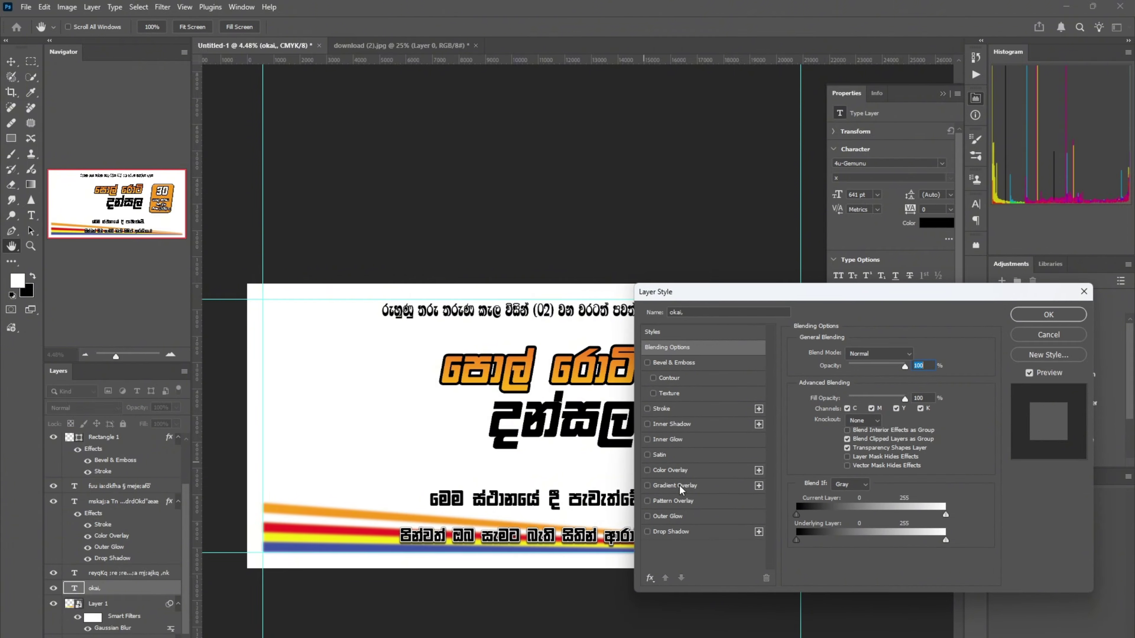
click(670, 486)
- Set the lower headline's gradient overlay to a solid golden-yellow preset from the Resource Boy Yellow Gradients group
click(878, 381)
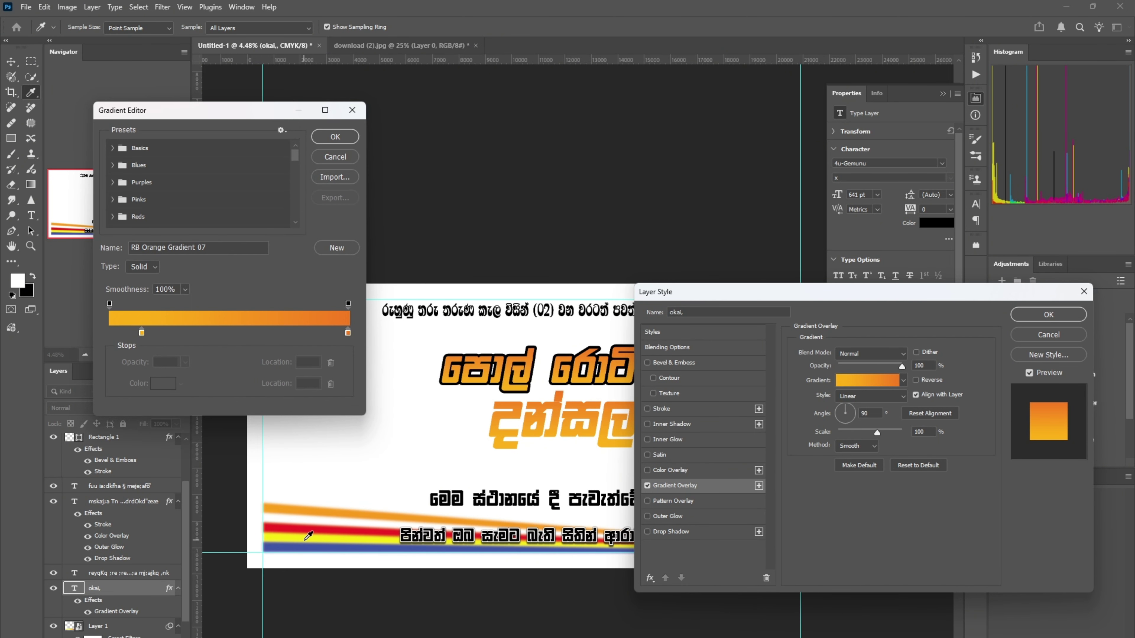
scroll(163, 202, down, 10)
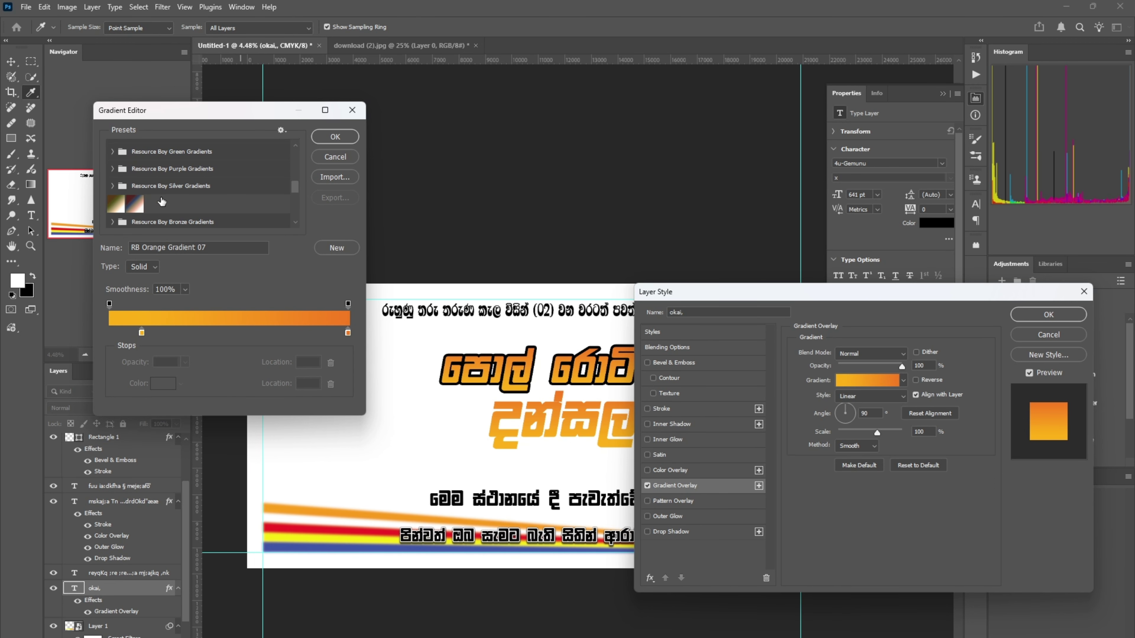
scroll(163, 202, down, 3)
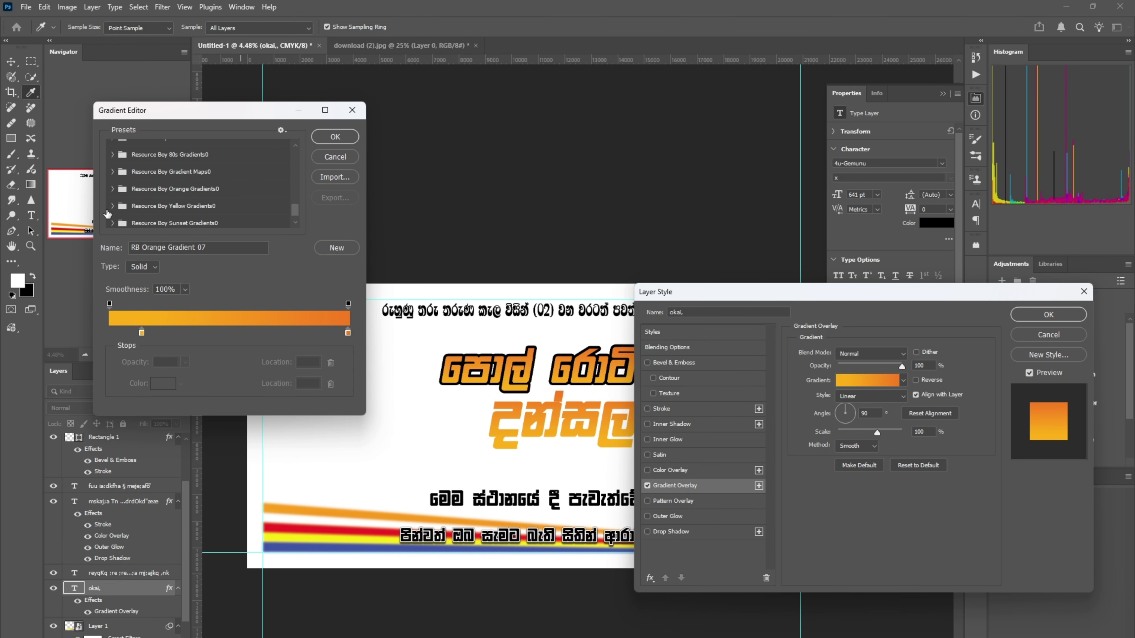
click(112, 206)
click(188, 222)
click(170, 222)
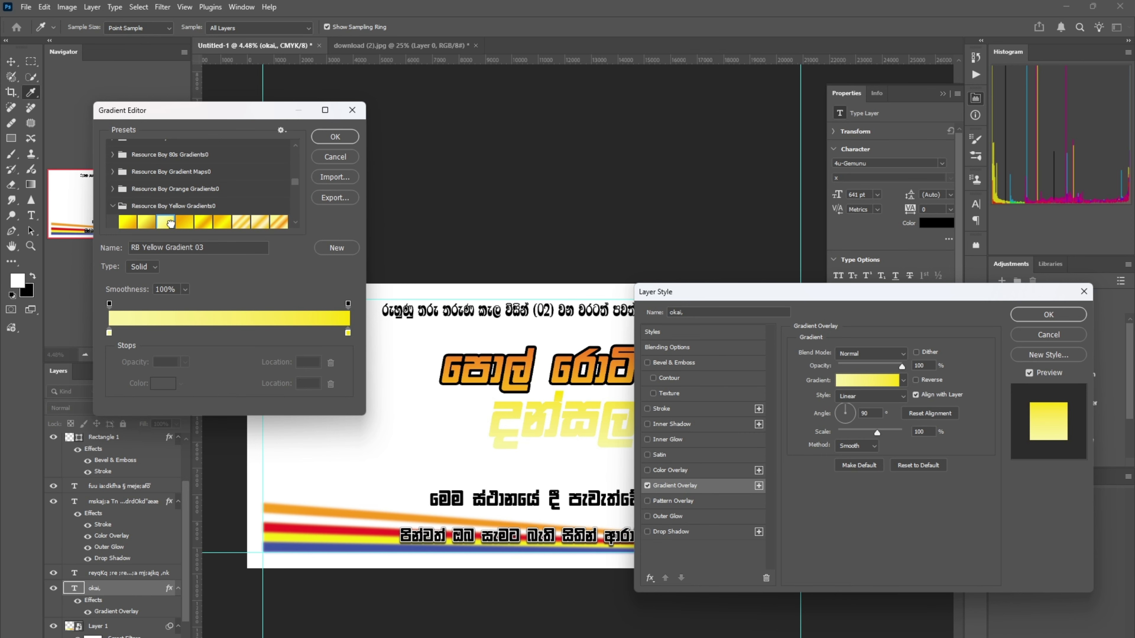
click(134, 223)
click(147, 222)
click(256, 222)
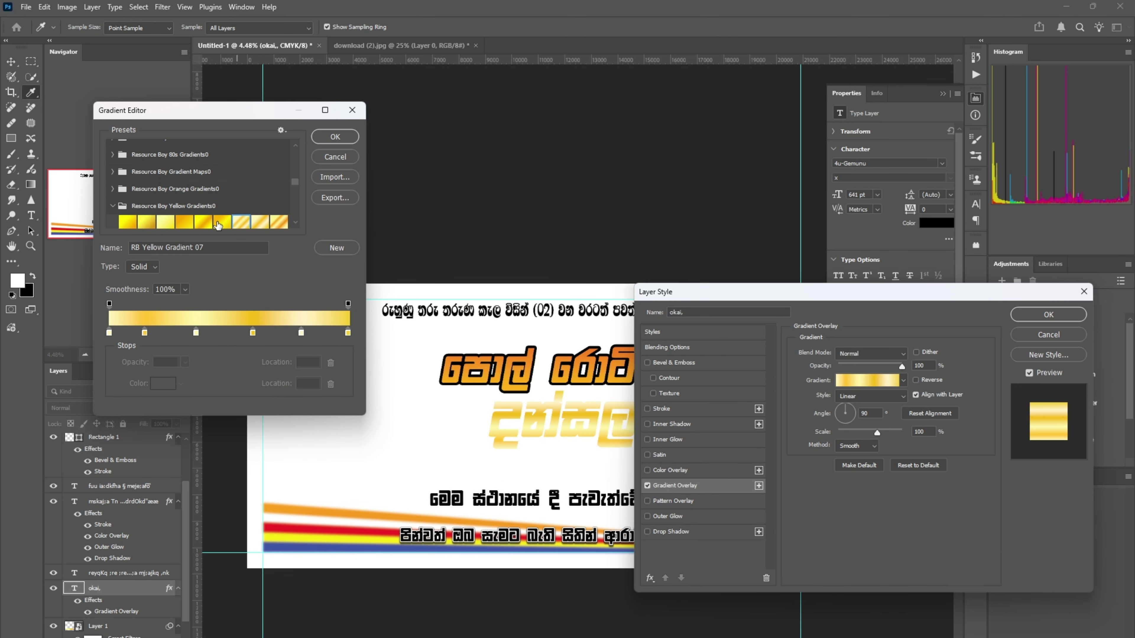
click(220, 223)
click(334, 136)
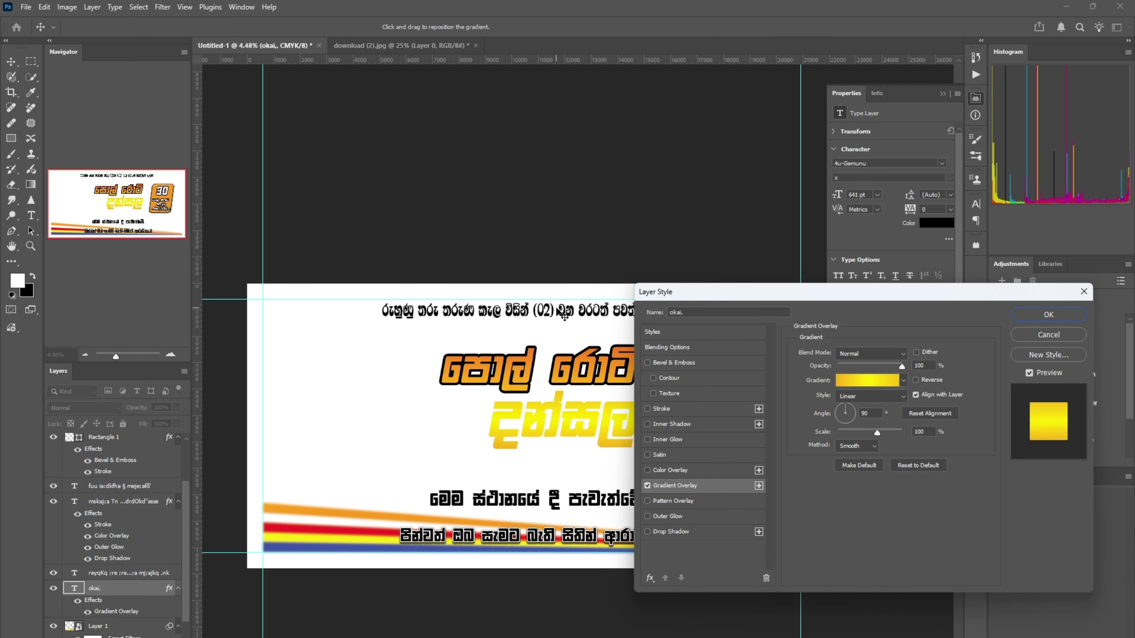
- Add a black outside Stroke at 100% opacity to the lower headline line, fine-tune its size, and apply the styles
click(673, 413)
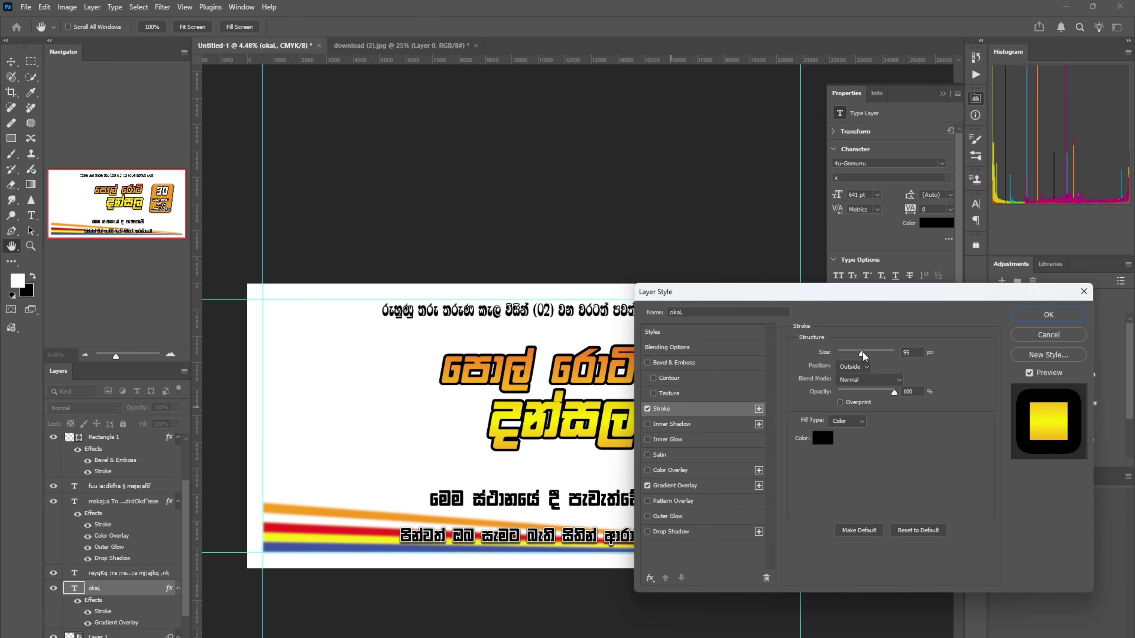
drag(863, 353, 860, 355)
click(1032, 316)
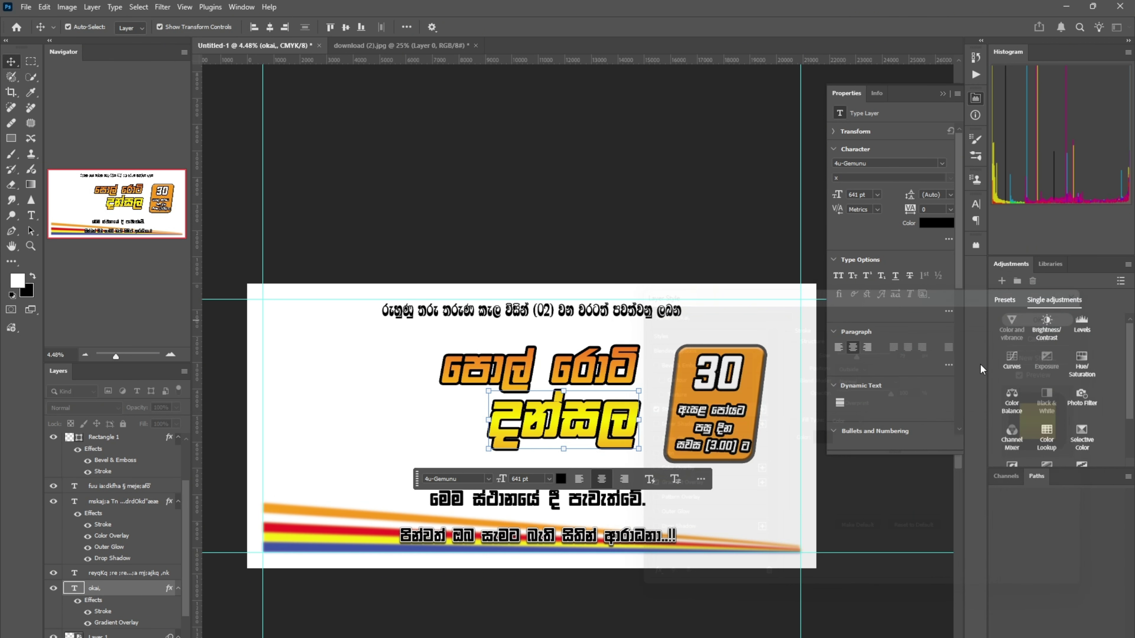
- Nudge the lower headline line slightly to the right and the upper headline line slightly to the left
click(551, 266)
scroll(487, 403, up, 3)
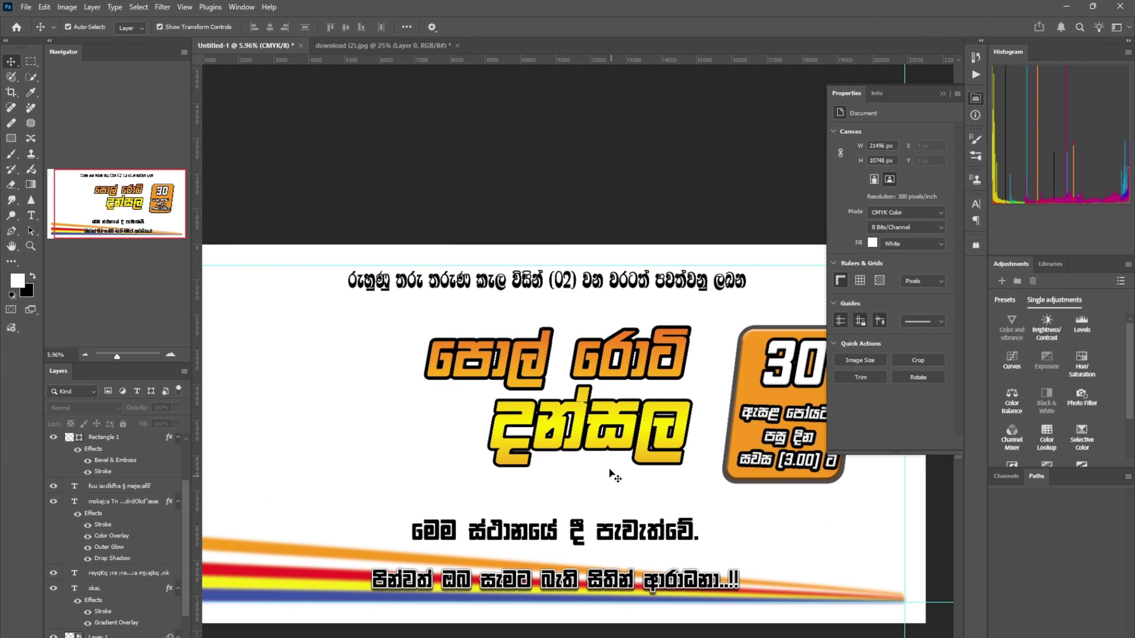
drag(605, 461, 614, 459)
drag(628, 357, 626, 356)
click(646, 265)
scroll(644, 264, down, 5)
scroll(642, 265, up, 4)
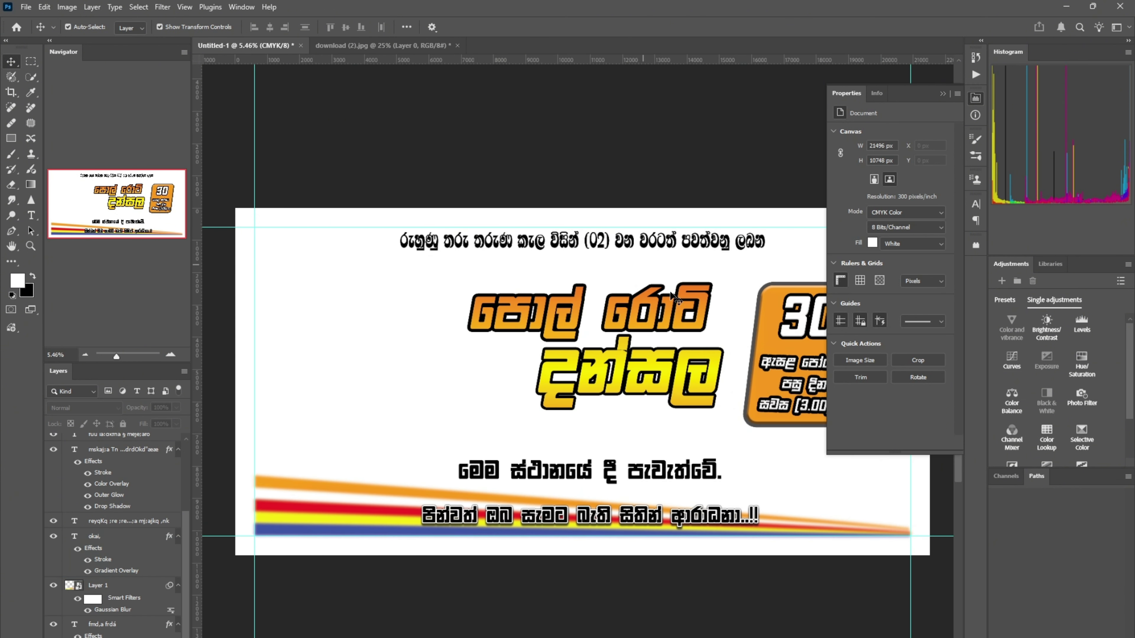
scroll(677, 300, up, 2)
click(497, 286)
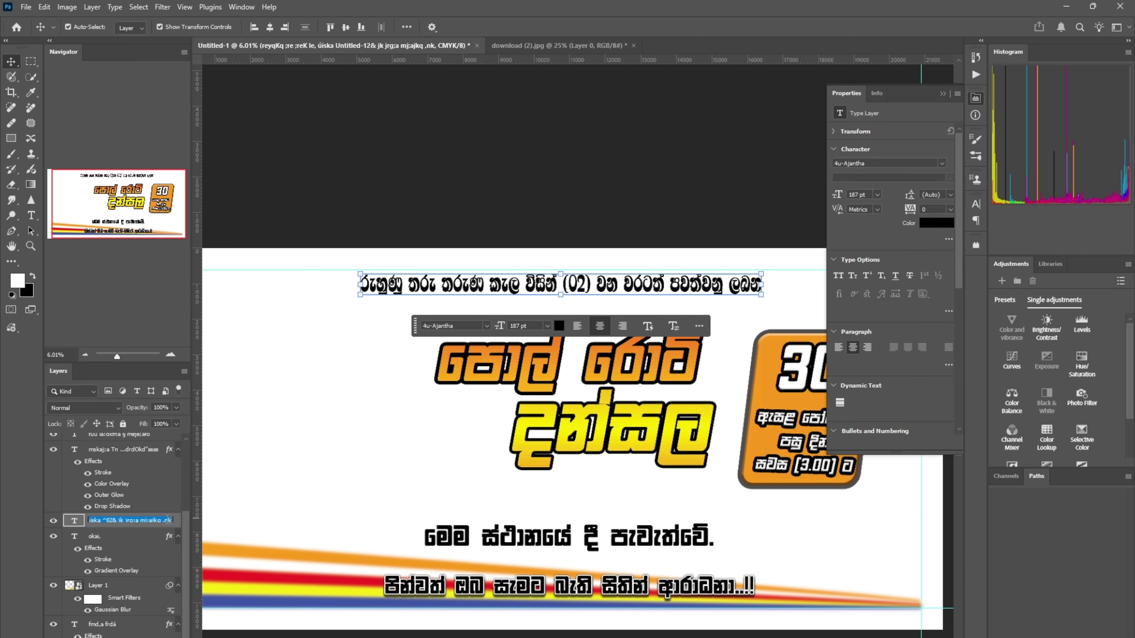
click(206, 483)
scroll(309, 459, down, 3)
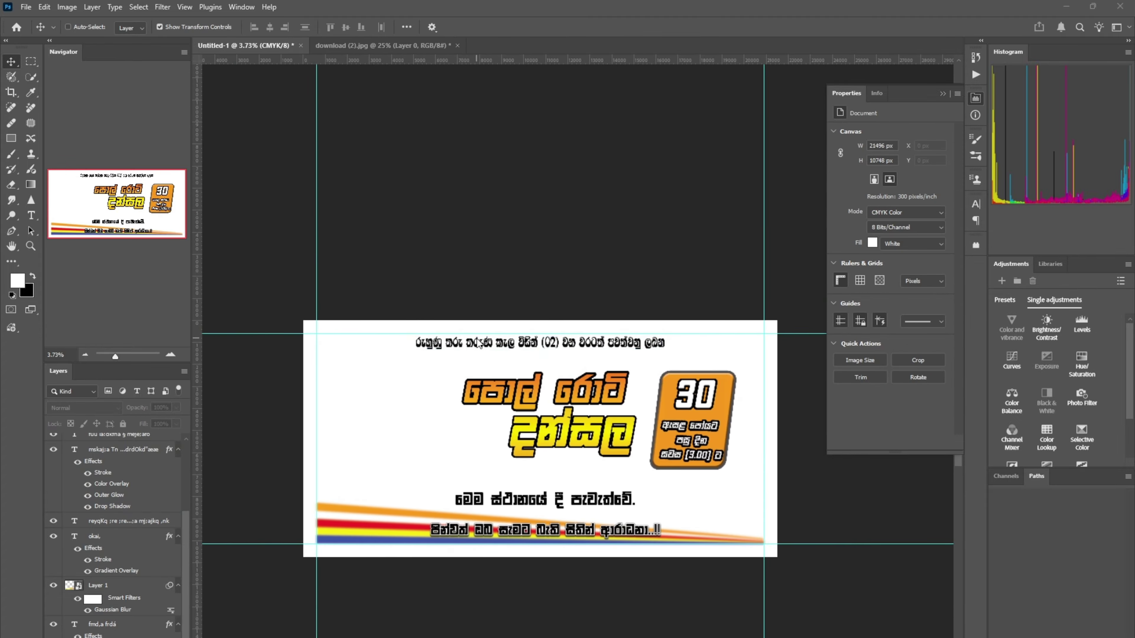
- Open the yellow and green leaf image named download from the Dansal Poster folder
key(ctrl+o)
click(575, 255)
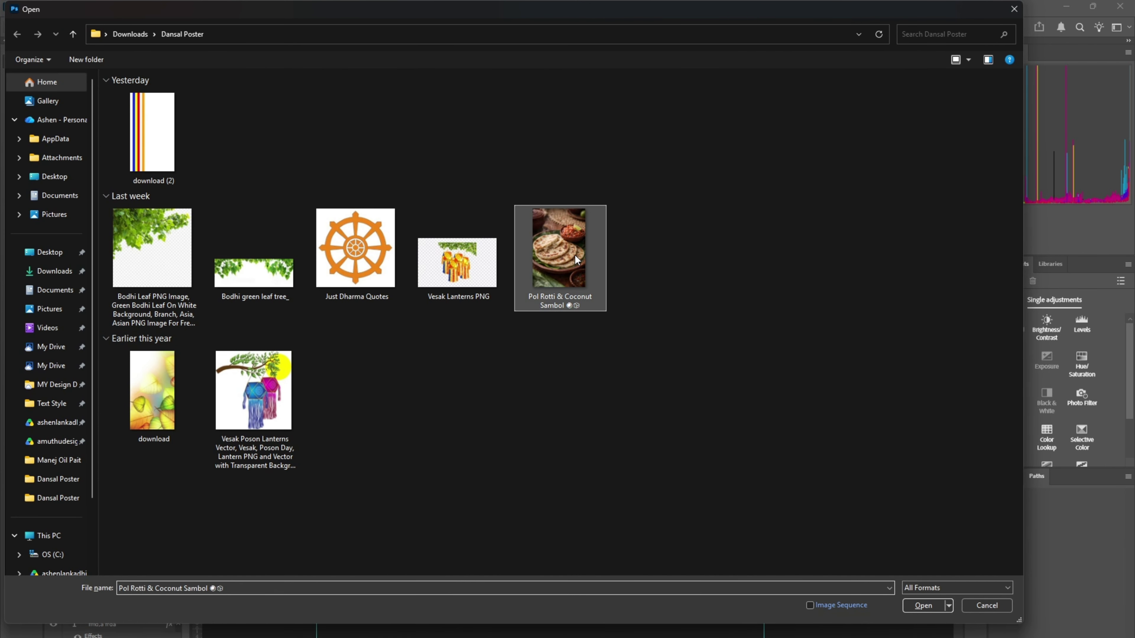
double_click(147, 406)
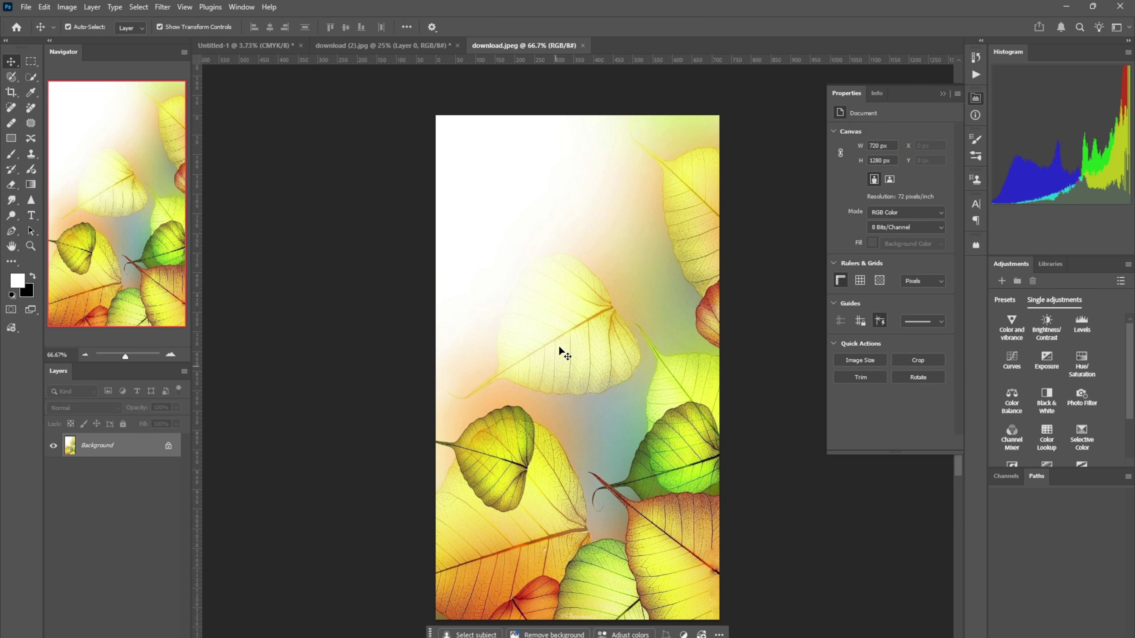
- Bring the leaf image into the Untitled-1 banner as a new layer and convert it to a smart object
click(268, 45)
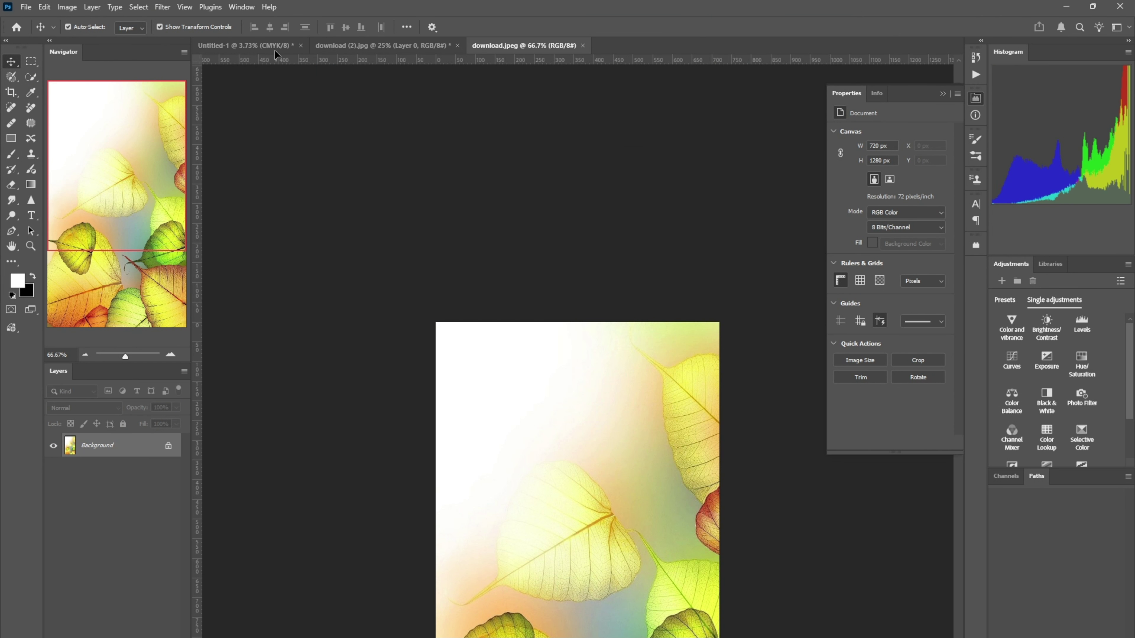
right_click(136, 440)
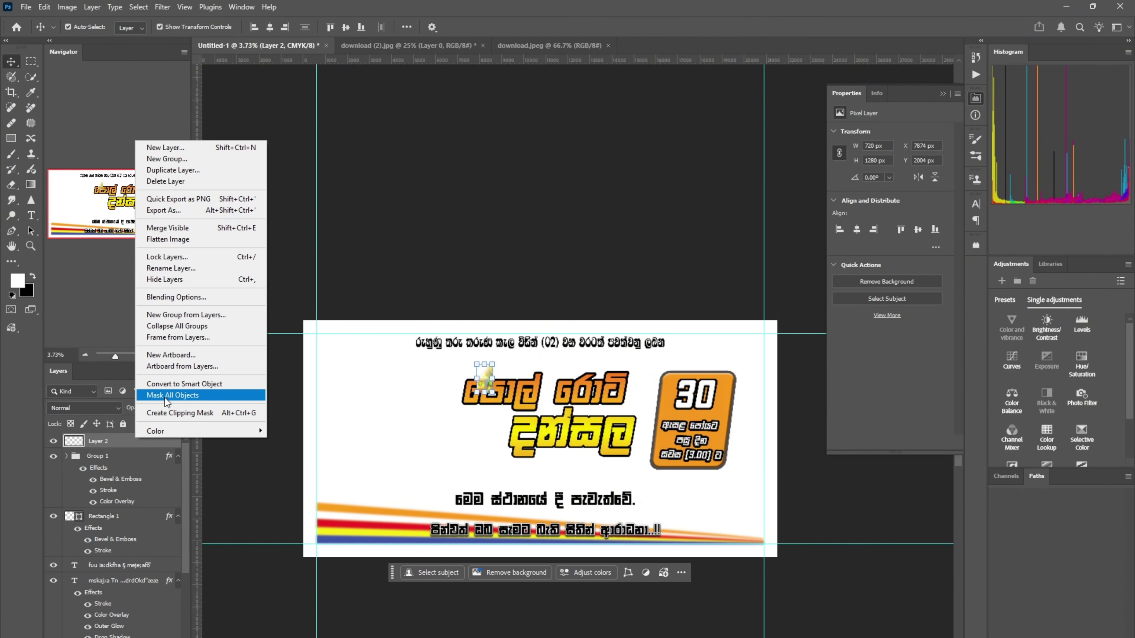
click(165, 384)
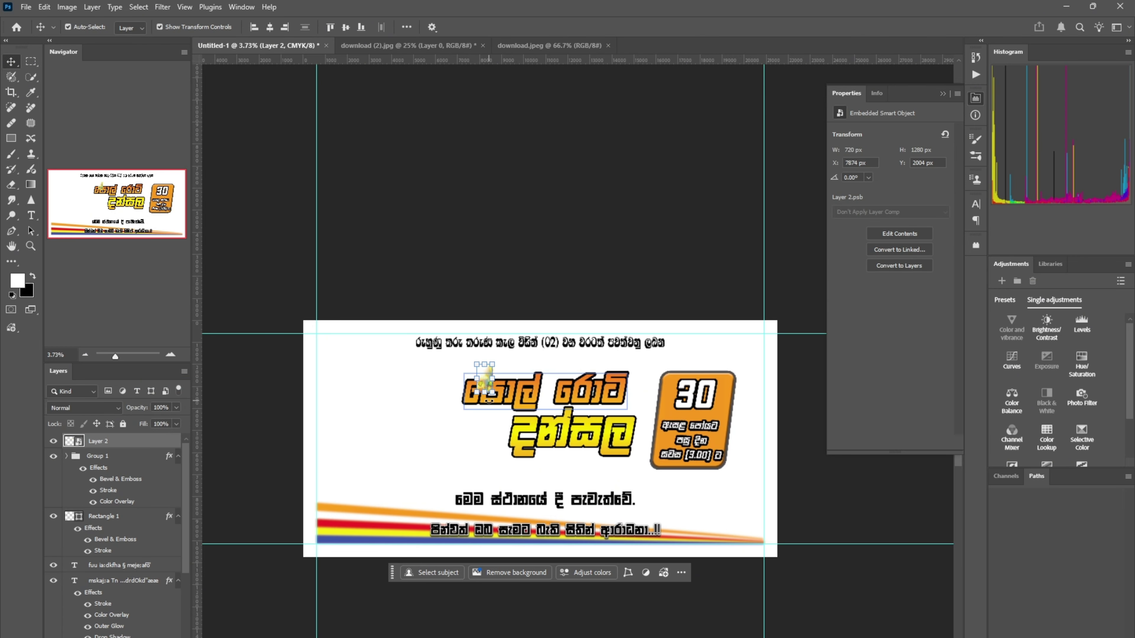
- Enlarge the leaf image, rotate it -90°, stretch it to the banner's guides, flip it horizontally, and apply the transform
drag(492, 392, 560, 513)
drag(525, 440, 537, 474)
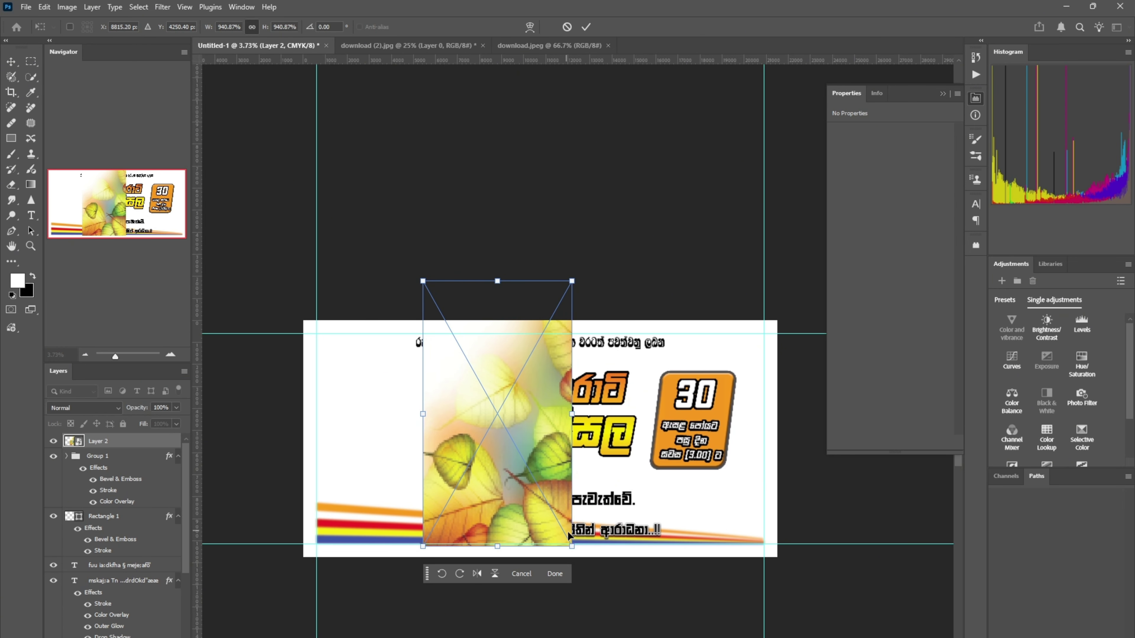
drag(570, 535, 676, 514)
mouse_move(640, 469)
mouse_down()
mouse_move(659, 495)
mouse_move(634, 489)
mouse_up()
drag(675, 435, 764, 441)
drag(539, 532, 540, 544)
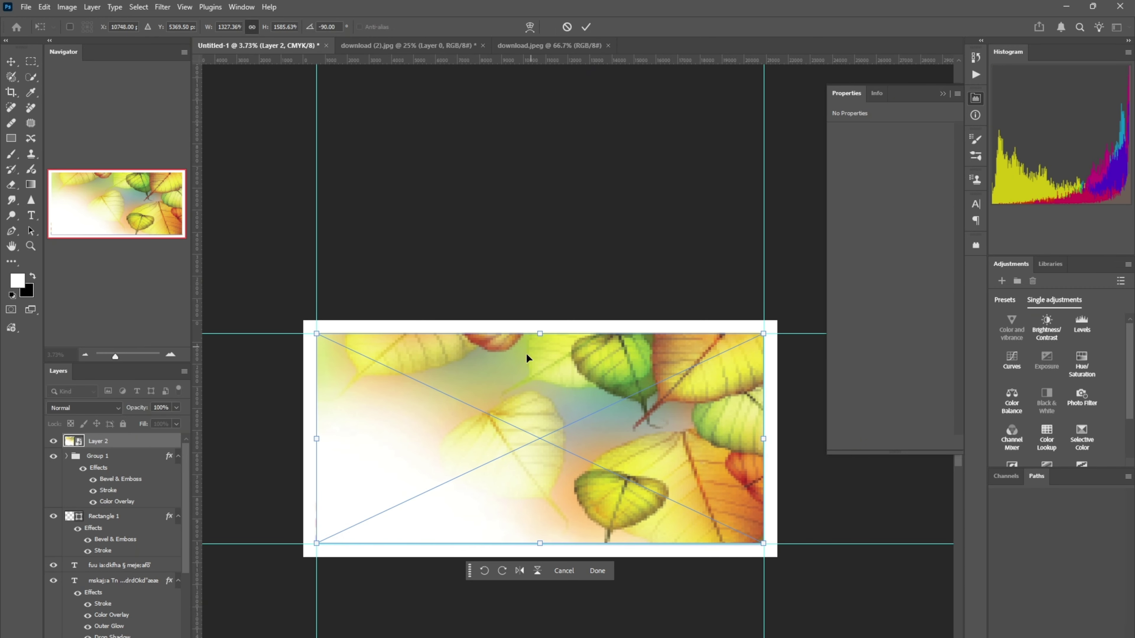
click(519, 572)
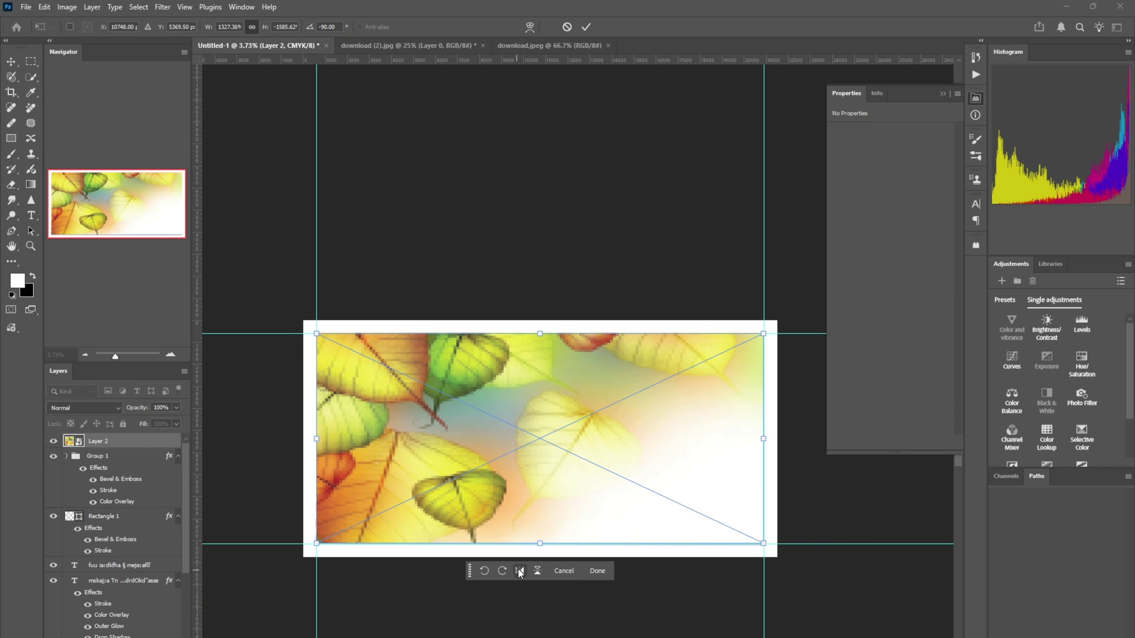
click(596, 572)
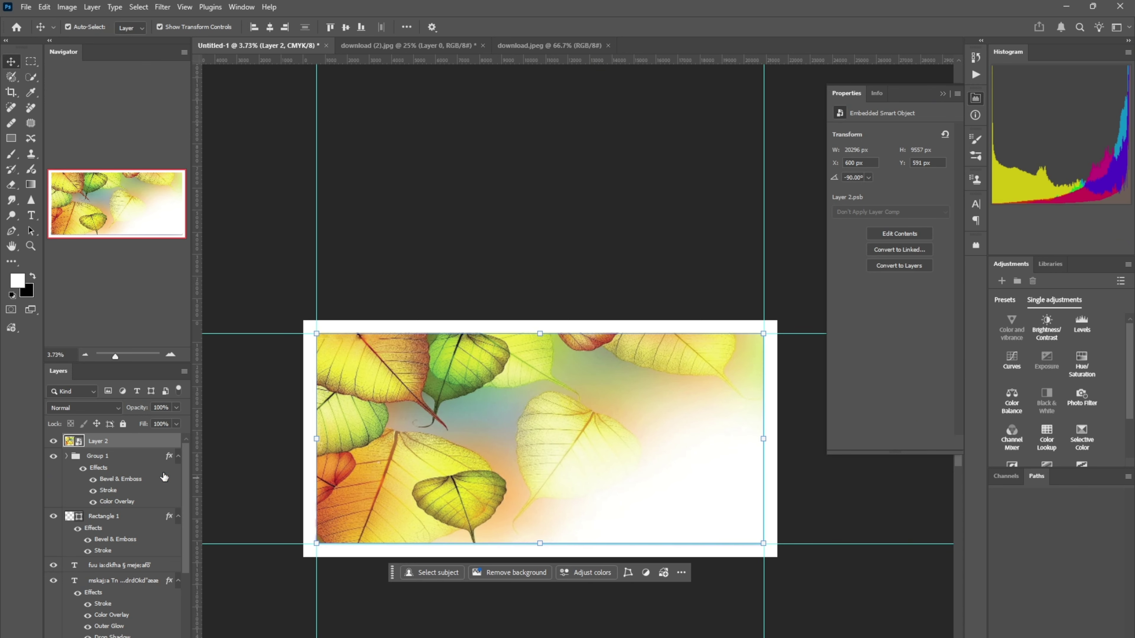
- Place the leaf image behind all the text and flag stripes, and apply a Gaussian Blur with a 141.7-pixel radius
drag(98, 440, 145, 626)
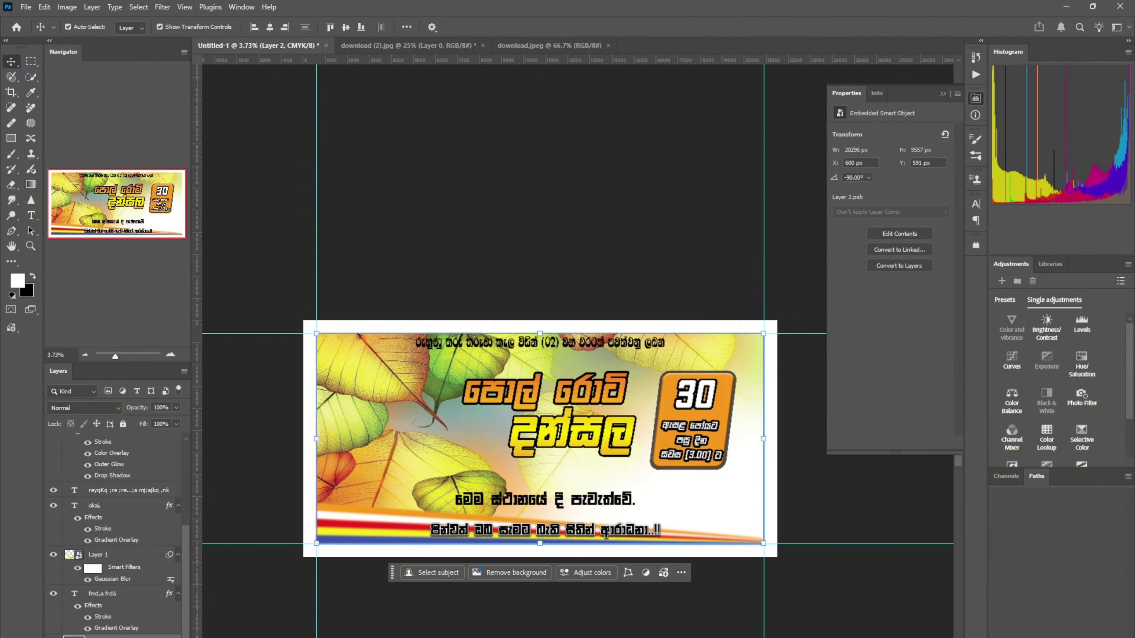
click(162, 7)
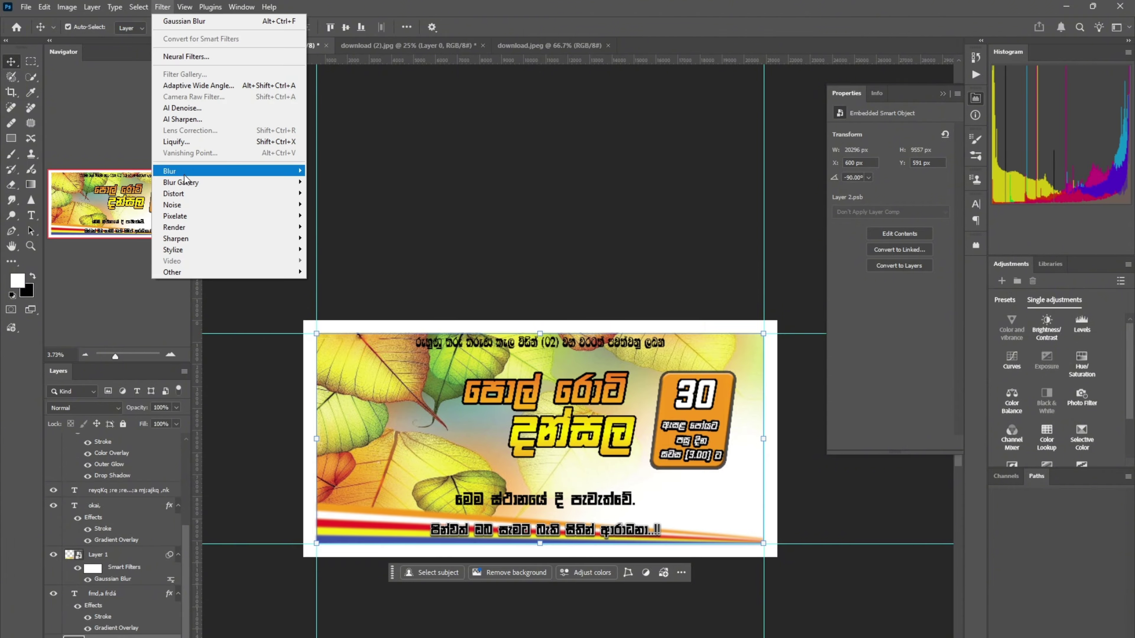
mouse_move(179, 171)
click(328, 216)
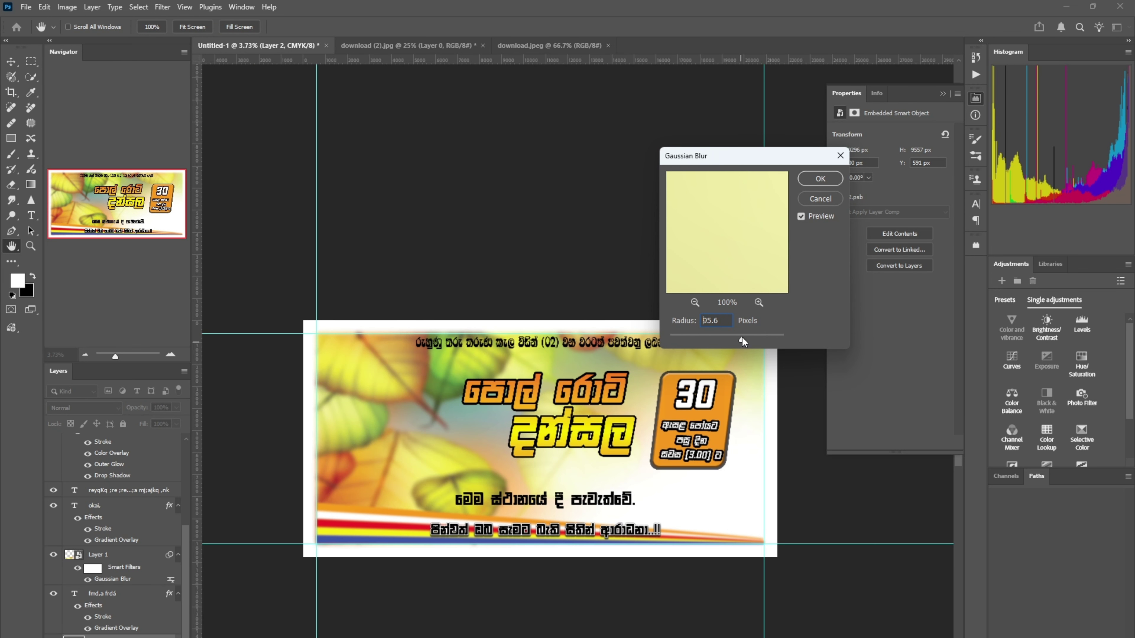
drag(742, 338, 752, 340)
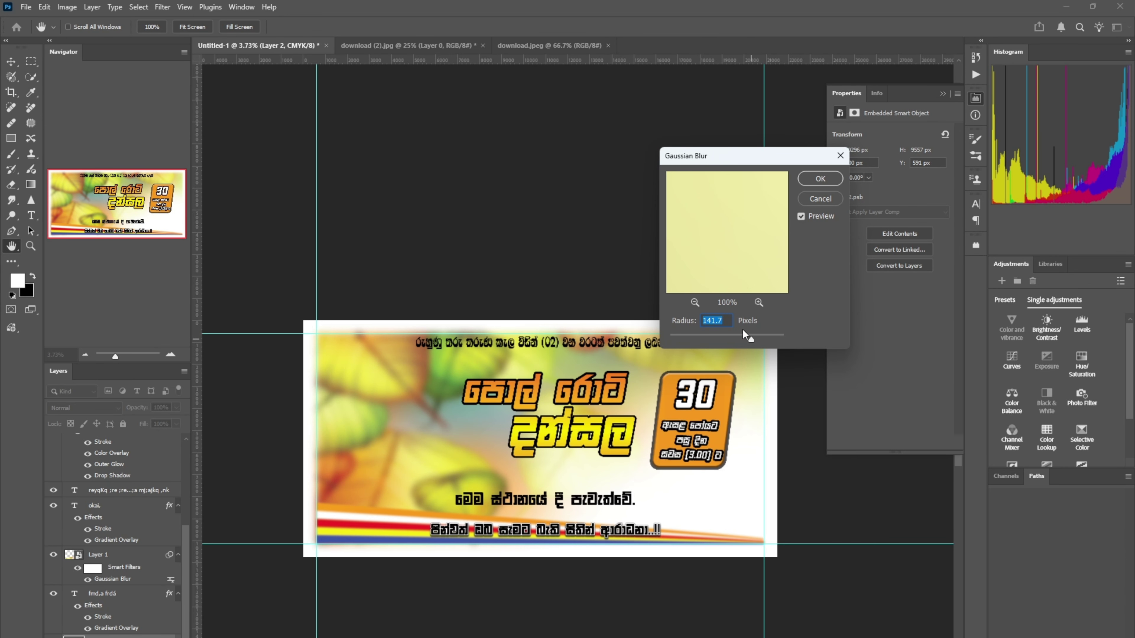
click(820, 179)
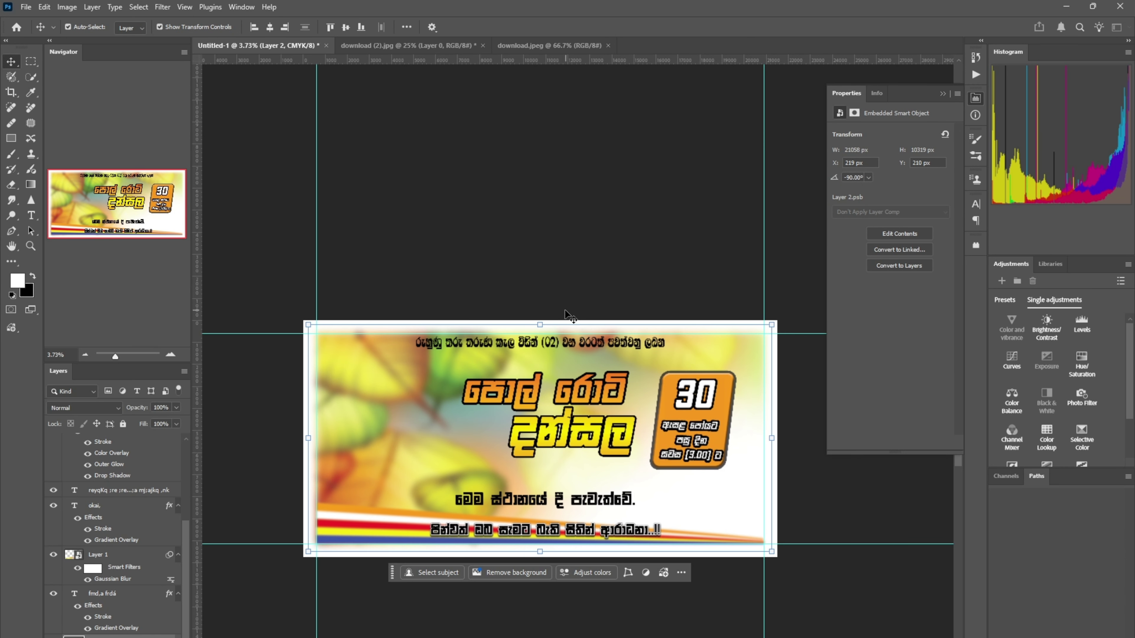
- Copy the wording of the plain black text line at the banner's upper edge and delete that text layer
scroll(556, 340, up, 1)
click(563, 351)
double_click(564, 353)
key(ctrl+c)
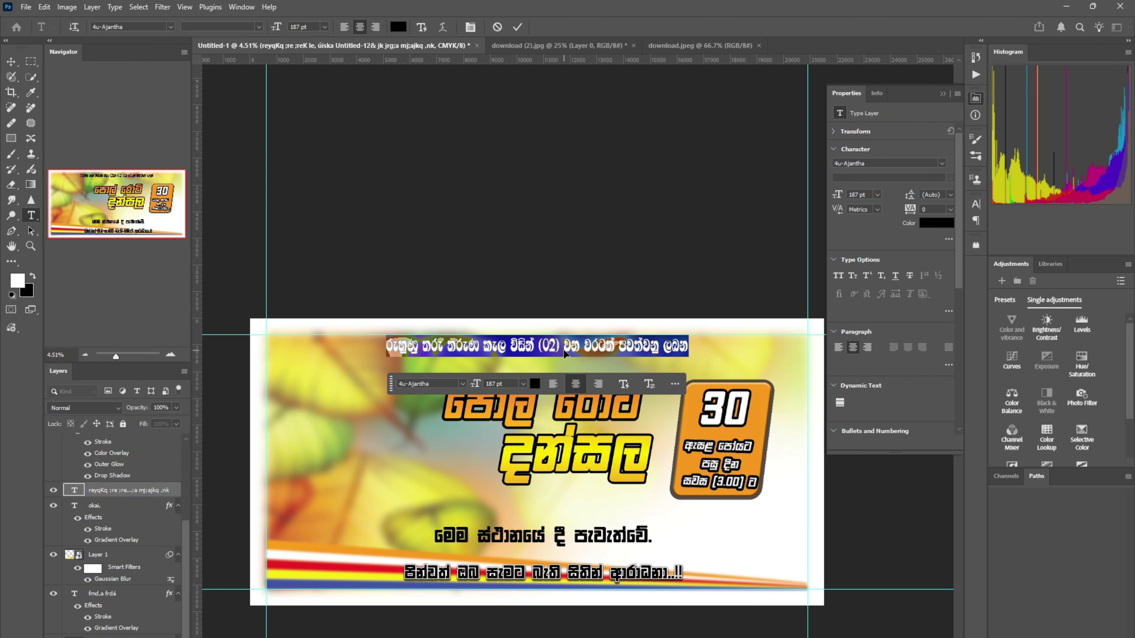
click(564, 348)
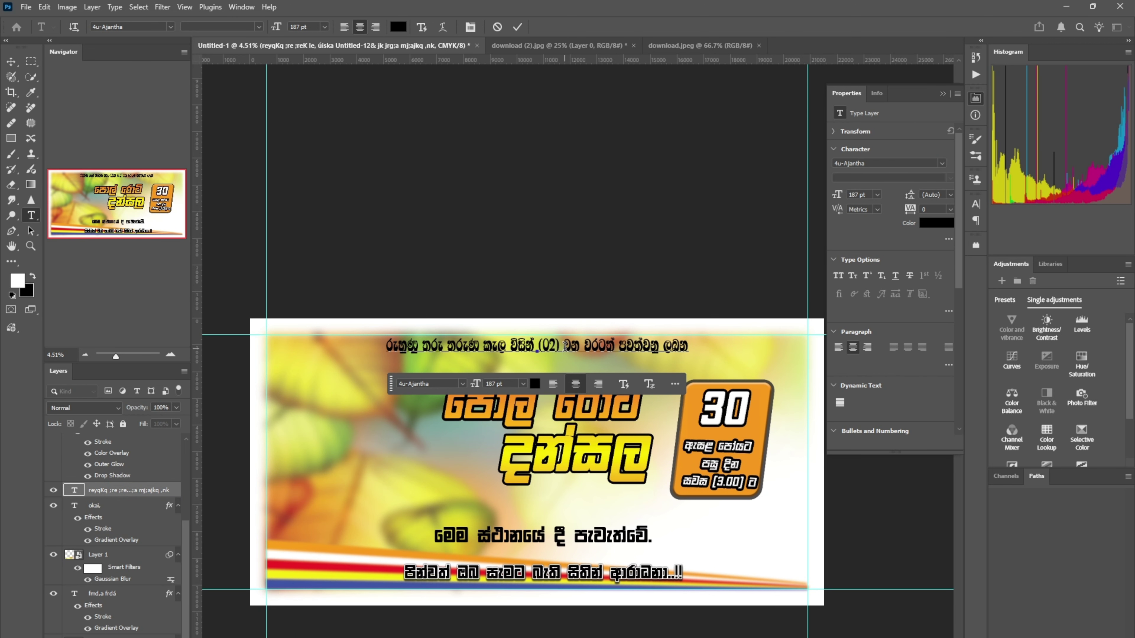
click(568, 264)
click(607, 243)
click(564, 348)
key(Delete)
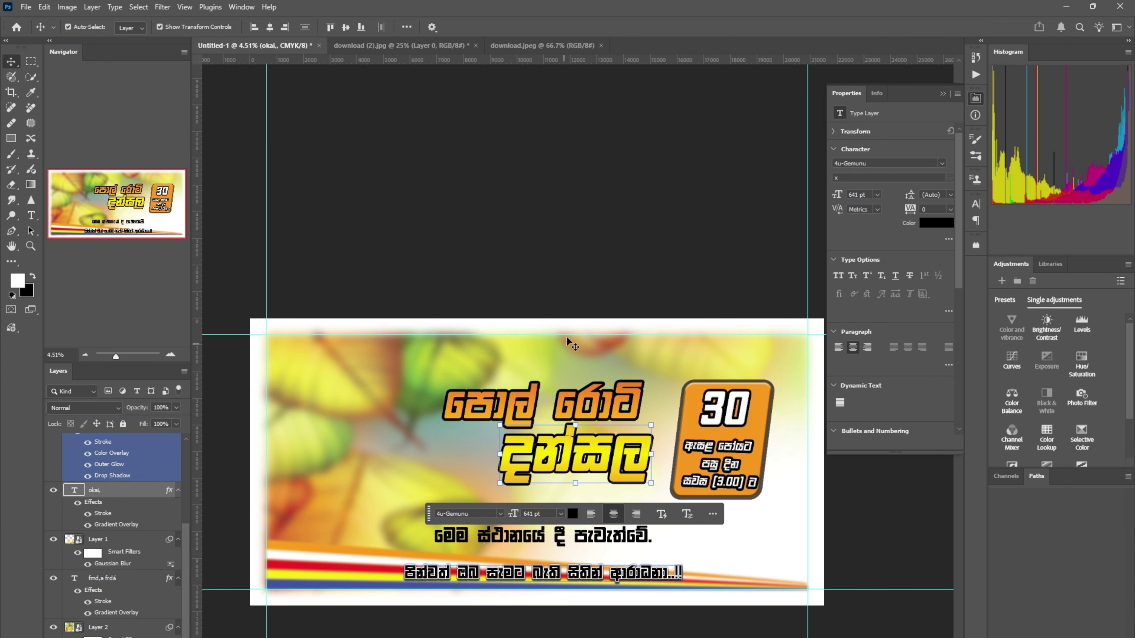
- Duplicate the styled bottom text line to the banner's upper edge and replace its wording with the copied text
drag(509, 578, 527, 354)
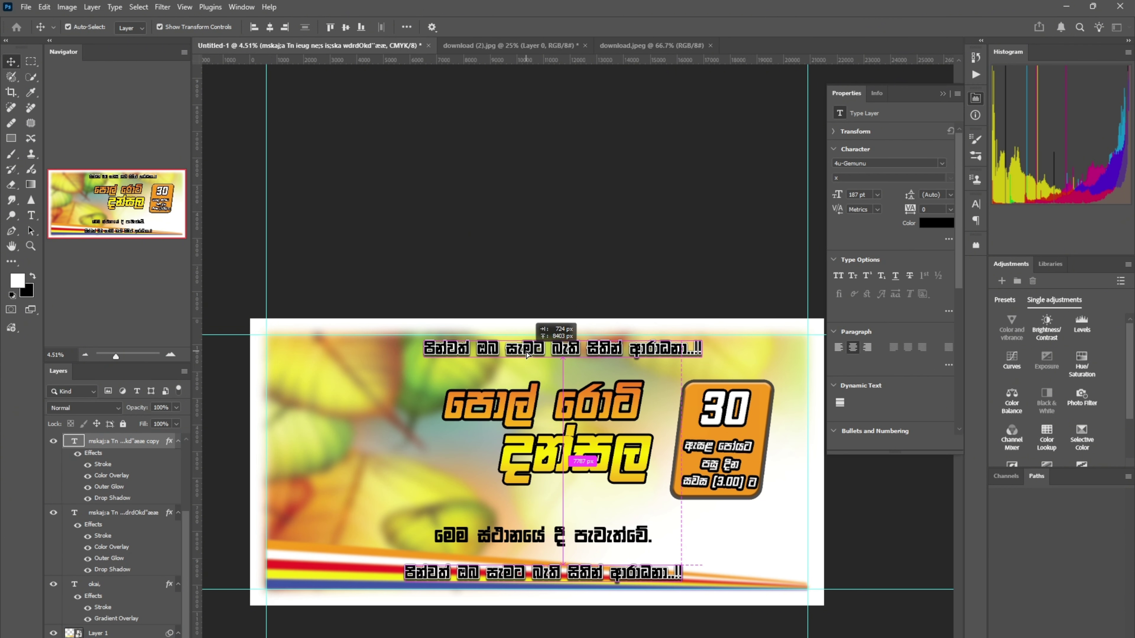
double_click(527, 354)
key(ctrl+v)
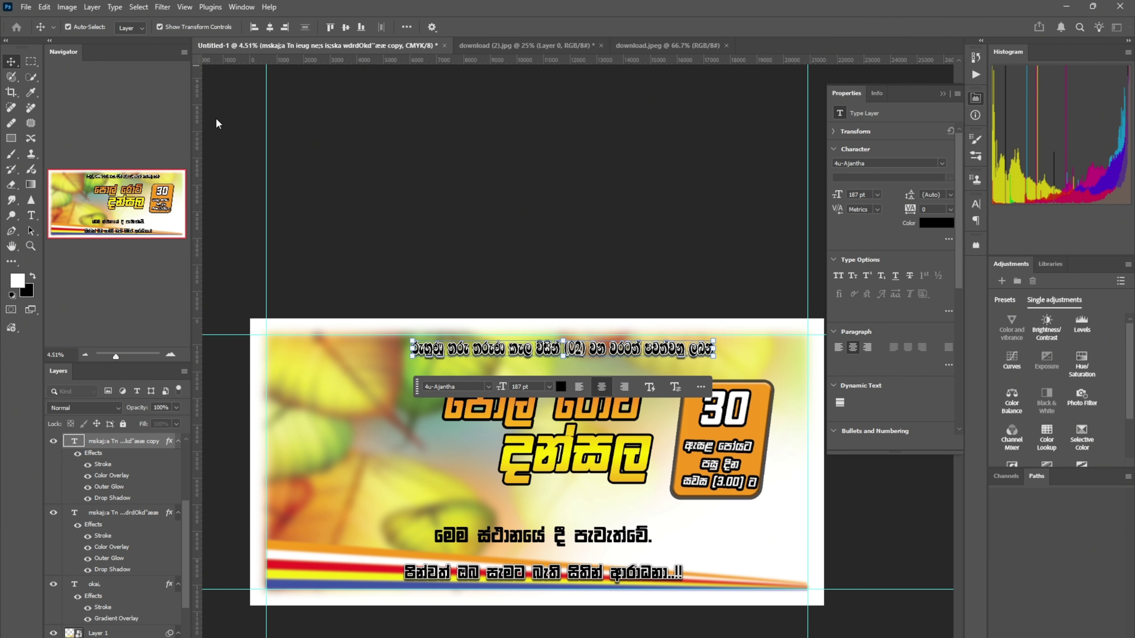
click(217, 124)
- Set the font size of the banner's uppermost text line to 200 pt
scroll(528, 290, up, 8)
scroll(528, 291, down, 11)
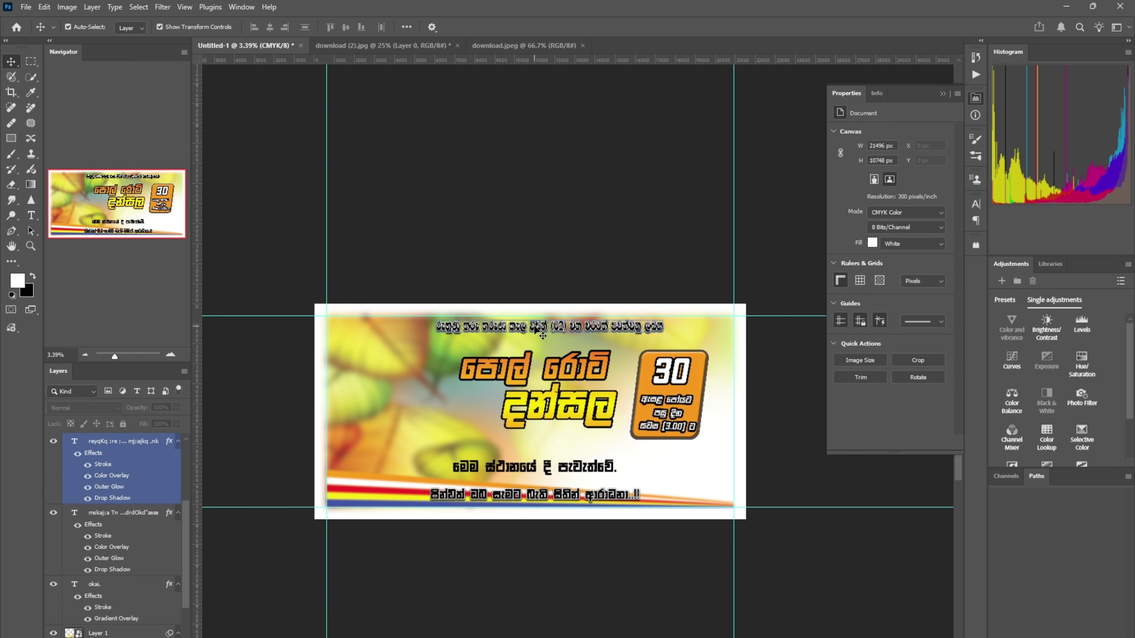
double_click(536, 329)
scroll(519, 353, up, 1)
drag(477, 365, 486, 363)
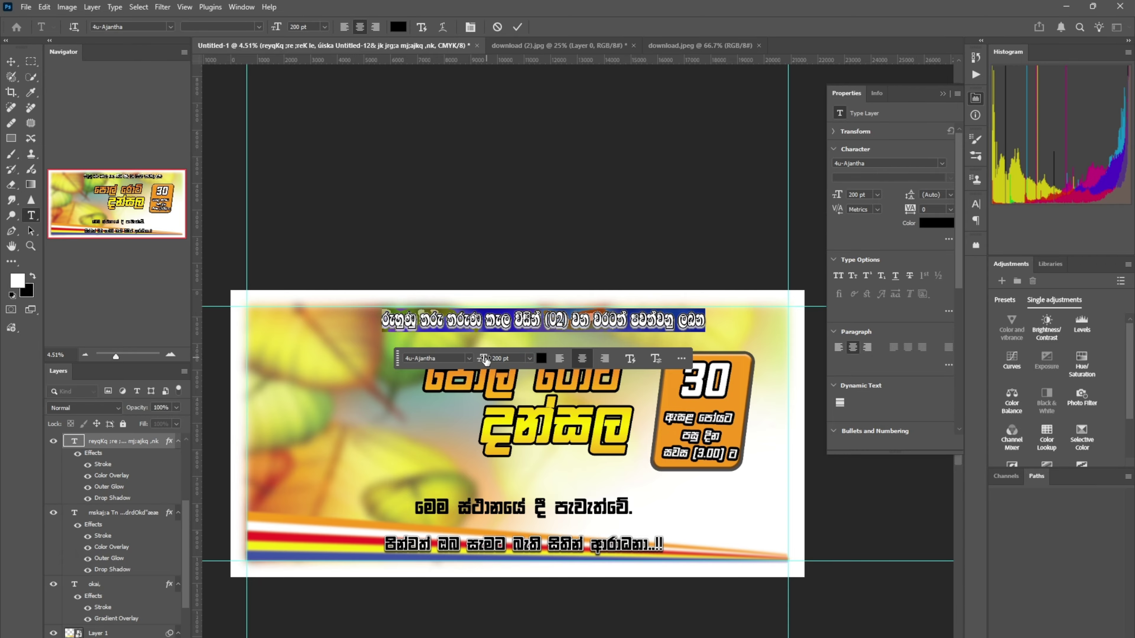
- Centre the uppermost text line horizontally on the banner
click(13, 63)
click(542, 324)
drag(543, 321, 528, 321)
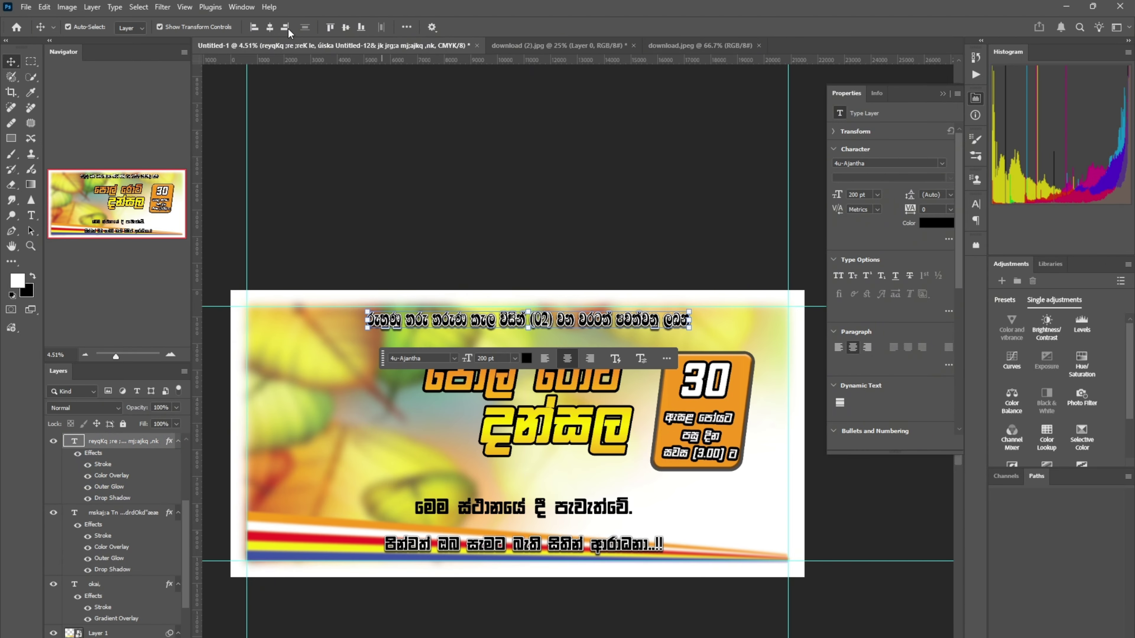
click(271, 29)
click(567, 246)
scroll(572, 248, down, 1)
scroll(577, 249, up, 1)
scroll(582, 219, down, 1)
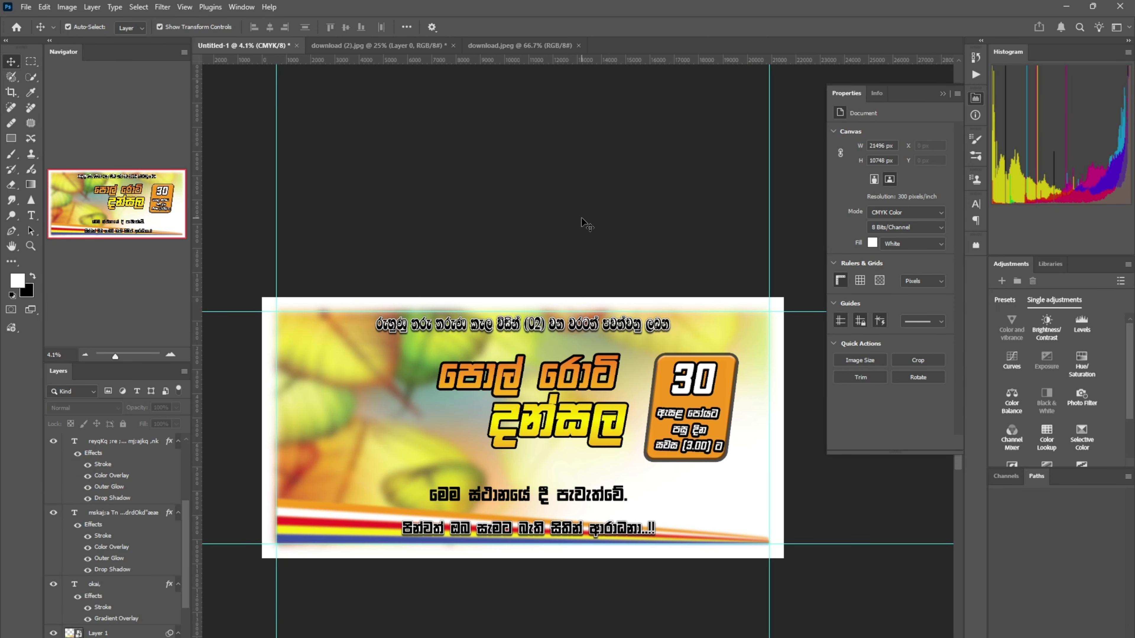
- Lock the blurred leaf background layer against editing
click(736, 425)
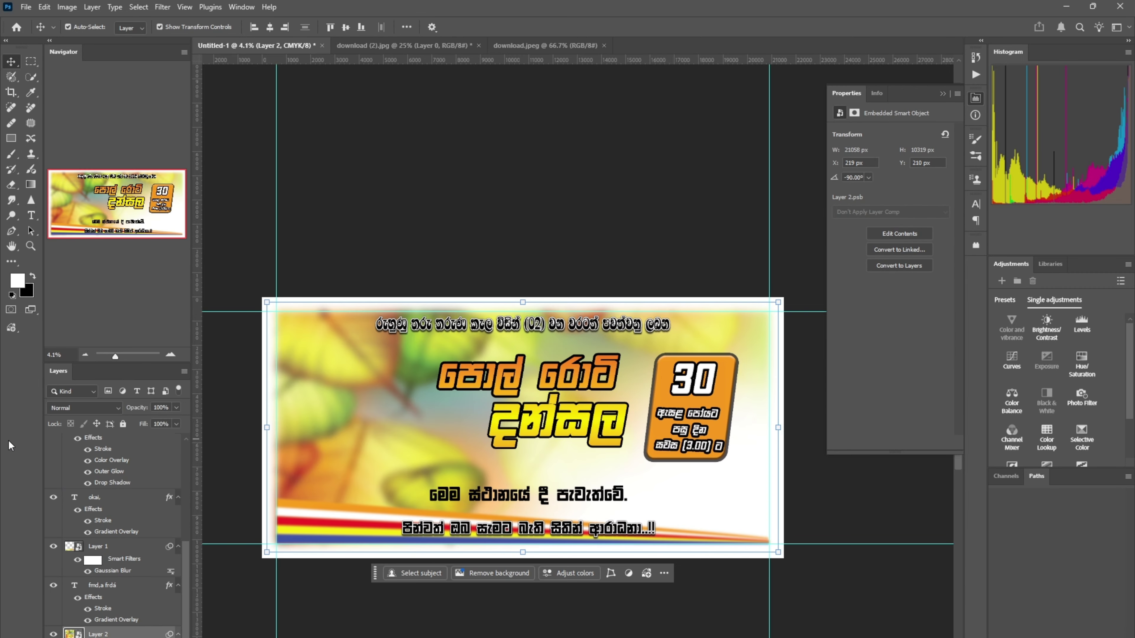
click(123, 424)
click(510, 283)
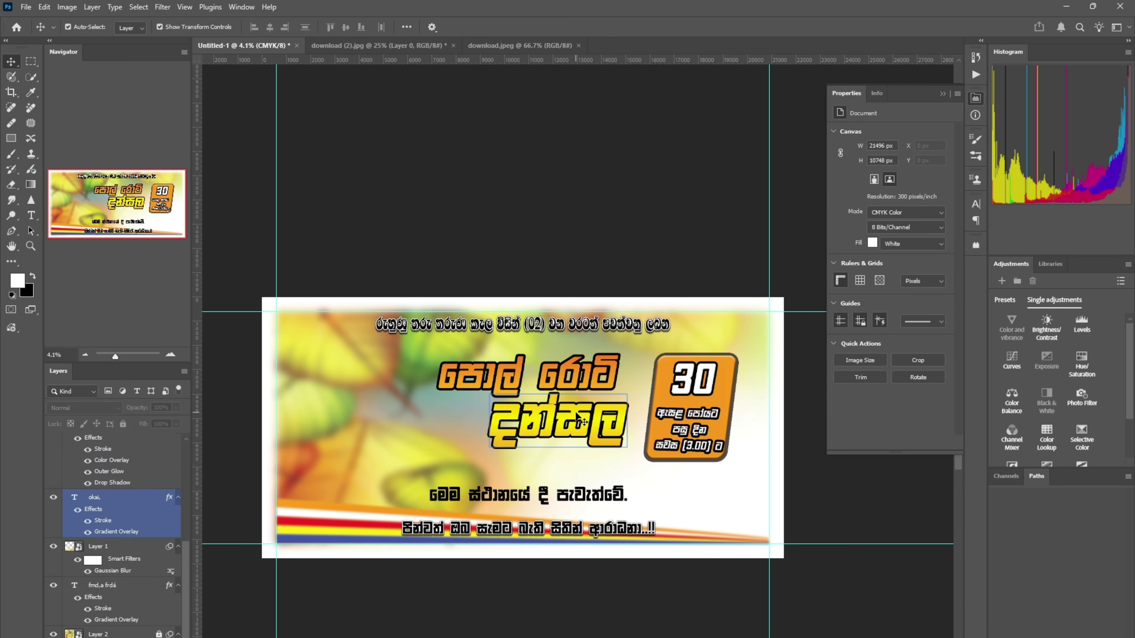
- Close the download.jpeg document and open the Pol Rotti & Coconut Sambol image
click(510, 46)
key(ctrl+w)
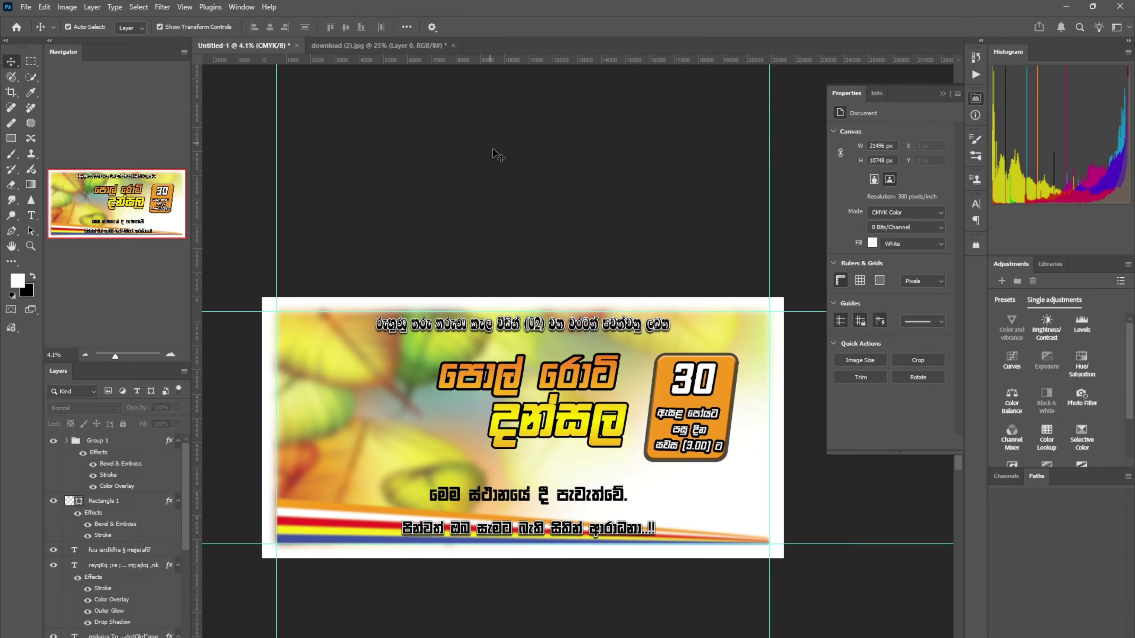
key(ctrl+o)
click(572, 269)
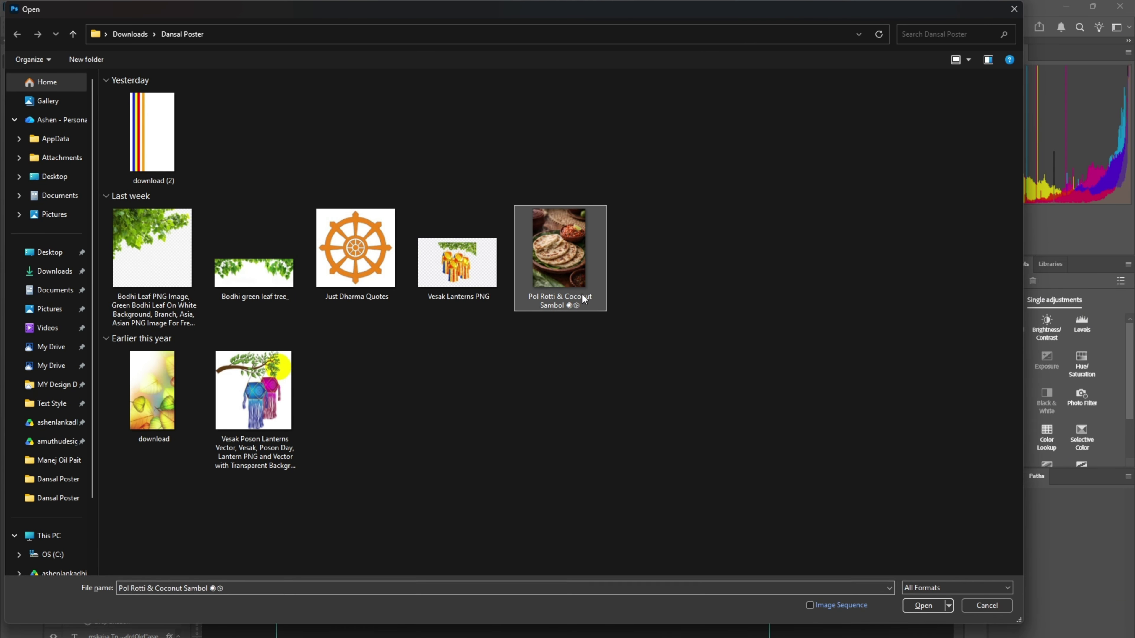
click(923, 606)
- Unlock the roti photo's layer, remove its background and convert the cut-out to a Smart Object
click(172, 450)
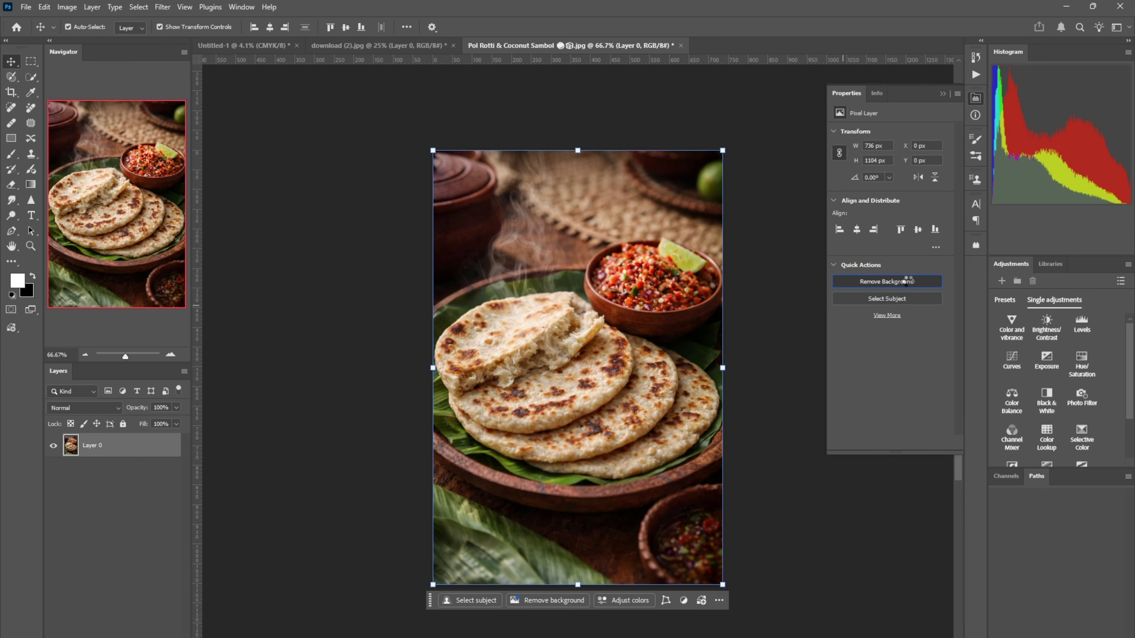
click(907, 280)
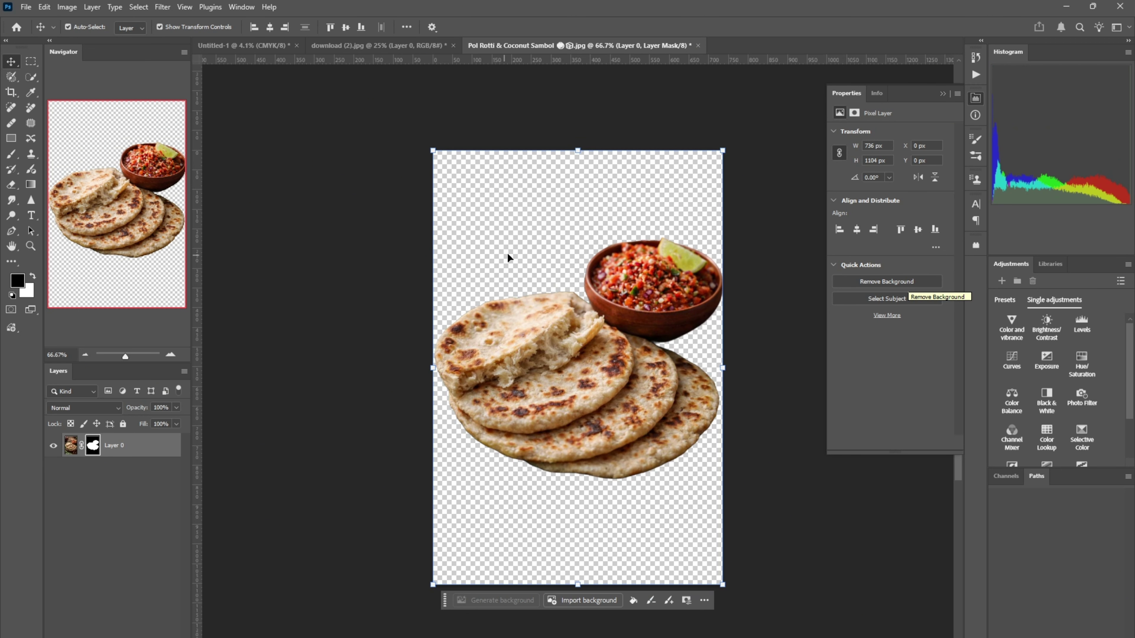
right_click(143, 447)
click(210, 358)
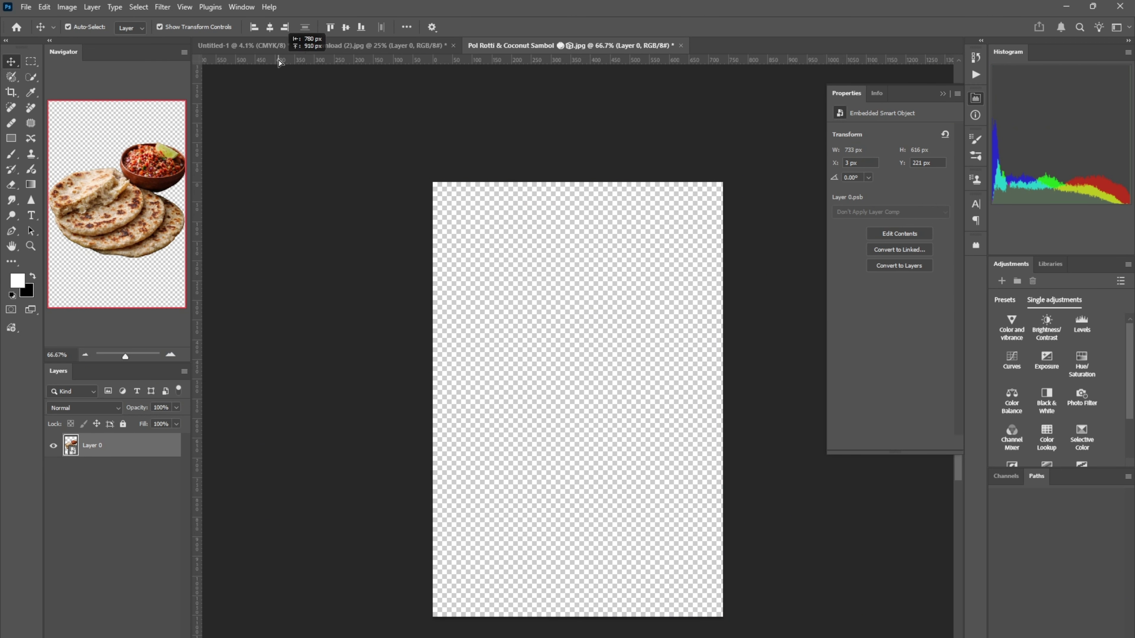
- Bring the roti cut-out into the Untitled-1 banner and scale it to about 203.5% in the lower-right corner
drag(280, 63, 276, 51)
drag(652, 465, 745, 530)
mouse_move(692, 500)
mouse_down()
mouse_move(715, 491)
mouse_move(716, 500)
mouse_move(702, 492)
mouse_up()
drag(719, 504, 700, 490)
drag(730, 507, 758, 538)
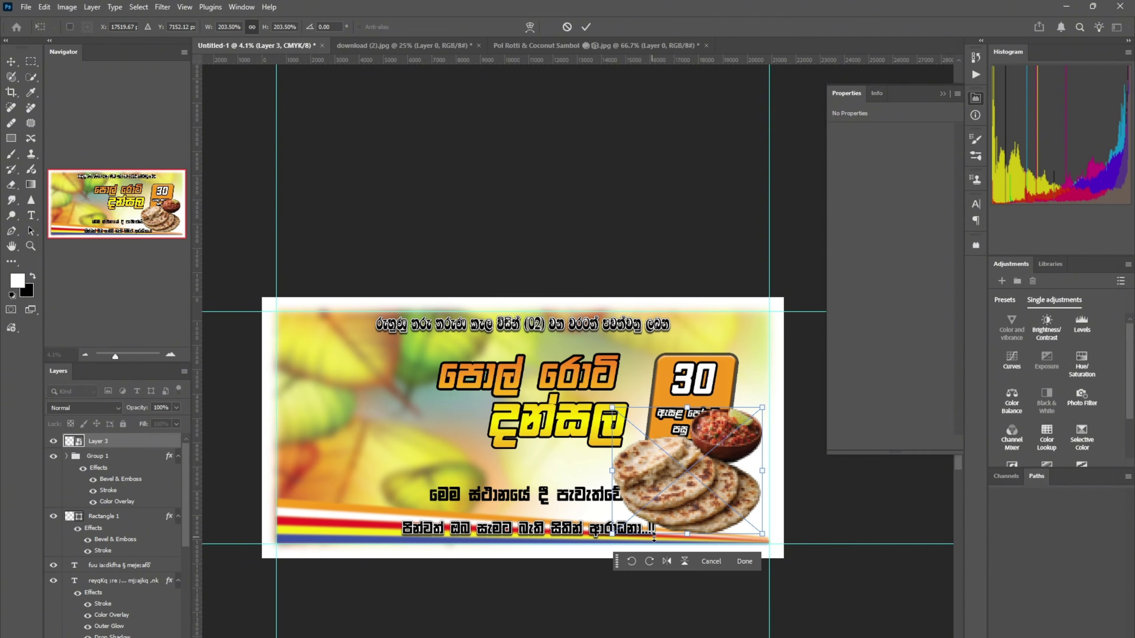
key(Return)
- Place the roti layer behind the orange date box and scale it down to 193.51% within the lower-right corner
drag(152, 440, 132, 573)
drag(689, 498, 691, 500)
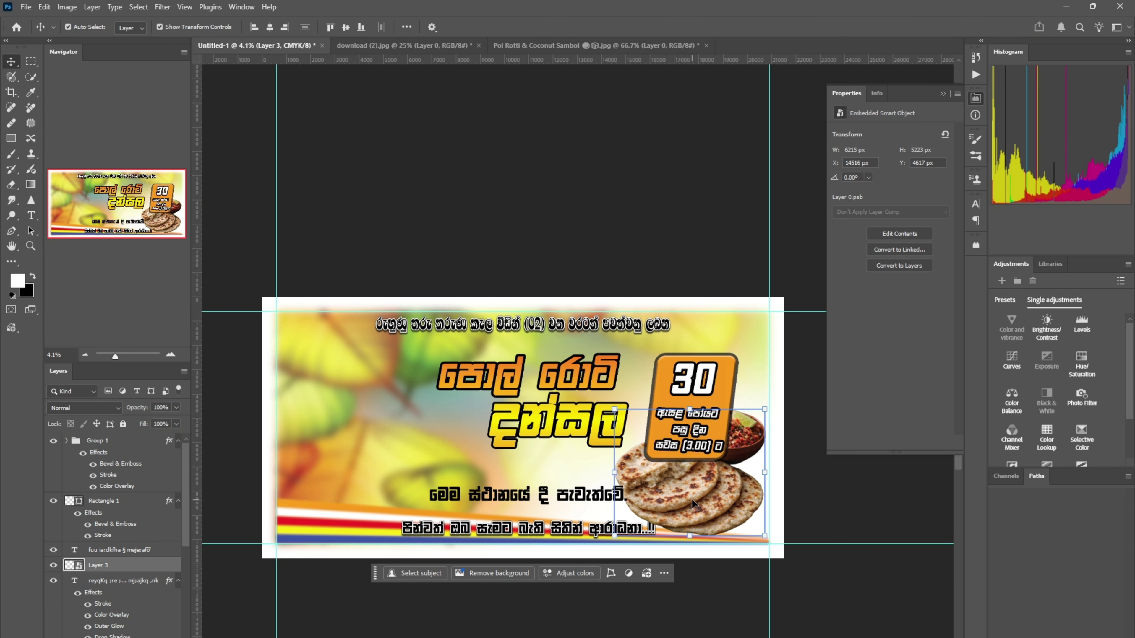
key(ctrl+t)
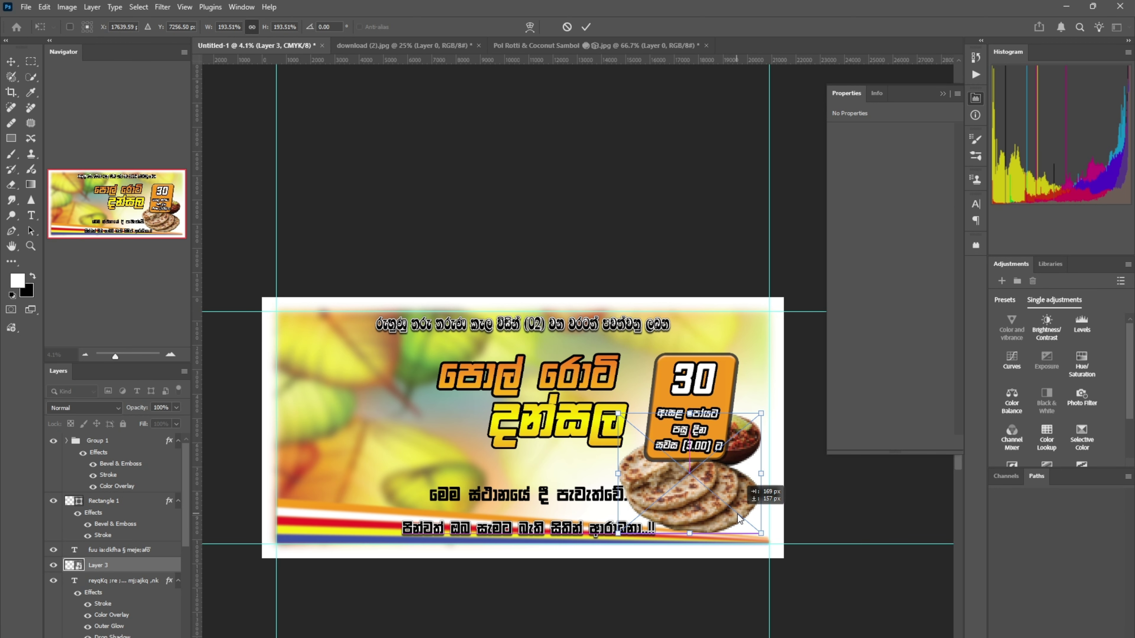
click(747, 561)
- Duplicate the roti image to the banner's left side and mirror the copy horizontally
drag(709, 477, 389, 468)
key(ctrl+t)
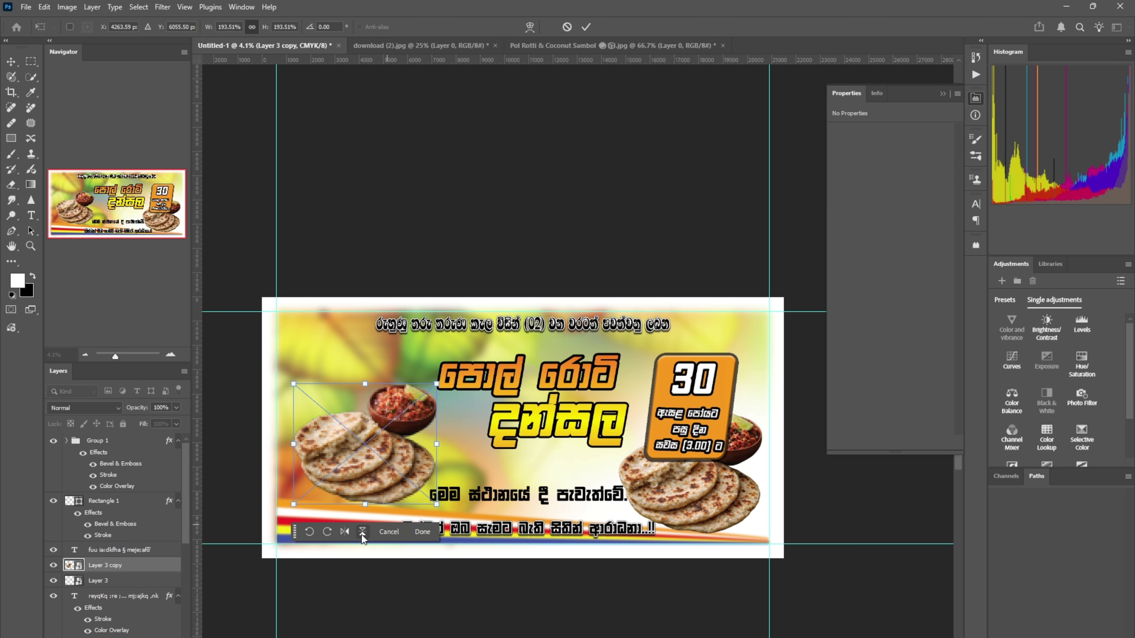
click(363, 532)
click(346, 531)
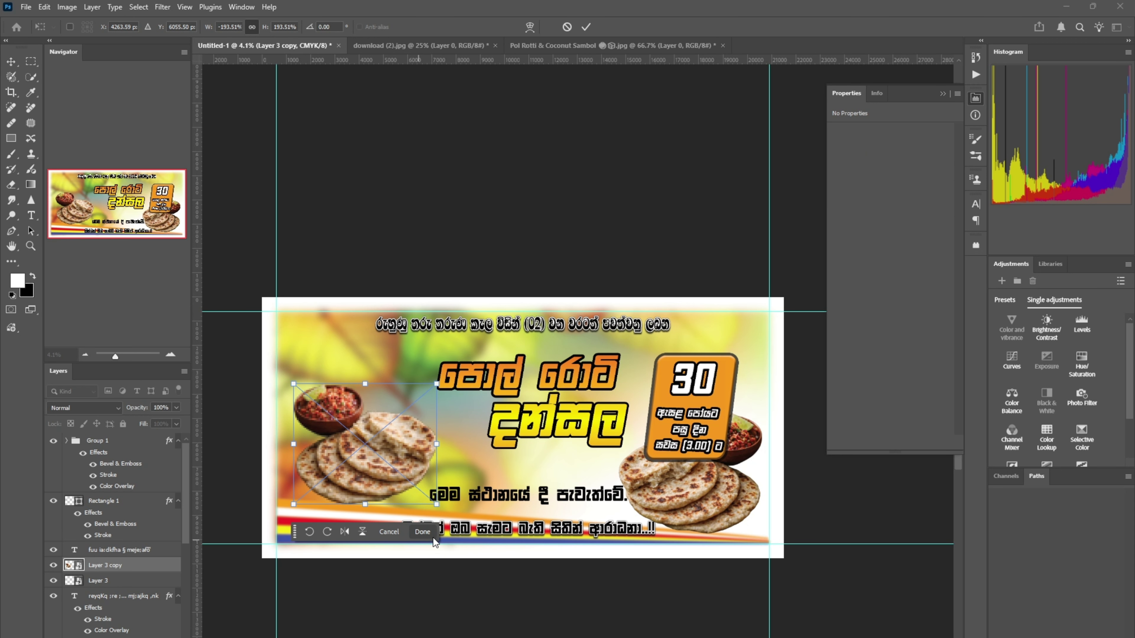
click(429, 535)
- Enlarge the mirrored roti copy to about 222.84% and move it lower in the banner's left corner
key(ctrl+t)
drag(437, 505, 447, 514)
drag(394, 471, 401, 485)
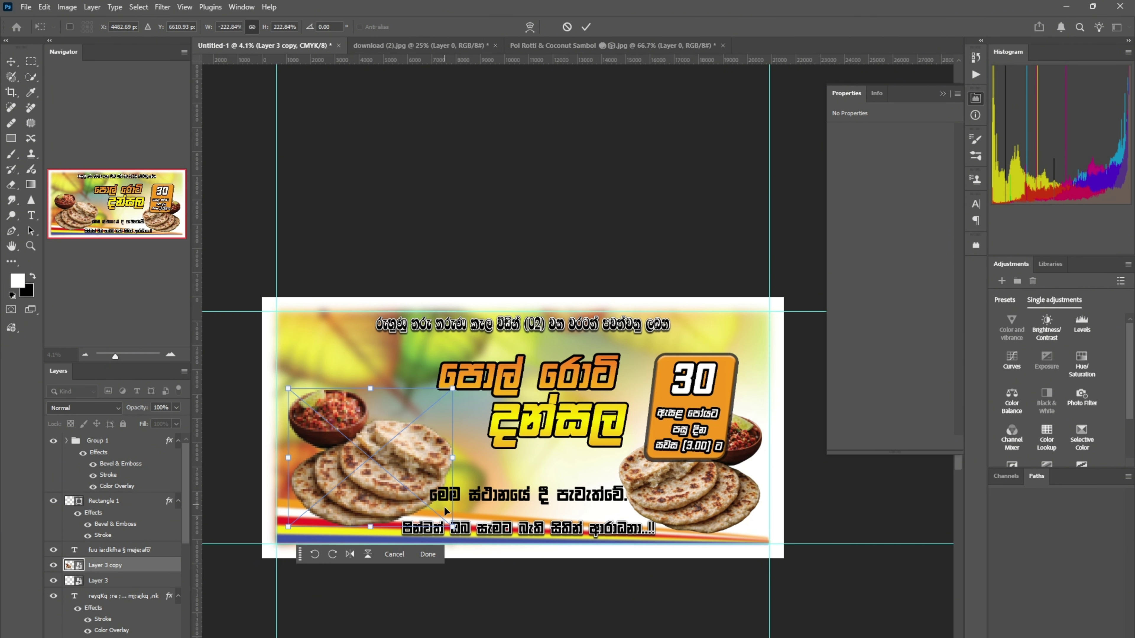
click(434, 555)
- Apply a slight Gaussian Blur to the roti image behind the date box
click(701, 500)
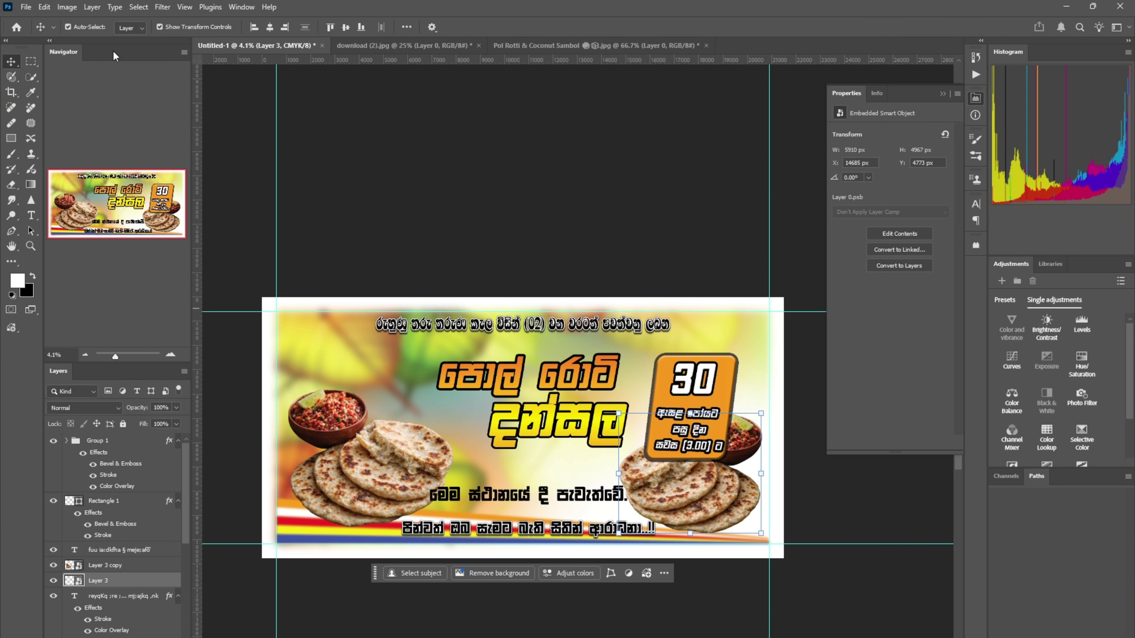
click(162, 7)
mouse_move(201, 172)
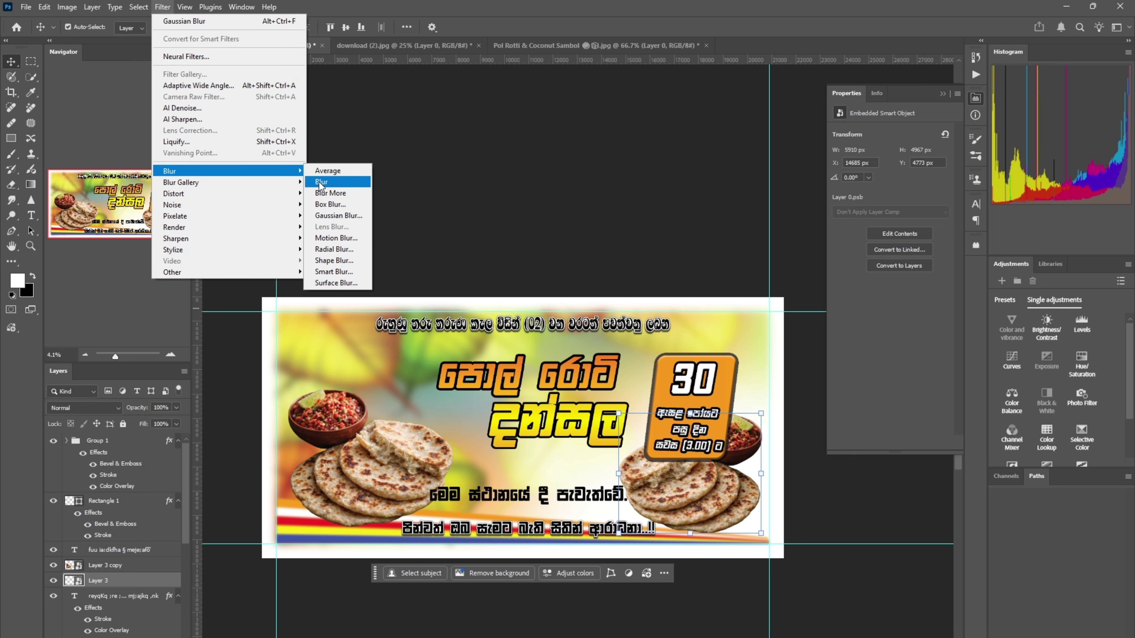
click(336, 215)
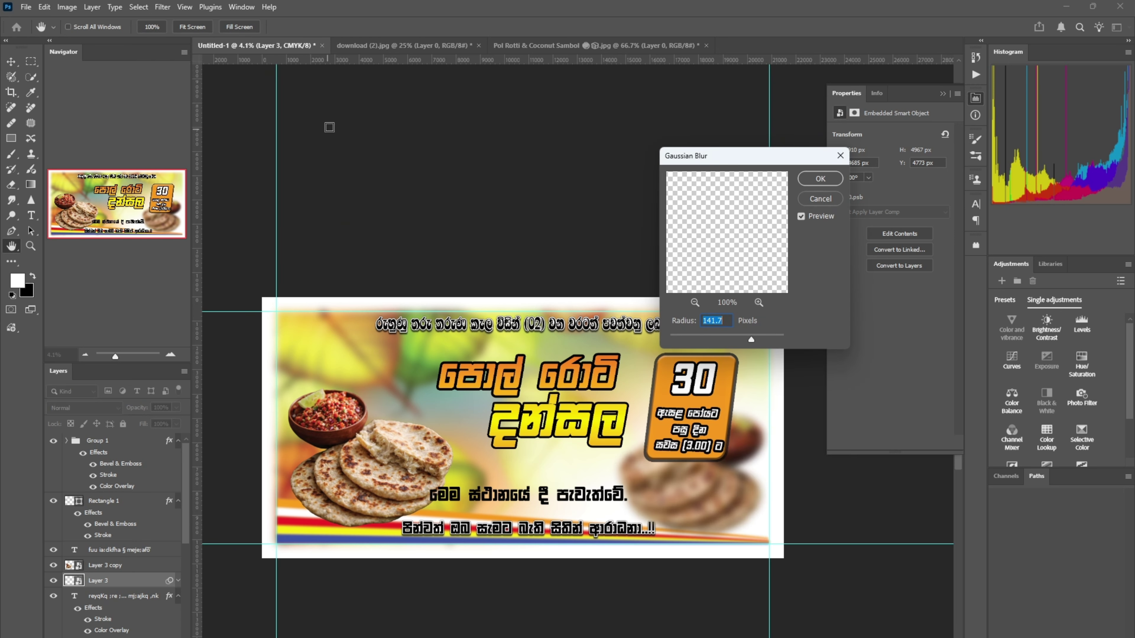
drag(707, 339, 723, 341)
click(820, 178)
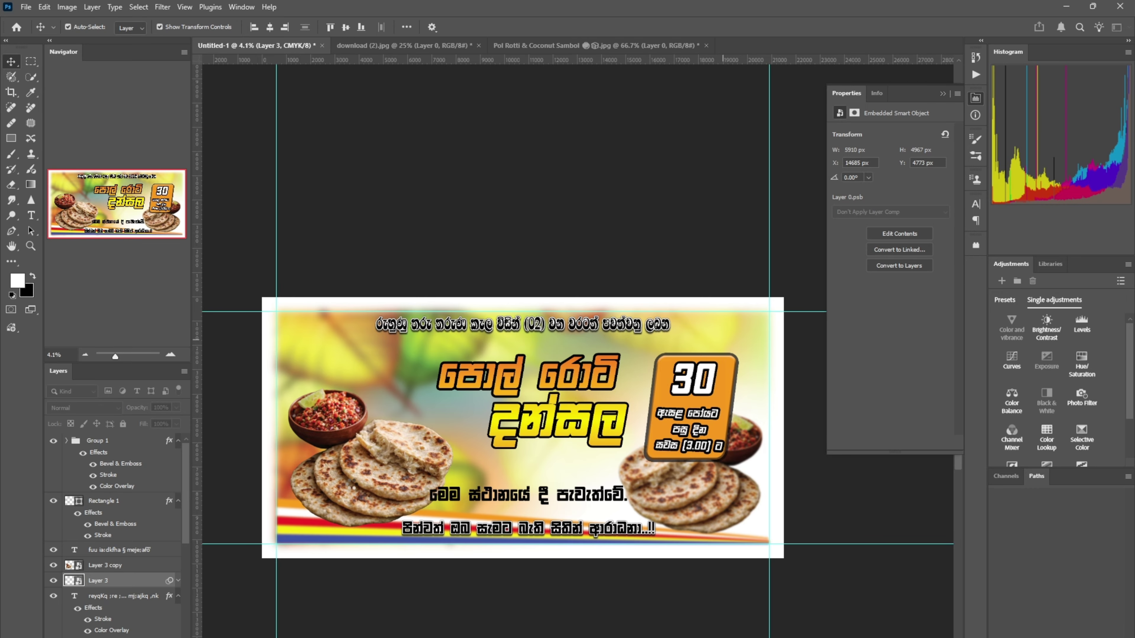
- Add a Drop Shadow layer style to the mirrored roti copy and adjust its settings
click(398, 471)
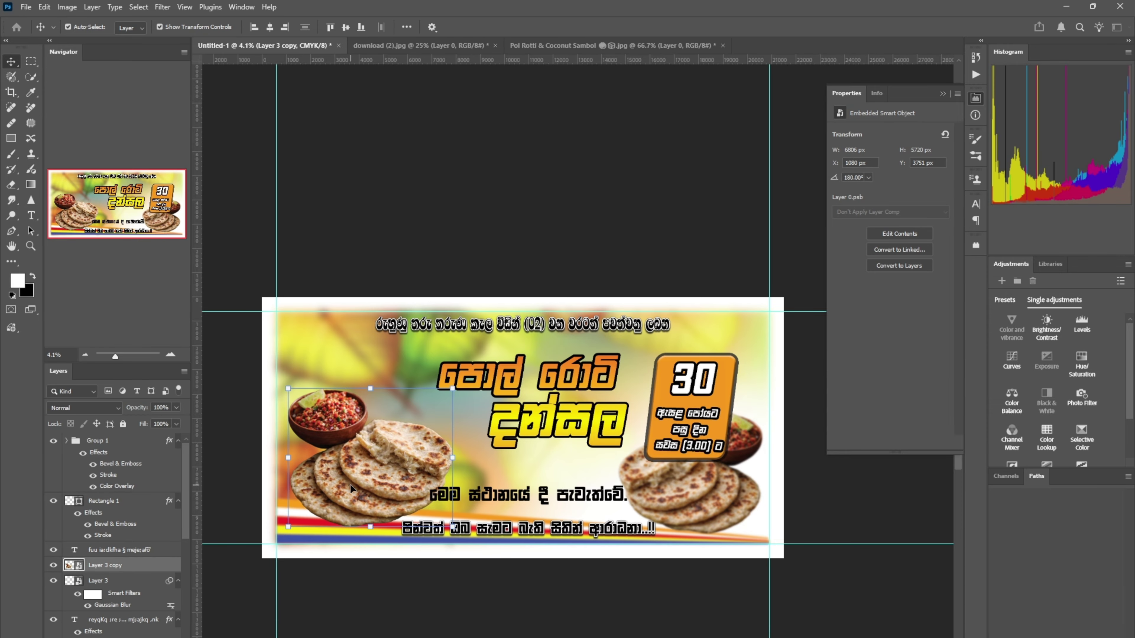
double_click(161, 574)
click(678, 532)
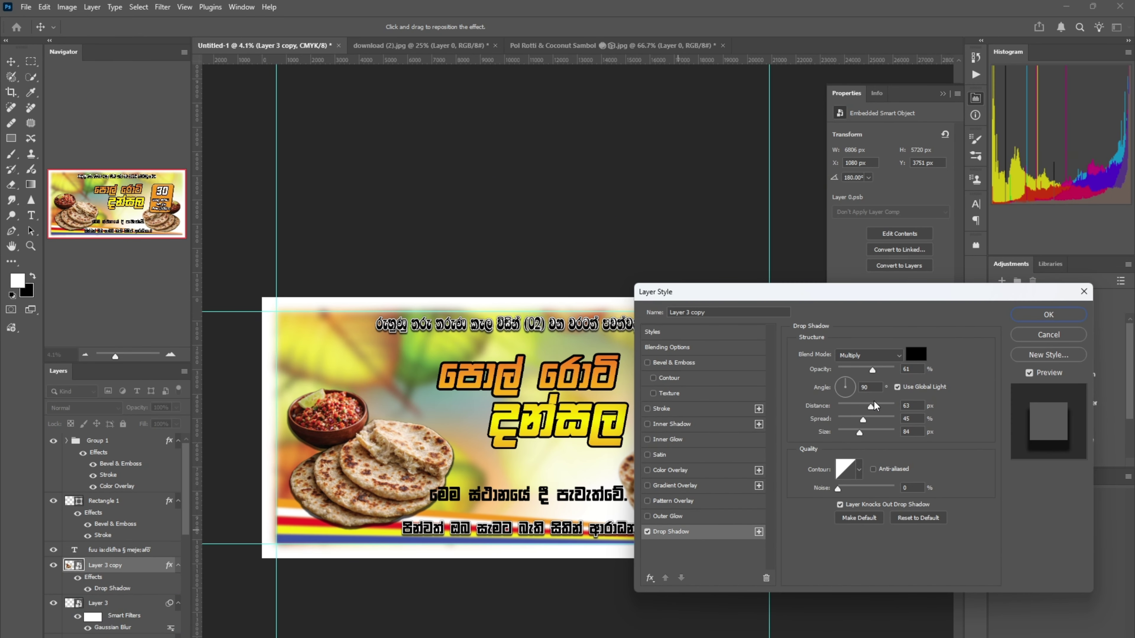
drag(874, 406, 874, 371)
- Give the mirrored roti copy a white 92 px outside stroke and an Outer Glow
click(648, 408)
click(823, 438)
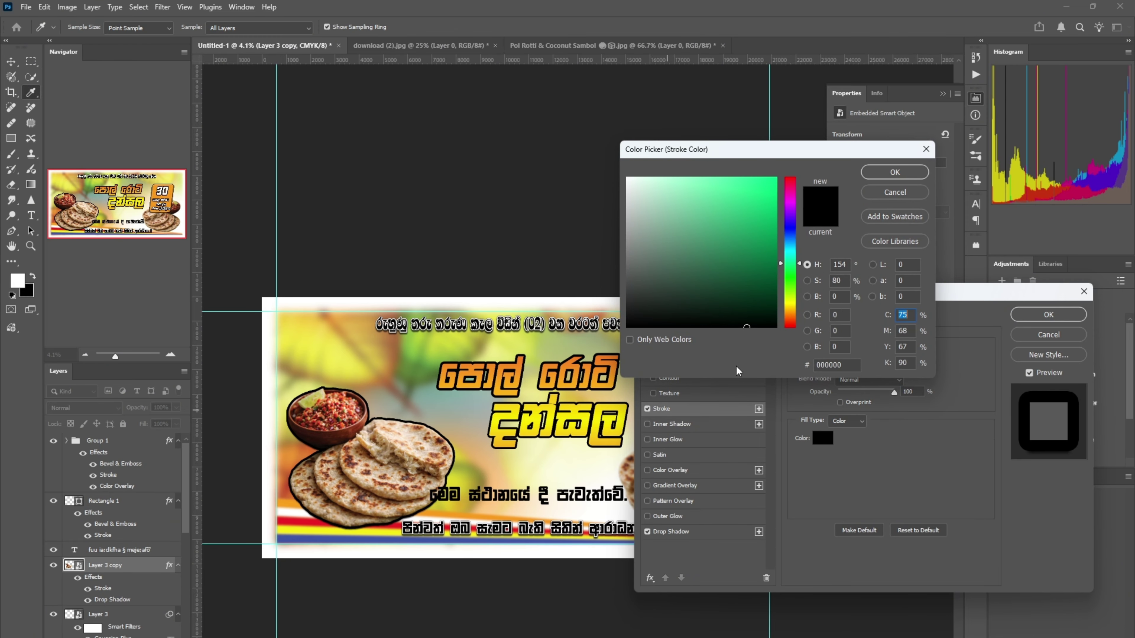
click(628, 178)
click(885, 178)
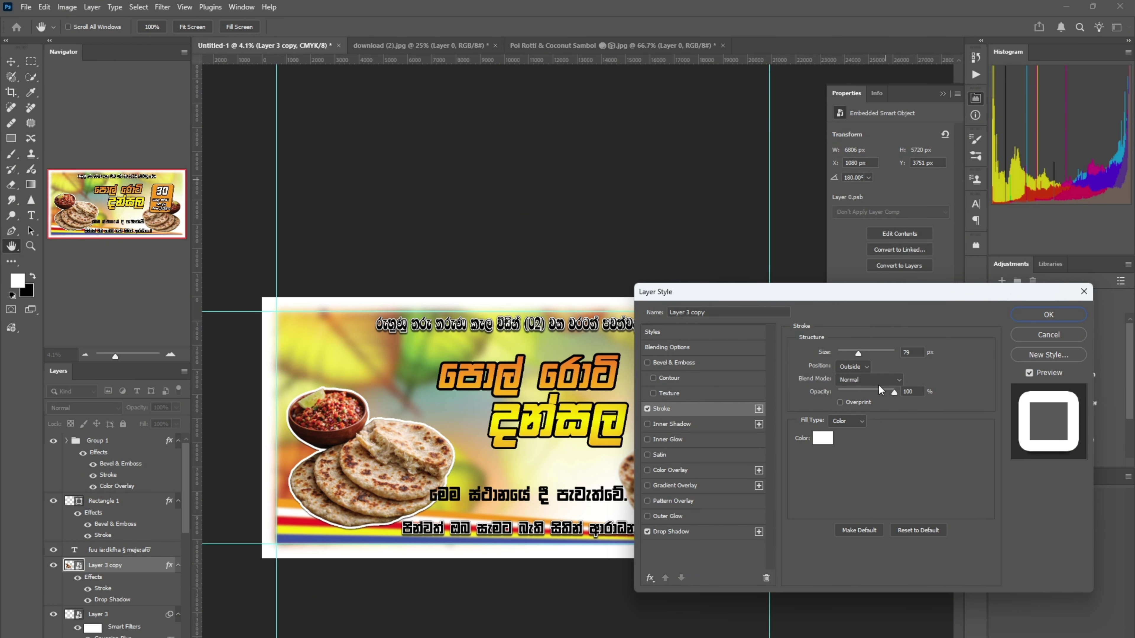
drag(858, 353, 862, 353)
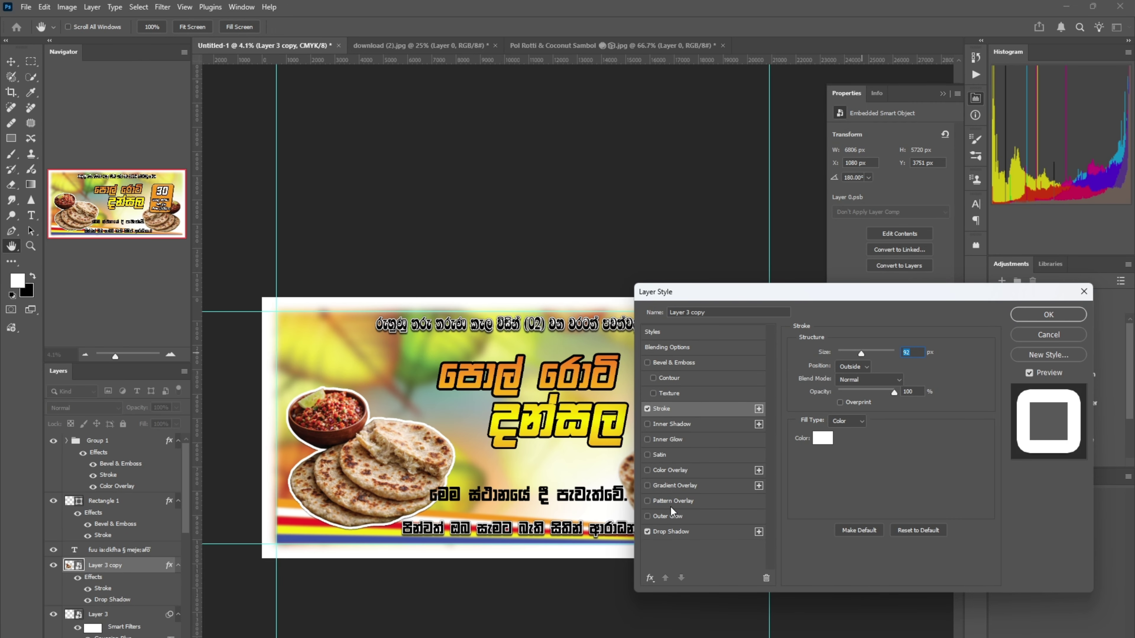
click(667, 516)
click(1049, 318)
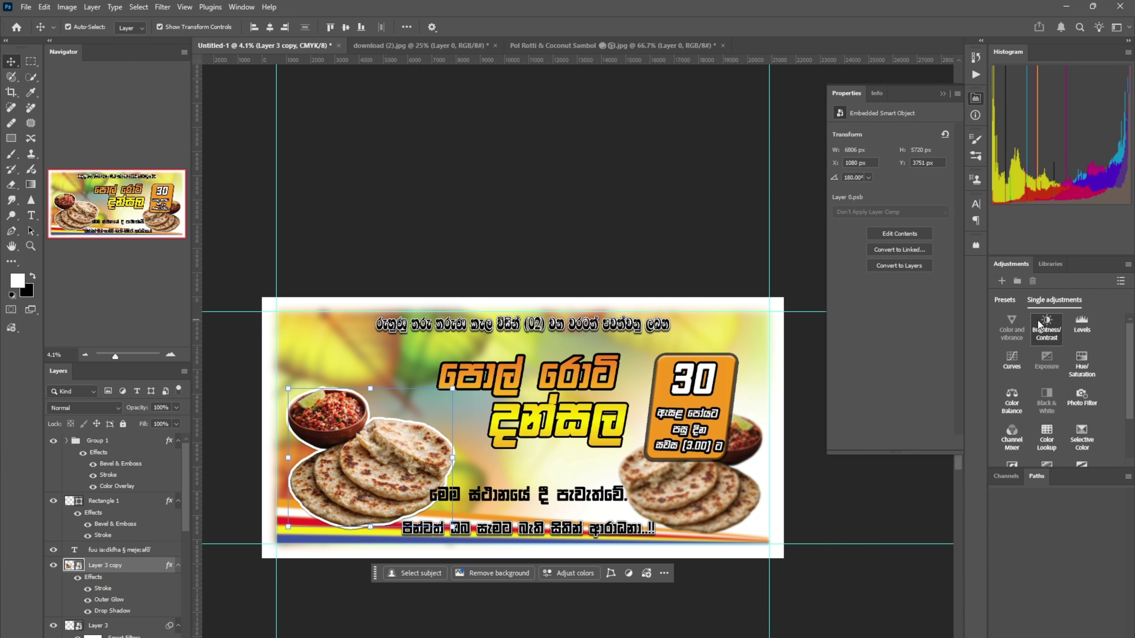
click(711, 218)
- Open the Vesak Lanterns PNG image from the Dansal Poster folder
scroll(692, 290, down, 1)
scroll(640, 304, down, 1)
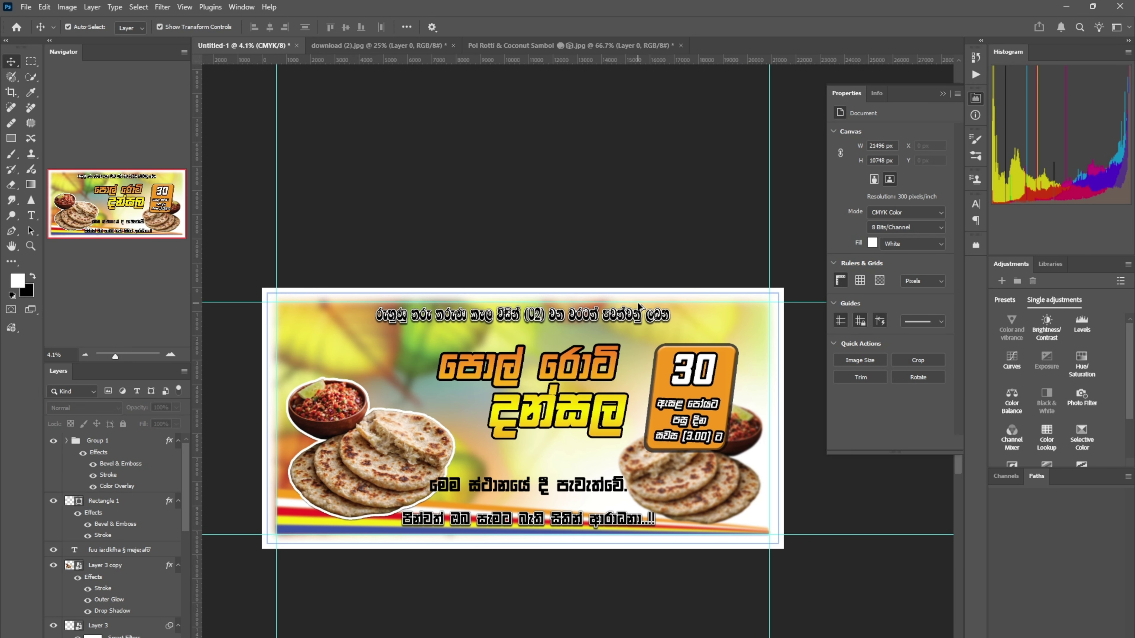
key(ctrl+o)
click(457, 283)
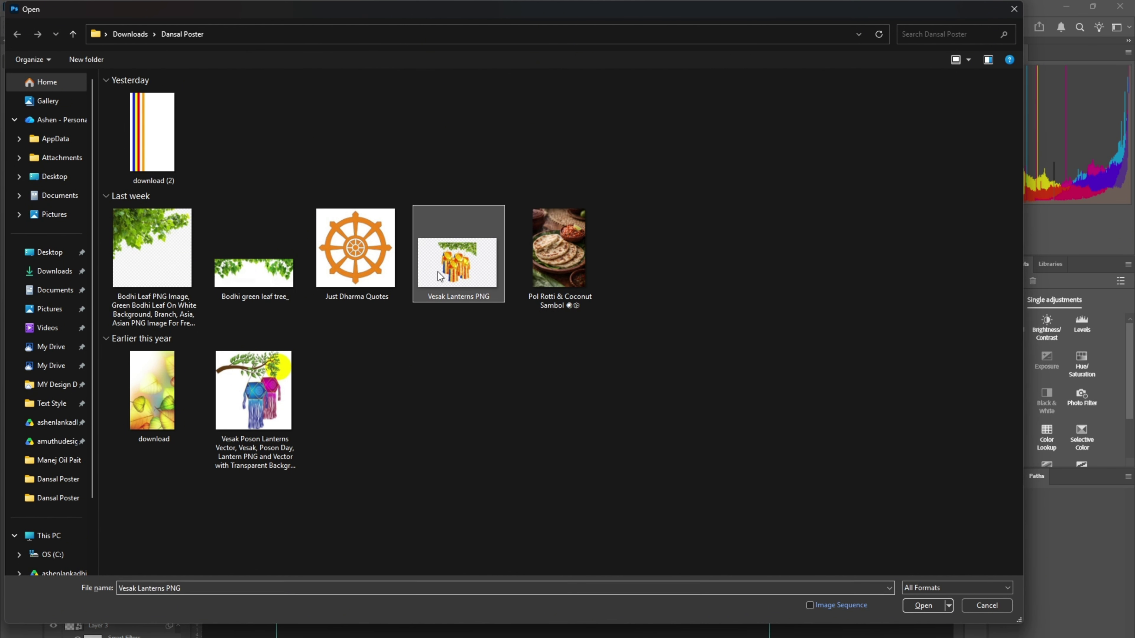
click(938, 609)
drag(590, 355, 576, 333)
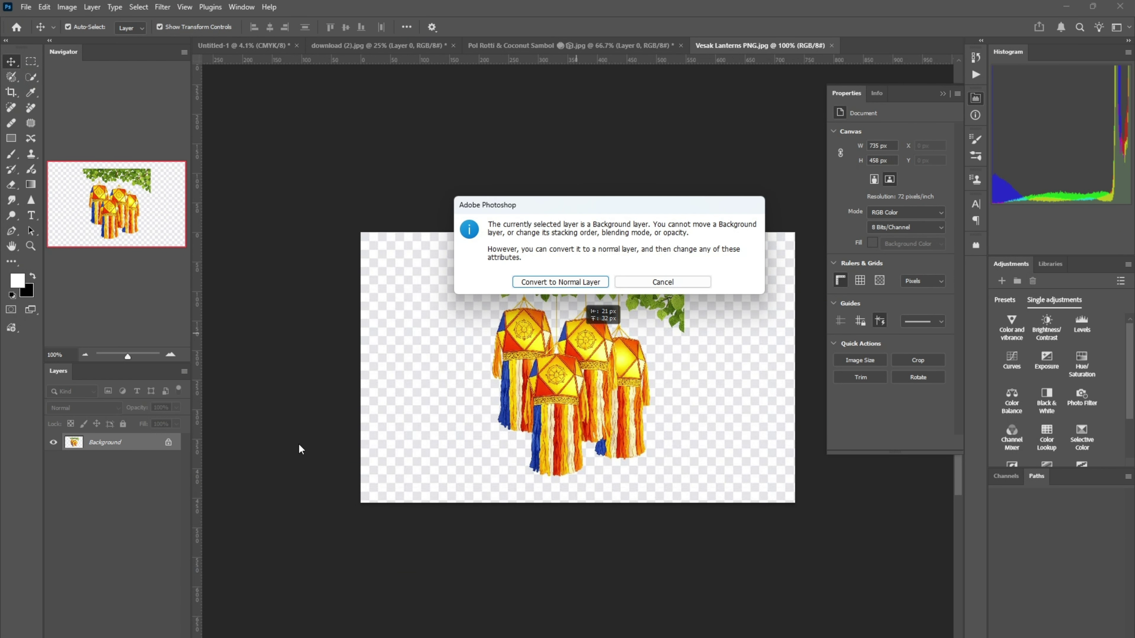
key(Escape)
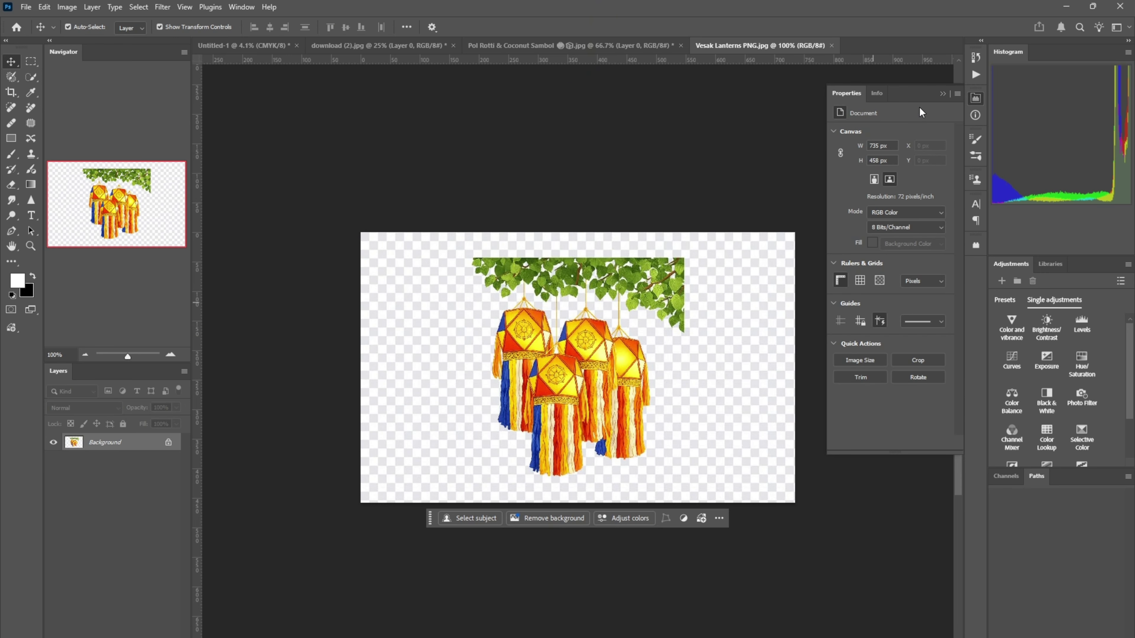
click(976, 99)
click(976, 98)
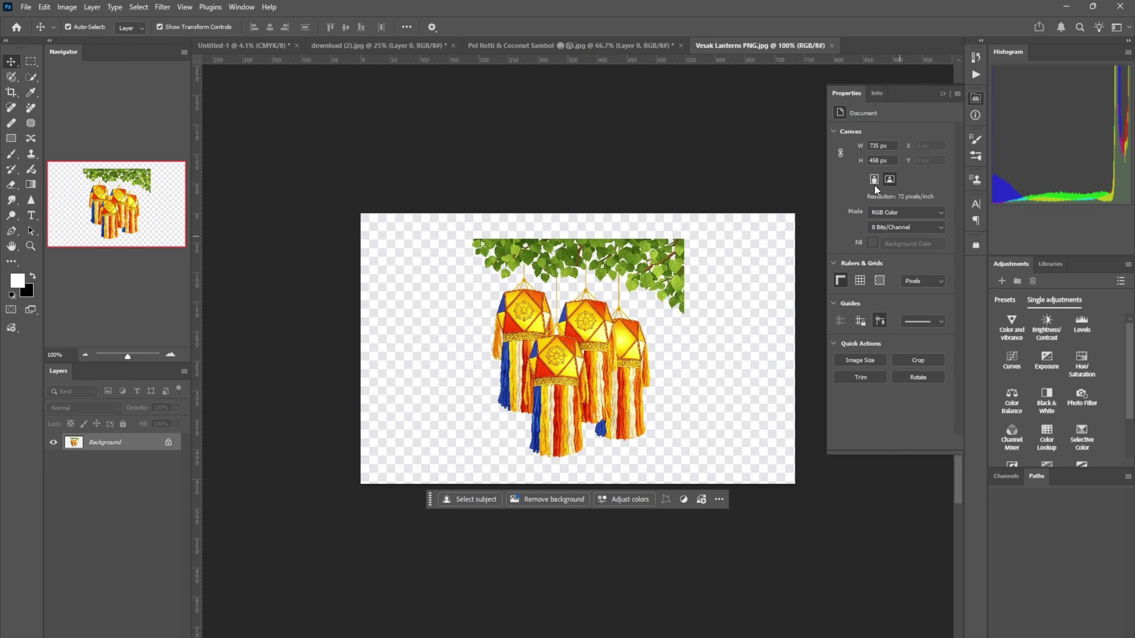
- Unlock the lantern image's layer, remove its background and convert the cut-out to a Smart Object
click(168, 443)
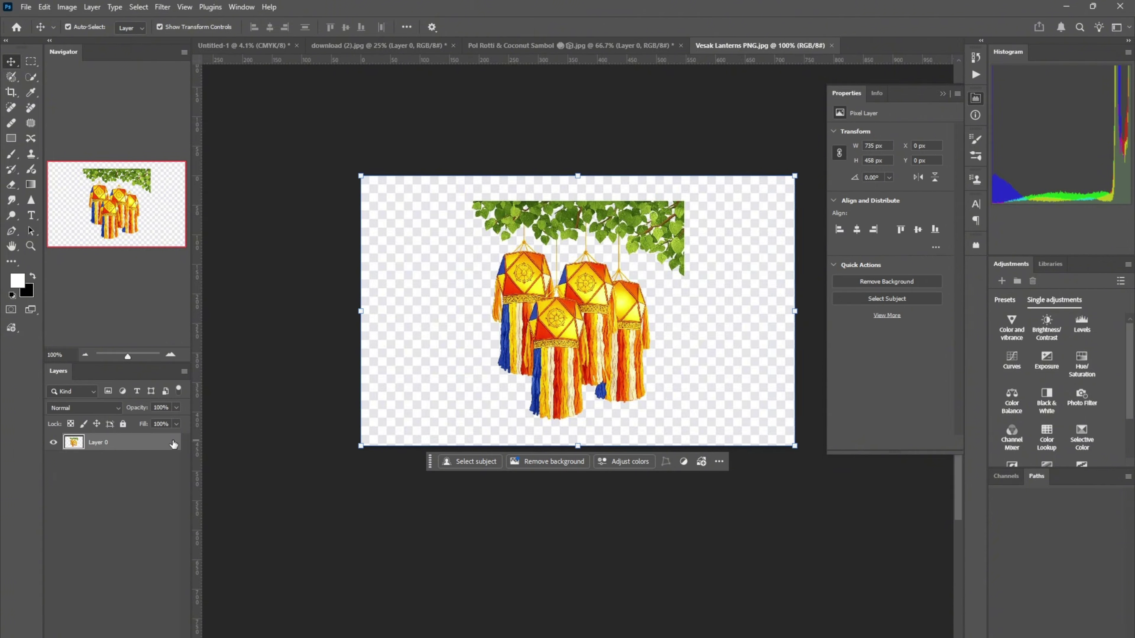
click(884, 282)
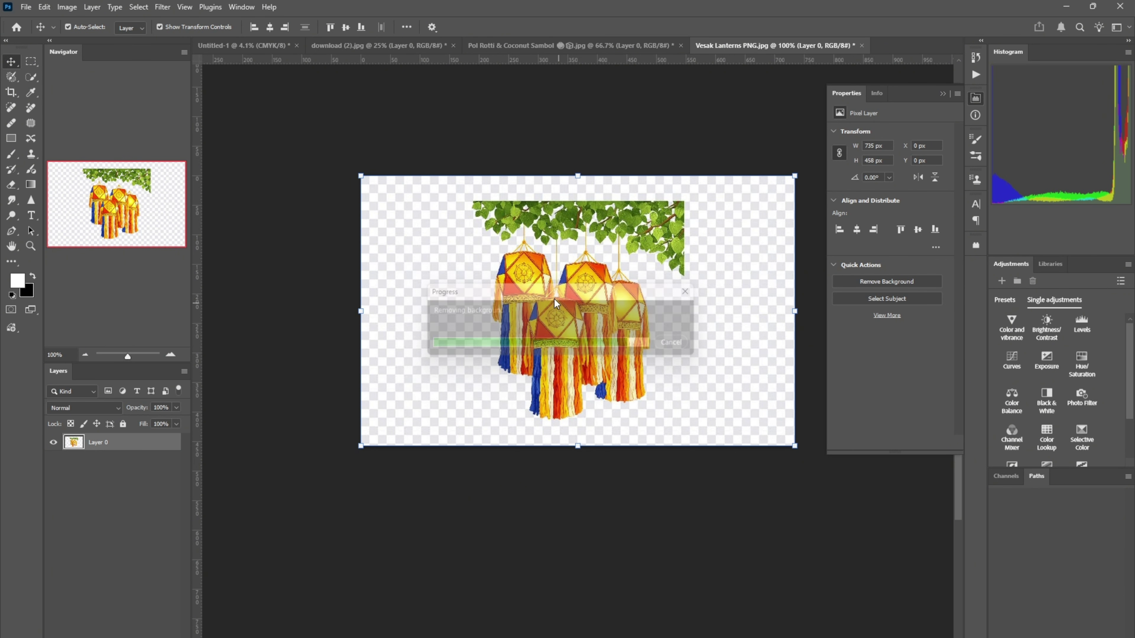
right_click(153, 448)
click(210, 372)
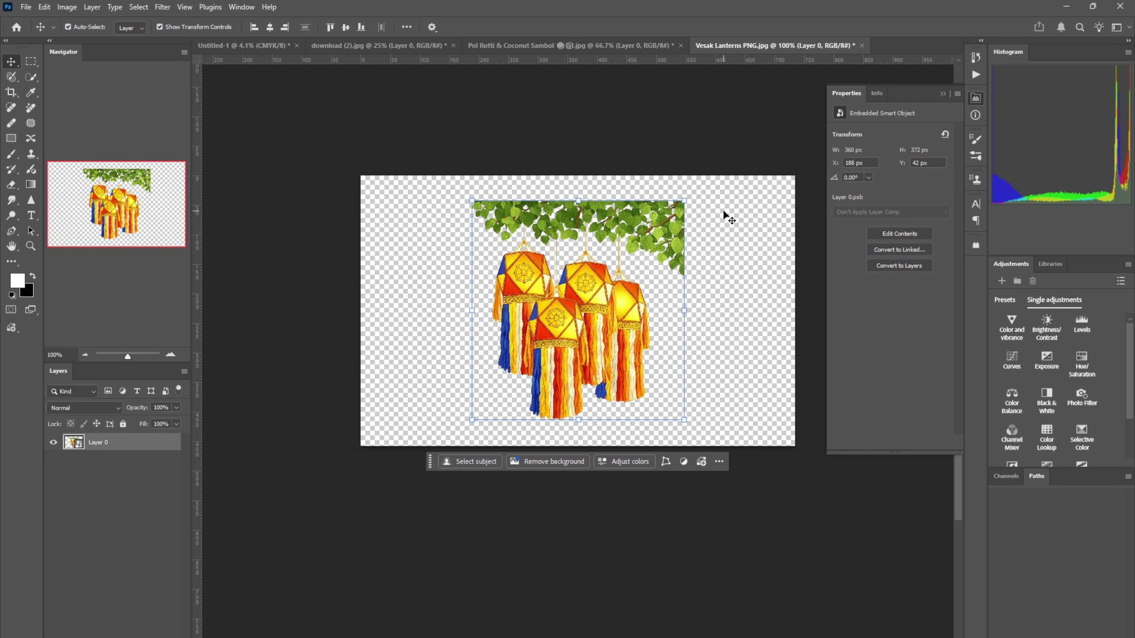
- Bring the lantern cut-out into the banner, scale it to about 199.6% and place it in the banner's upper-right corner at the guides
drag(724, 215, 719, 367)
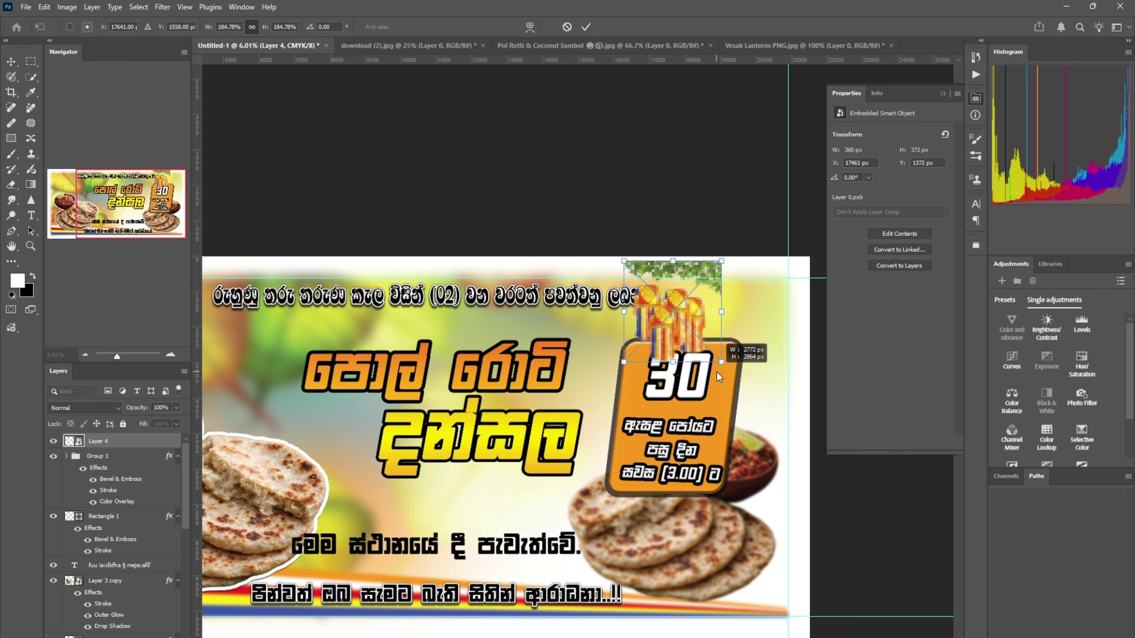
drag(660, 331, 718, 348)
drag(780, 378, 787, 393)
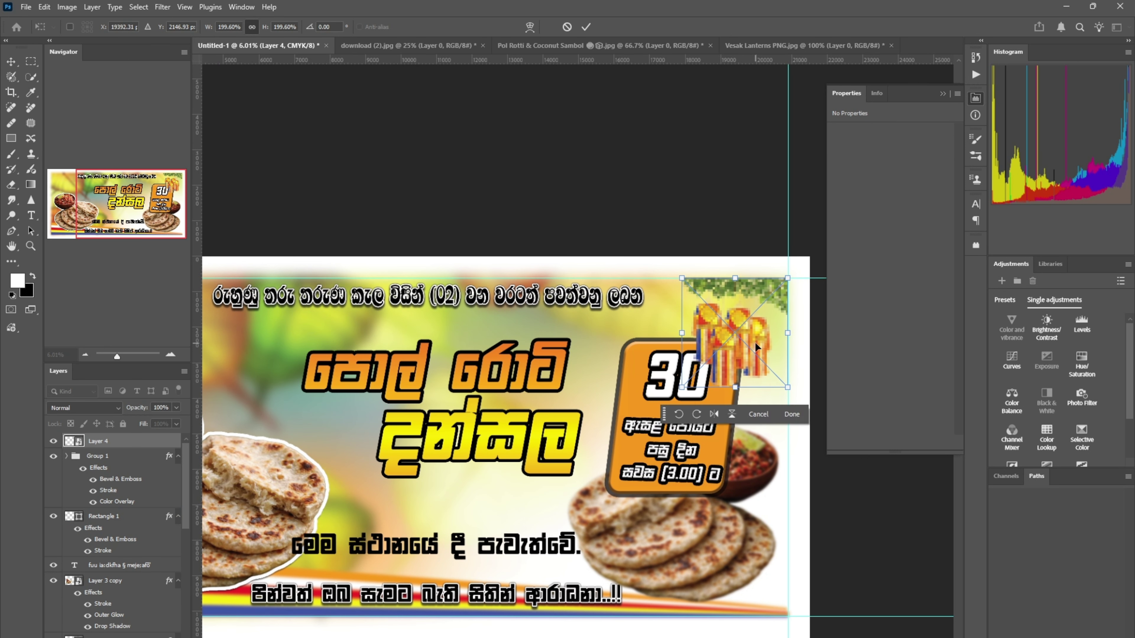
drag(754, 342, 759, 348)
click(793, 415)
click(711, 209)
- Nudge the date box with its texts and the blurred roti behind it slightly left together
scroll(714, 214, up, 4)
drag(717, 205, 629, 201)
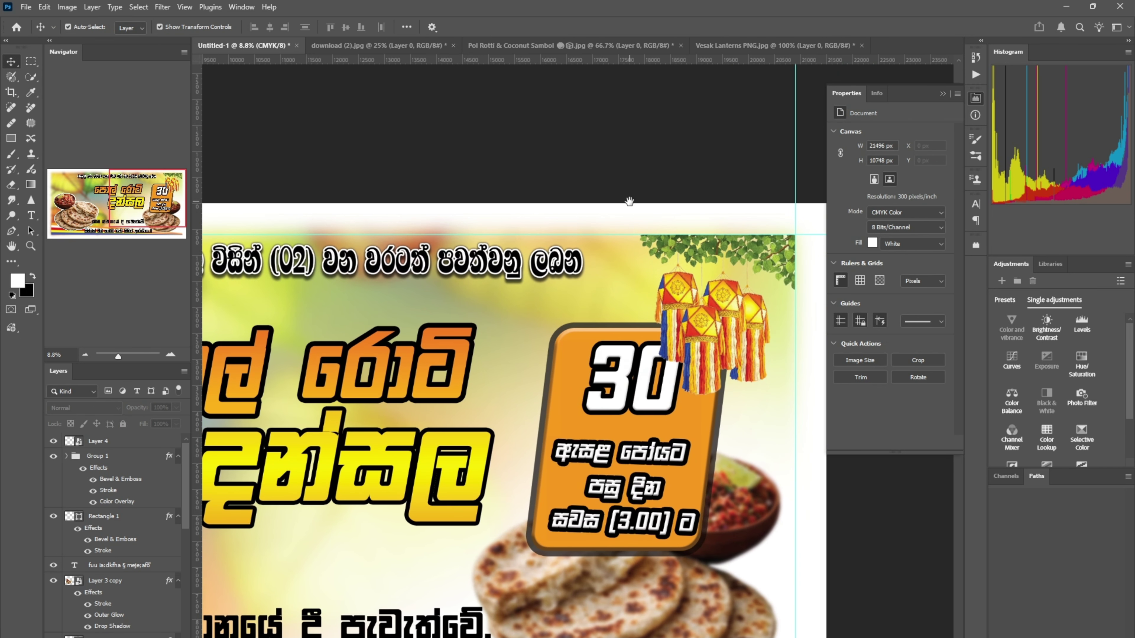
drag(533, 339, 634, 461)
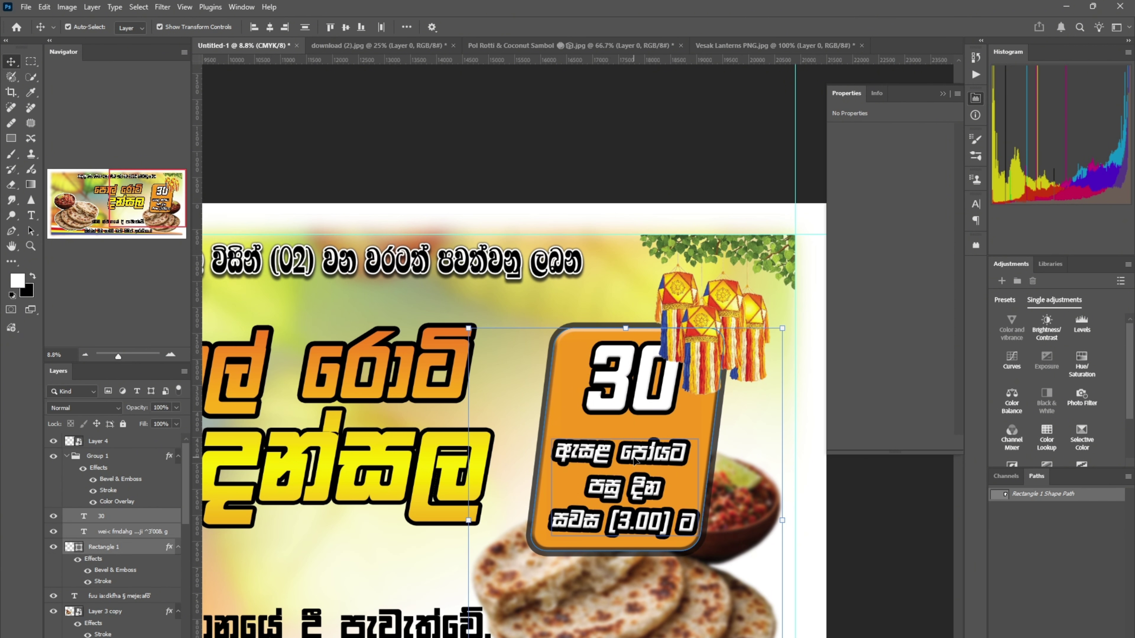
key(shift+Left)
key(shift+Left)
key(shift+Left)
key(shift+Left)
key(shift+Left)
key(shift+Left)
key(shift+Left)
key(shift+Left)
key(shift+Left)
key(shift+Left)
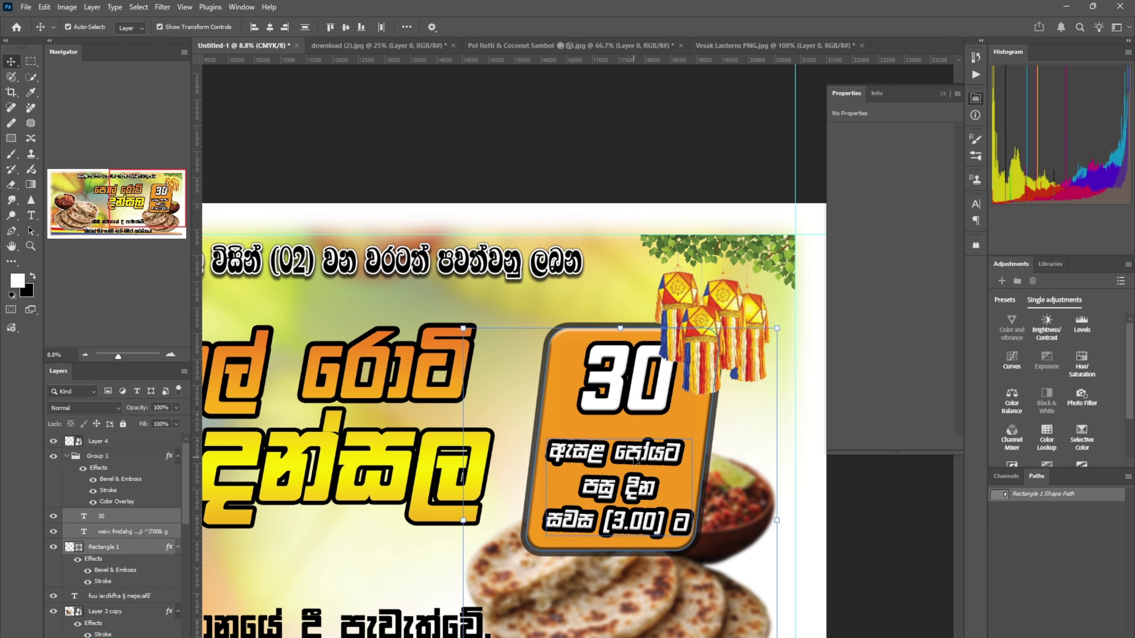
key(shift+Right)
key(shift+Right)
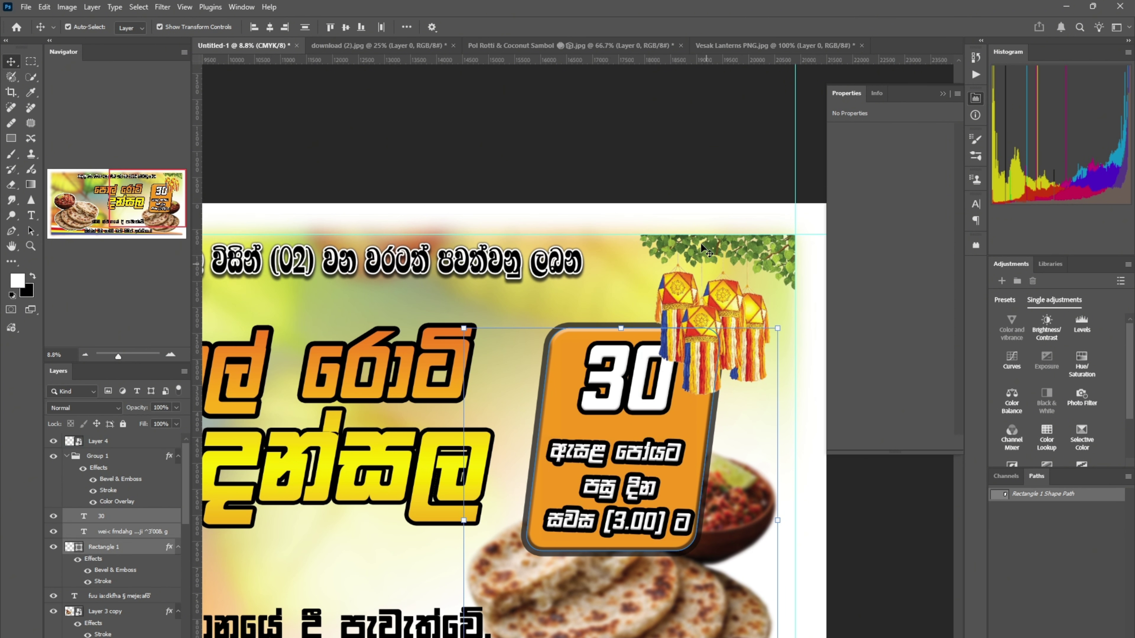
- Shift the headline text along the banner's upper edge slightly right
click(694, 189)
scroll(694, 189, down, 8)
drag(600, 223, 696, 233)
scroll(559, 263, up, 2)
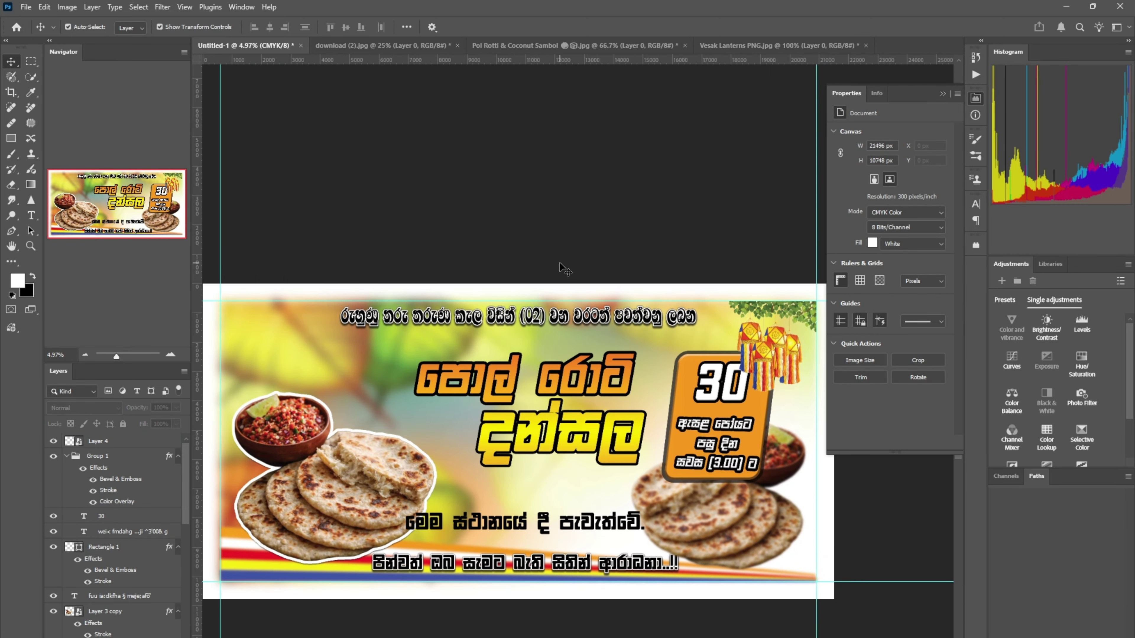
ctrl+click(632, 322)
ctrl+click(624, 237)
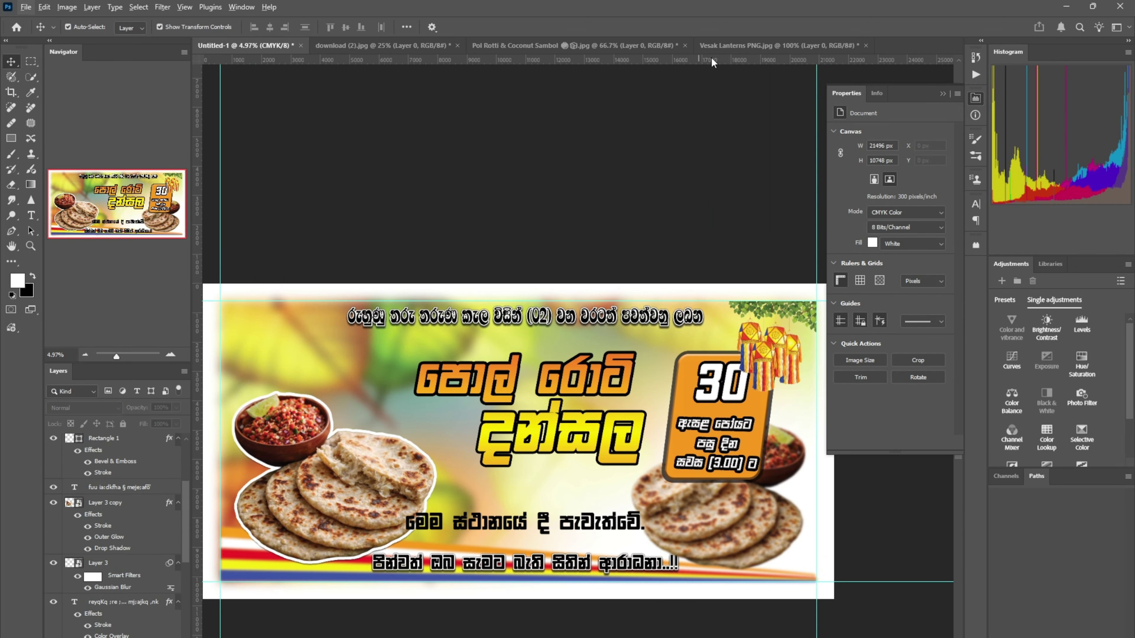
- Close the Vesak Lanterns PNG and Pol Rotti & Coconut Sambol image documents without saving
click(739, 45)
key(ctrl+w)
click(562, 254)
click(603, 46)
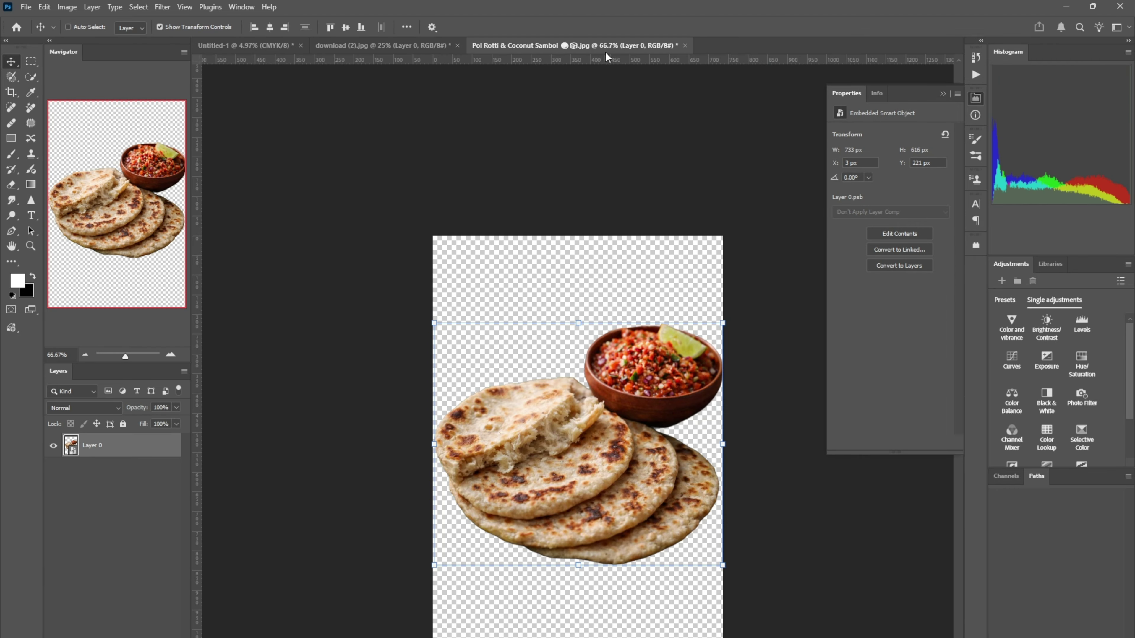
key(ctrl+w)
click(563, 254)
- Open the Bodhi Leaf PNG Image file from the Dansal Poster folder
key(ctrl+o)
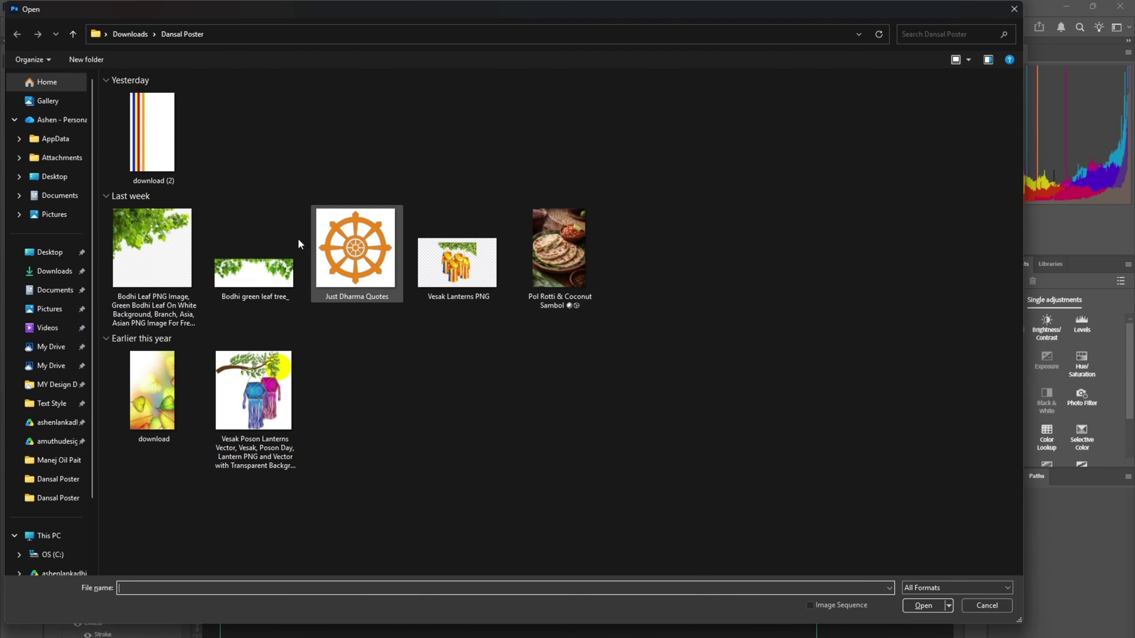
click(254, 251)
click(157, 255)
click(922, 606)
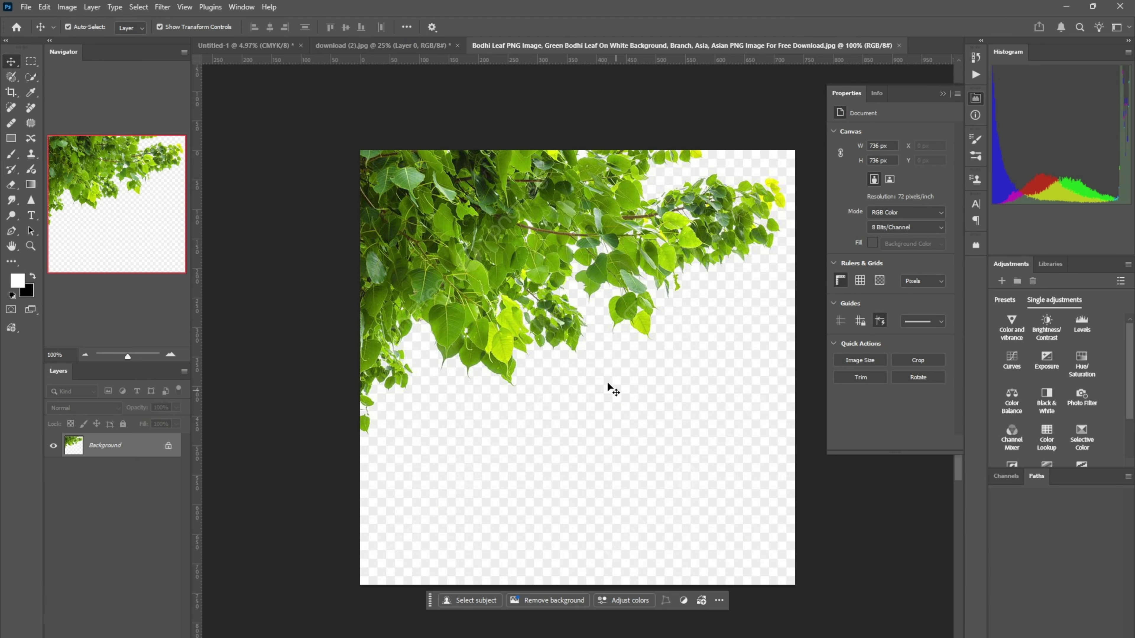
- Unlock the Bodhi leaf image's layer, remove its background and convert the cut-out to a Smart Object
click(168, 446)
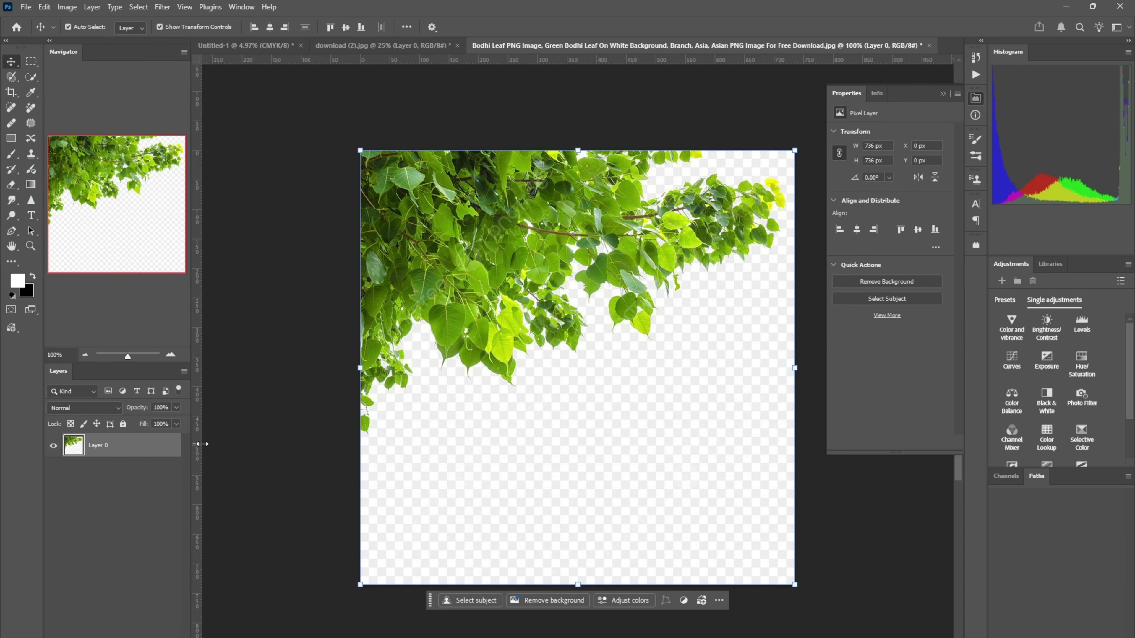
click(892, 282)
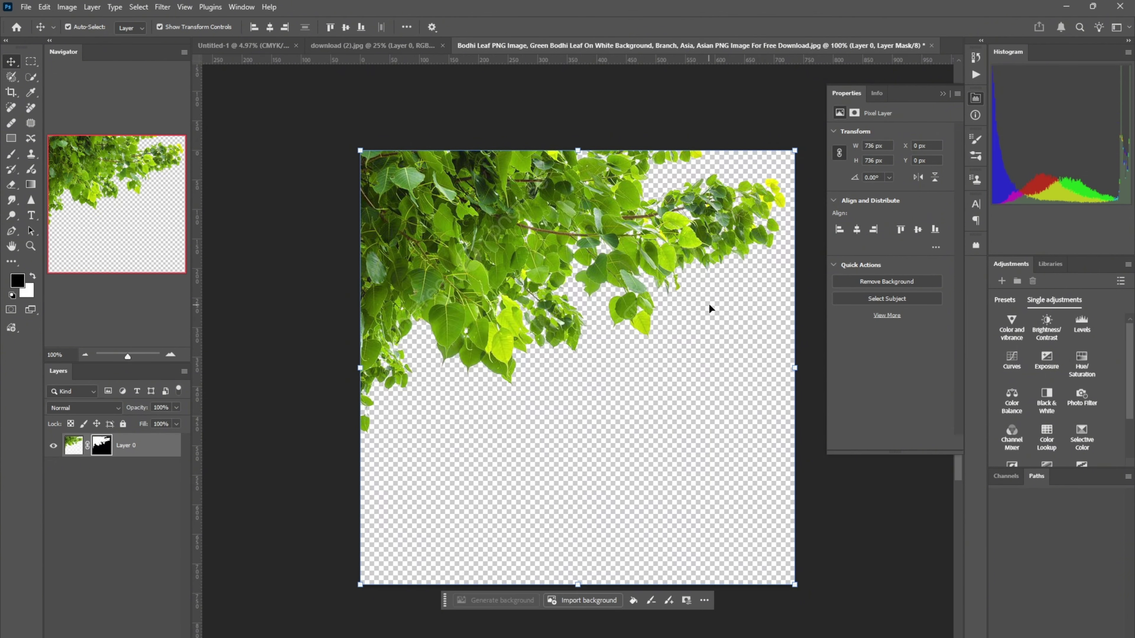
right_click(155, 448)
click(202, 361)
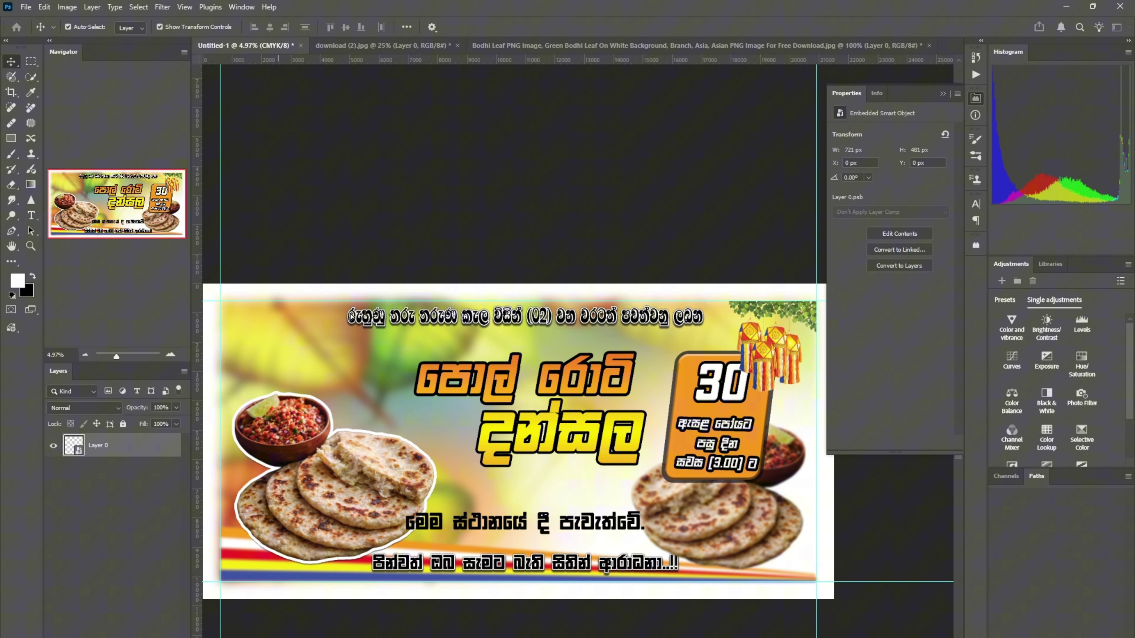
- Bring the leaf cut-out into the banner's upper-left corner at the guides and scale it to about 6001 × 4004 px
drag(352, 317, 442, 359)
drag(400, 231, 550, 224)
drag(486, 287, 420, 333)
drag(525, 398, 549, 414)
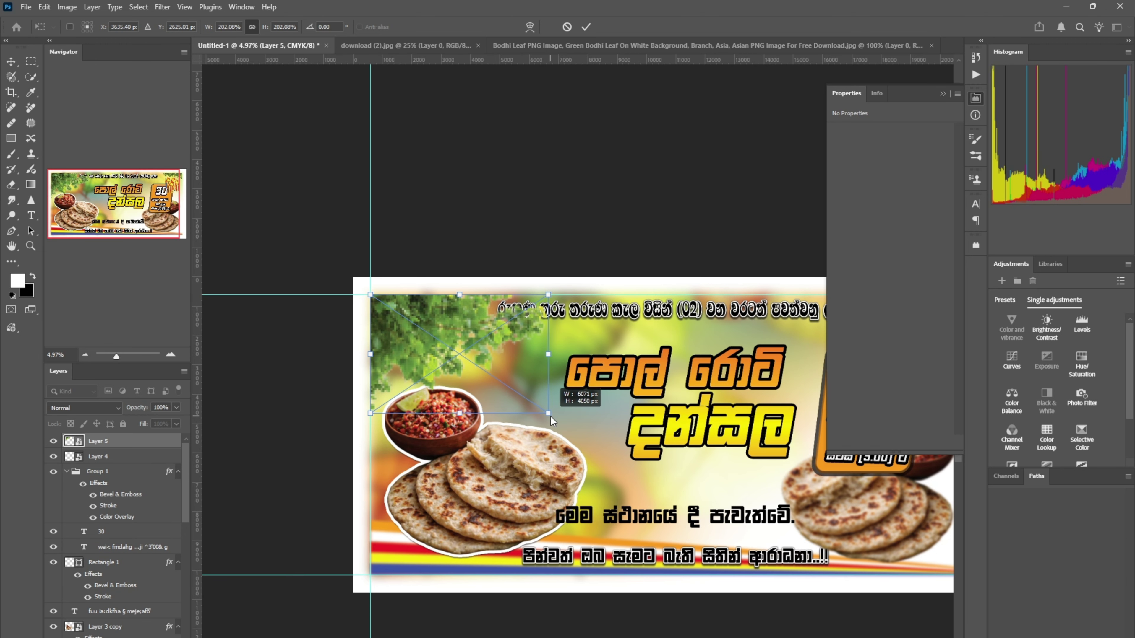
click(517, 441)
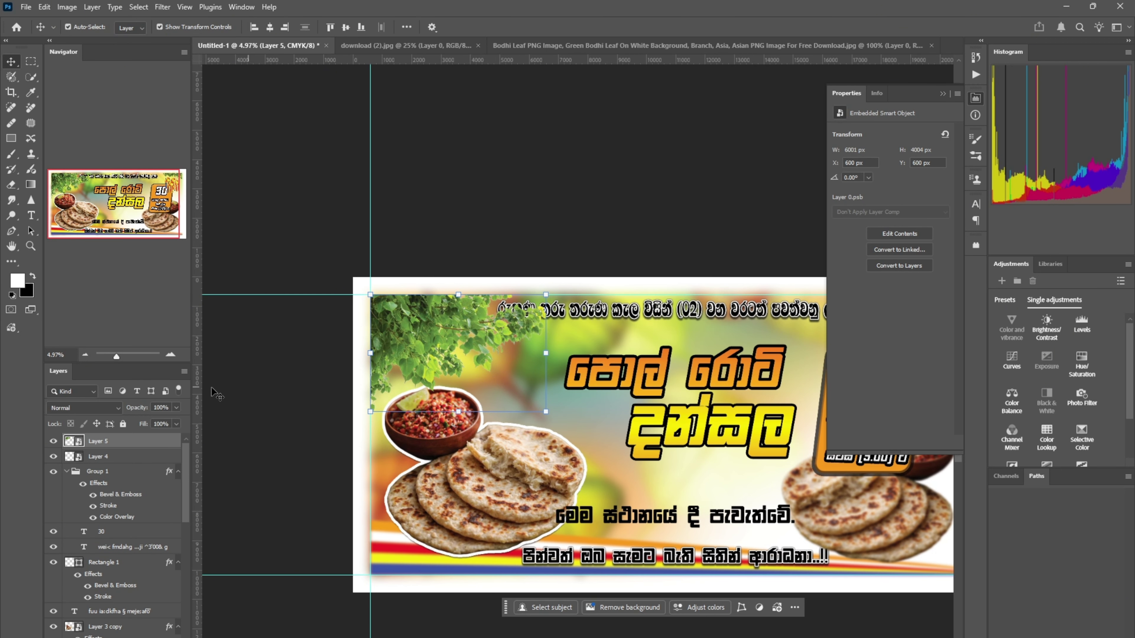
- Move the leaf layer below the headline and bottom text layers, directly above the "okai," layer
scroll(188, 413, down, 3)
drag(112, 444, 156, 637)
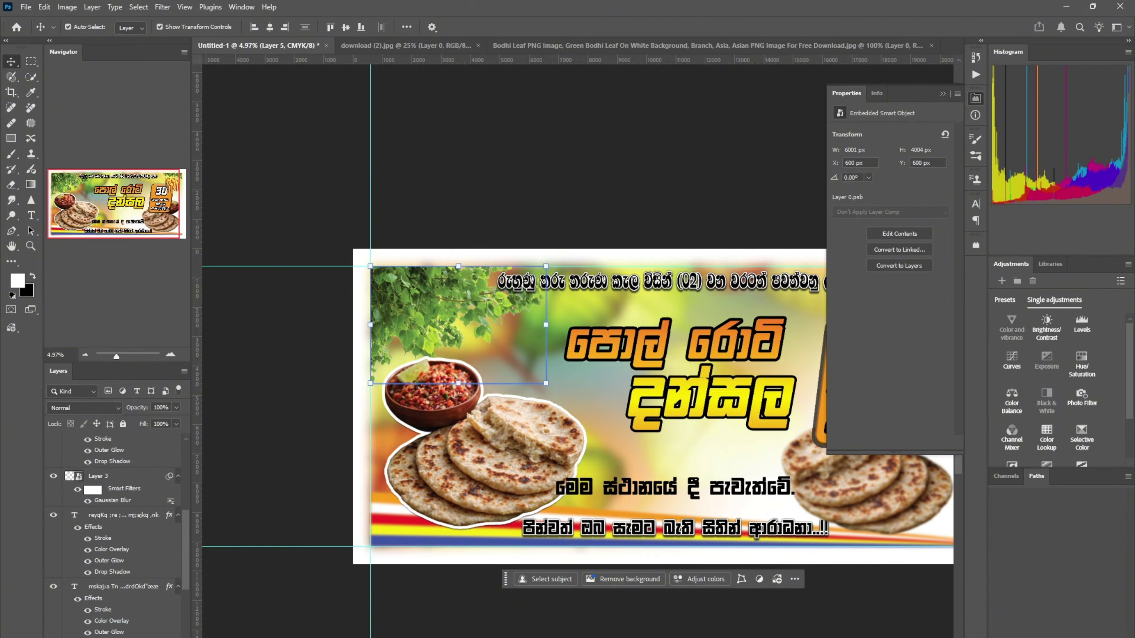
scroll(213, 621, down, 1)
scroll(166, 609, down, 1)
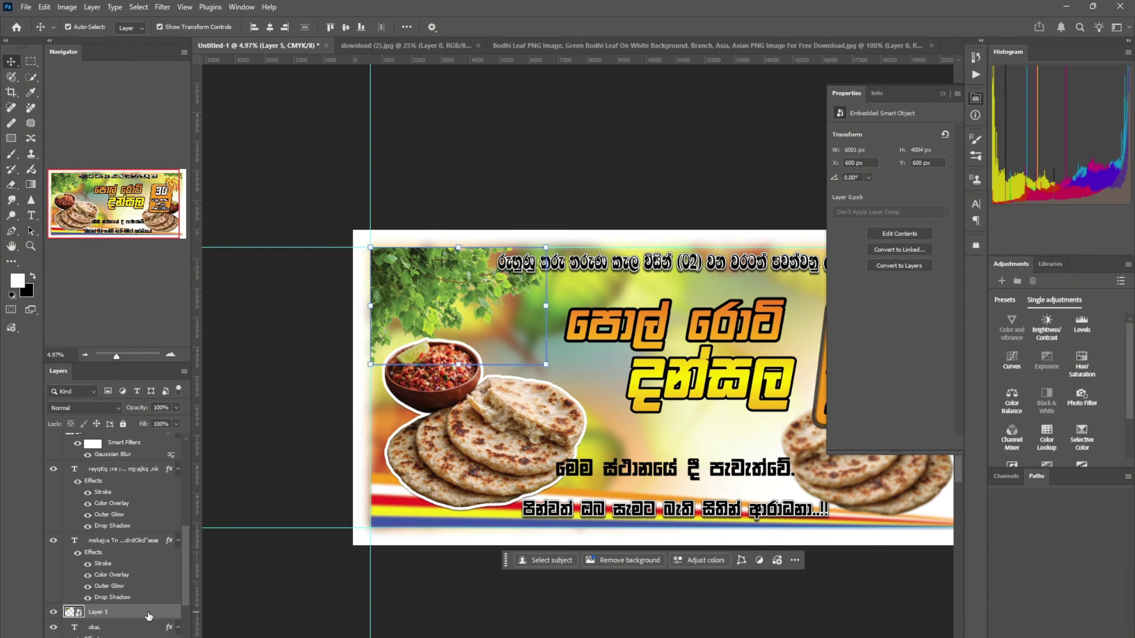
- Apply a Gaussian Blur with a 27.7 px radius to the leaf layer
click(163, 6)
click(184, 18)
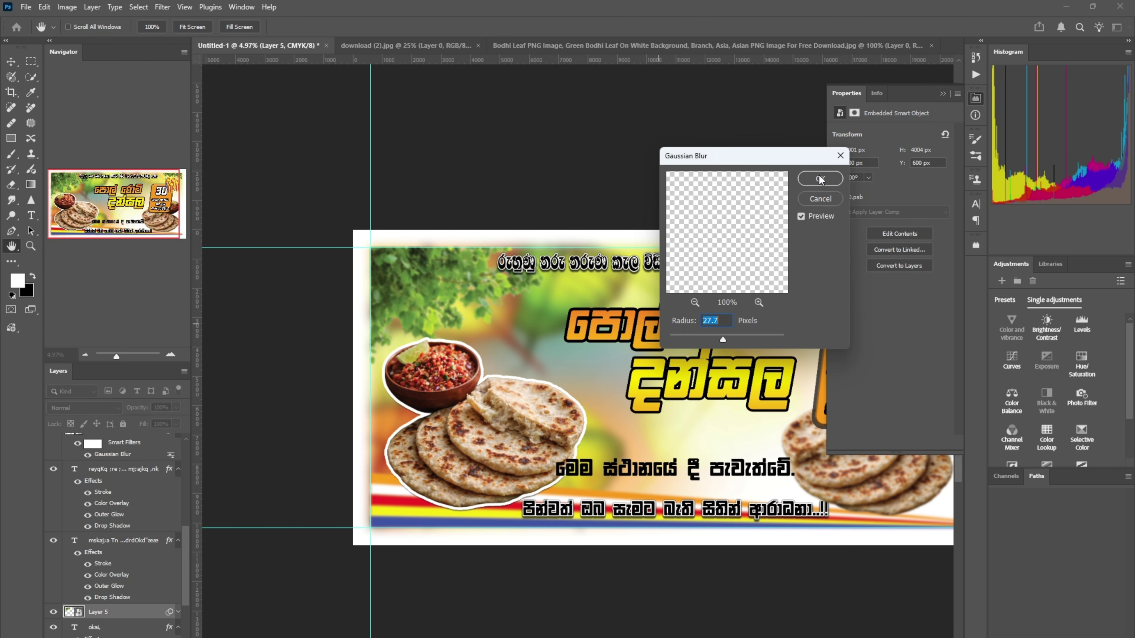
click(820, 179)
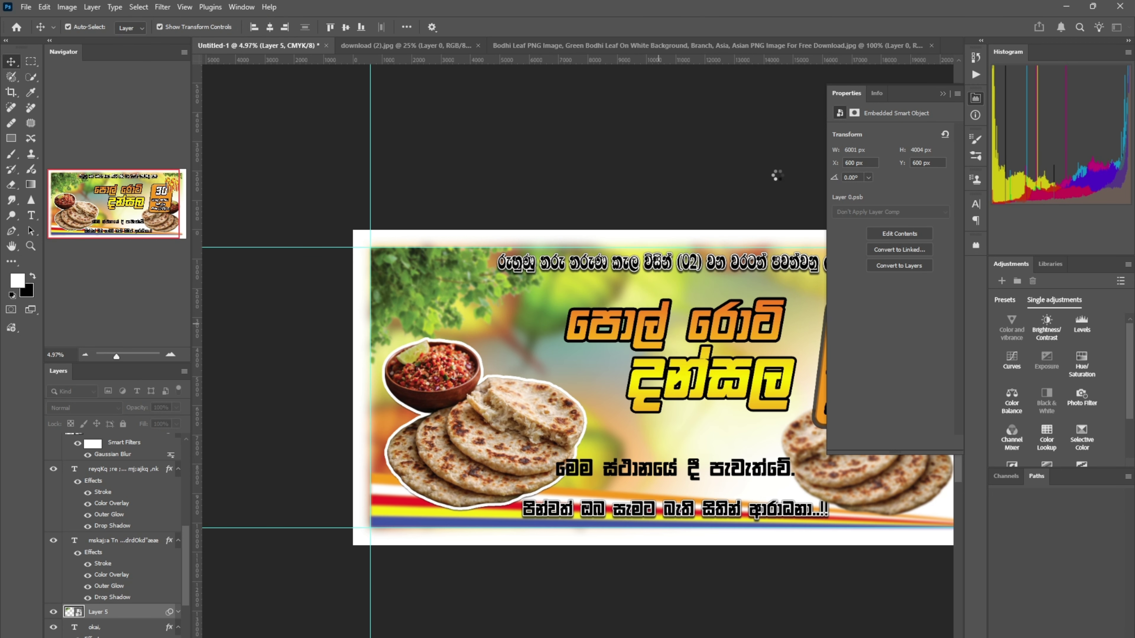
click(718, 215)
scroll(719, 216, down, 3)
drag(764, 157, 676, 162)
scroll(681, 216, up, 3)
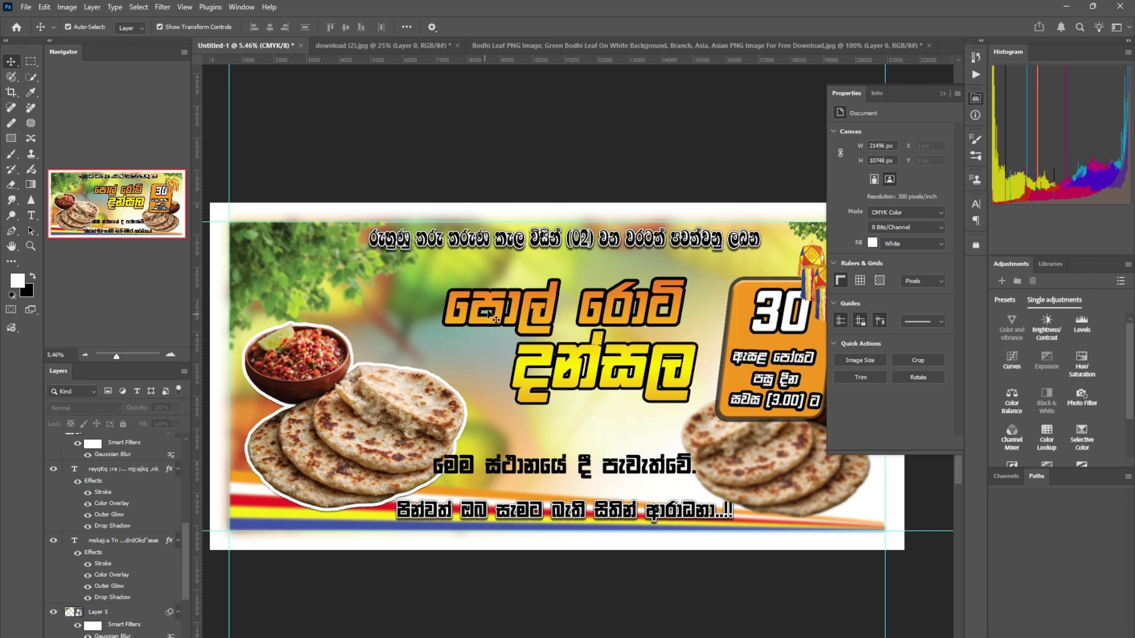
- Shift the two-line orange and yellow title slightly left and try to move the date box elements left as well
mouse_move(534, 330)
mouse_down()
mouse_move(420, 276)
mouse_move(529, 324)
mouse_up()
click(631, 175)
drag(574, 405, 651, 315)
click(590, 168)
scroll(647, 317, right, 2)
- Undo the last moves of the date box elements and redo the title's leftward shift
key(ctrl+z)
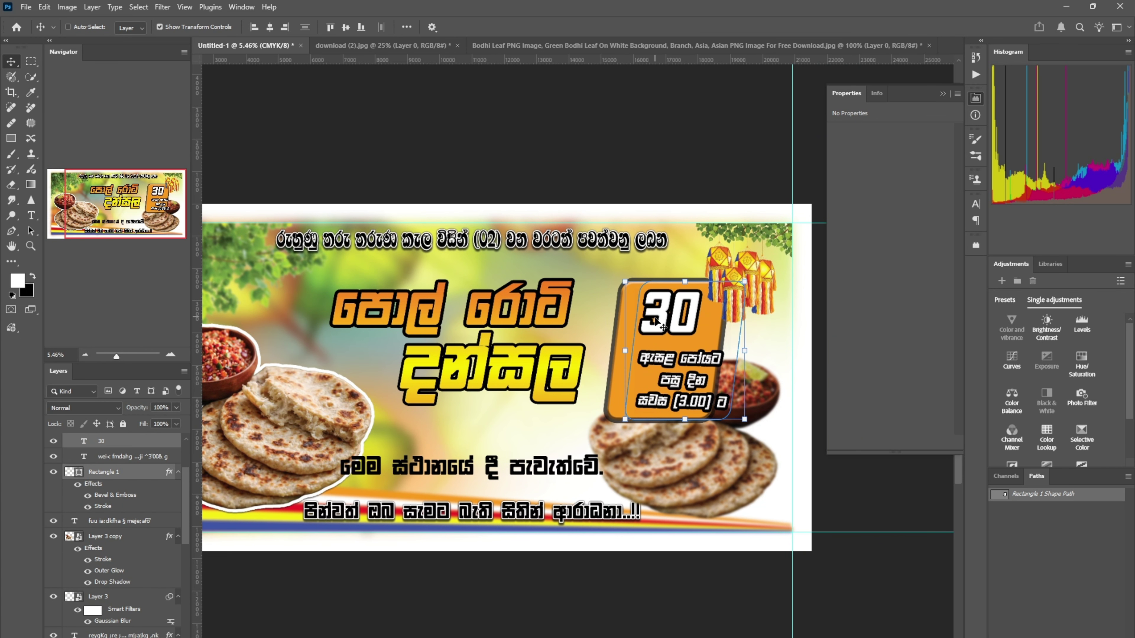
key(ctrl+z)
key(ctrl+z)
key(ctrl+z)
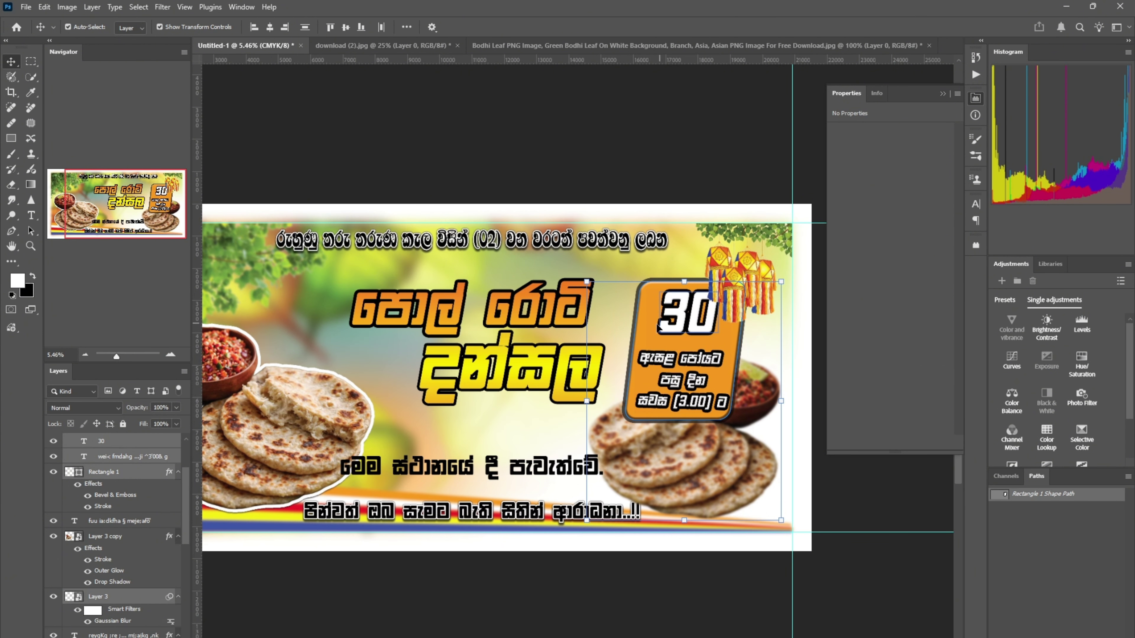
key(ctrl+shift+z)
click(619, 270)
- Move the "30" and the three-line text of the date box left and slightly up together
click(671, 303)
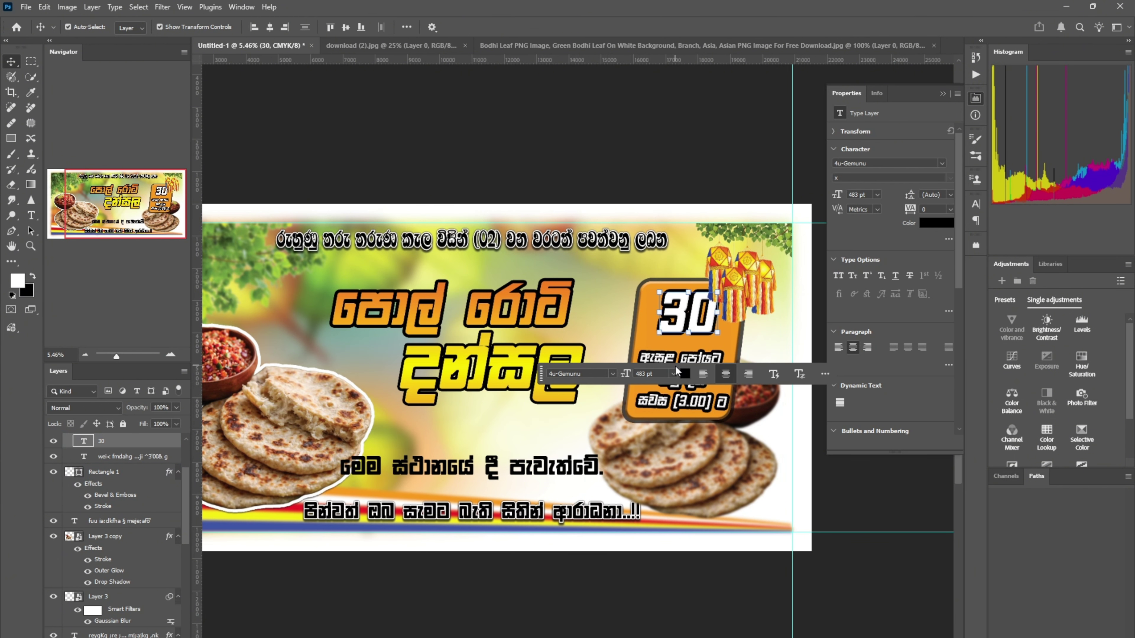
shift+click(666, 357)
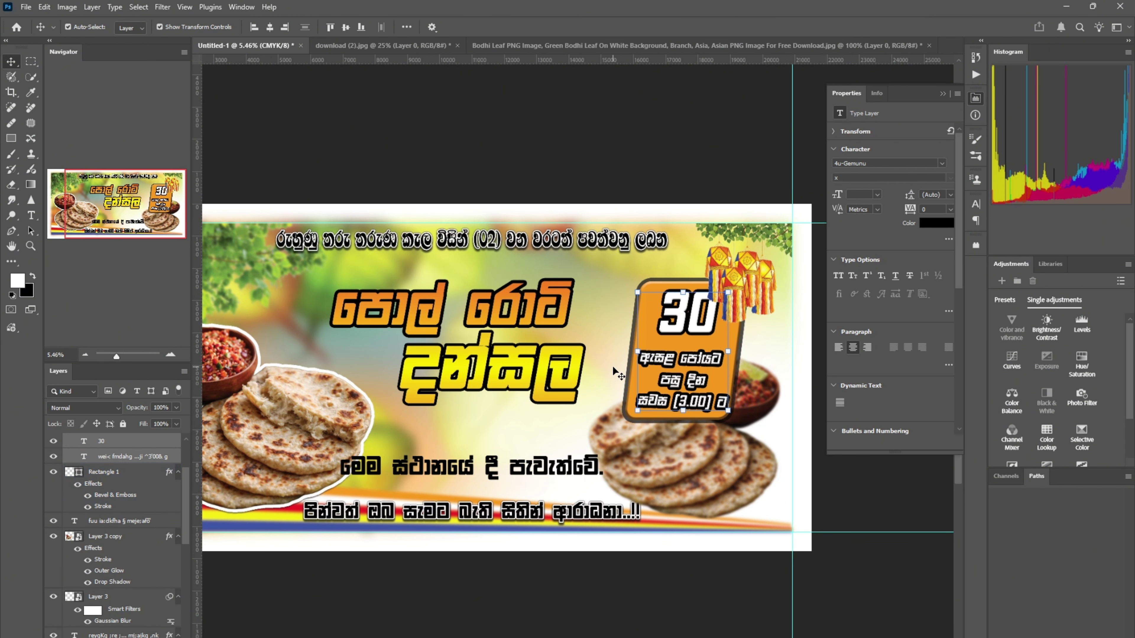
drag(663, 335, 637, 331)
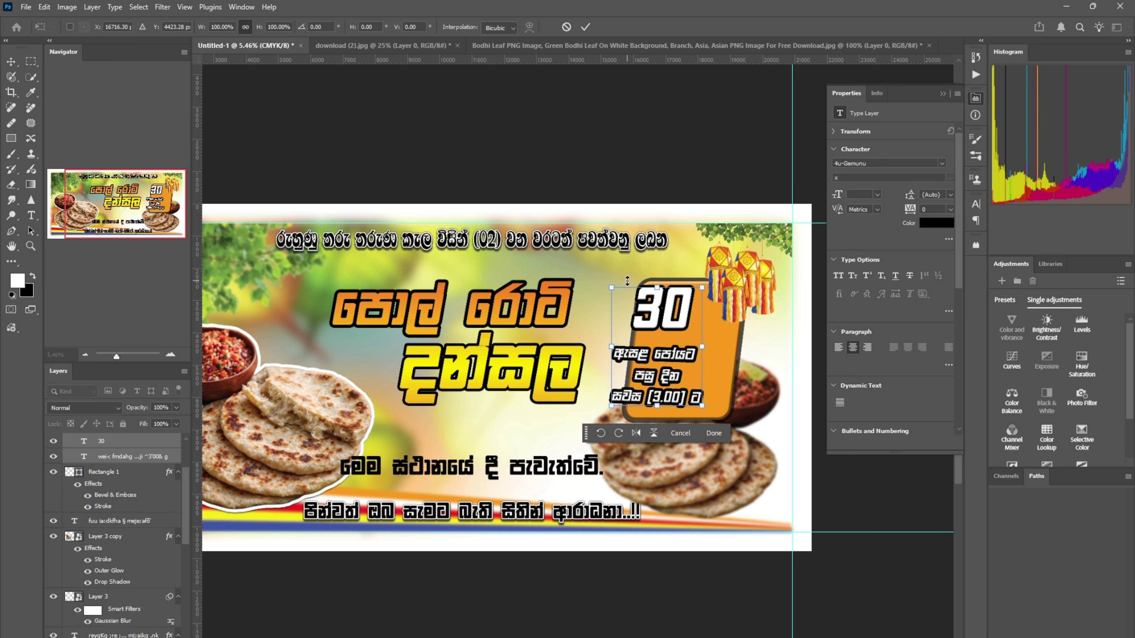
click(705, 434)
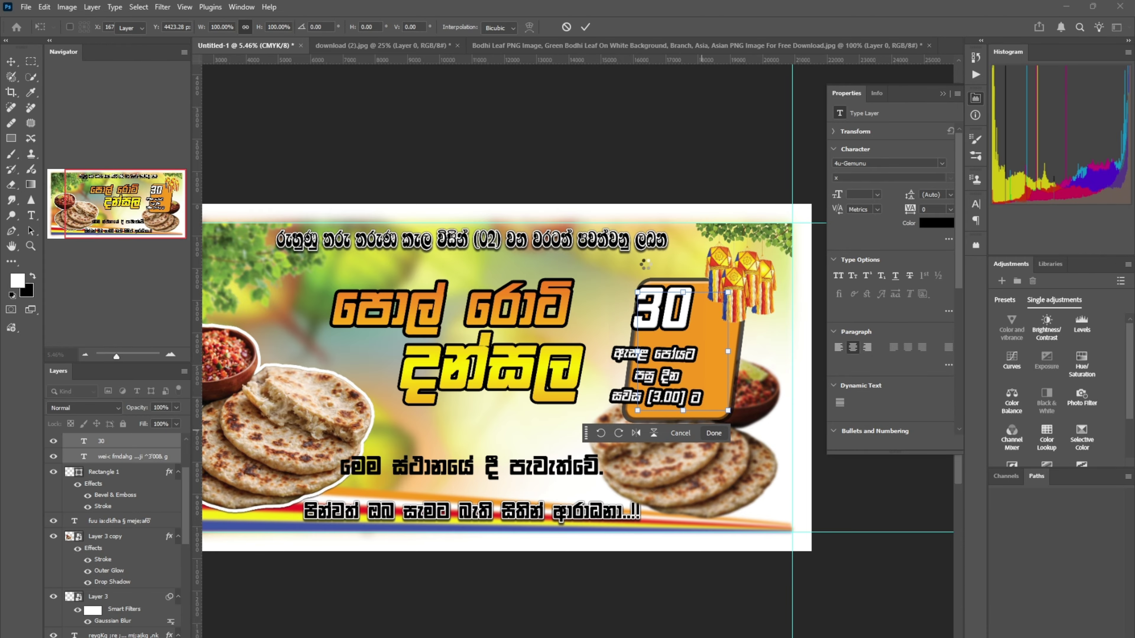
- Nudge the orange date rectangle left until it sits centred behind its texts, and shift the blurred roti slightly right
click(677, 280)
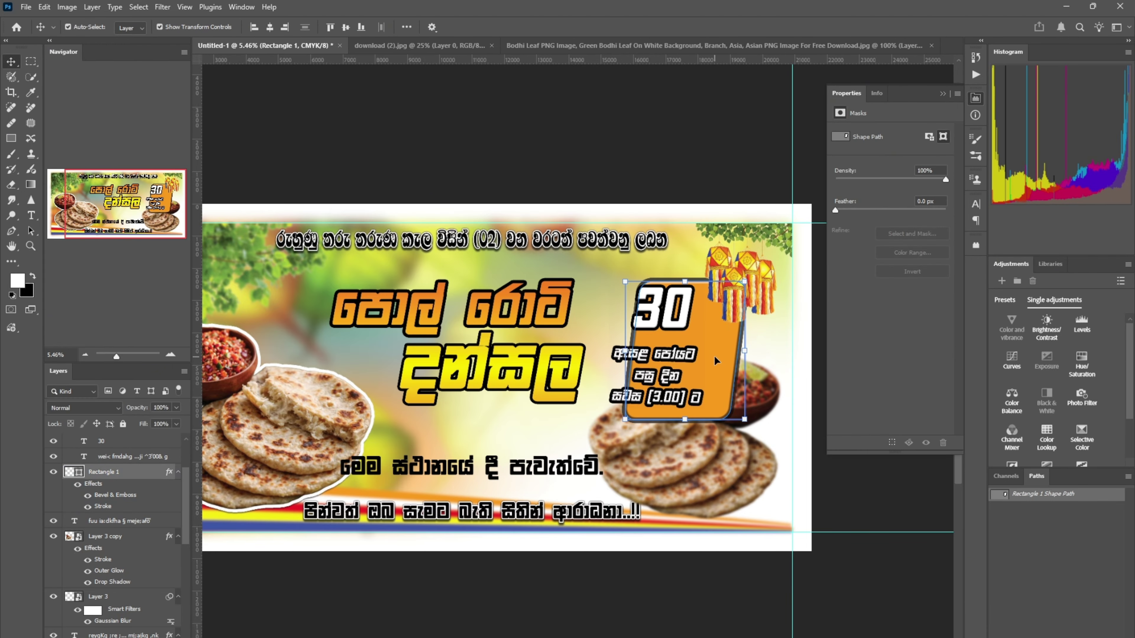
key(shift+Left)
key(shift+Left)
key(shift+Left)
key(shift+Left)
key(shift+Left)
key(shift+Left)
key(shift+Left)
key(shift+Left)
key(shift+Left)
key(shift+Left)
key(shift+Left)
key(shift+Left)
key(shift+Left)
key(shift+Left)
key(shift+Left)
key(shift+Left)
key(shift+Left)
key(shift+Left)
key(shift+Left)
key(shift+Left)
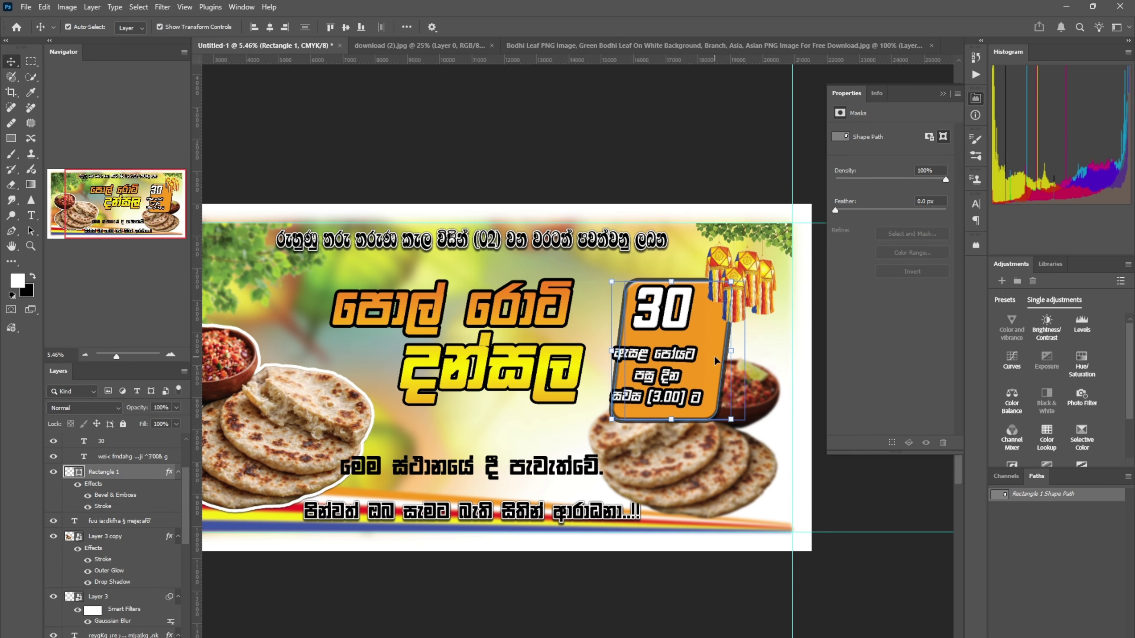
key(shift+Left)
key(shift+Left)
key(shift+Left)
key(shift+Left)
key(shift+Left)
key(shift+Left)
key(shift+Left)
key(shift+Left)
key(shift+Left)
key(shift+Left)
key(shift+Left)
key(shift+Left)
key(shift+Left)
key(shift+Left)
key(shift+Left)
key(shift+Left)
key(shift+Left)
key(shift+Left)
key(shift+Left)
key(shift+Left)
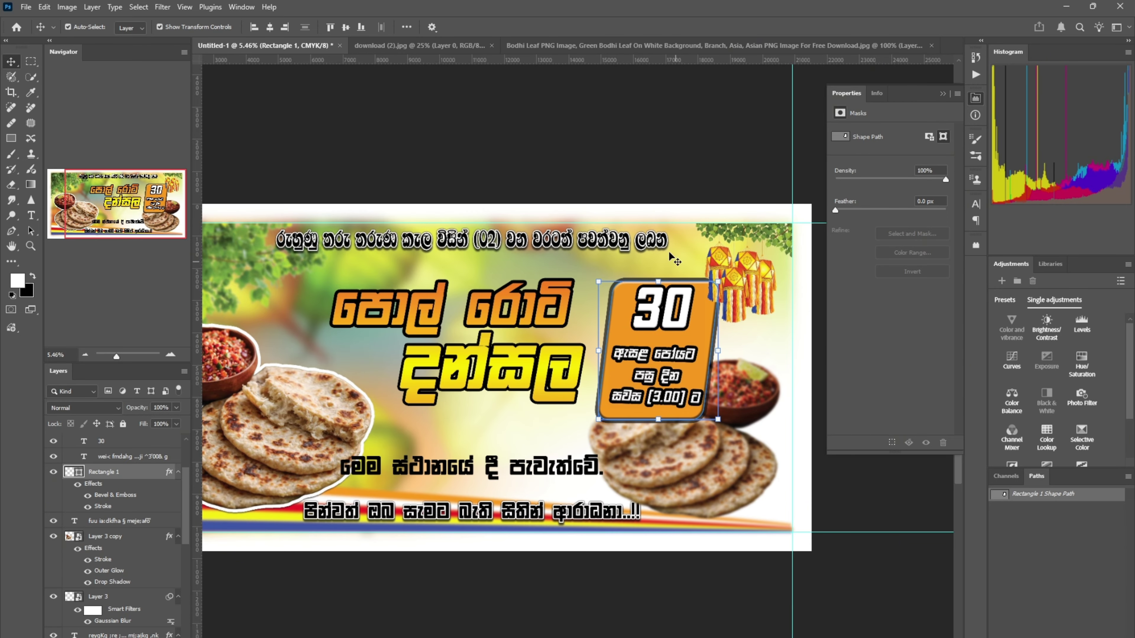
drag(700, 464, 704, 465)
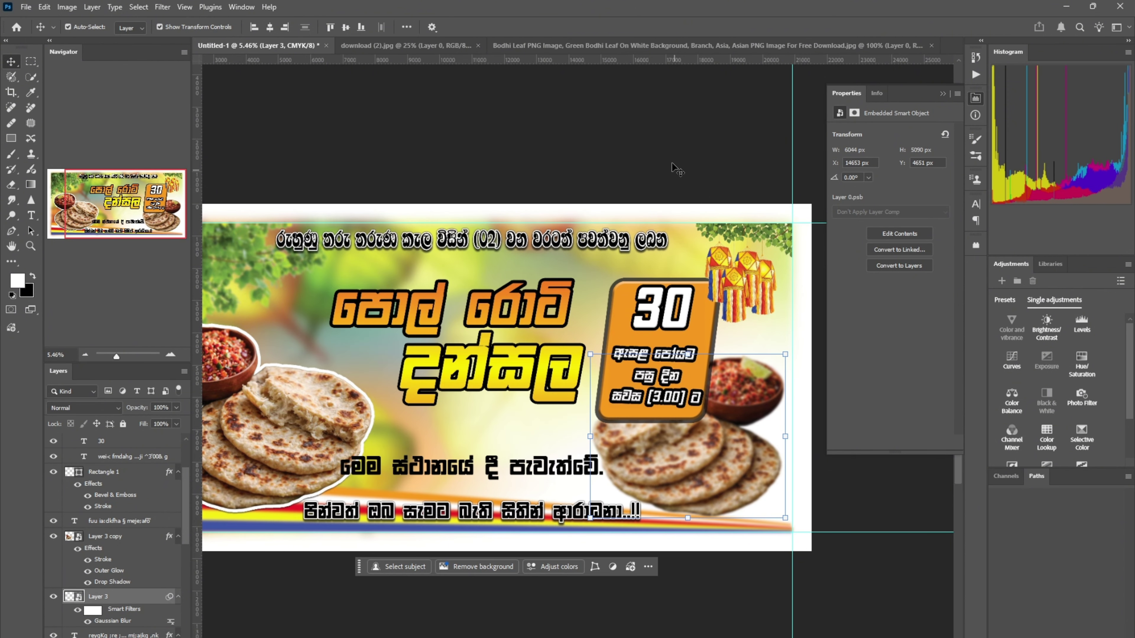
click(676, 171)
- Enlarge the lantern cluster to about 3592 × 3712 px and move it left over the date box's upper-right corner
click(740, 275)
drag(793, 323, 800, 353)
drag(765, 318, 746, 318)
key(Return)
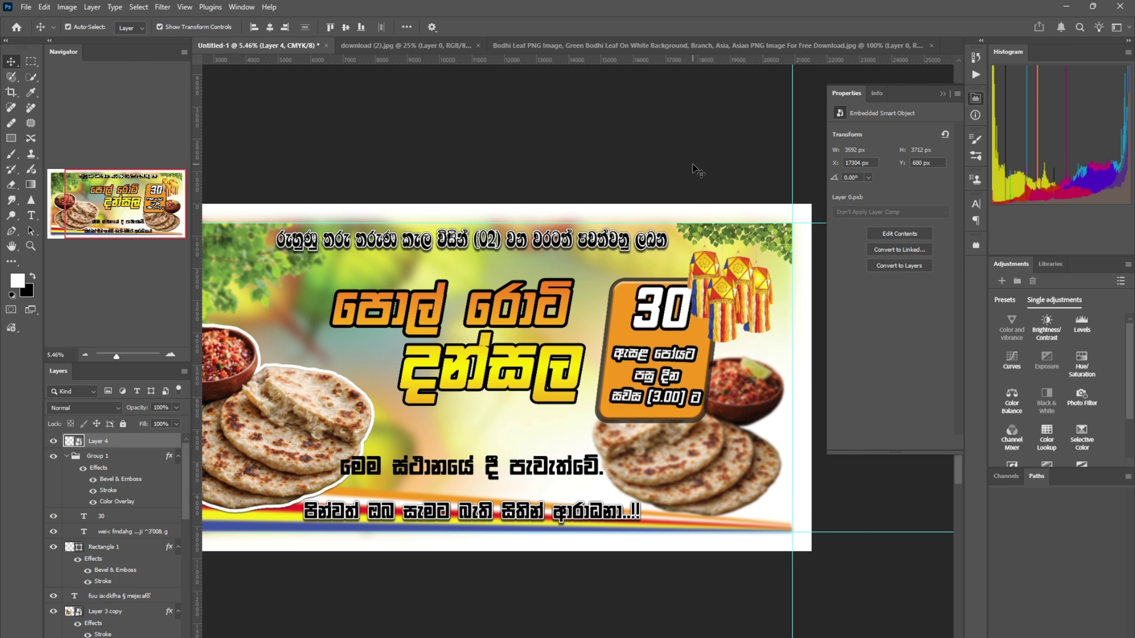
click(699, 173)
scroll(708, 186, down, 5)
scroll(659, 308, up, 4)
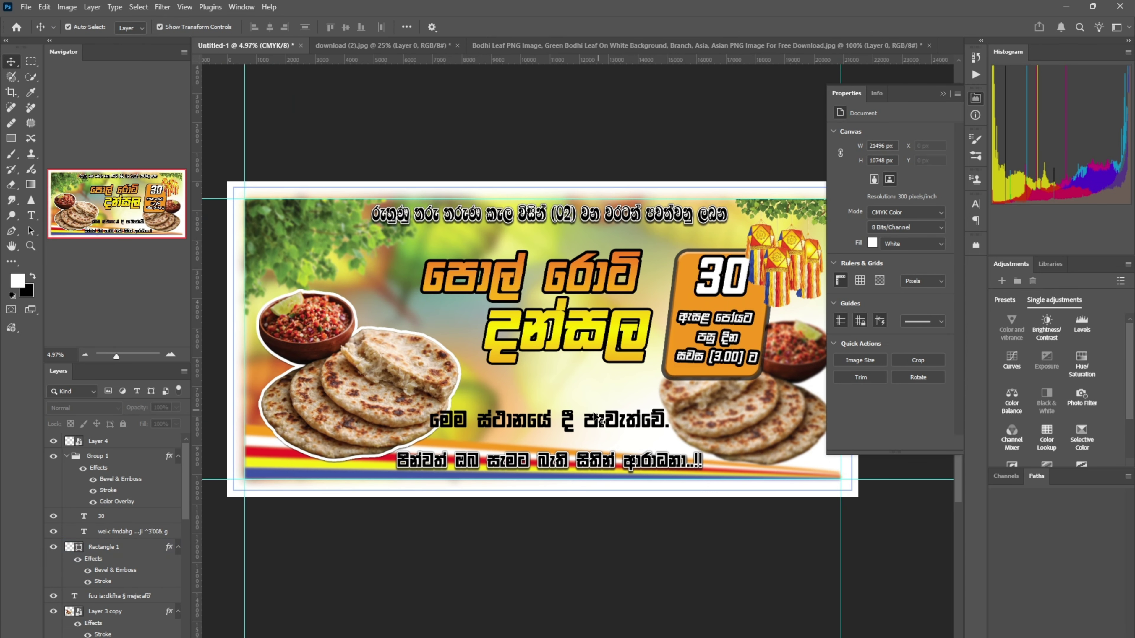
- Shift the venue line below the title slightly right and up, clear of the roti stack, leaving its wording as is
click(599, 418)
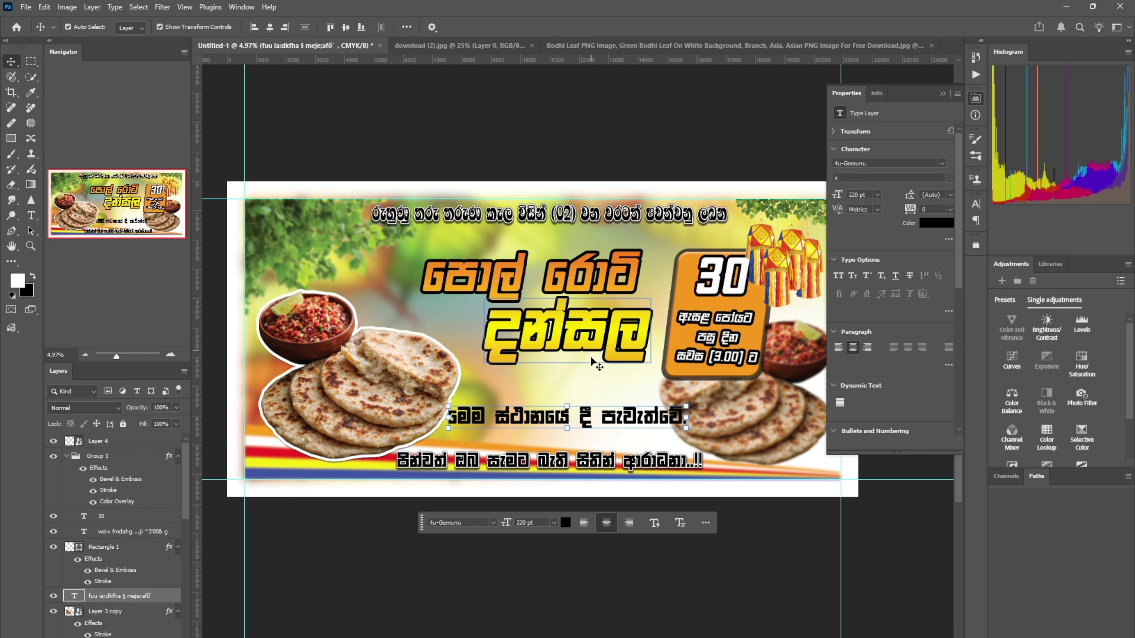
double_click(586, 418)
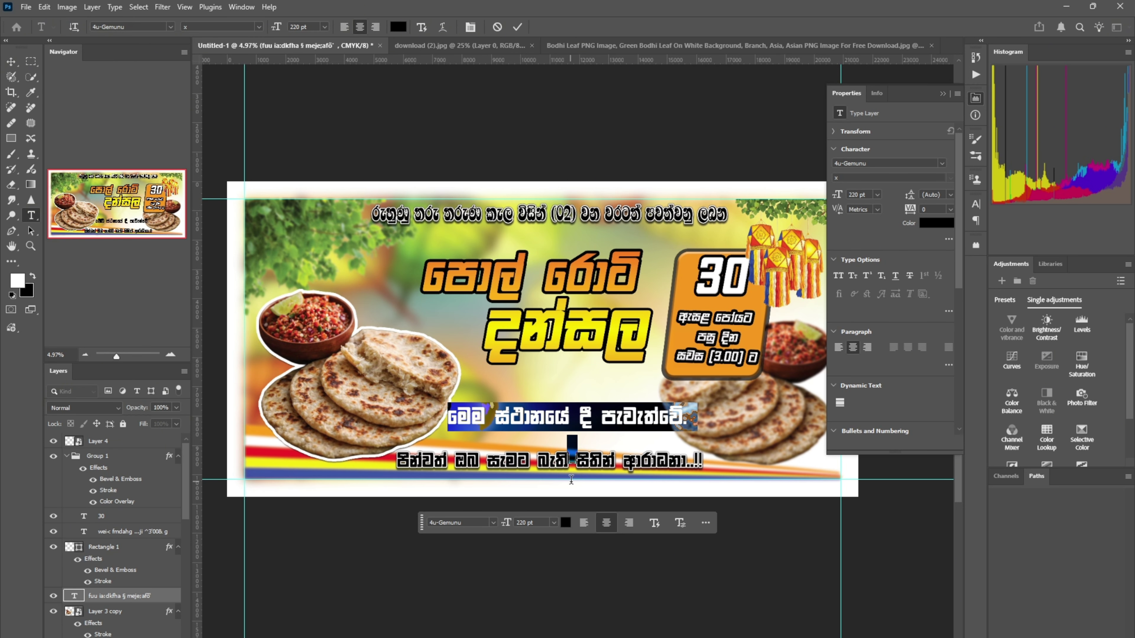
key(ctrl+Return)
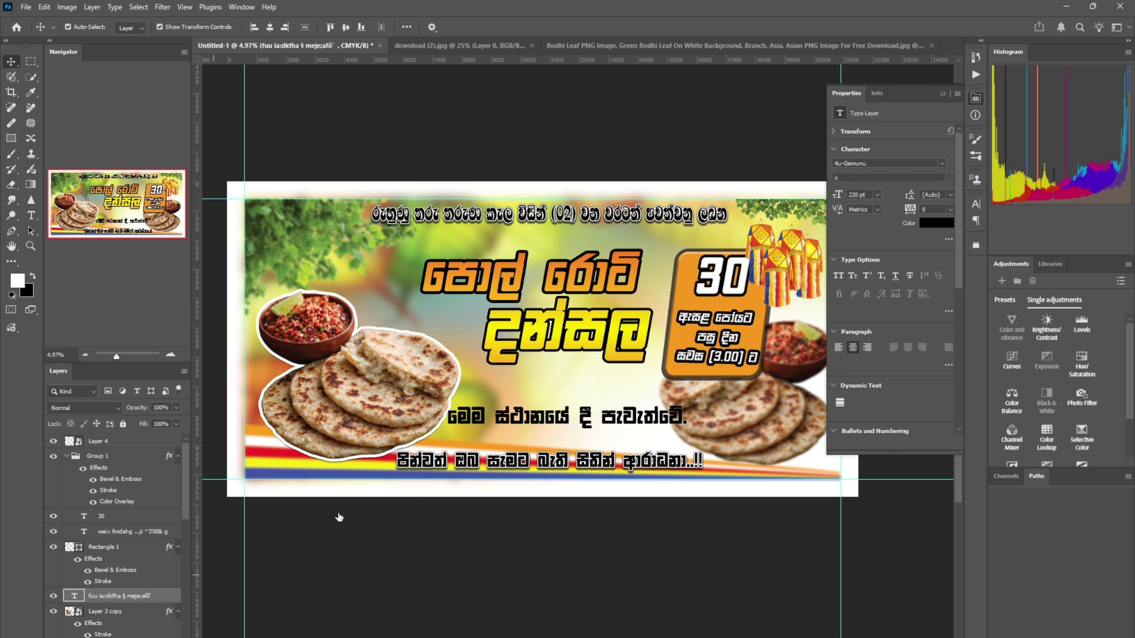
- Add a colour overlay to the venue line in orange f89a1c, sampled from the date box
double_click(170, 600)
click(772, 473)
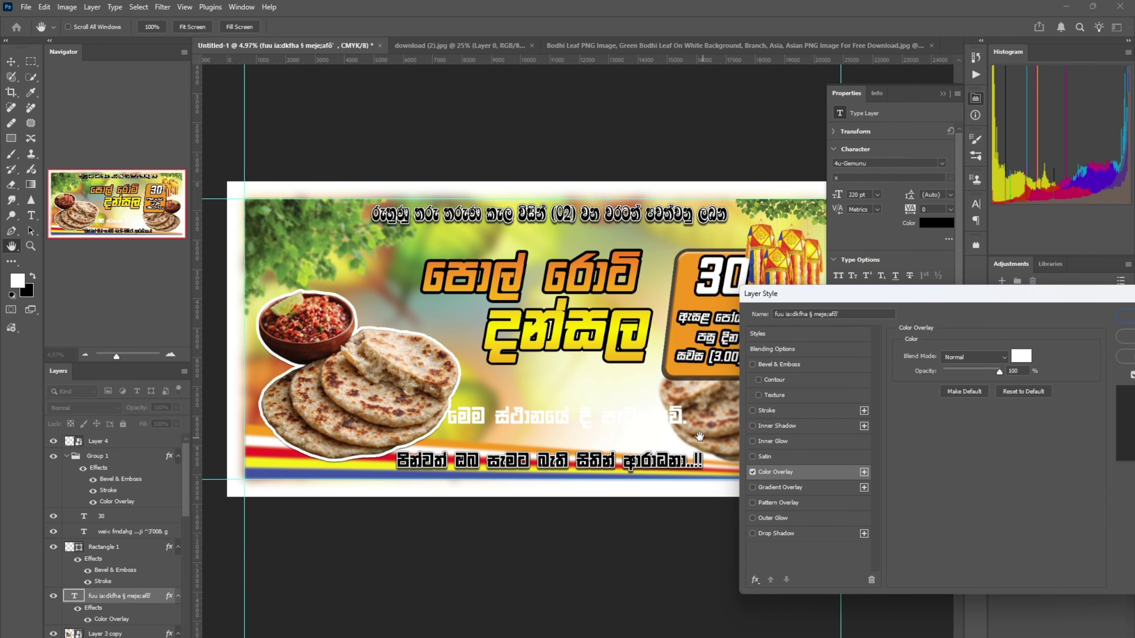
click(1020, 357)
drag(755, 146, 447, 144)
click(689, 330)
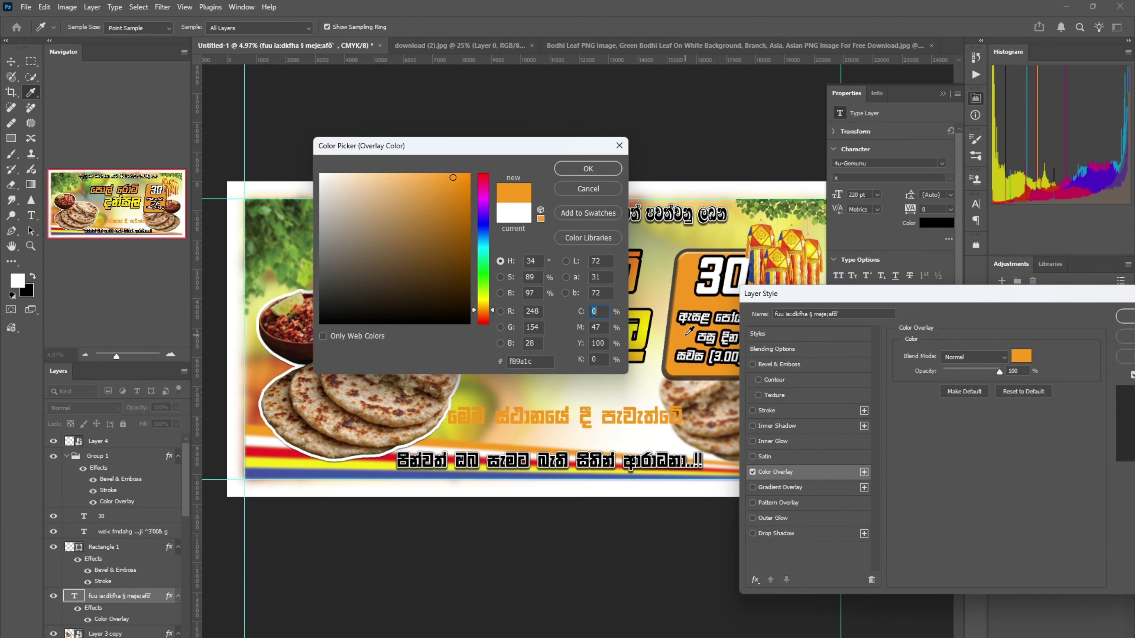
click(601, 172)
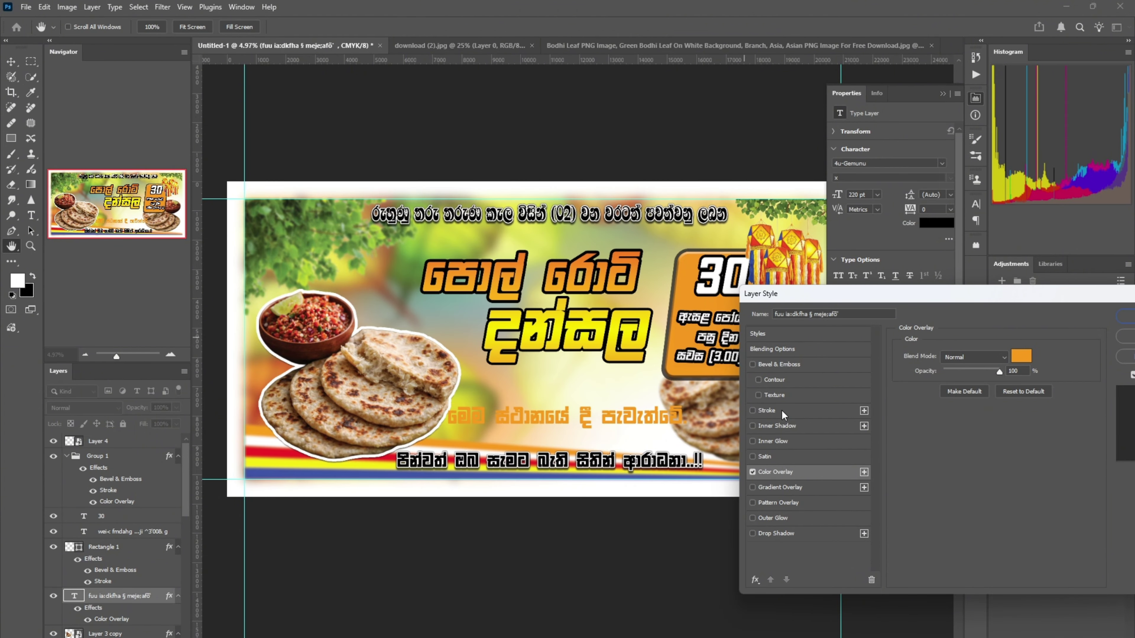
- Add a black outside stroke of 76 px to the venue line
click(767, 411)
click(928, 440)
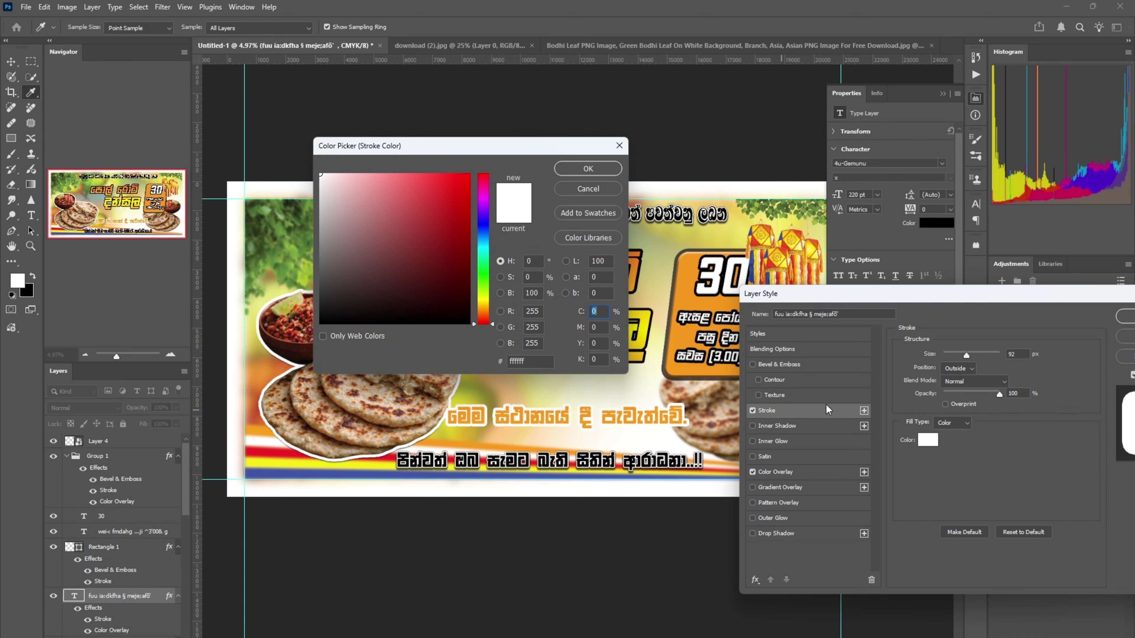
drag(467, 277, 480, 375)
click(589, 169)
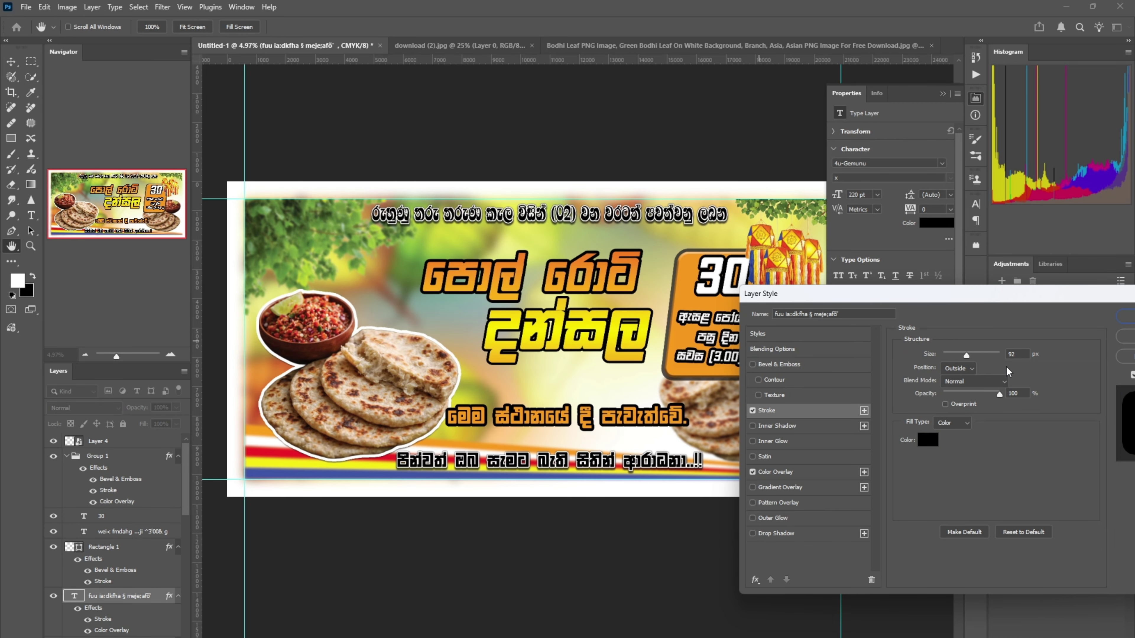
drag(966, 354, 964, 354)
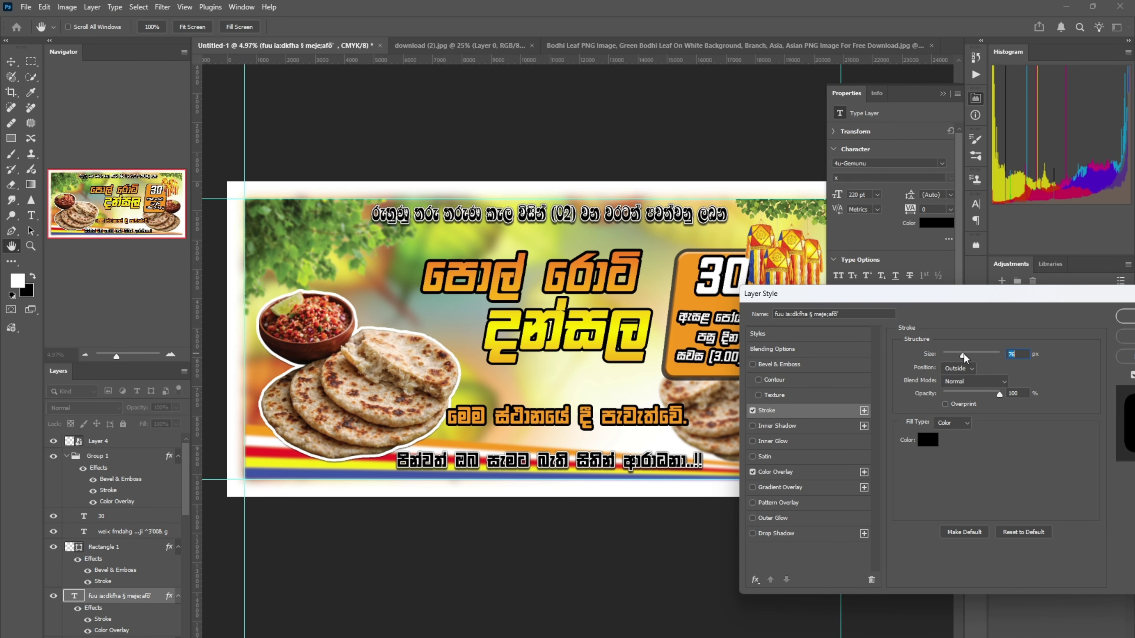
- Give the venue line a drop shadow with a size of 111 px and a black outer glow with a size of 81 px
click(776, 534)
drag(966, 431, 970, 433)
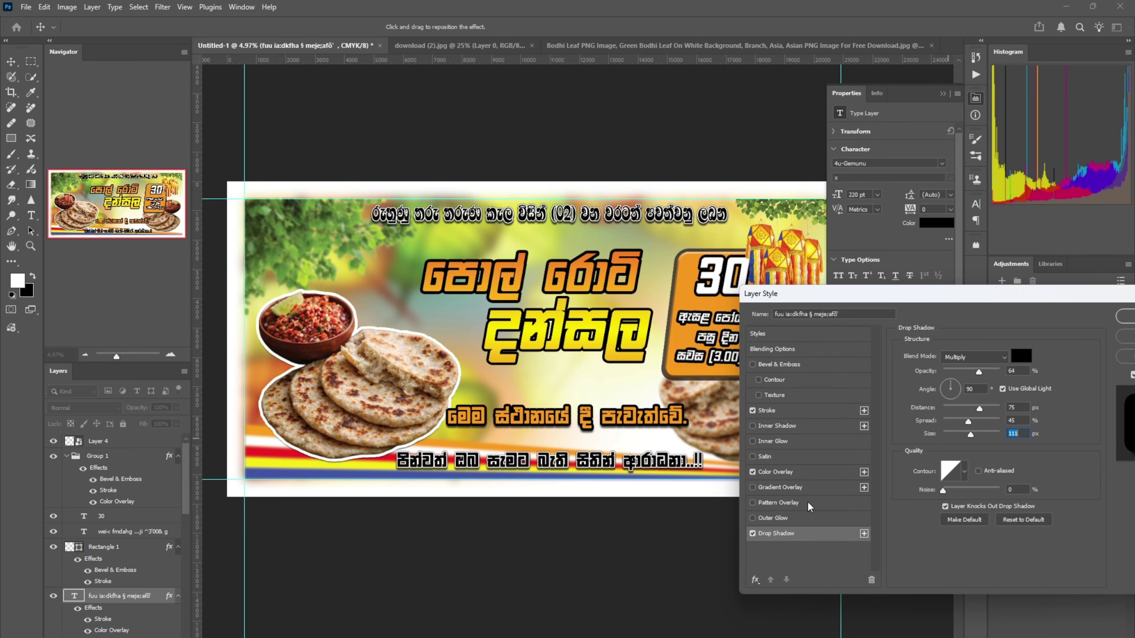
click(769, 519)
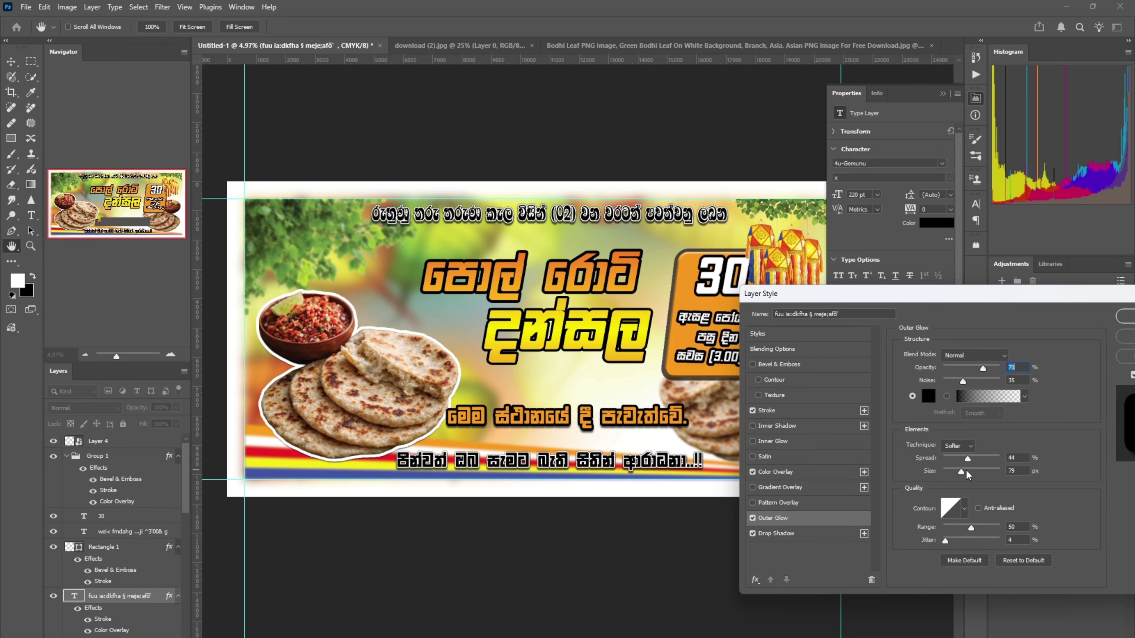
drag(966, 295, 850, 297)
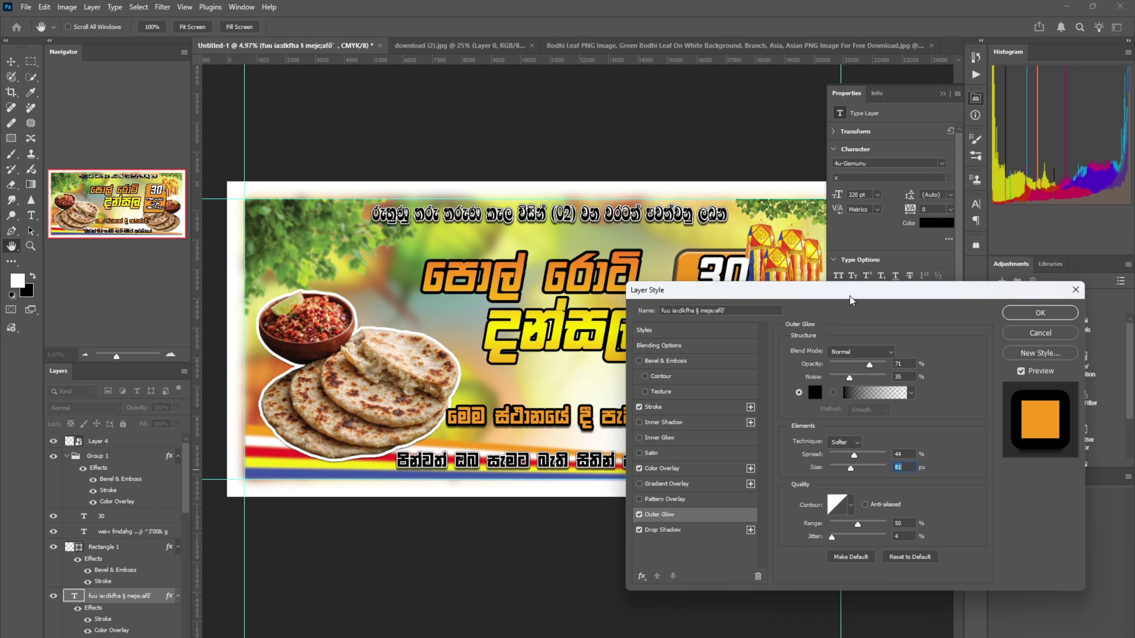
click(1024, 315)
drag(645, 420, 645, 420)
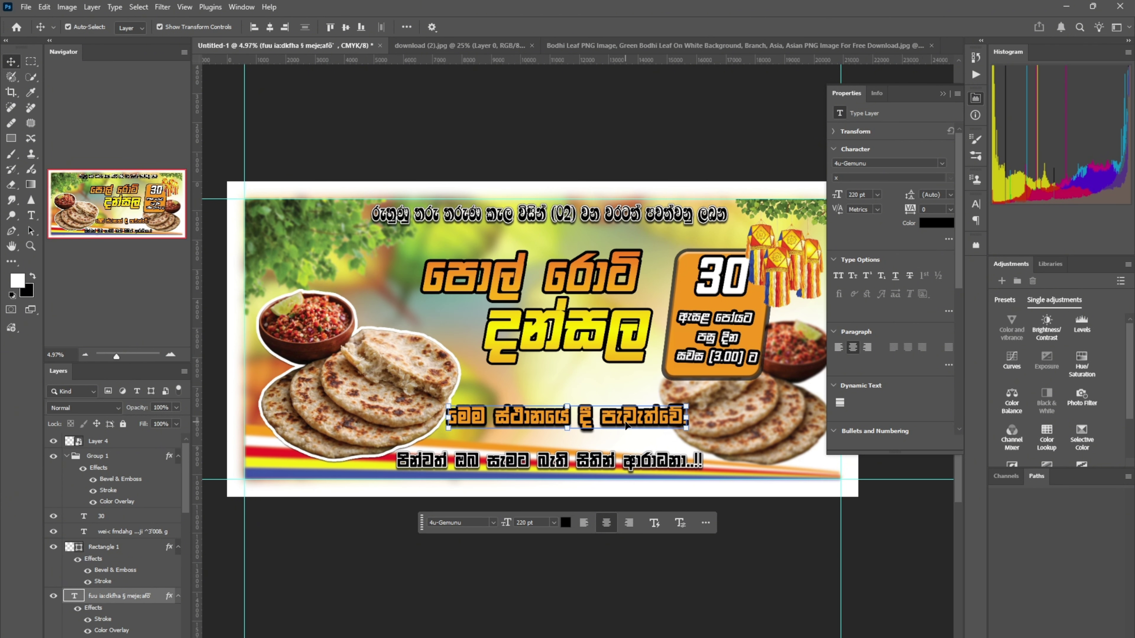
click(637, 356)
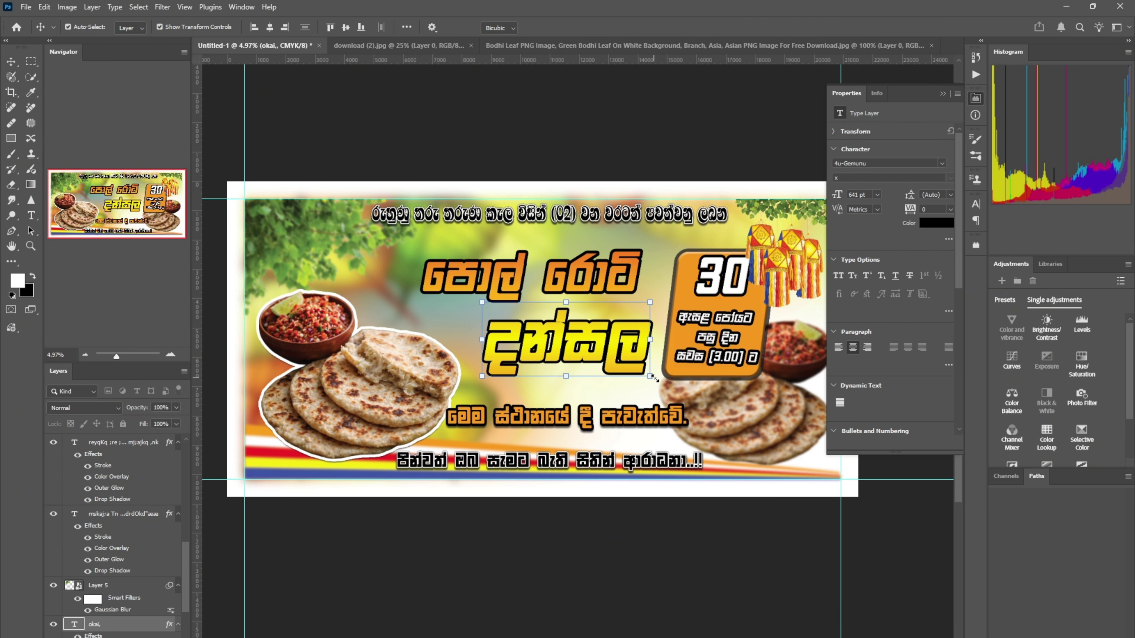
drag(654, 379, 673, 386)
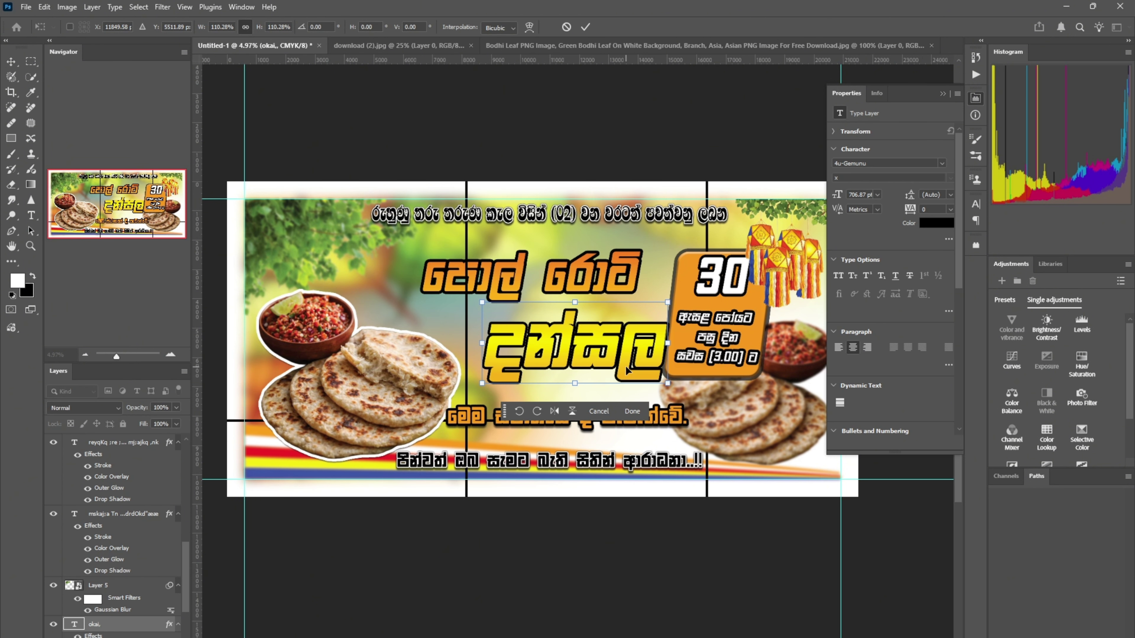
click(599, 412)
drag(560, 280, 560, 277)
- Break the header text before "(02)" so it runs on two lines with the second indented, and move it left
key(t)
click(576, 214)
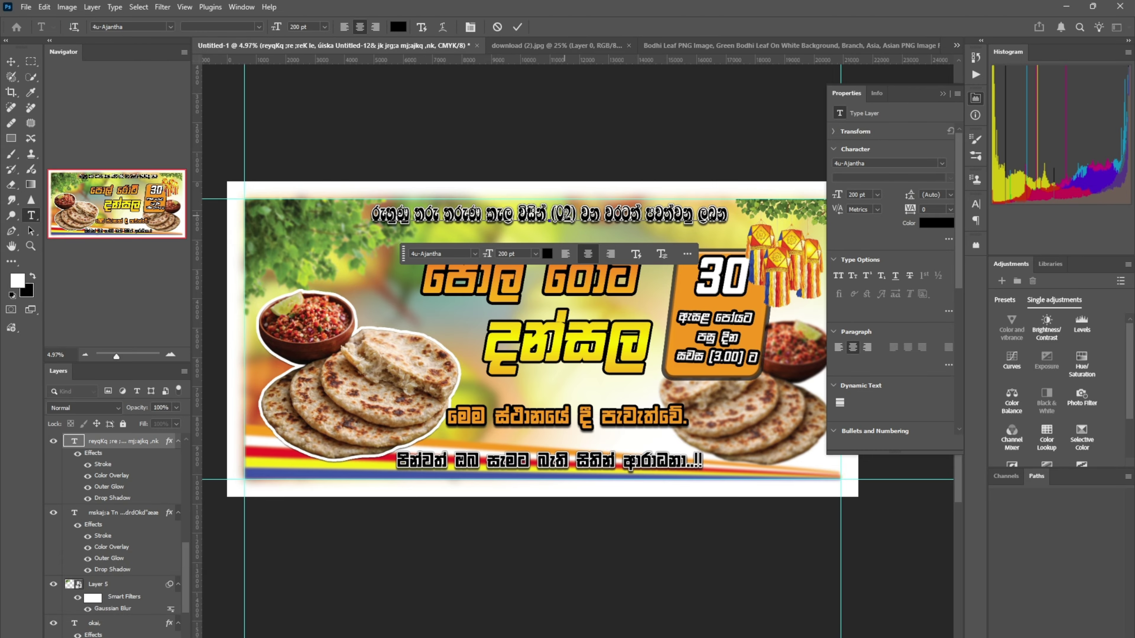
key(Return)
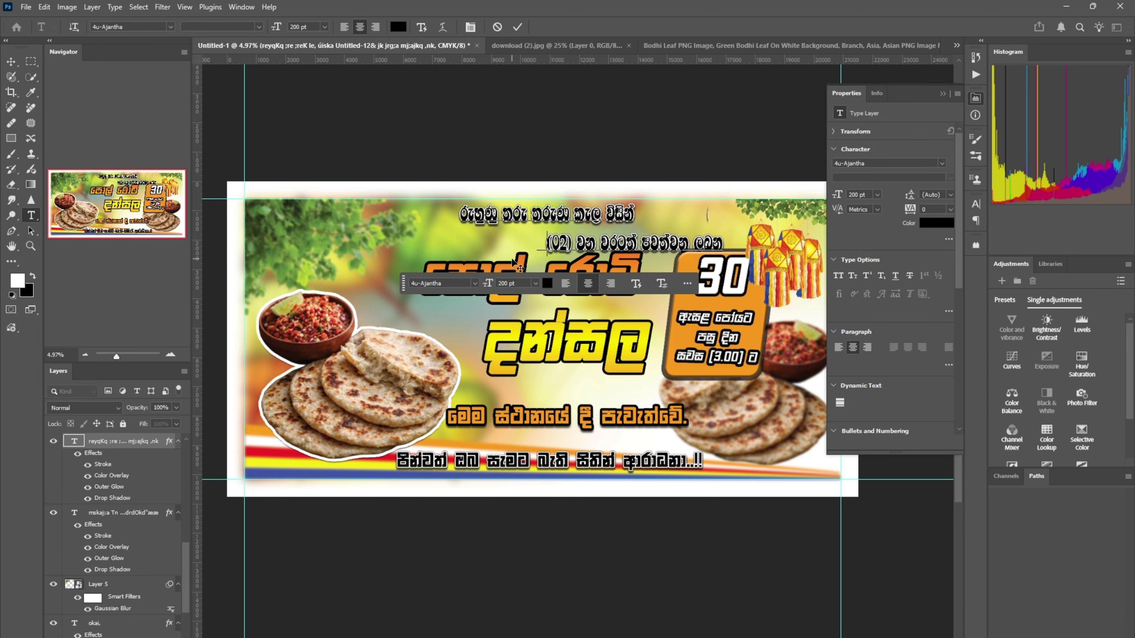
click(617, 514)
drag(565, 216, 528, 214)
- Set the two-line header's leading to 184 pt and nudge the text slightly right
double_click(590, 229)
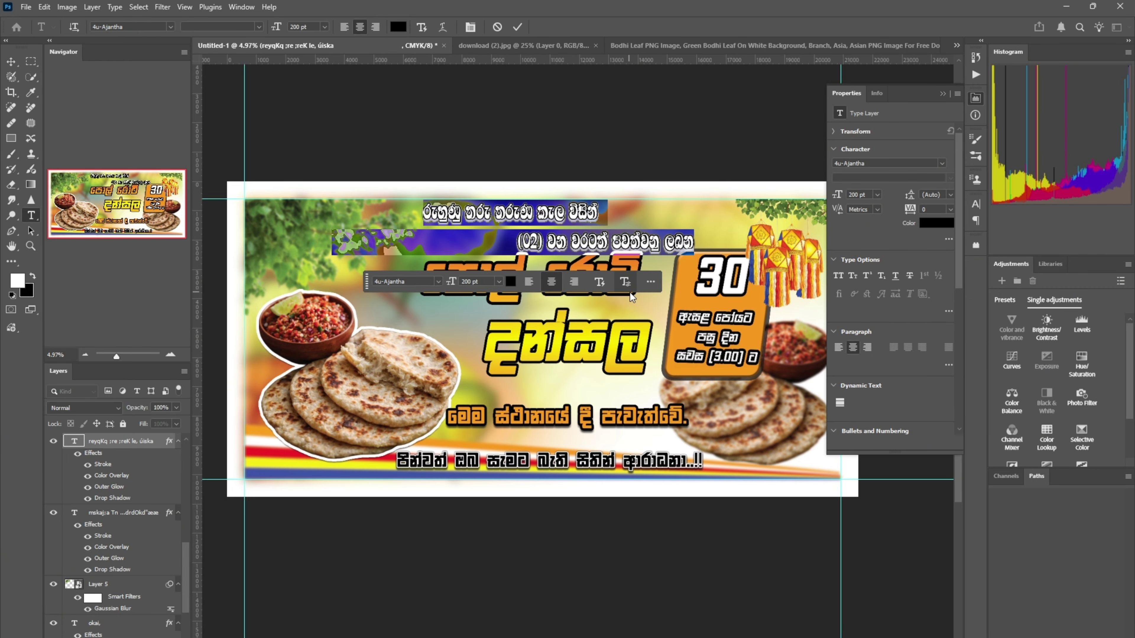
click(650, 281)
drag(627, 327, 594, 325)
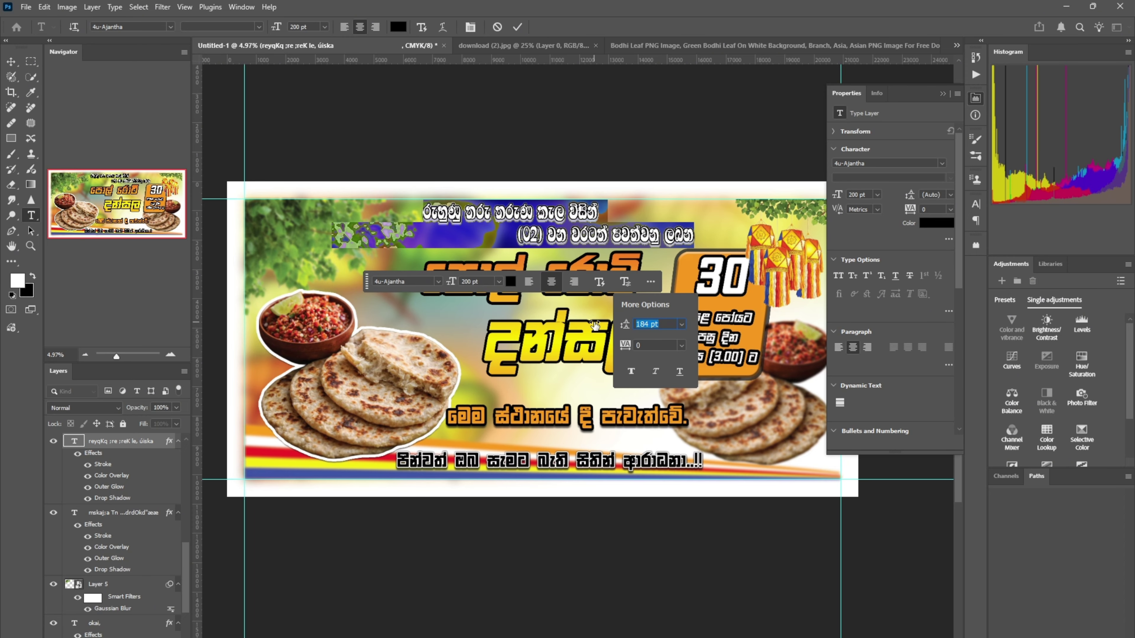
click(638, 143)
drag(616, 233, 619, 233)
- Indent the header's second line further right with extra spaces before "(02)"
double_click(562, 233)
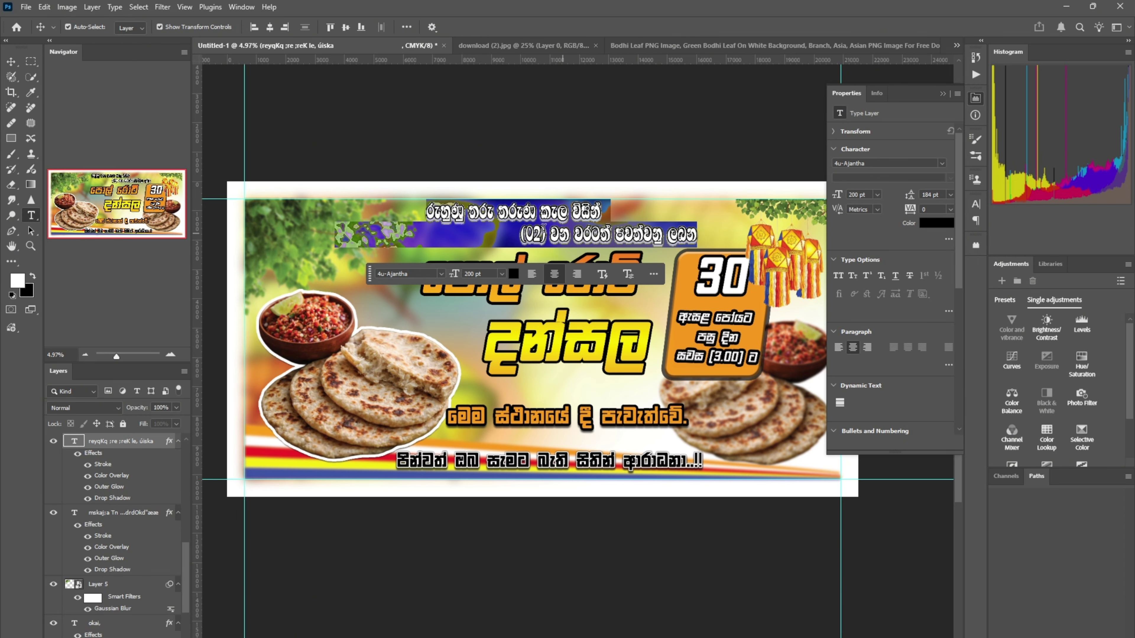
click(521, 231)
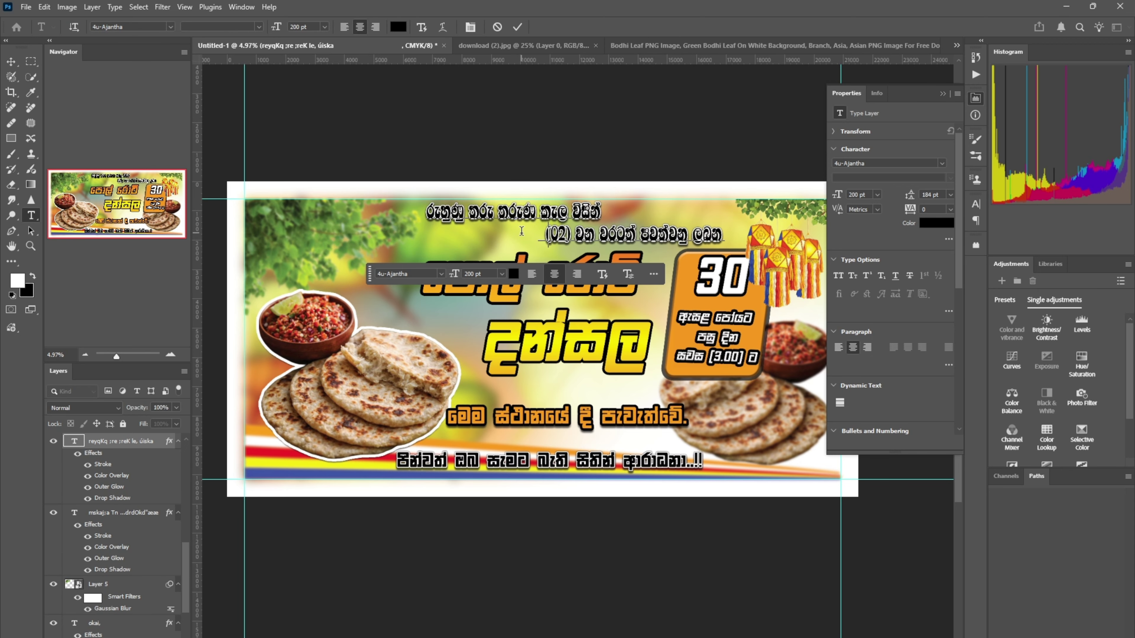
click(641, 165)
- Open the "Just Dharma Quotes" wheel image from the Dansal Poster folder and remove its background
scroll(653, 345, down, 3)
drag(731, 394, 704, 391)
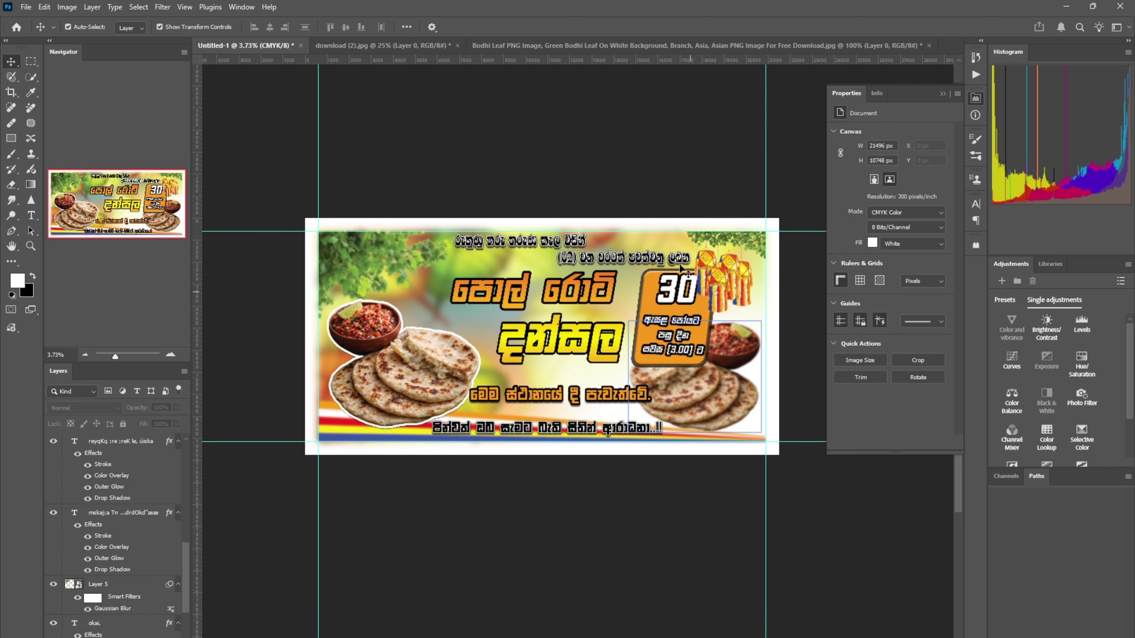
scroll(639, 233, up, 1)
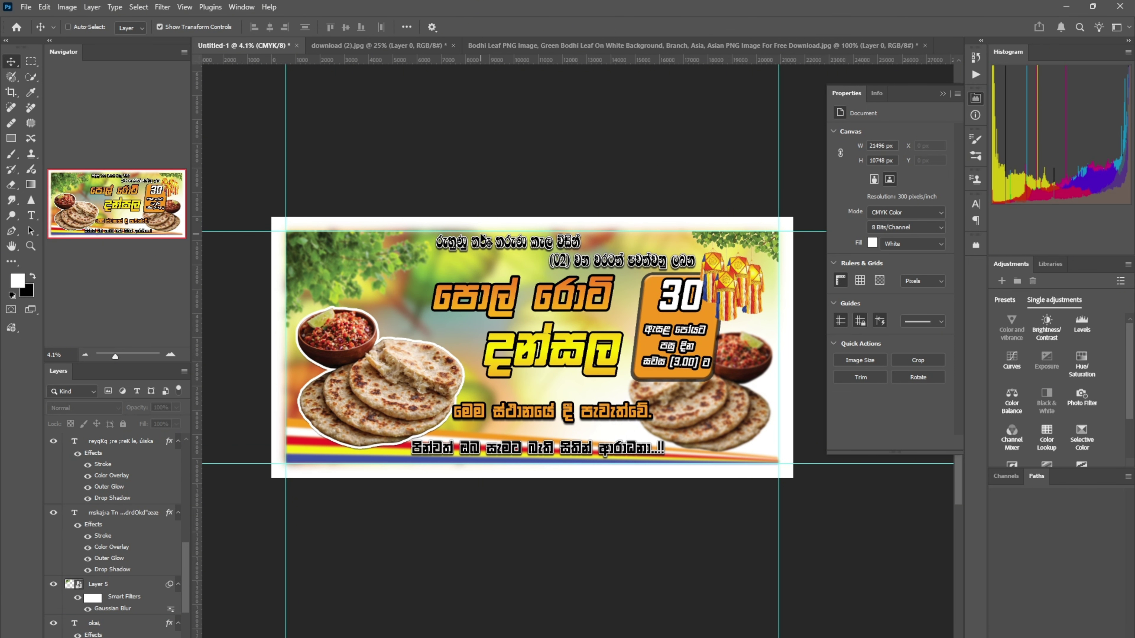
key(ctrl+o)
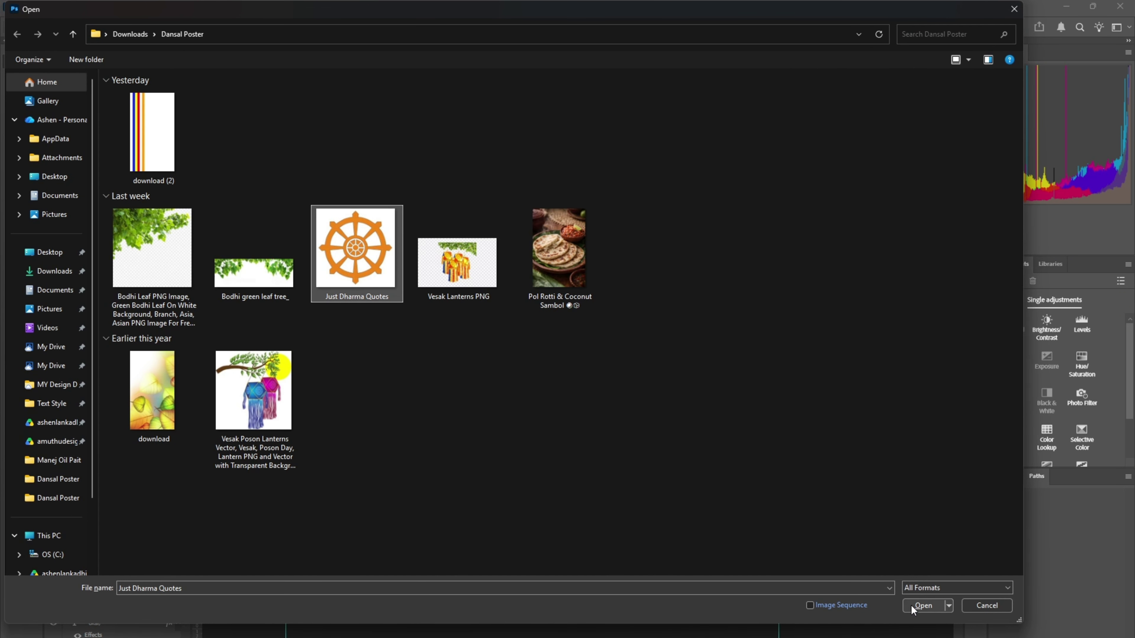
click(911, 605)
click(174, 452)
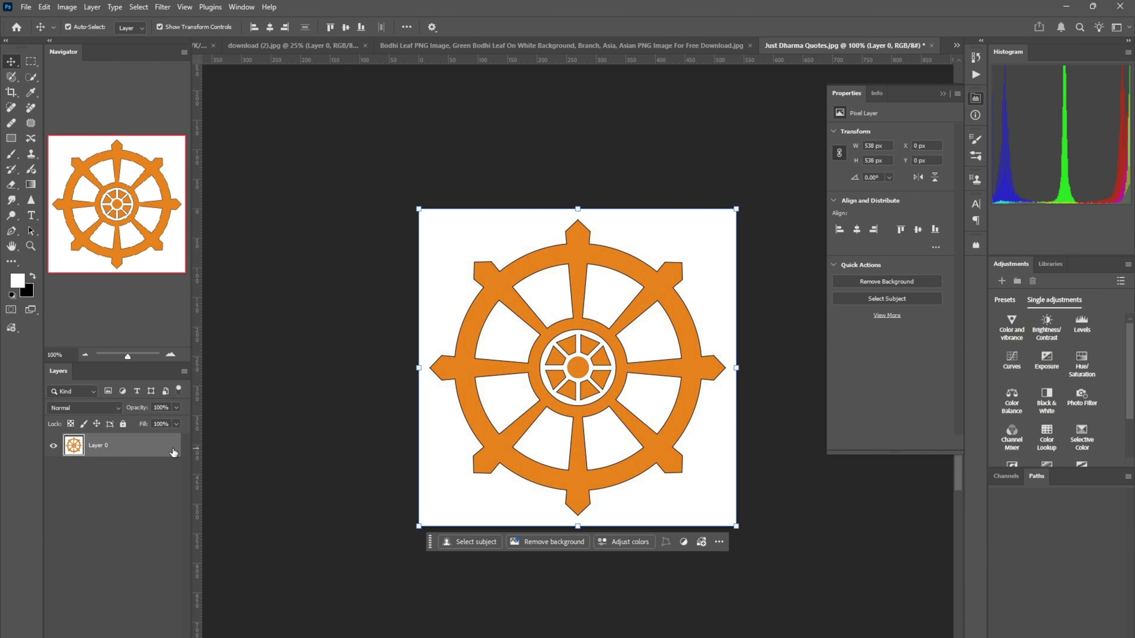
click(889, 283)
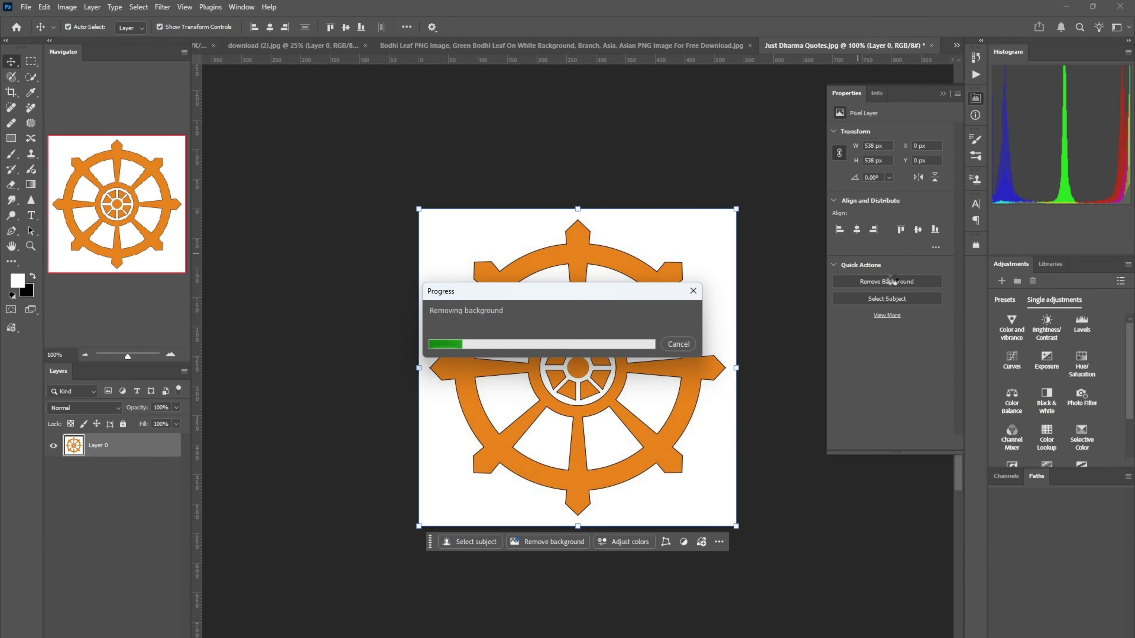
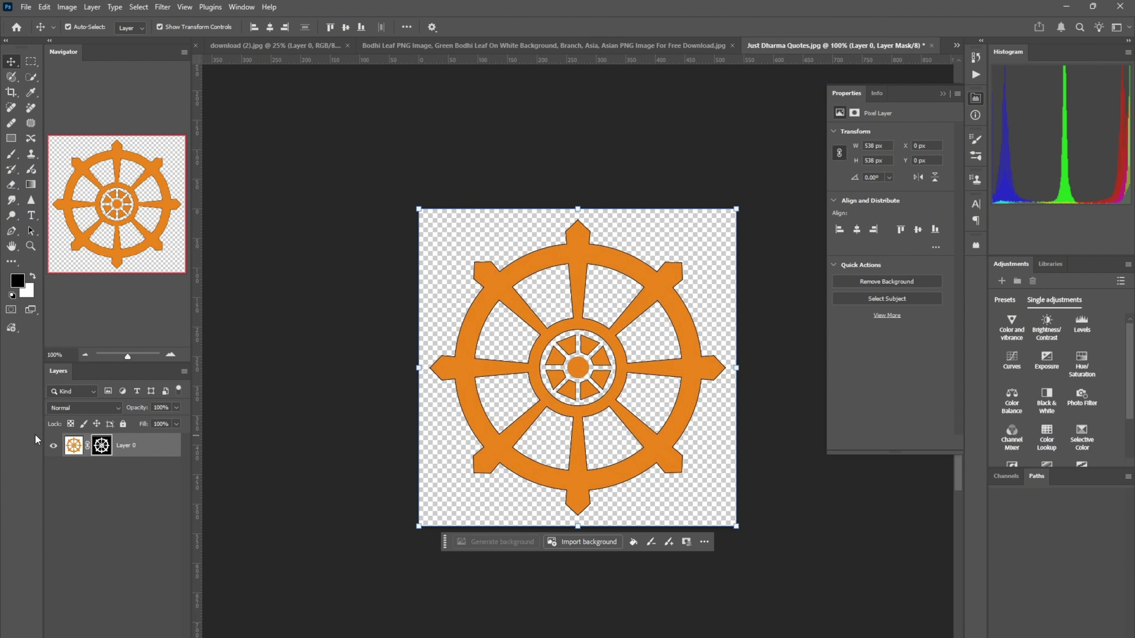
- Convert the Dharma wheel layer to a smart object and bring it into the Untitled-1 banner near the upper-left leaves
right_click(168, 446)
click(216, 358)
drag(545, 338, 209, 44)
drag(361, 274, 432, 343)
- Scale the Dharma wheel to about 2770 × 2771 px and position it above the roti, left of the header text
scroll(360, 273, up, 3)
key(ctrl+t)
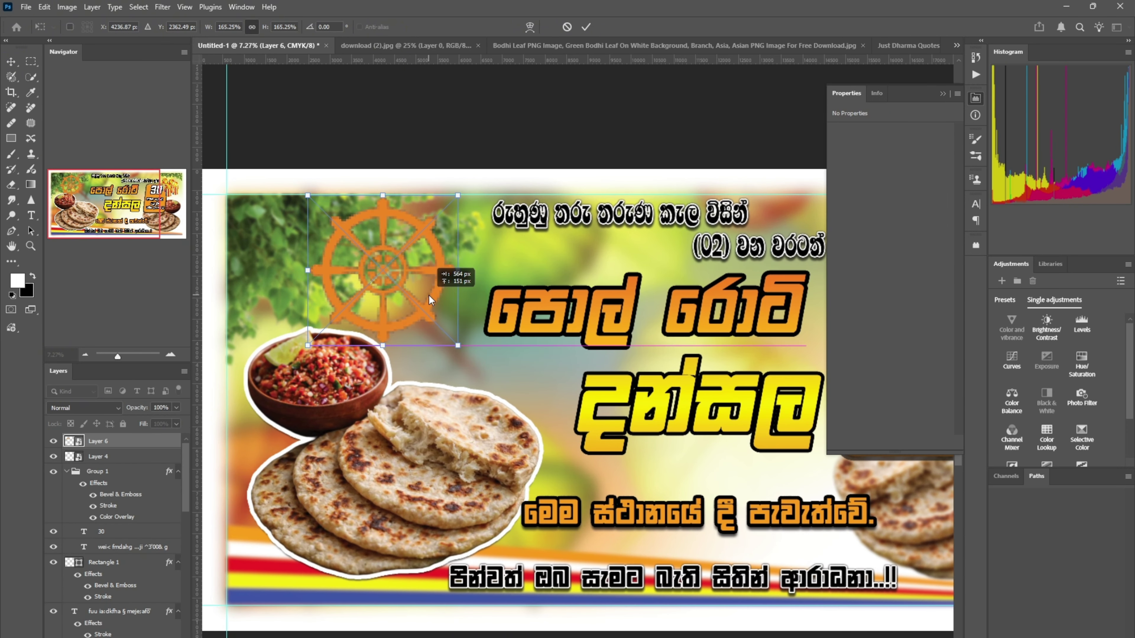
drag(398, 301, 431, 277)
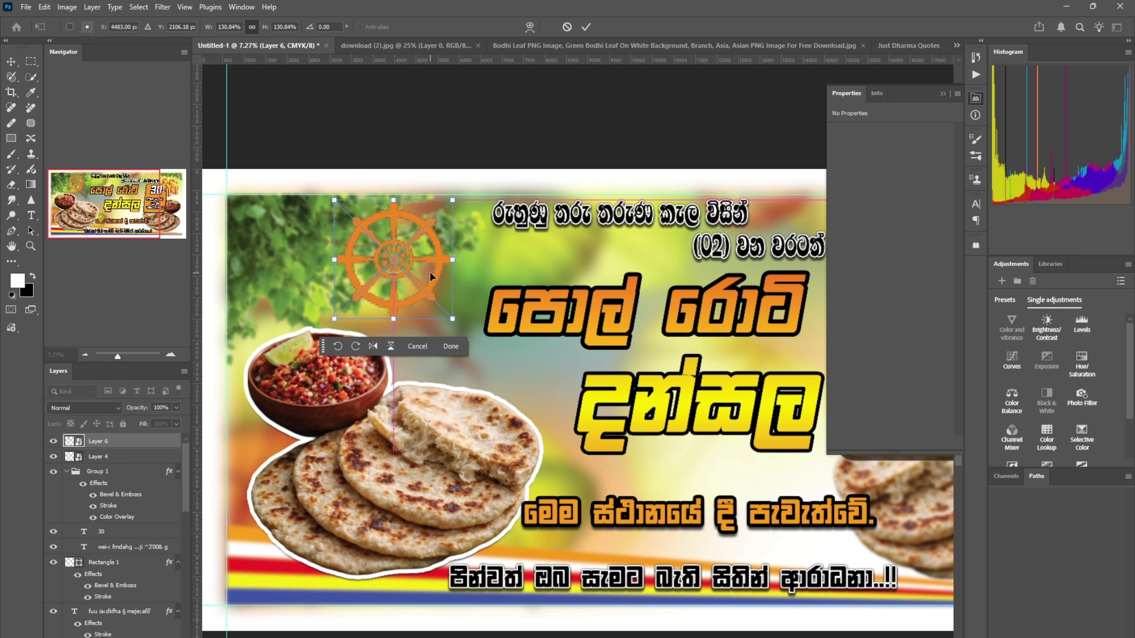
click(452, 346)
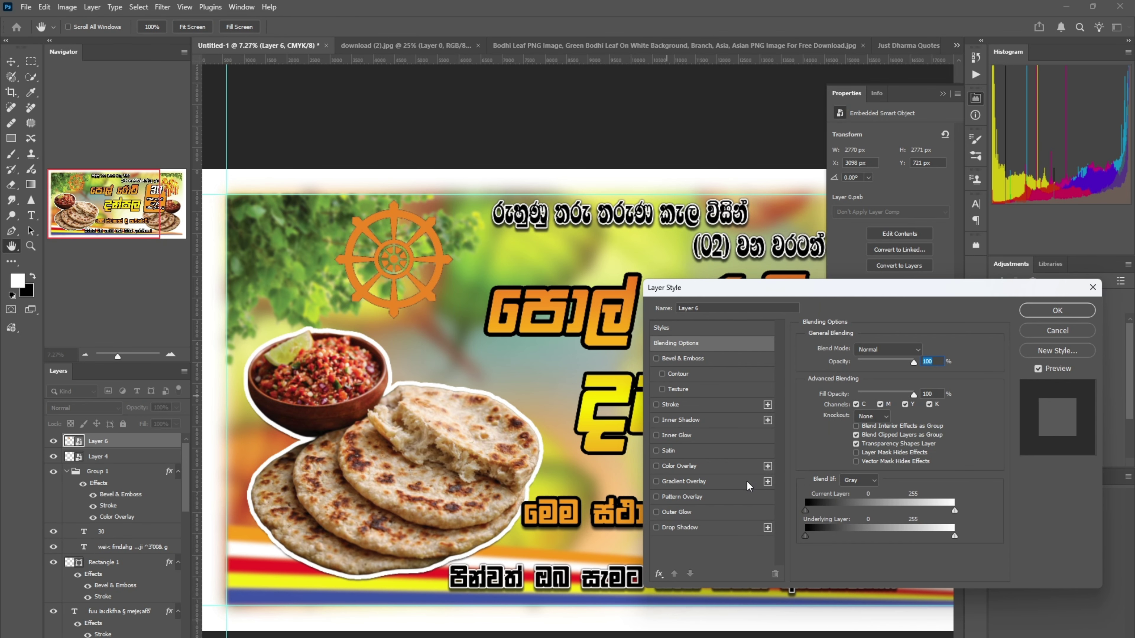
- Add a white outside stroke of 76 px to the Dharma wheel
click(684, 406)
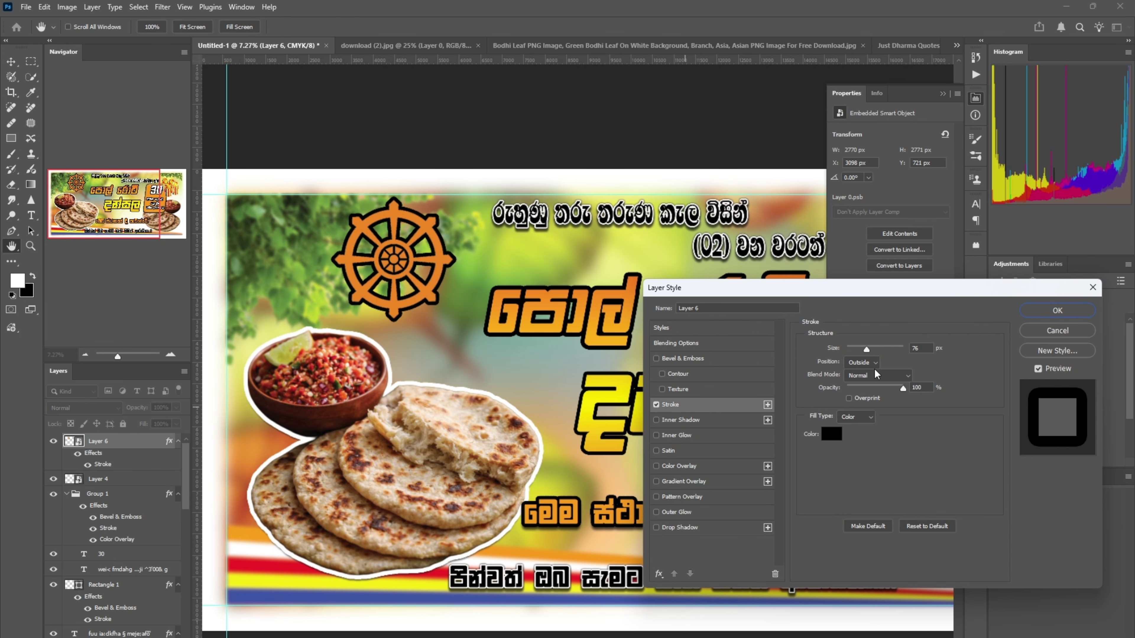
click(833, 434)
click(320, 178)
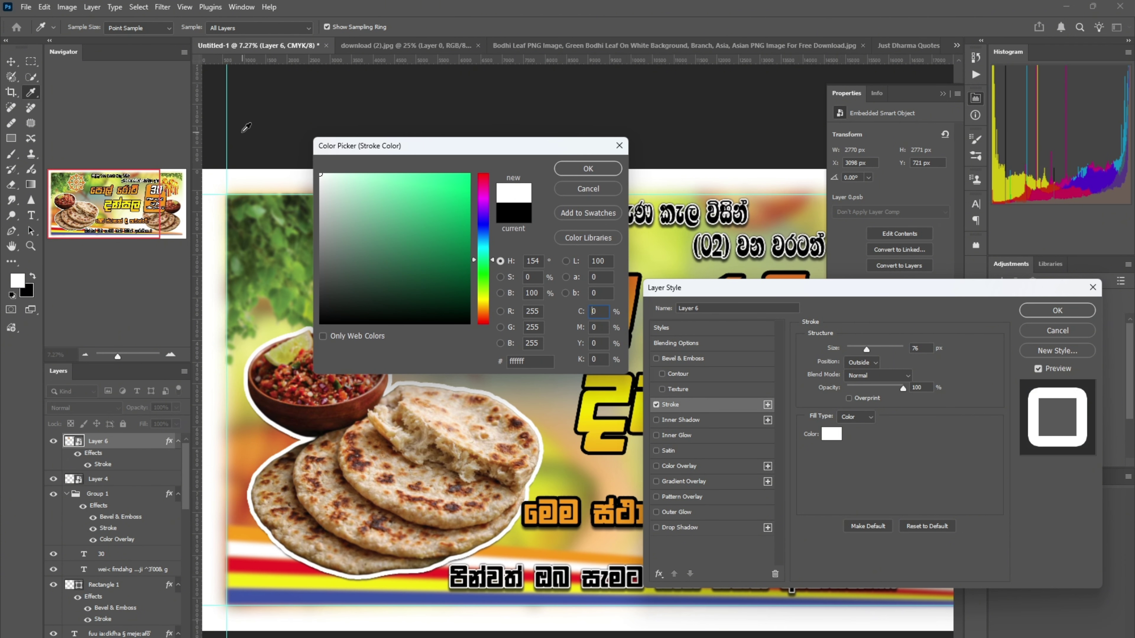
drag(400, 156, 755, 151)
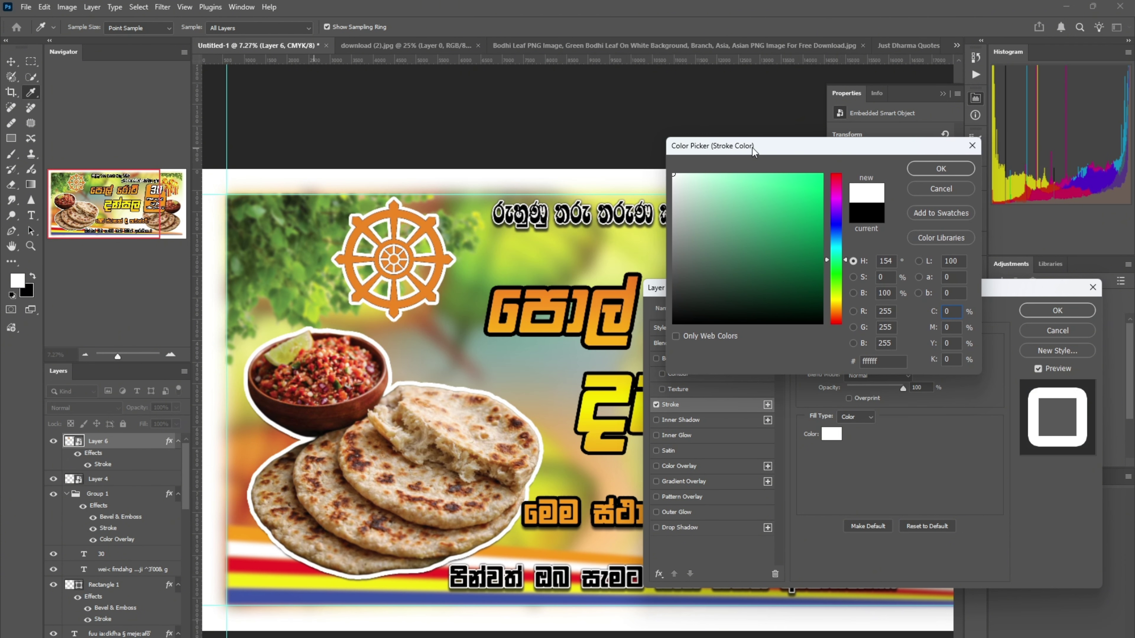
click(941, 170)
- Add a second outside stroke to the Dharma wheel in black at 142 px beneath the white one
click(768, 405)
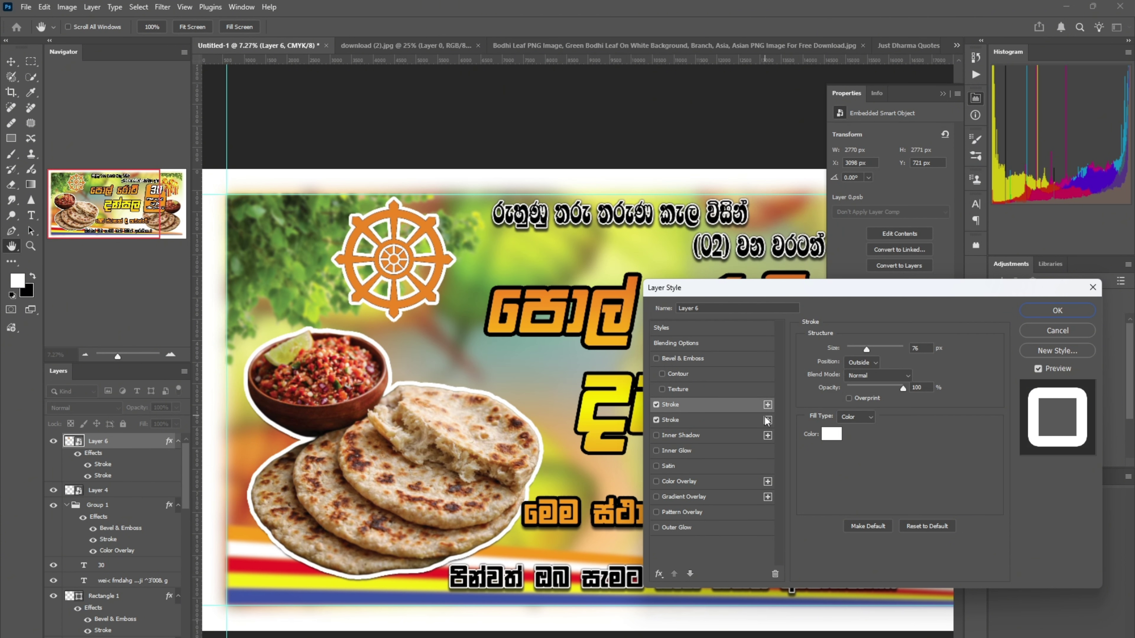
click(737, 421)
click(832, 435)
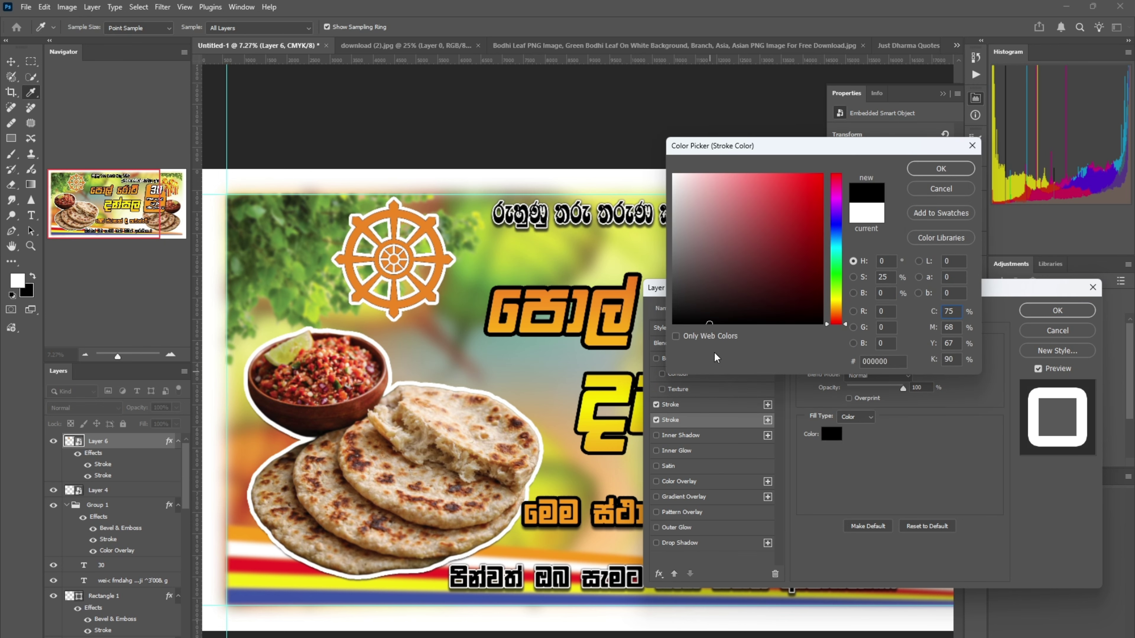
click(918, 175)
drag(874, 350, 881, 351)
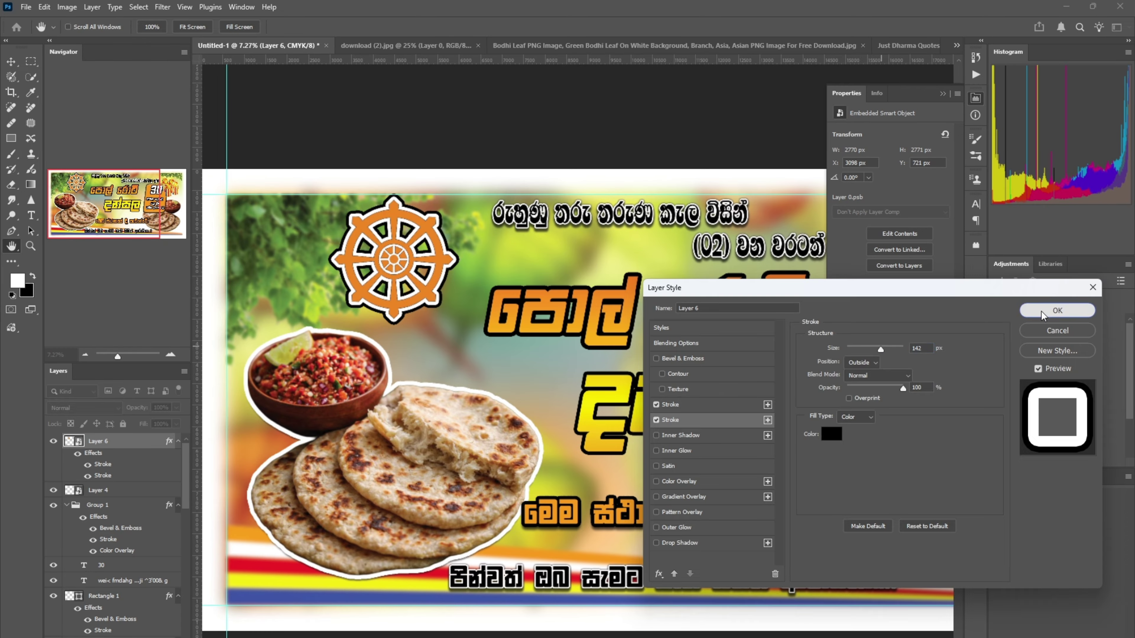
click(1057, 311)
- Add a smooth Inner Bevel to the Dharma wheel with 105% depth and about 46 px size
double_click(155, 446)
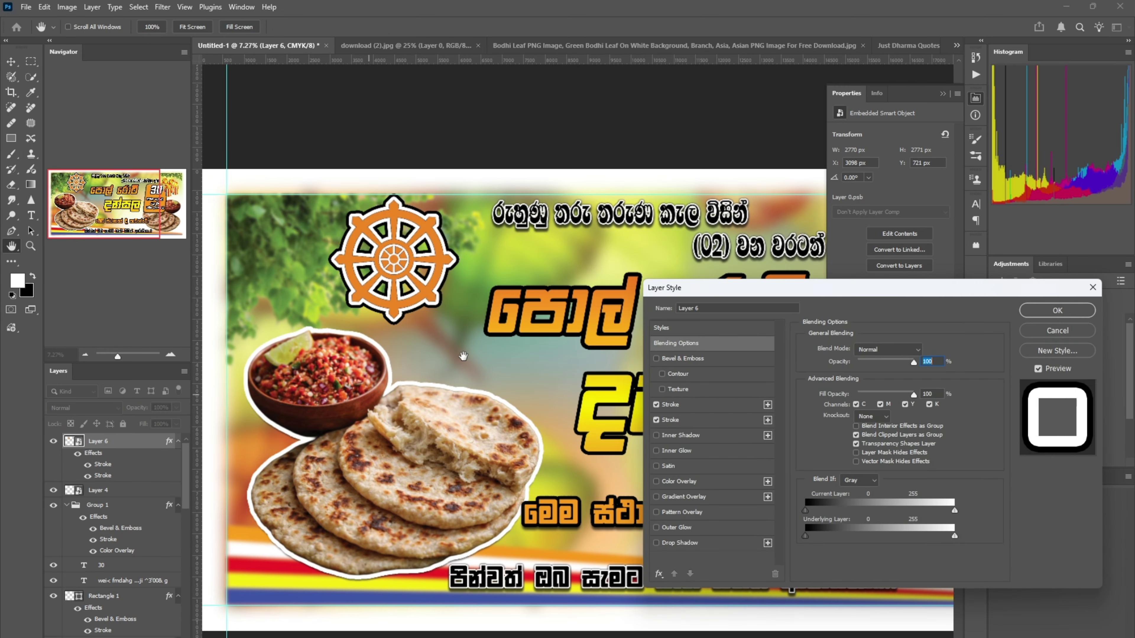
click(685, 360)
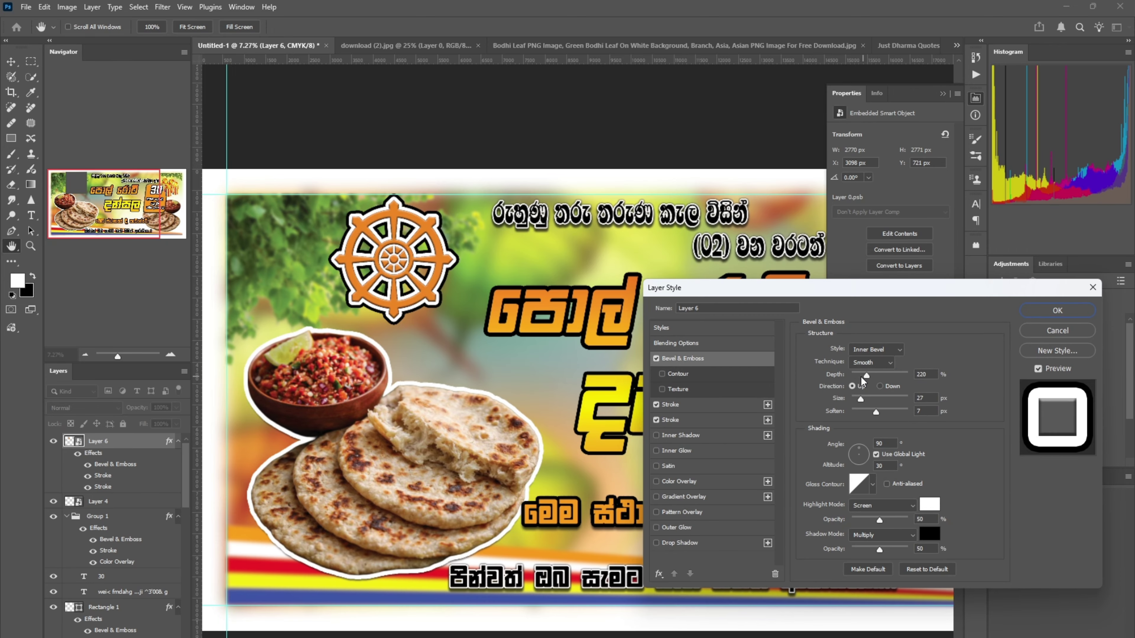
drag(854, 376, 870, 403)
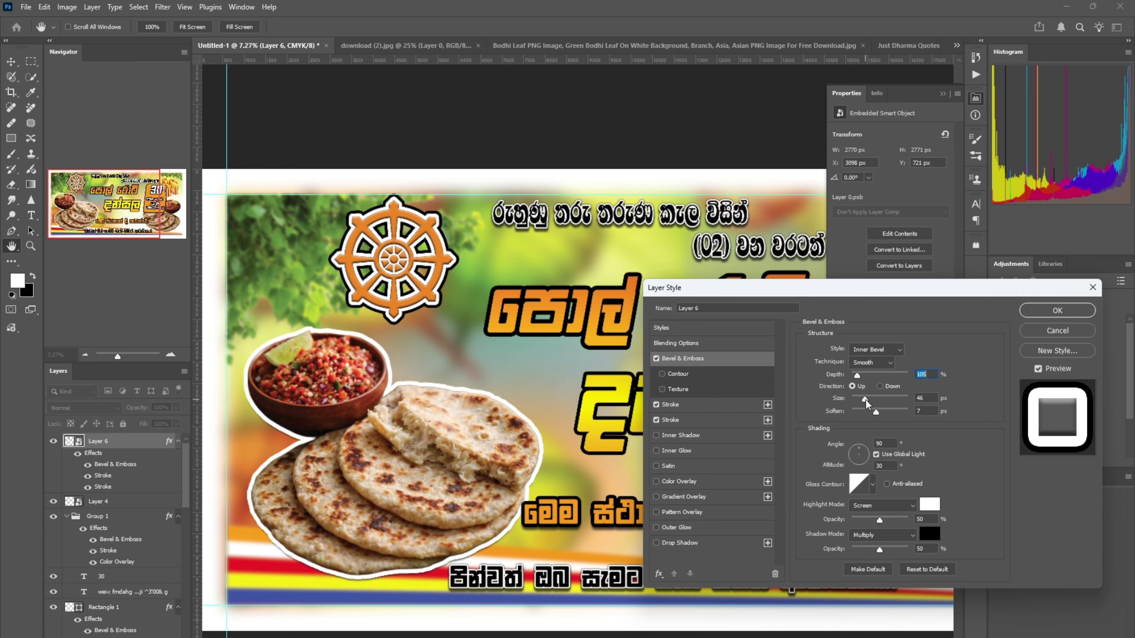
- Add a Multiply drop shadow to the Dharma wheel with 65% opacity, 61 px distance and 45% spread, leaving Outer Glow off
click(684, 544)
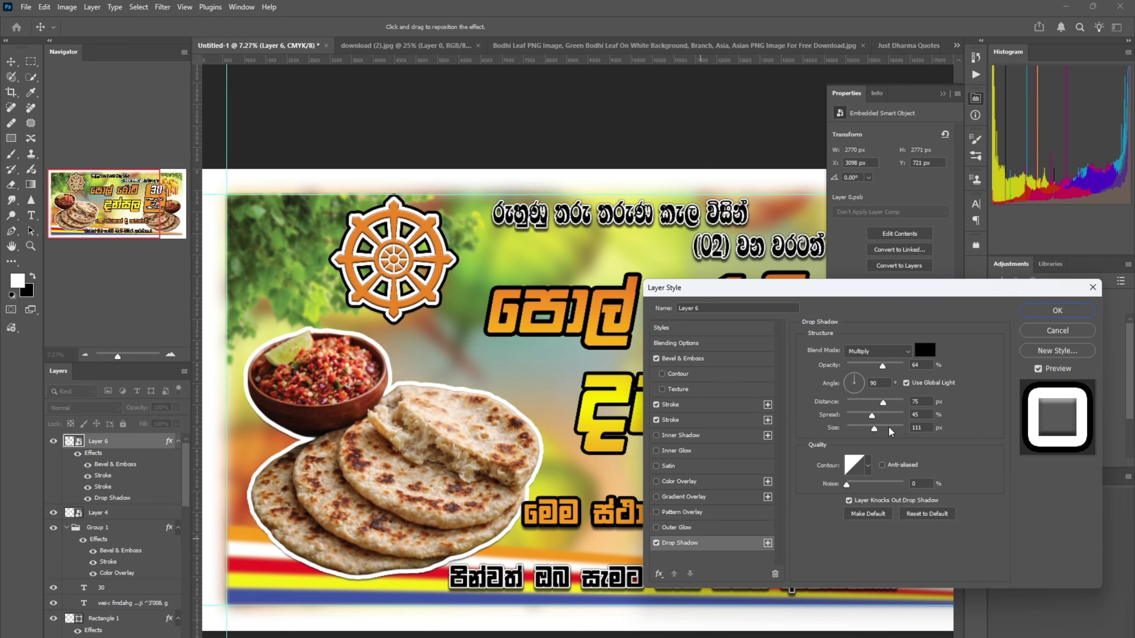
drag(890, 406, 878, 402)
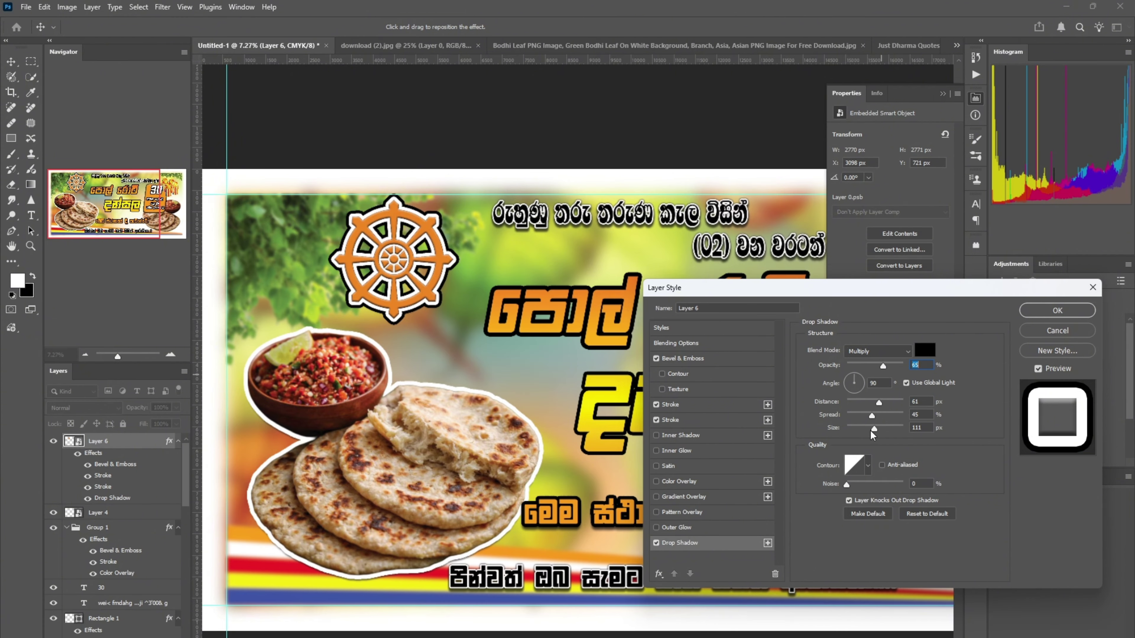
drag(883, 429, 912, 433)
click(677, 529)
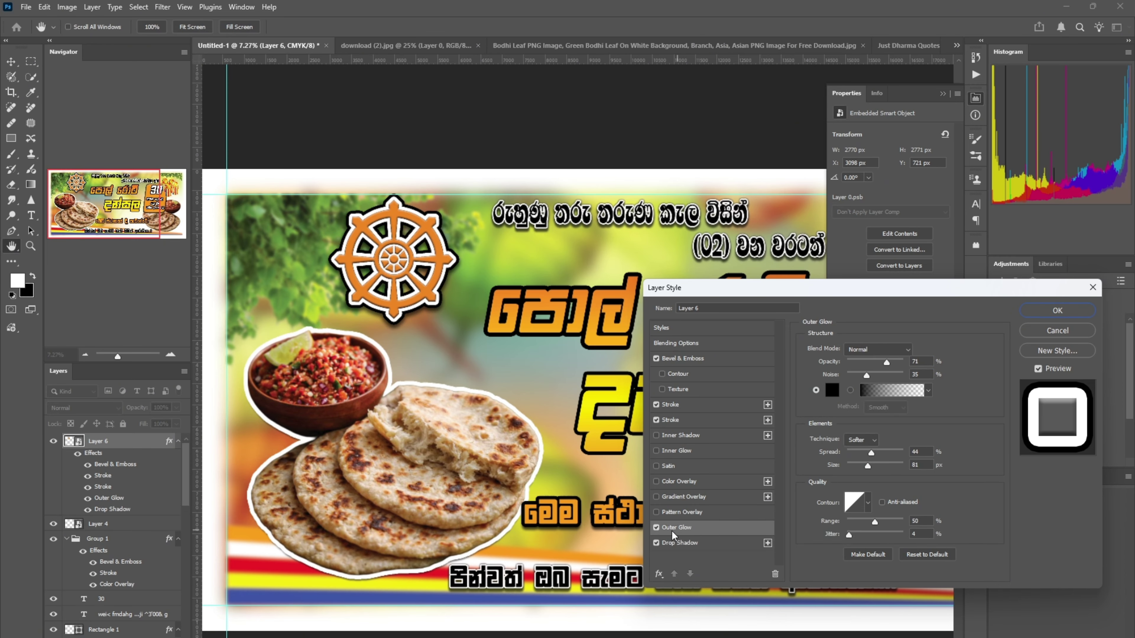
click(1038, 313)
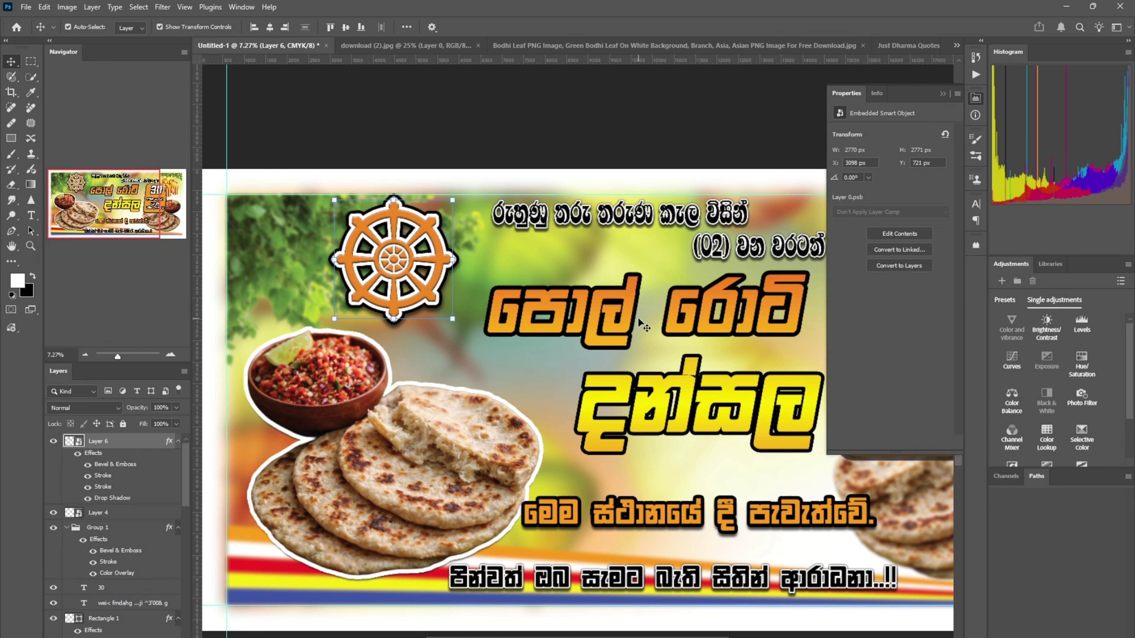
- Enlarge the Dharma wheel slightly and shift it a little lower beside the header text
click(417, 272)
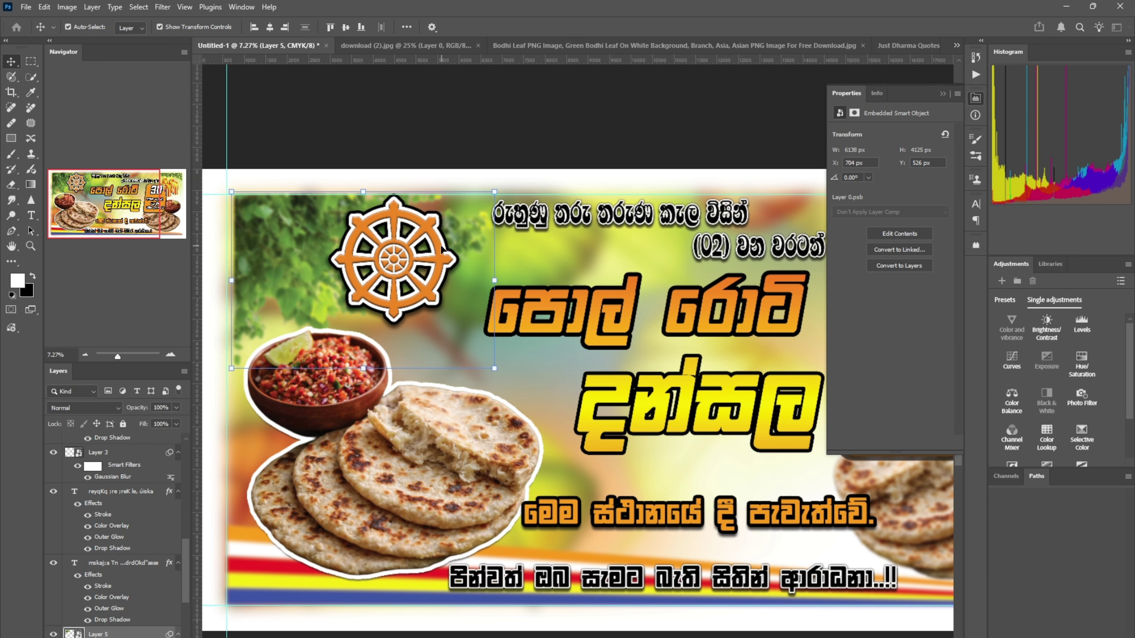
drag(440, 258, 439, 256)
drag(453, 320, 464, 331)
mouse_move(449, 309)
mouse_down()
mouse_move(450, 324)
mouse_move(443, 318)
mouse_up()
key(Return)
- Hide the interface panels and examine the layout of the complete banner
scroll(624, 246, down, 5)
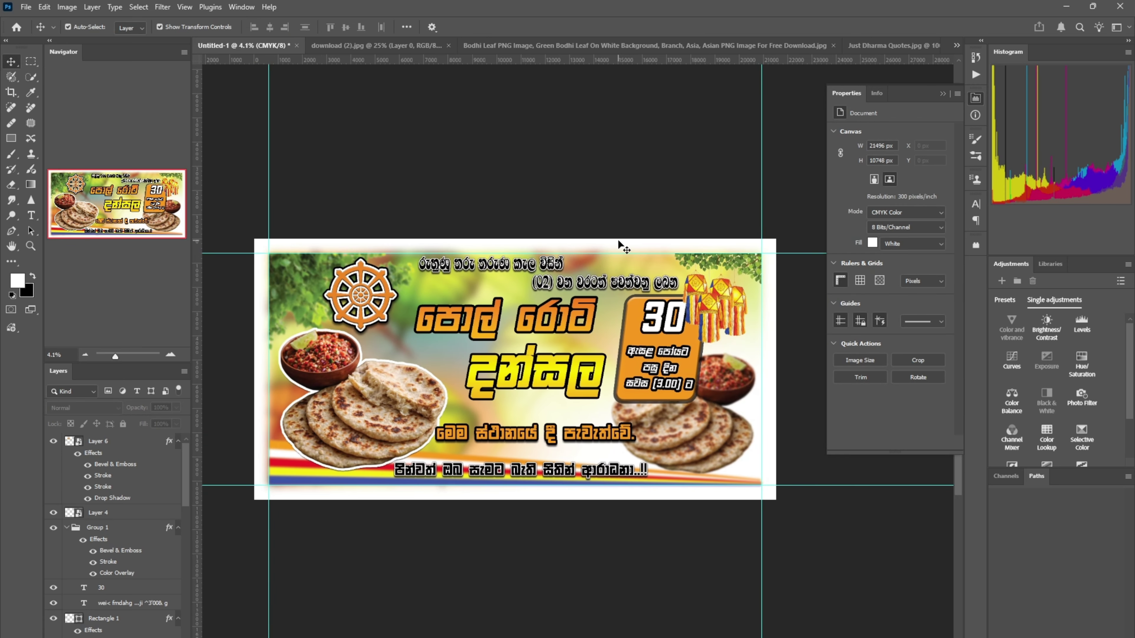
scroll(601, 249, up, 1)
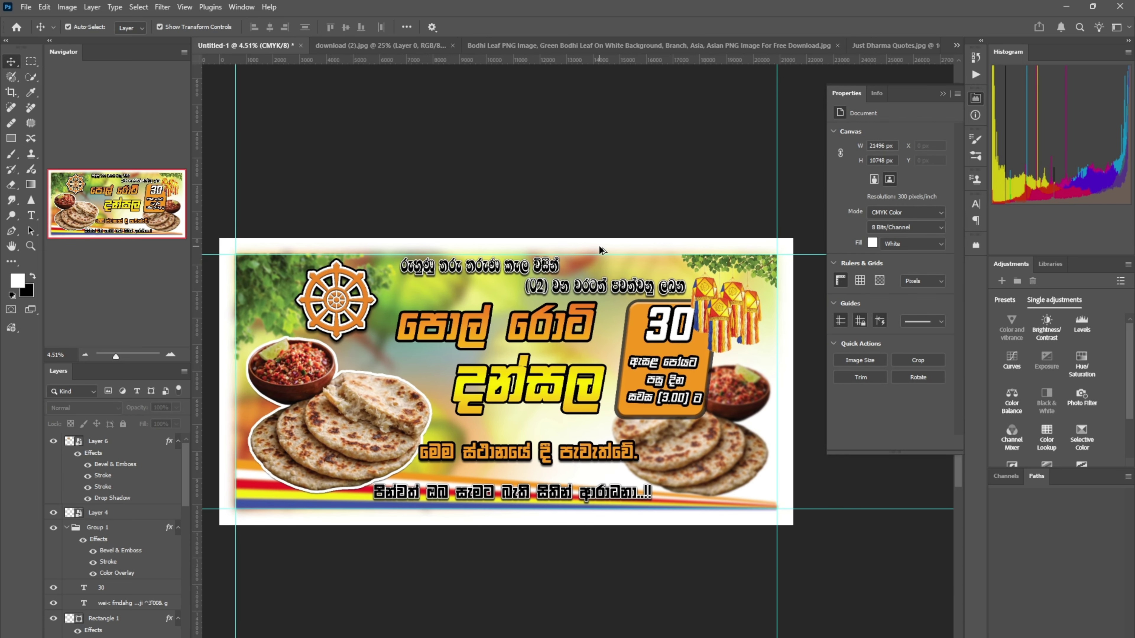
scroll(556, 472, up, 1)
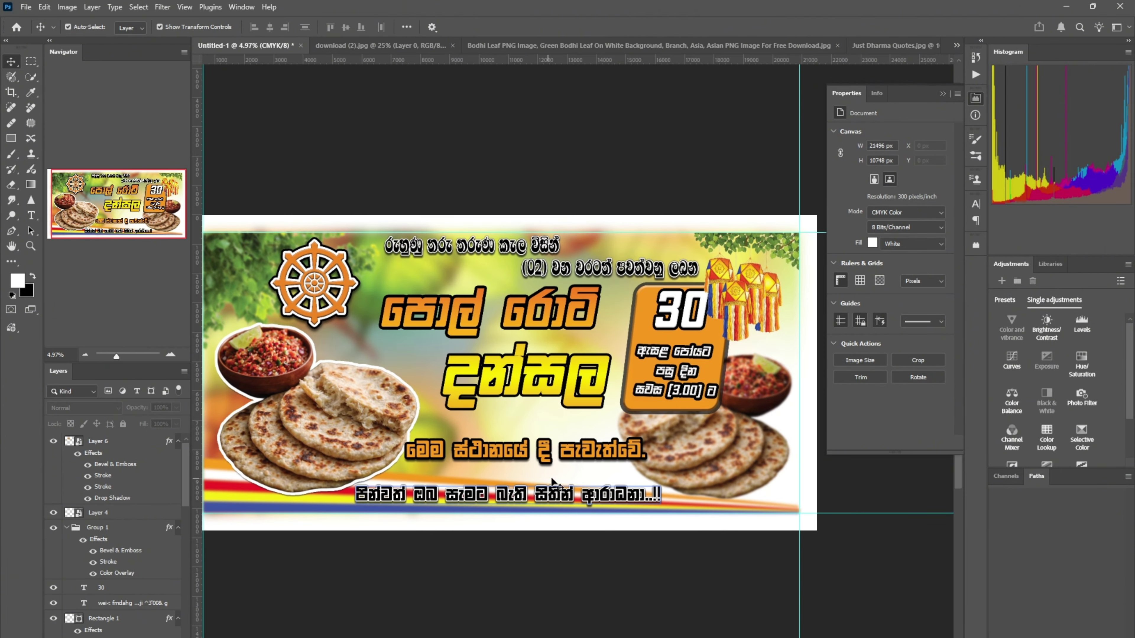
scroll(555, 470, down, 1)
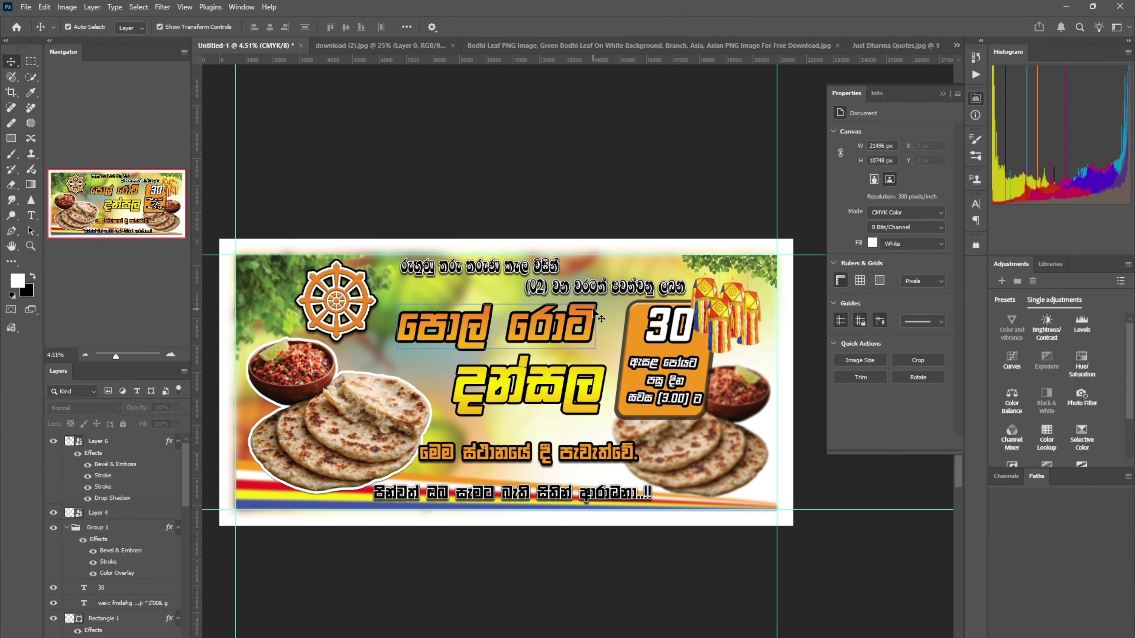
click(942, 94)
key(Tab)
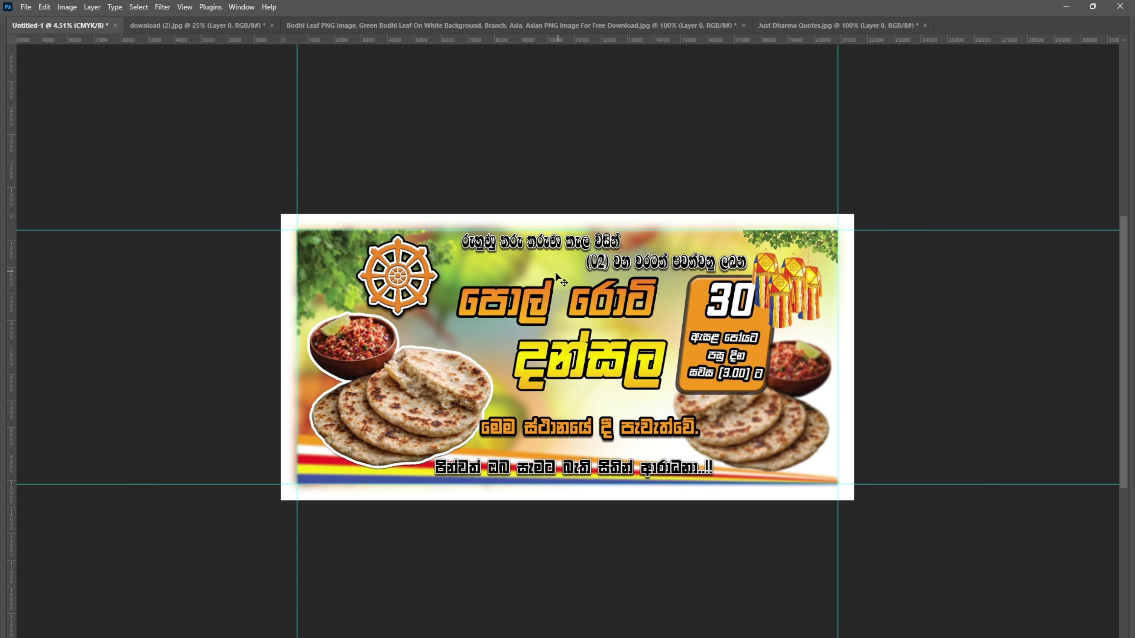
scroll(599, 259, up, 1)
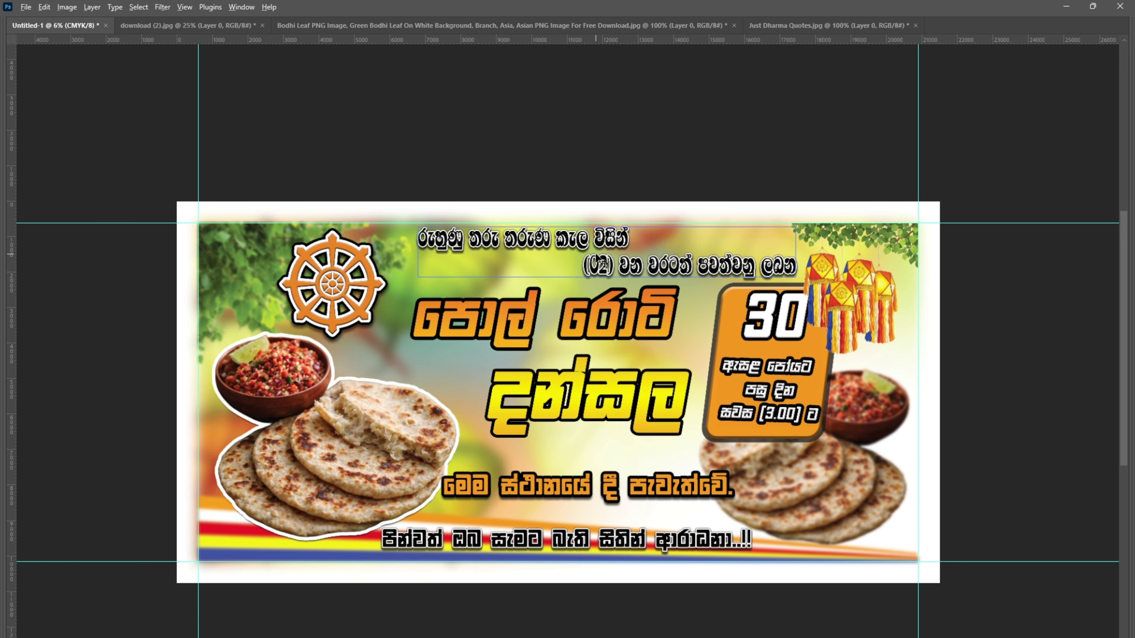